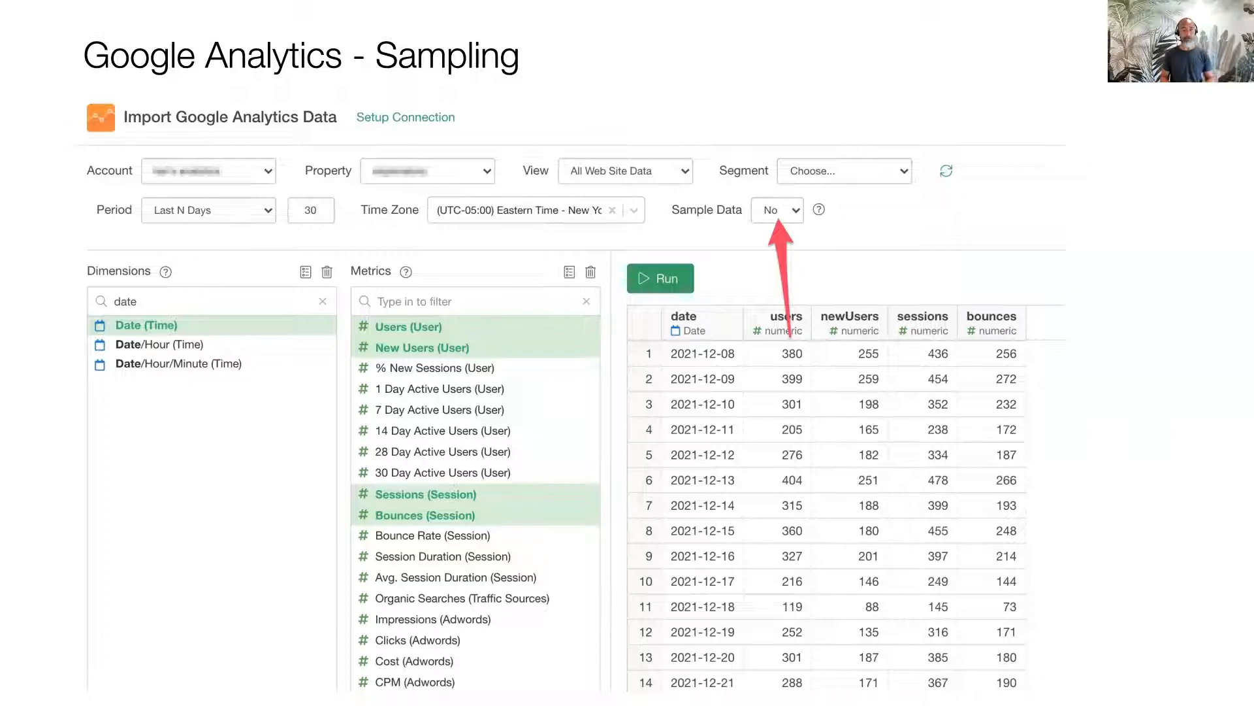
key(Right)
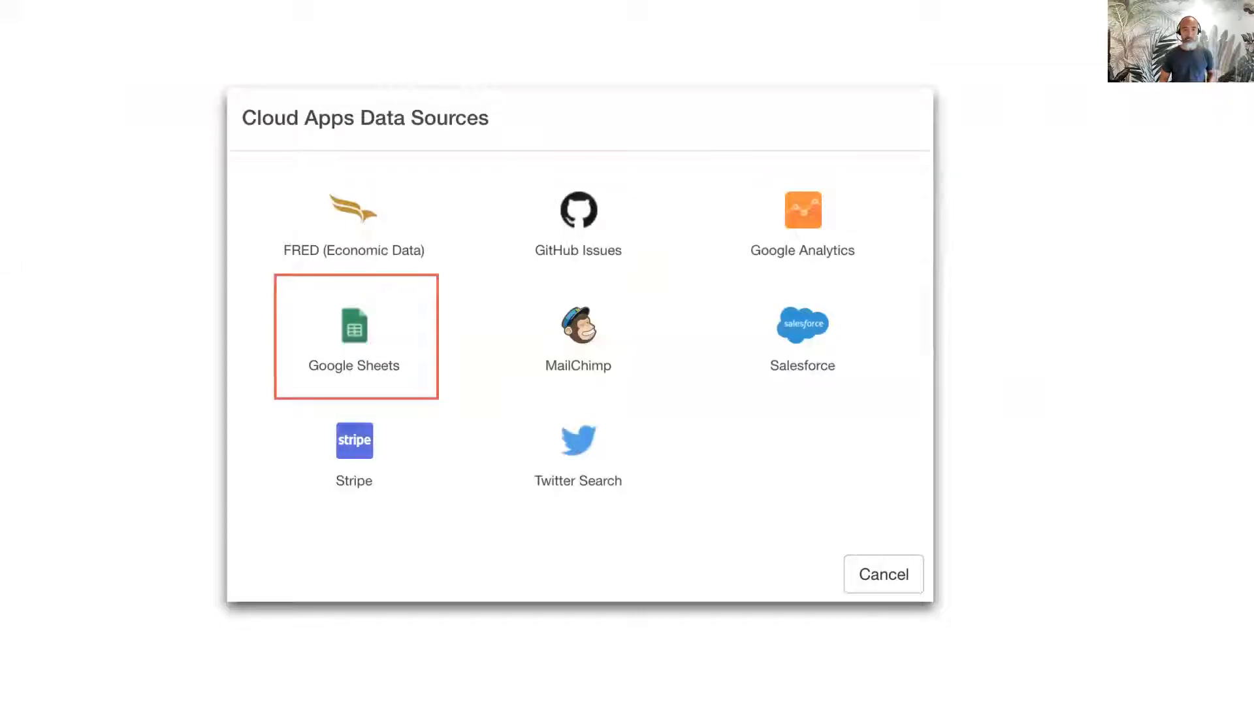
key(Right)
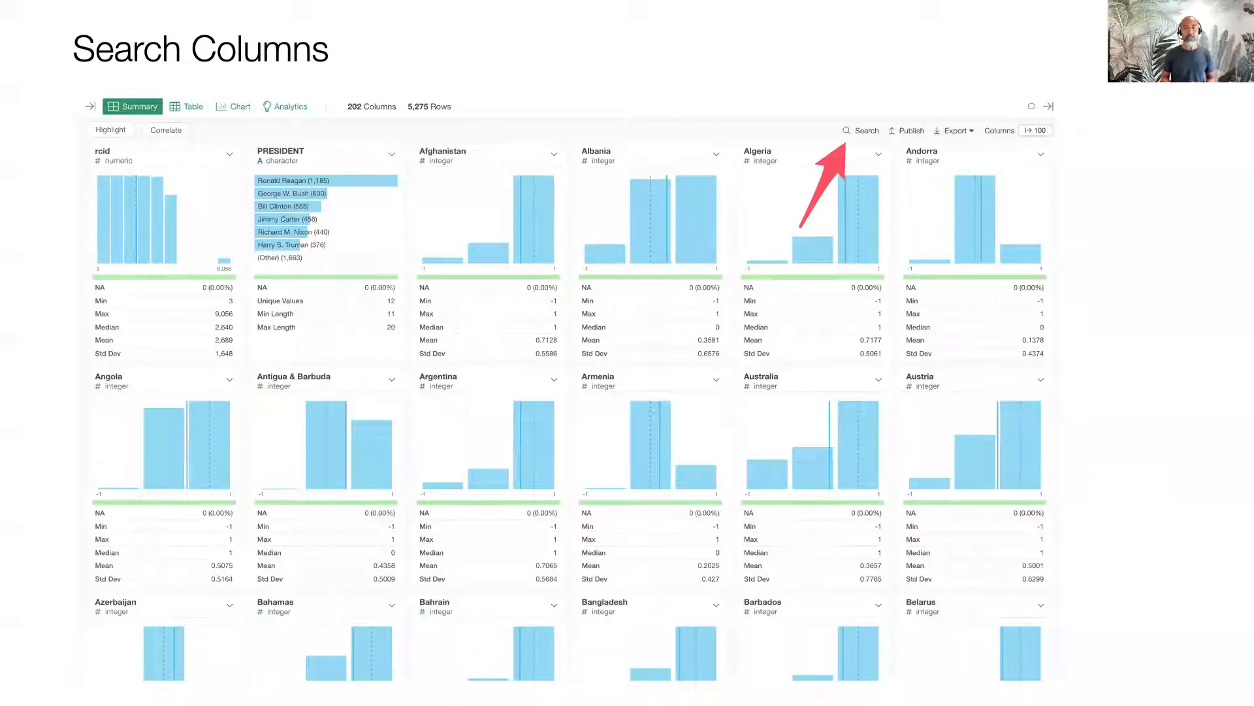
key(Right)
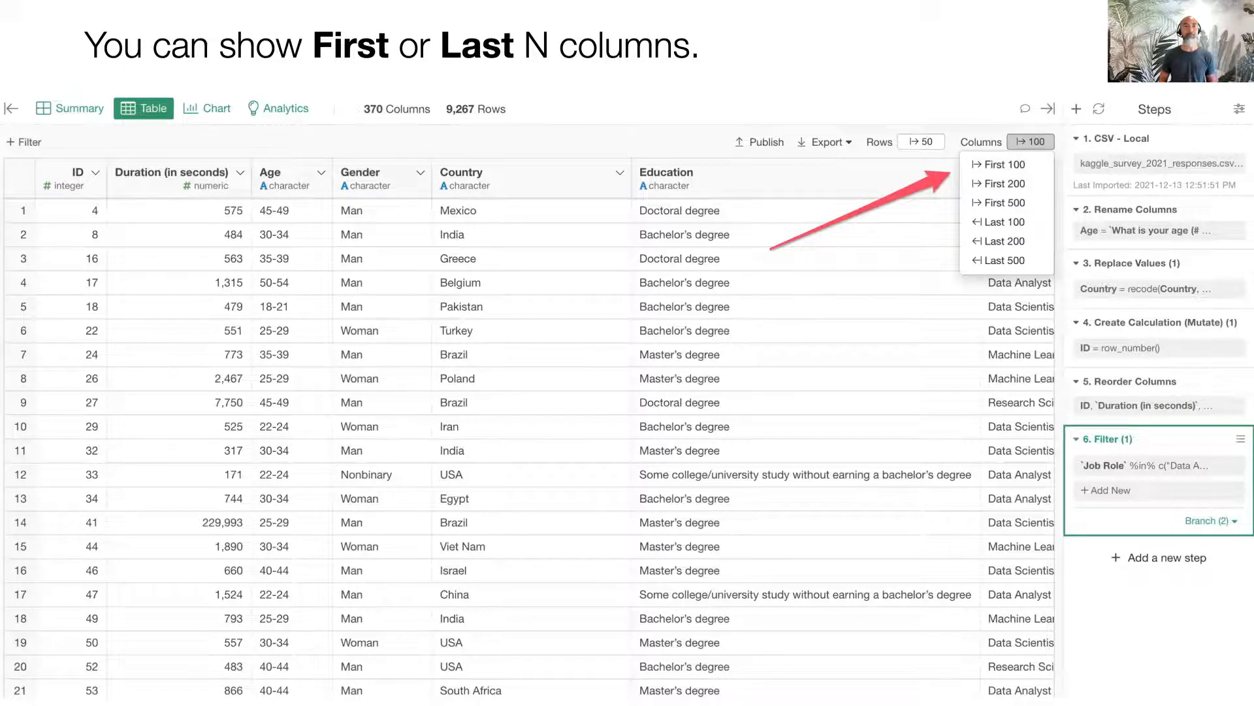
key(Right)
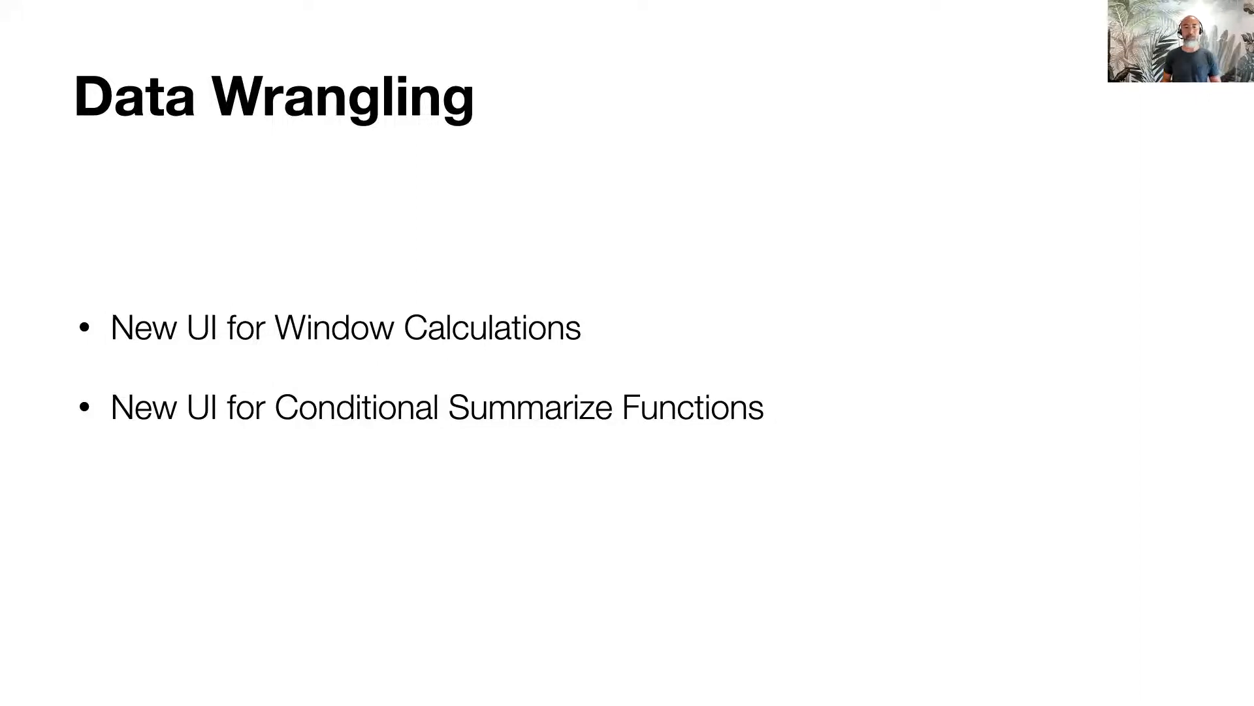
key(Right)
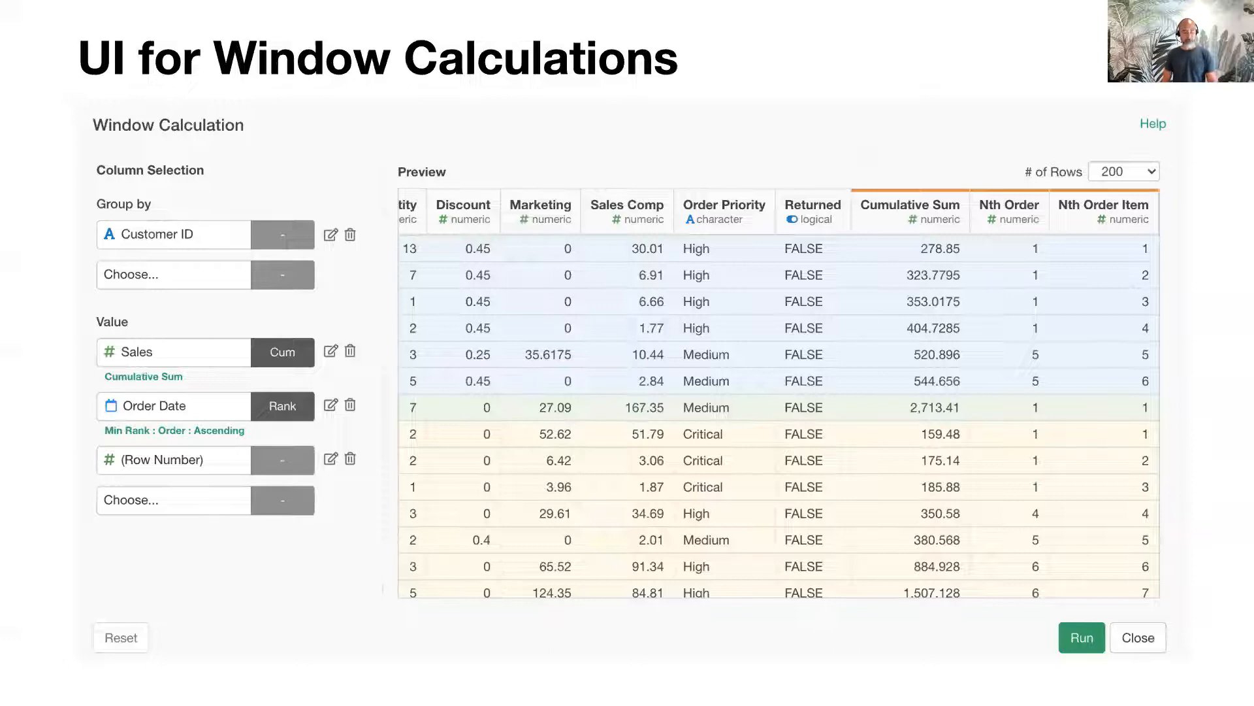
Leave the slideshow, switch to Exploratory, and show the Global Sales data frame as a table with the sidebar hidden
key(Escape)
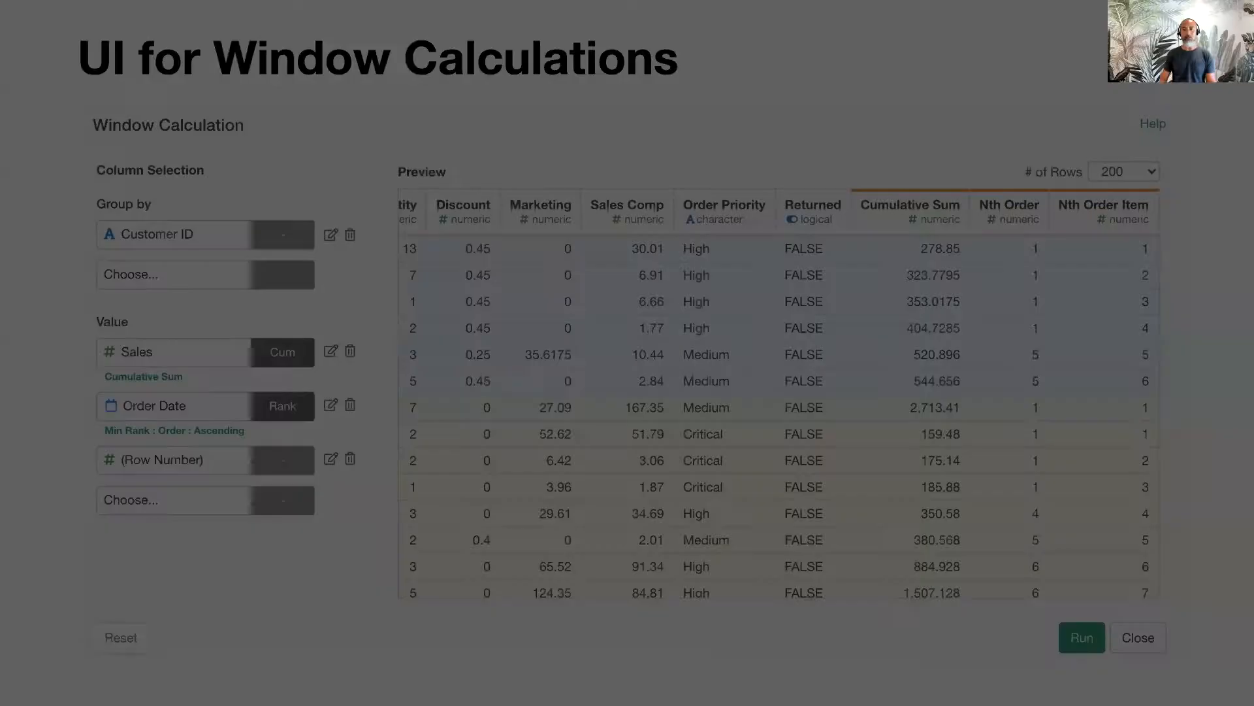
key(super+Tab)
click(479, 367)
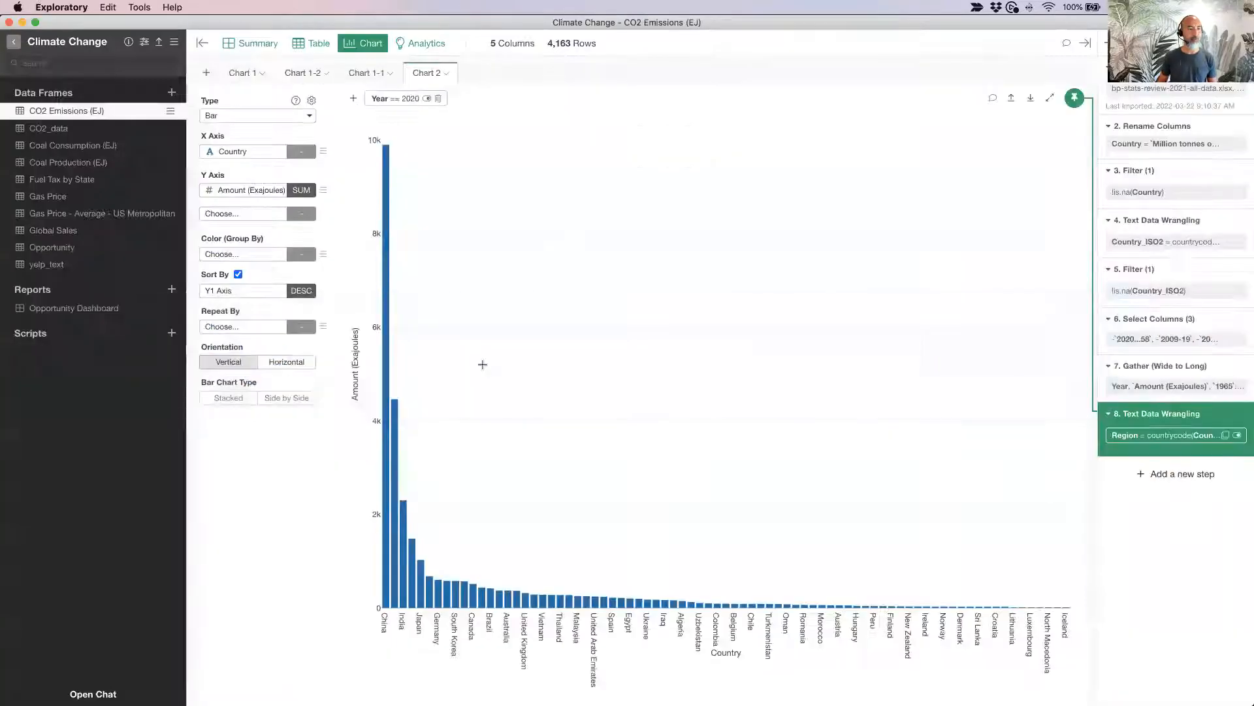
click(95, 230)
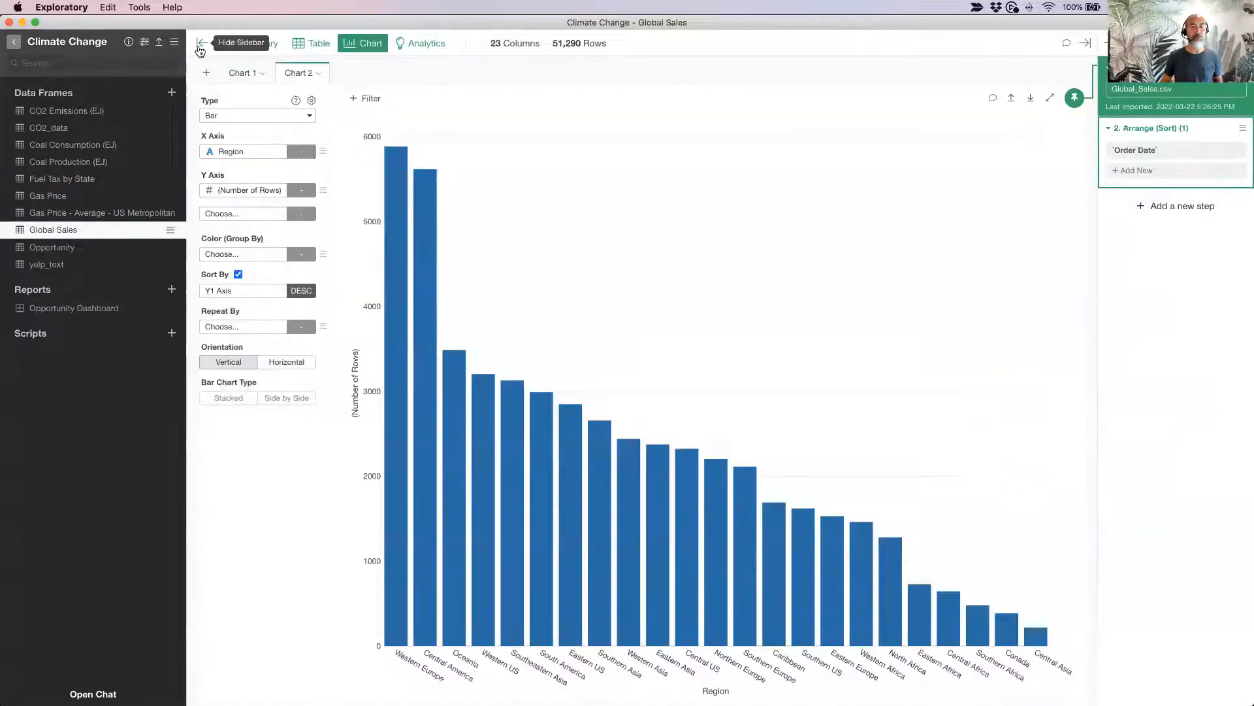
click(201, 42)
click(128, 44)
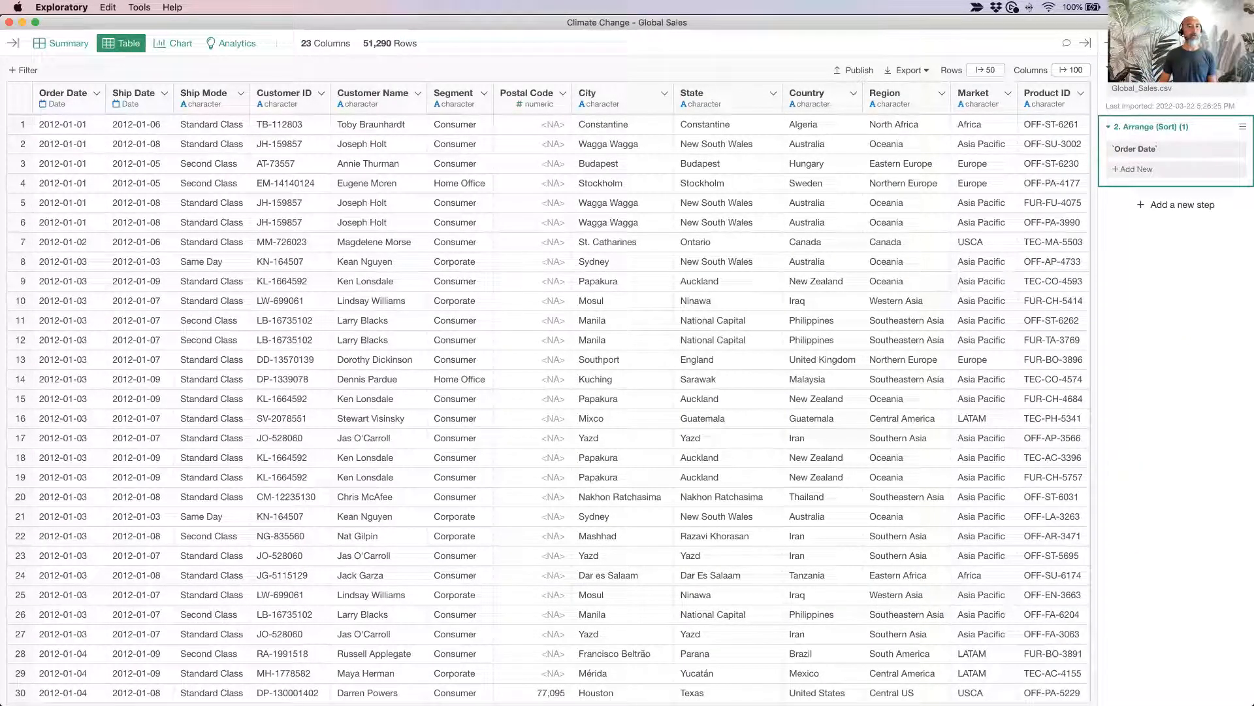
Examine the Order Date and Customer ID columns of the Global Sales table, including the operations offered for Customer ID
click(58, 102)
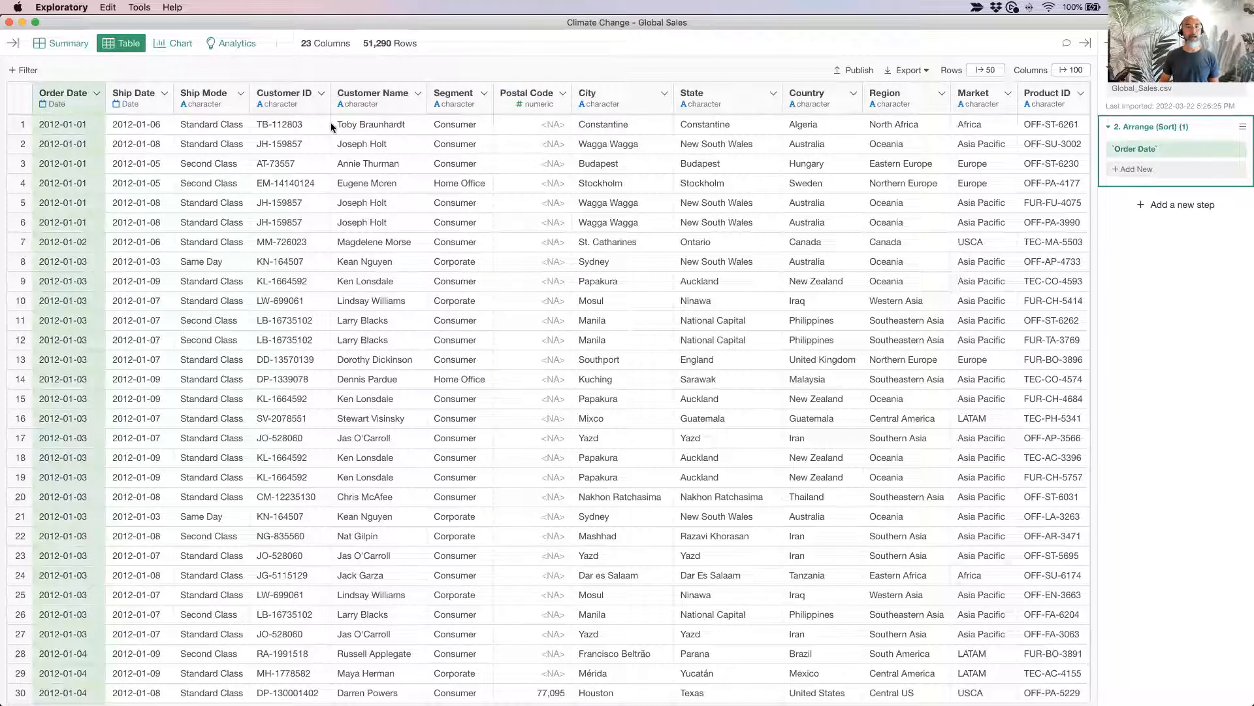
click(288, 106)
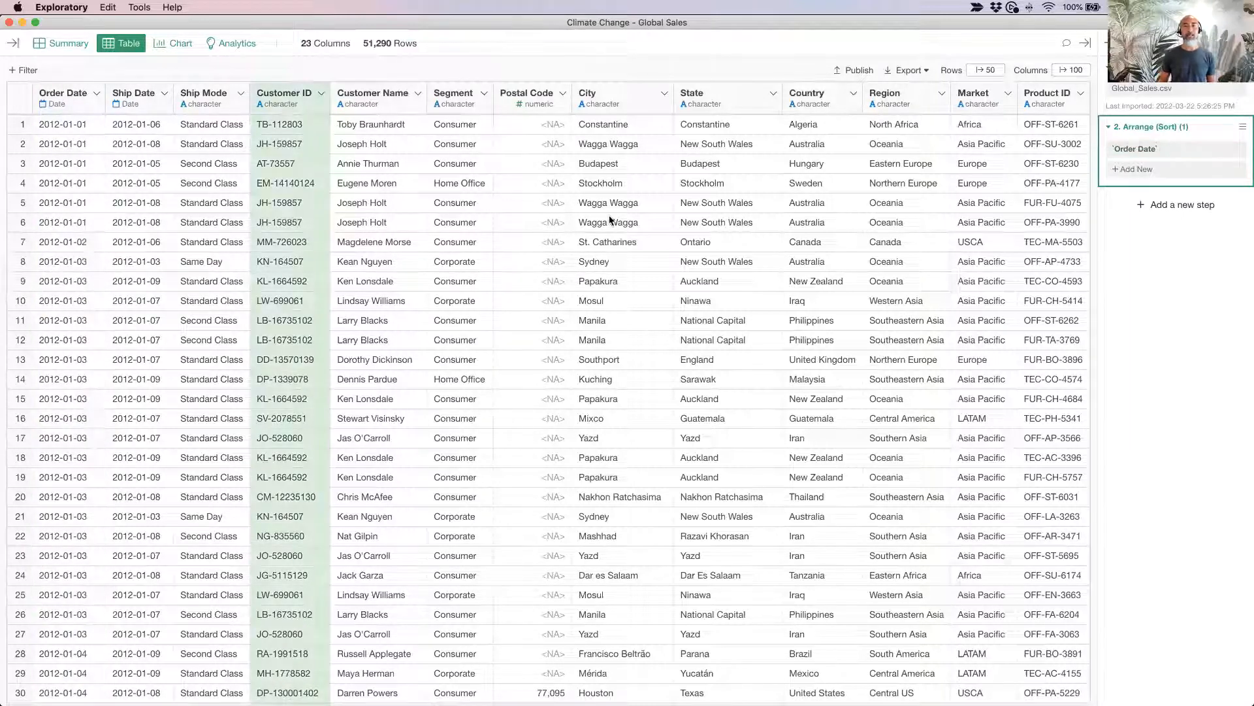
scroll(609, 219, right, 10)
scroll(609, 219, left, 9)
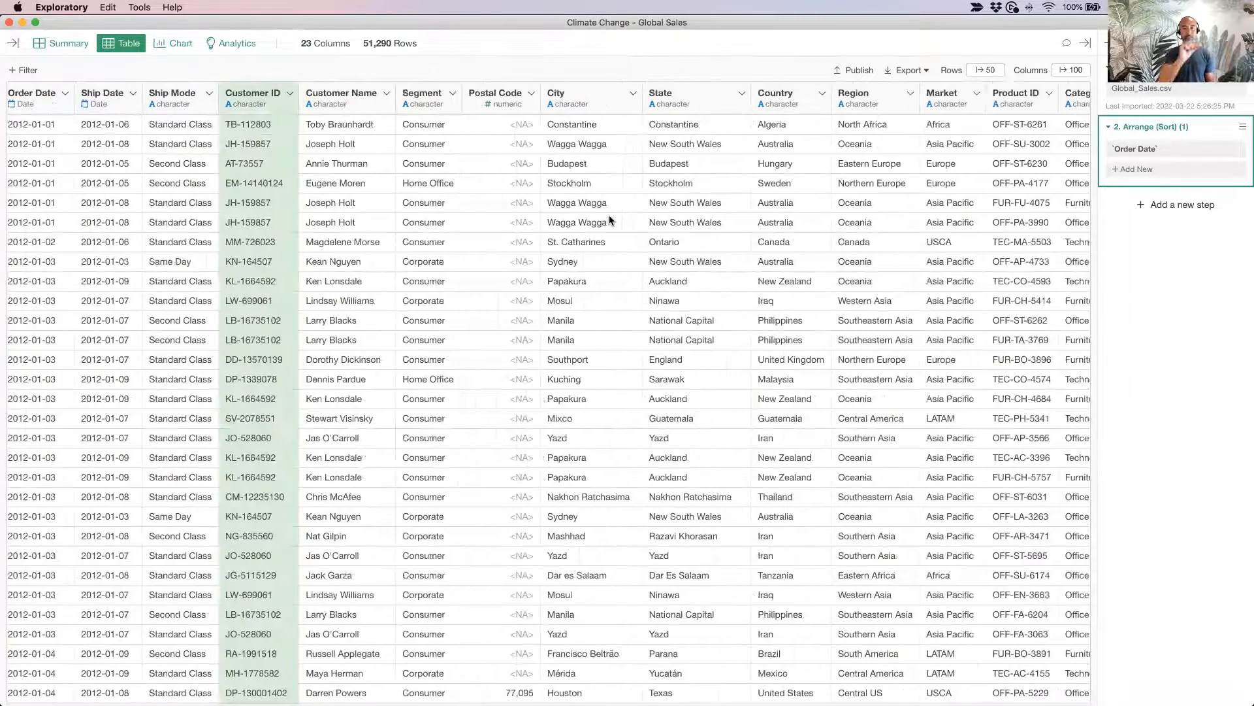
scroll(608, 220, left, 1)
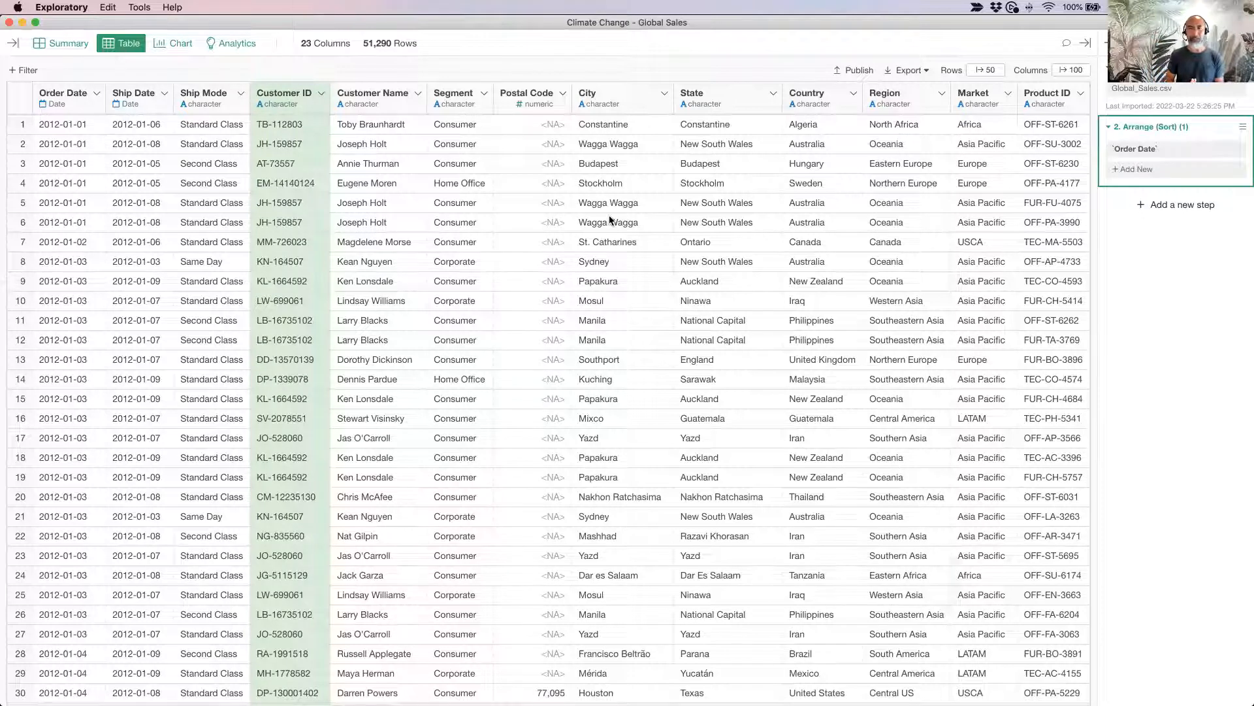
click(292, 100)
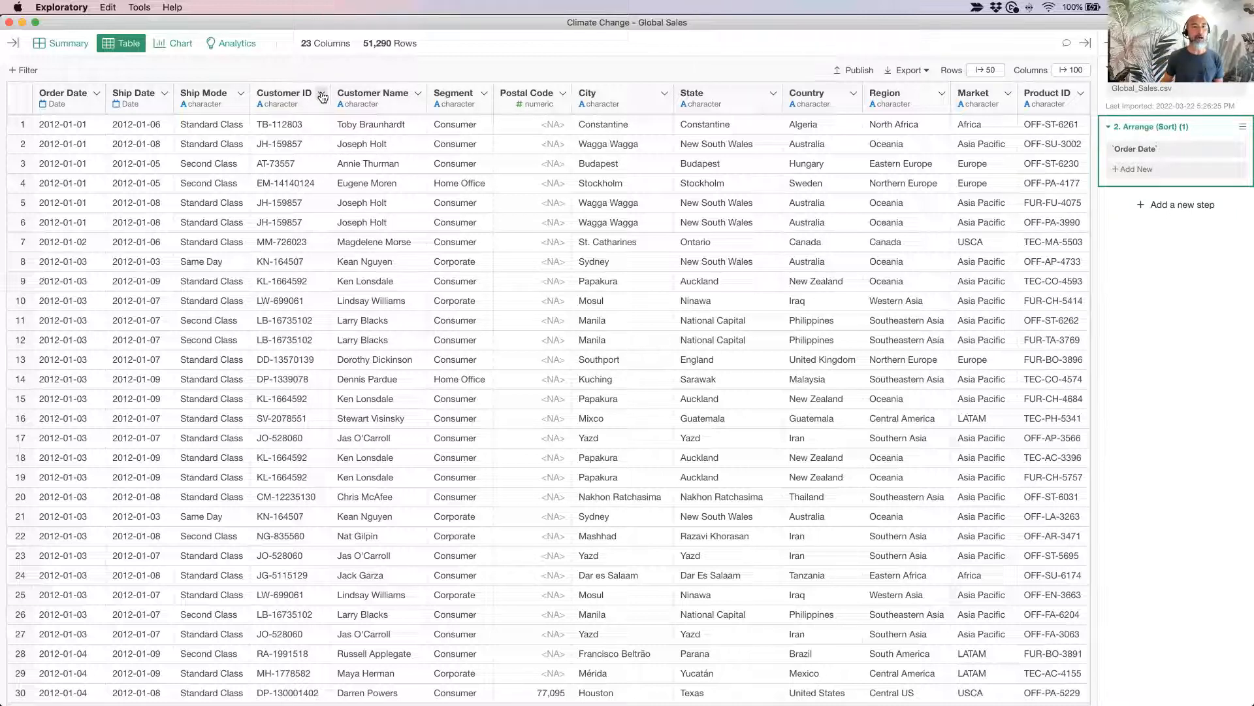
click(321, 95)
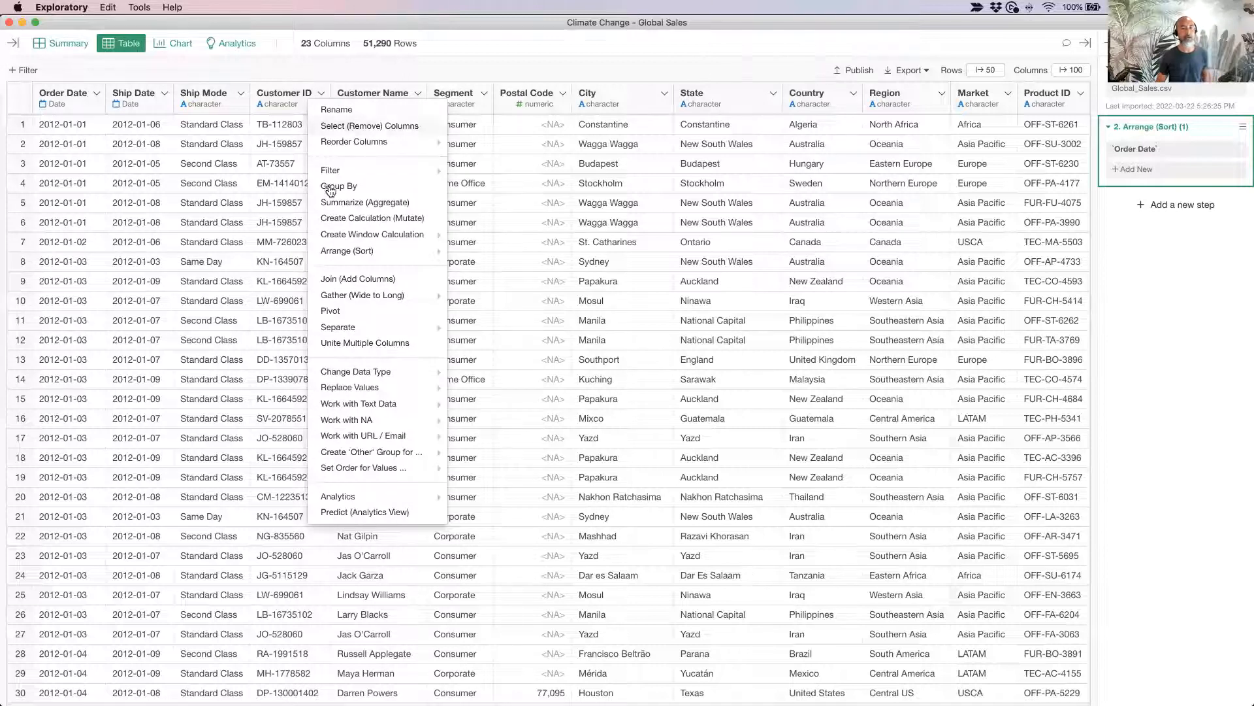
click(338, 67)
Create a cumulative Sum (Total) window calculation on the Sales column
scroll(650, 226, right, 10)
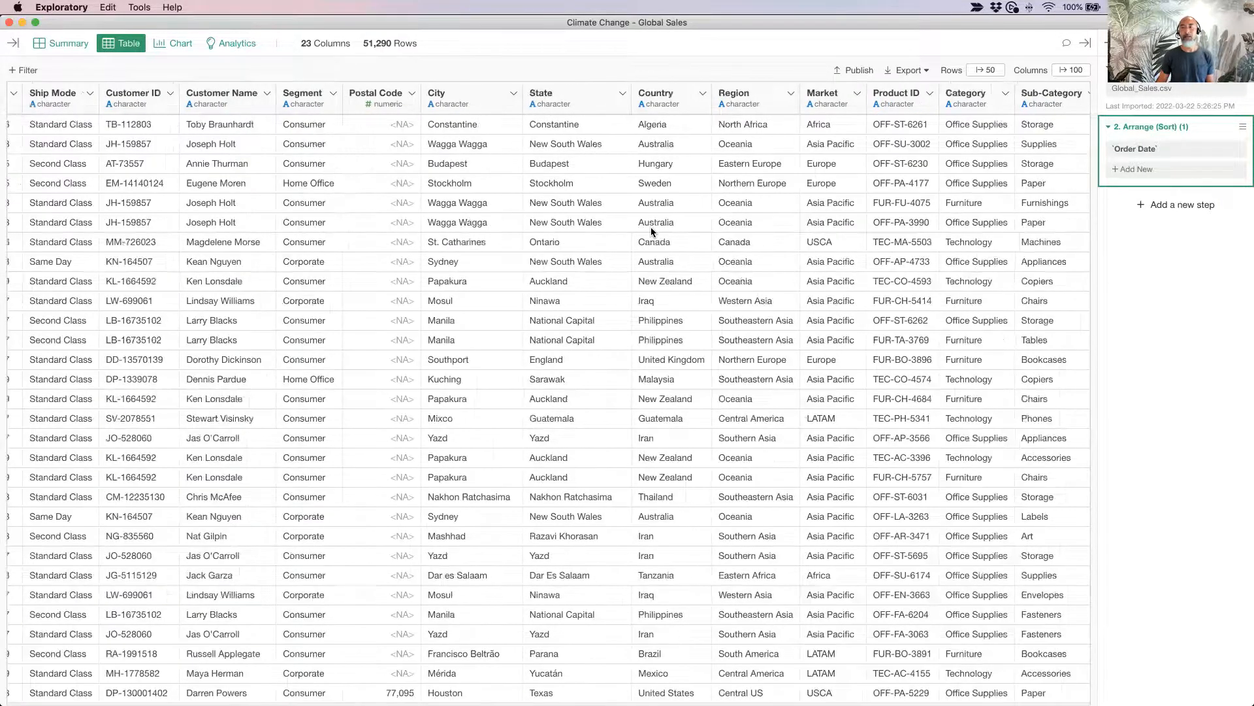
scroll(650, 226, right, 4)
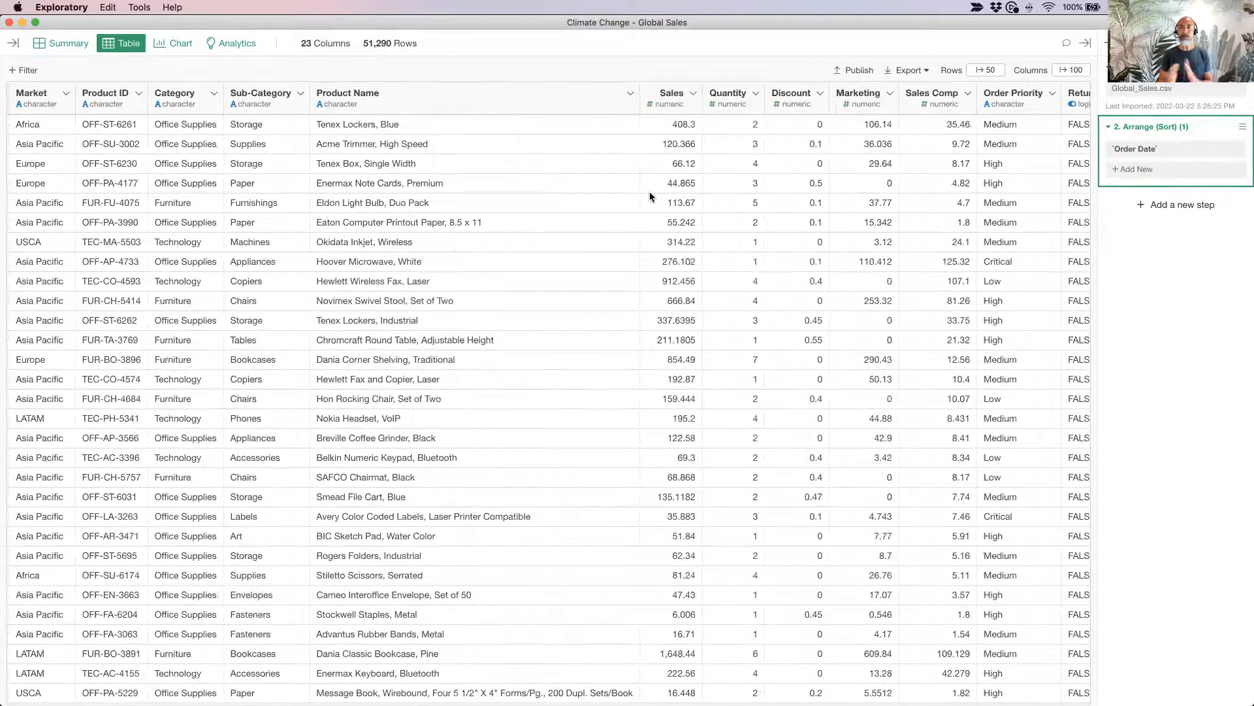
click(695, 95)
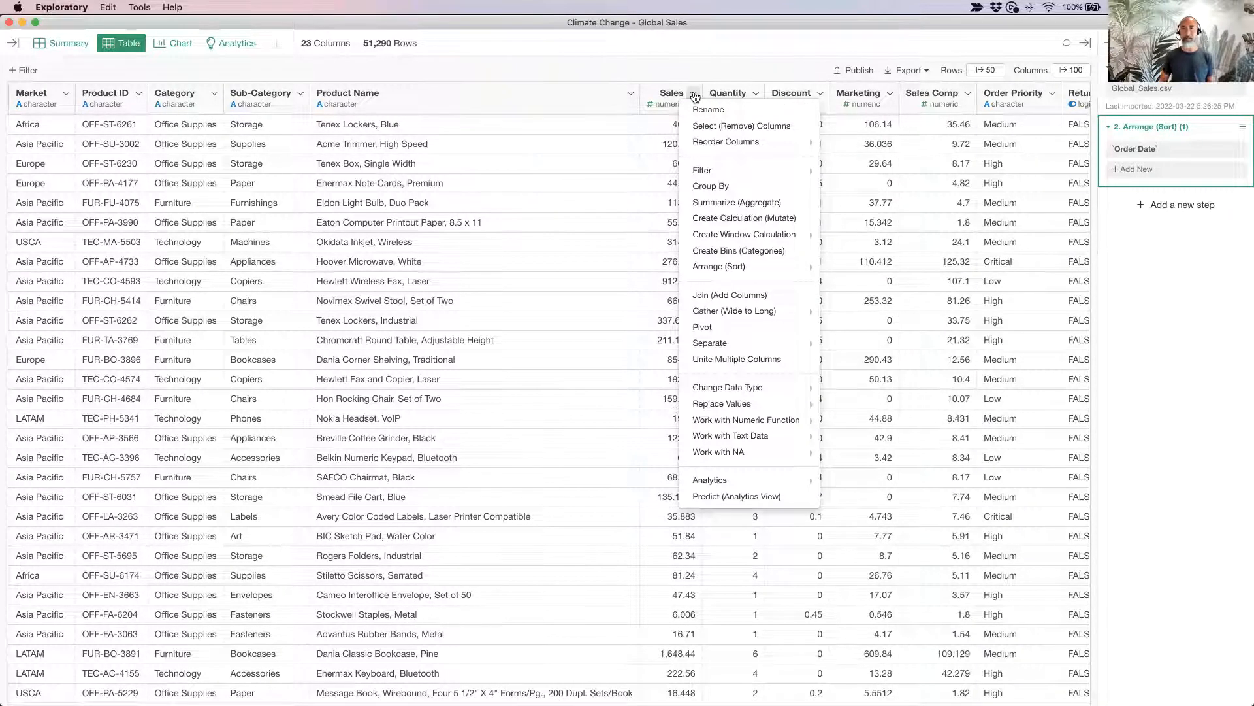
mouse_move(725, 241)
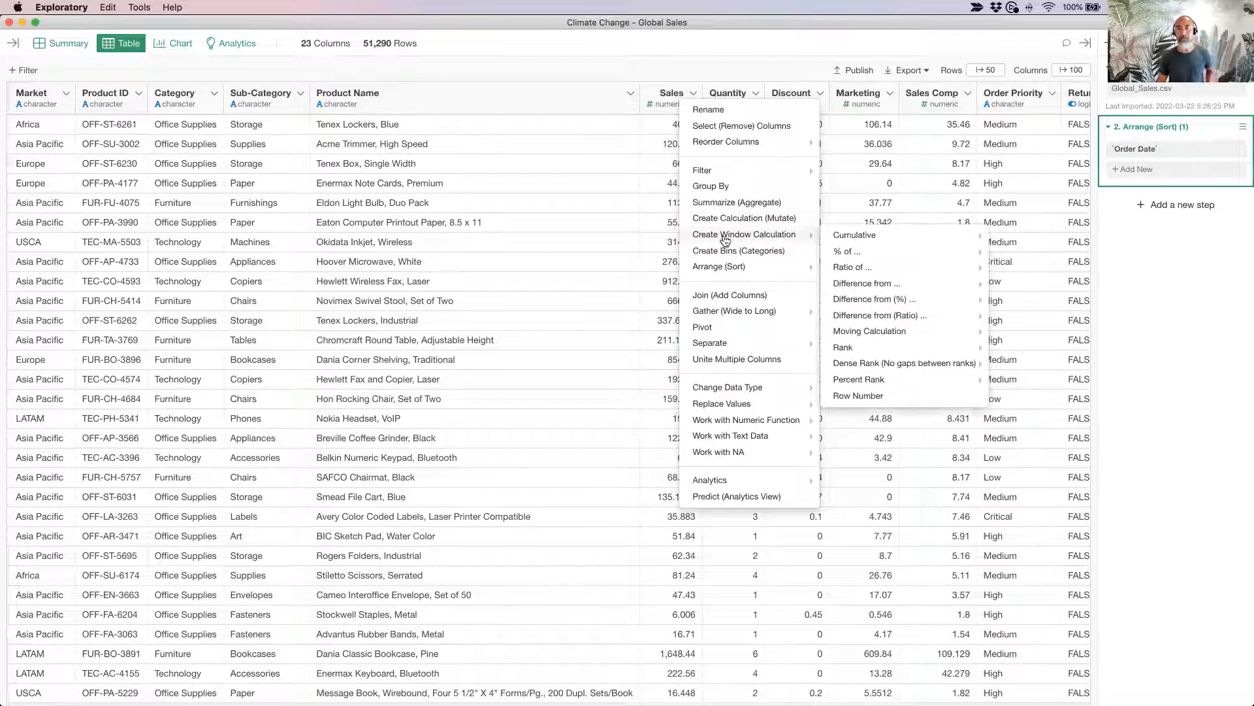
mouse_move(851, 241)
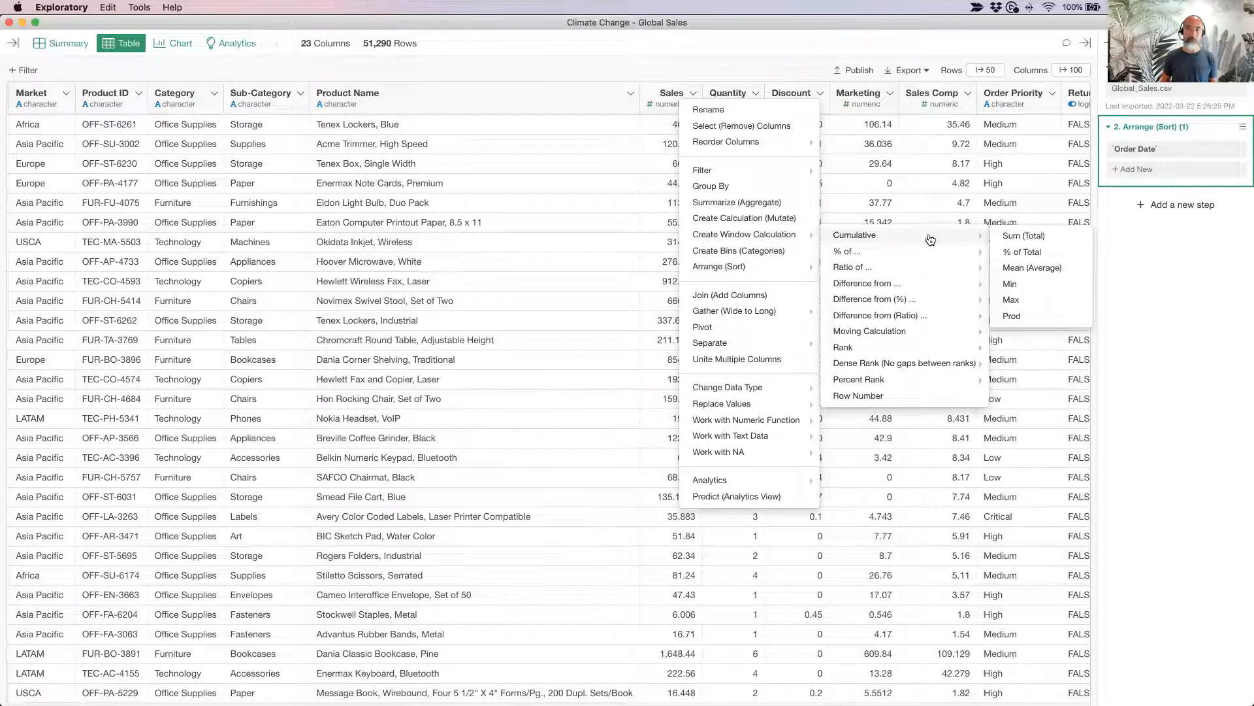
click(995, 235)
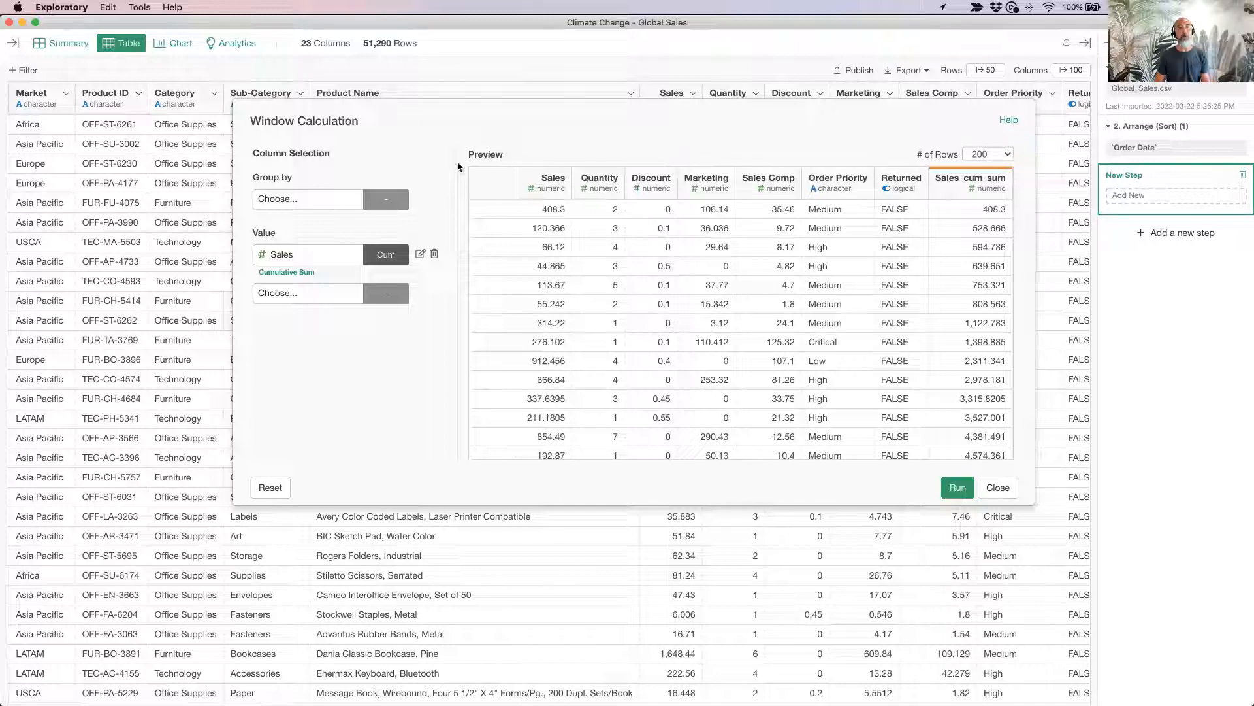
Group the window calculation by Customer ID and check the cumulative sales per customer in the preview
click(310, 201)
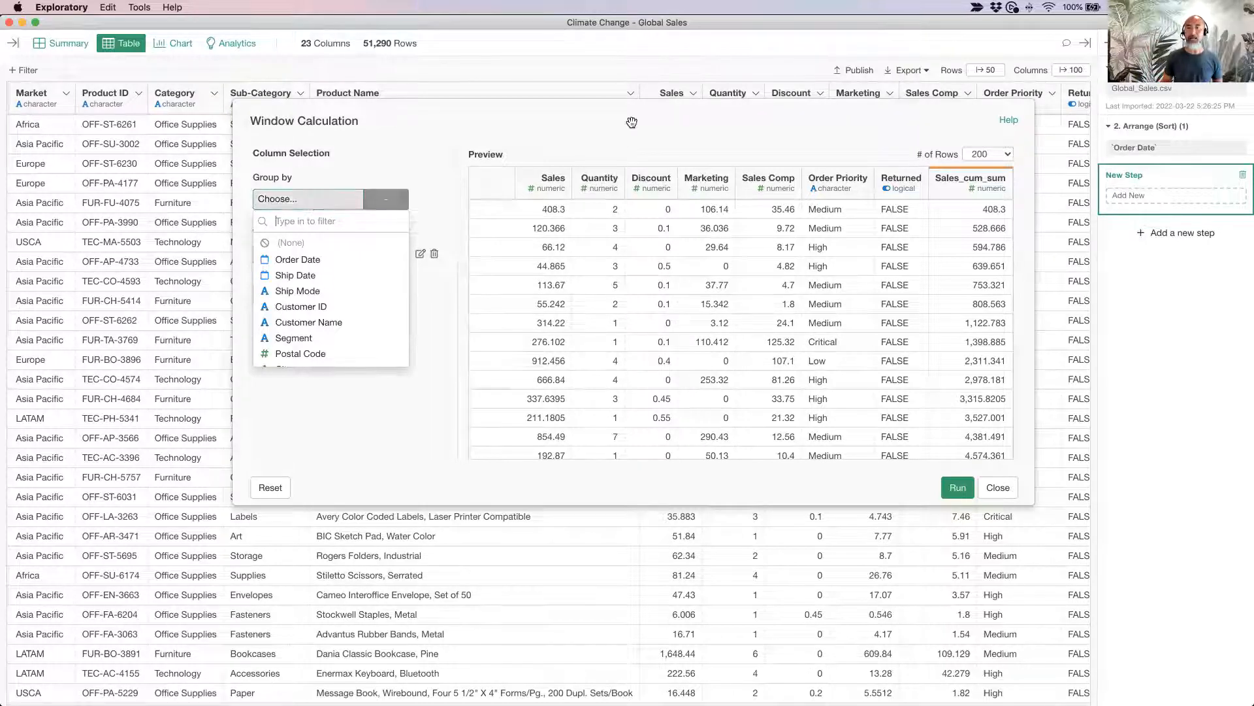
click(961, 282)
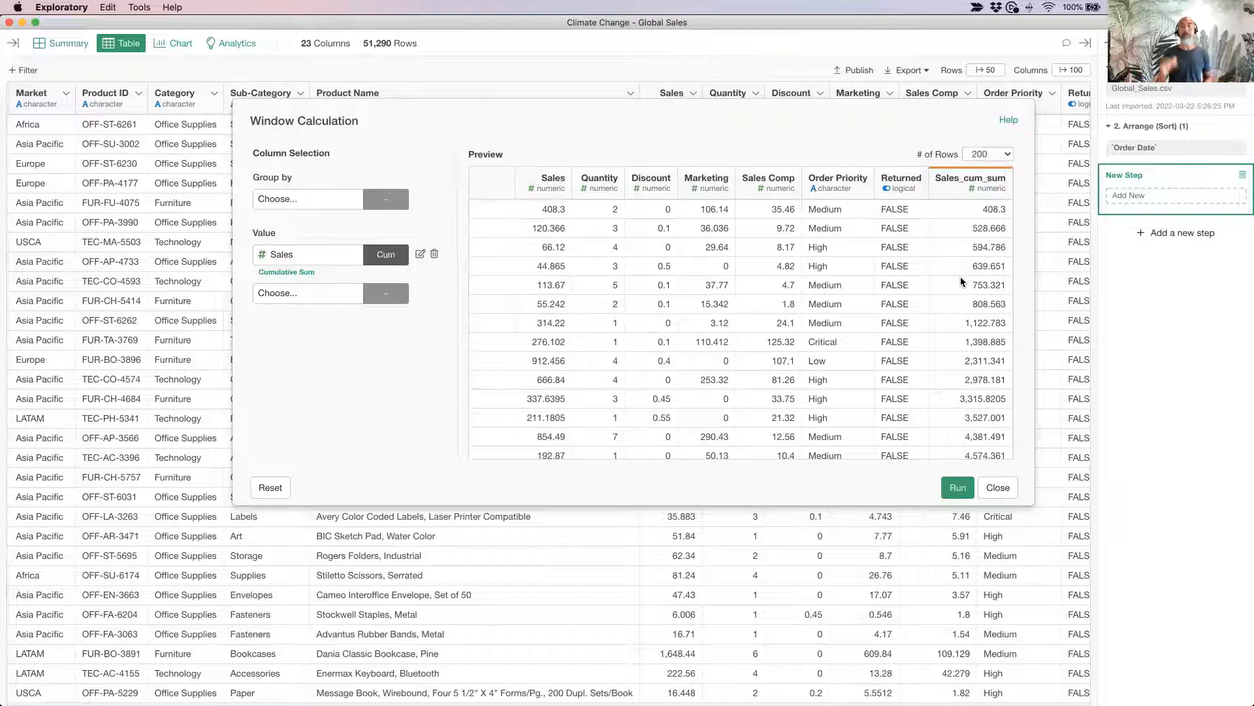
scroll(754, 313, left, 15)
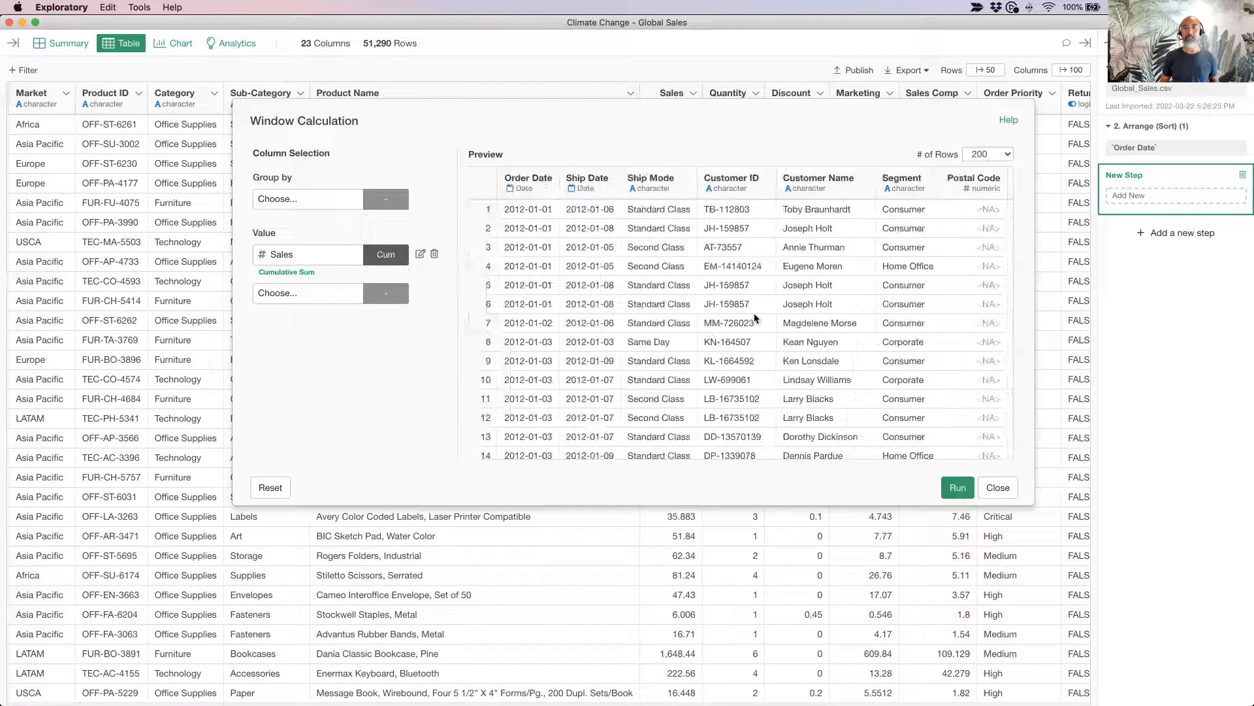
click(313, 208)
click(323, 307)
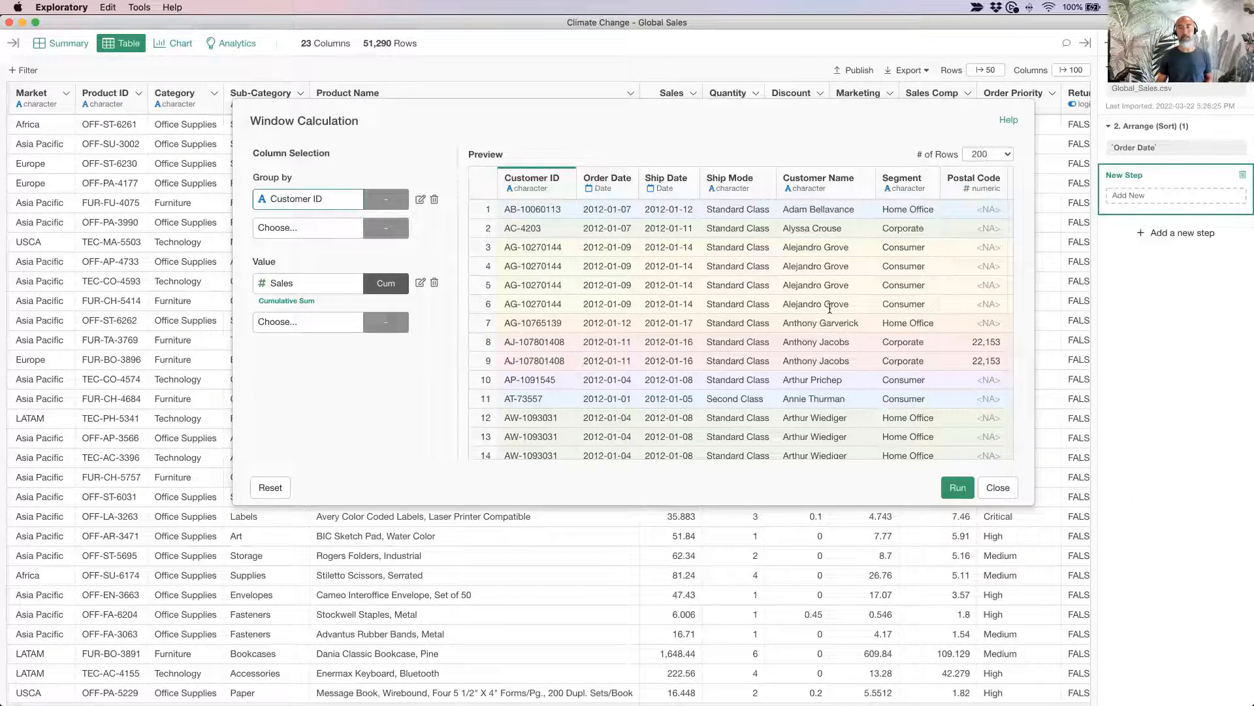
scroll(826, 303, right, 10)
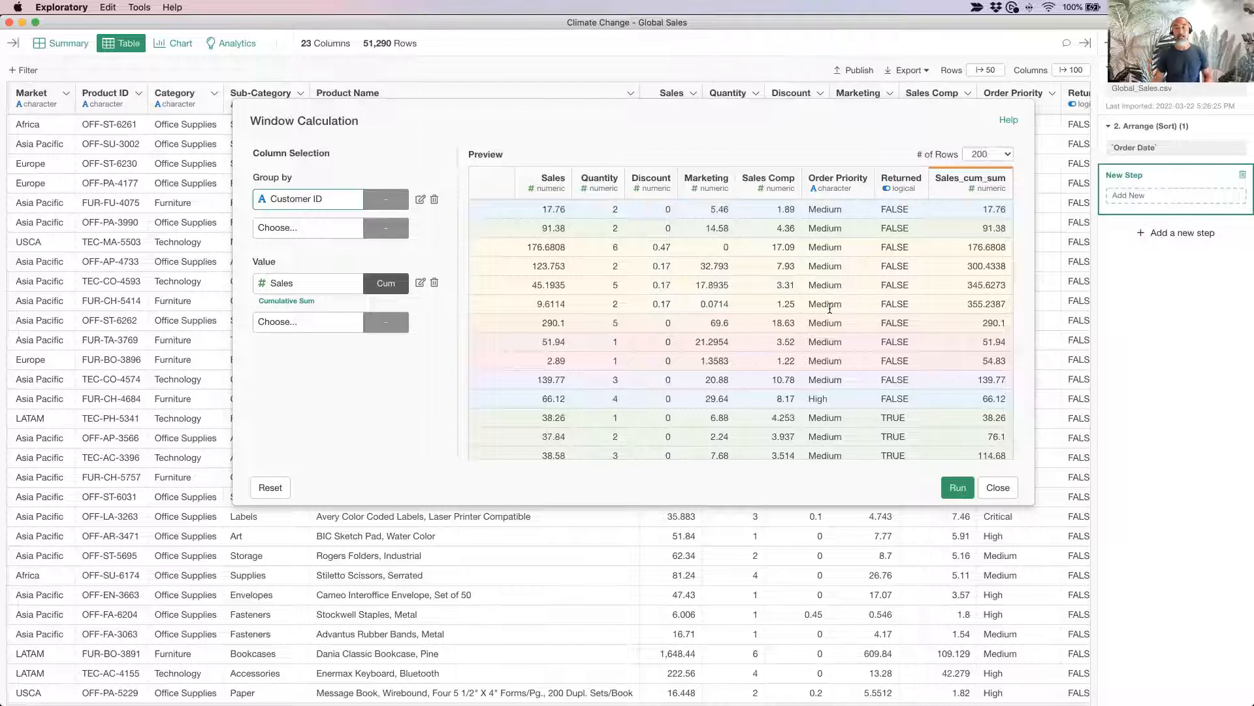
scroll(727, 206, left, 10)
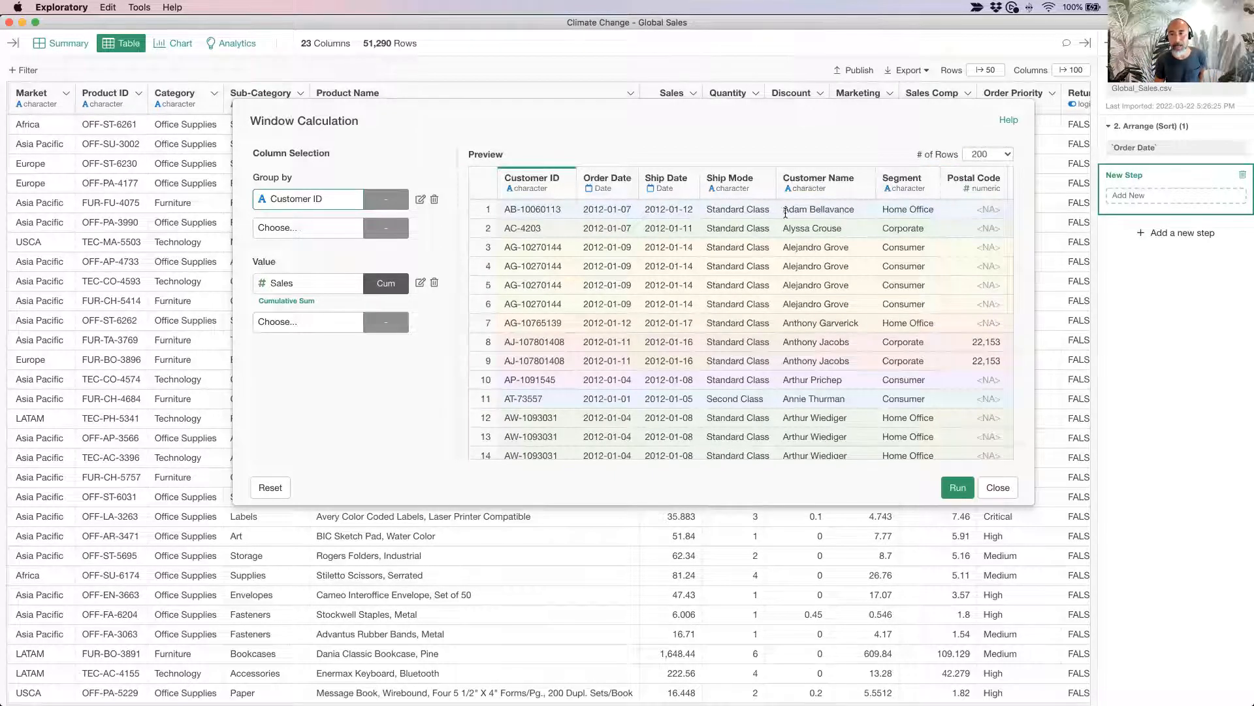
scroll(828, 215, right, 10)
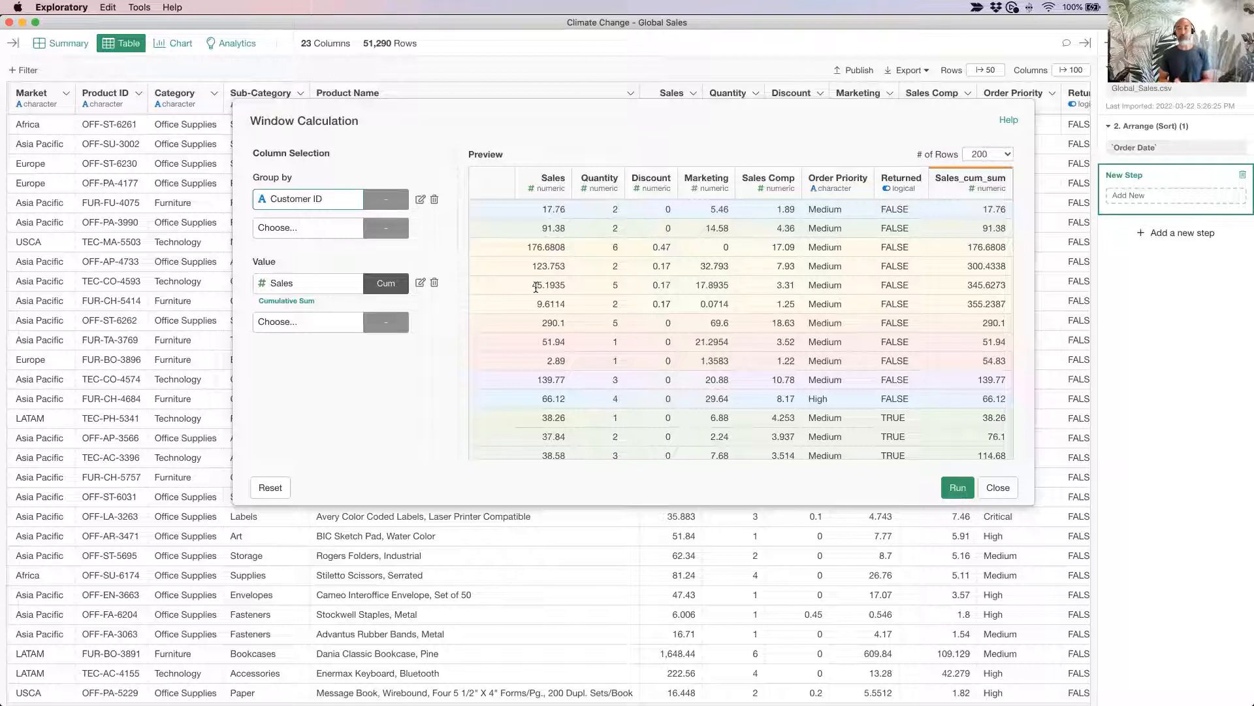
Add (Row Number) as a second value of the window calculation and check its column in the preview
click(303, 322)
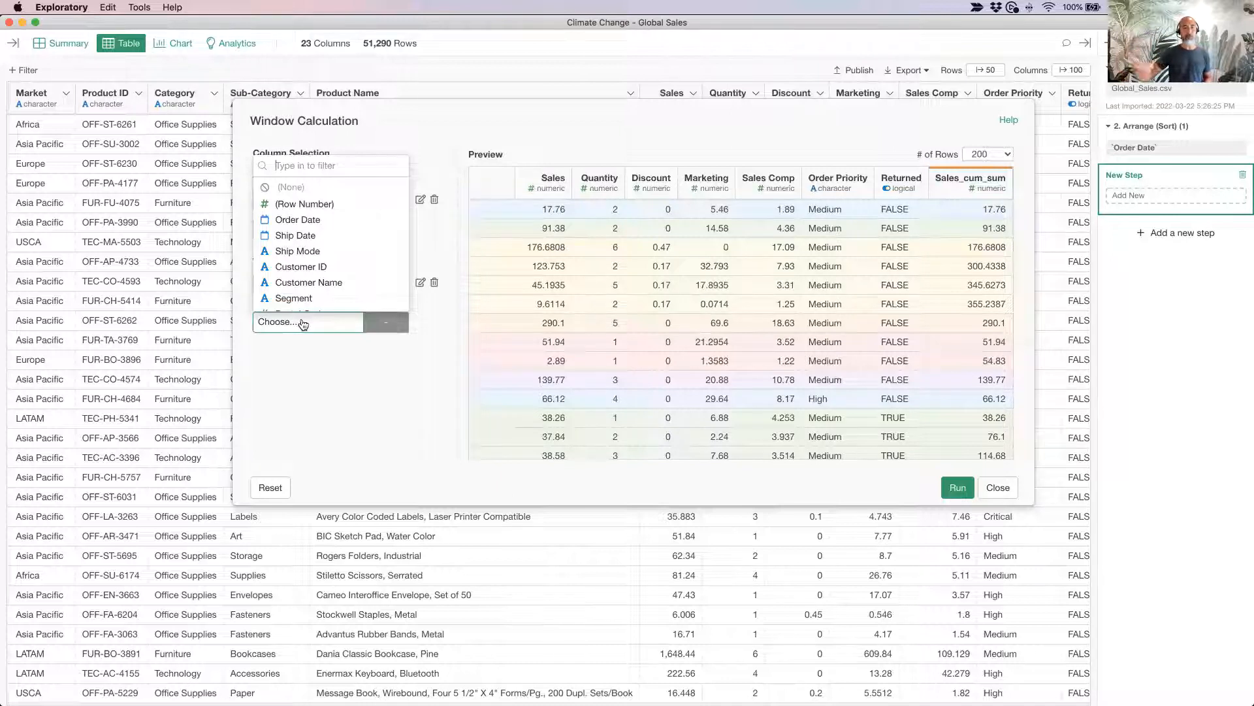
click(332, 206)
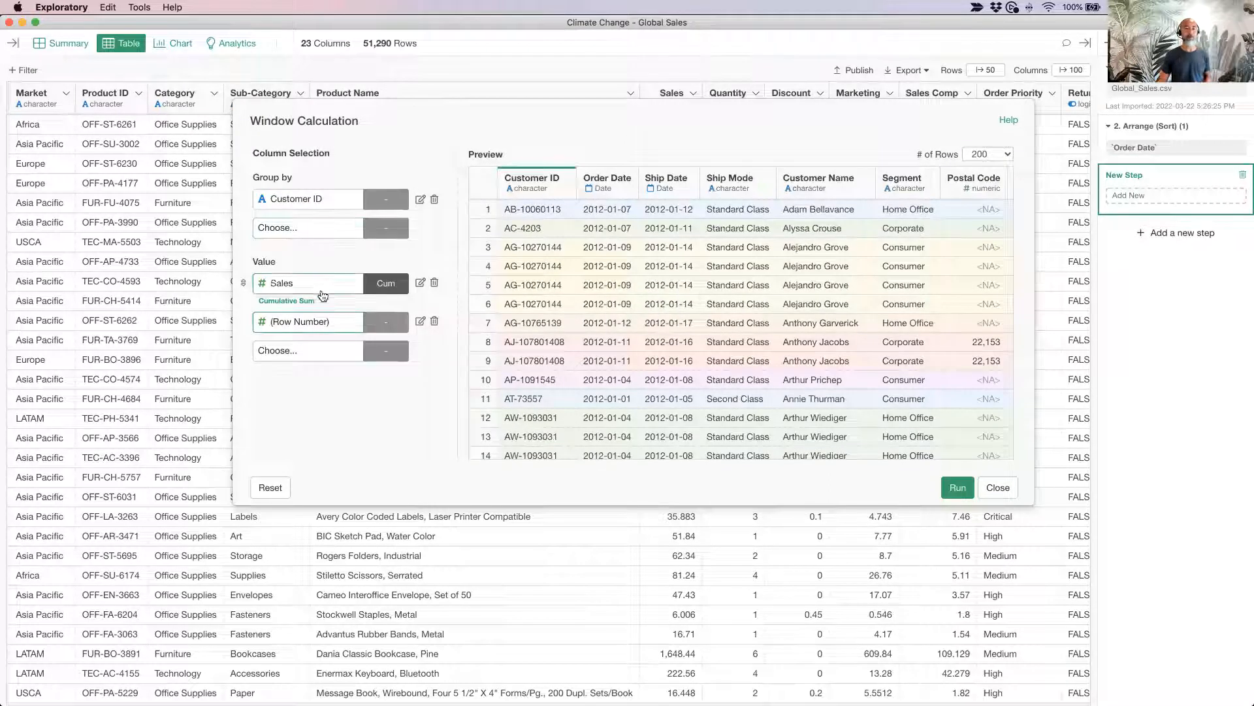
scroll(798, 319, right, 10)
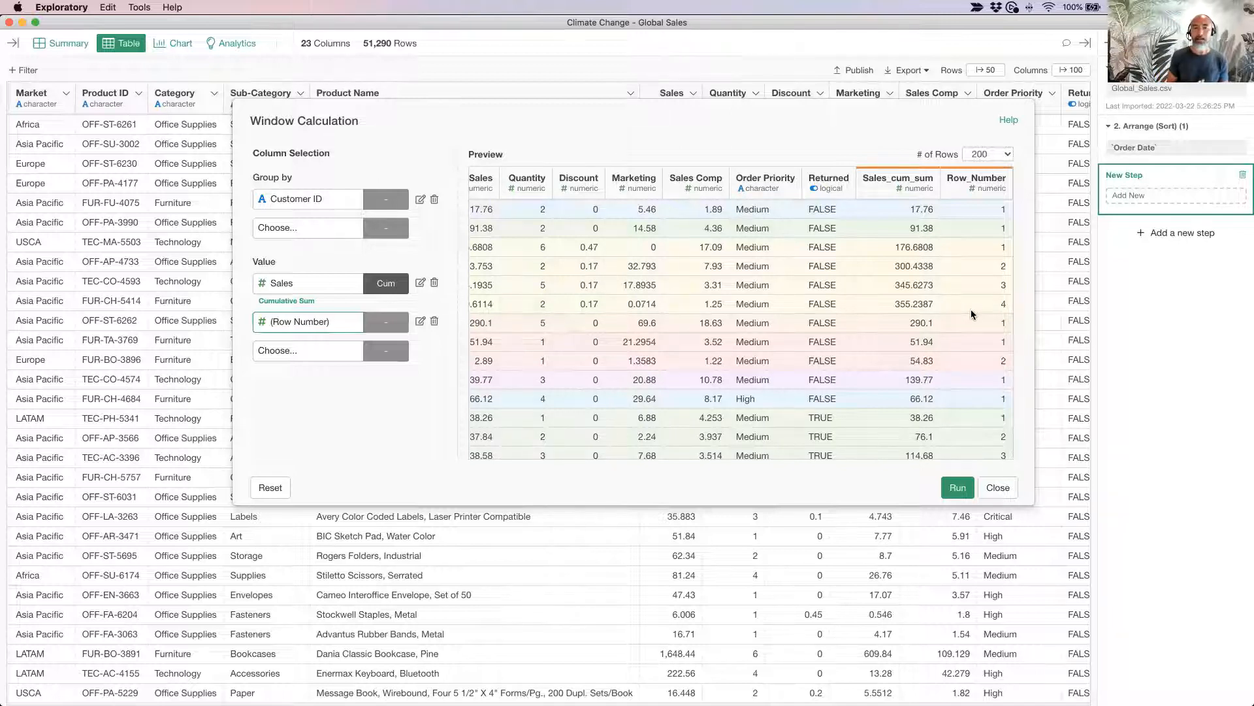
Open the settings of the cumulative Sales calculation and examine the available calculation types
click(382, 287)
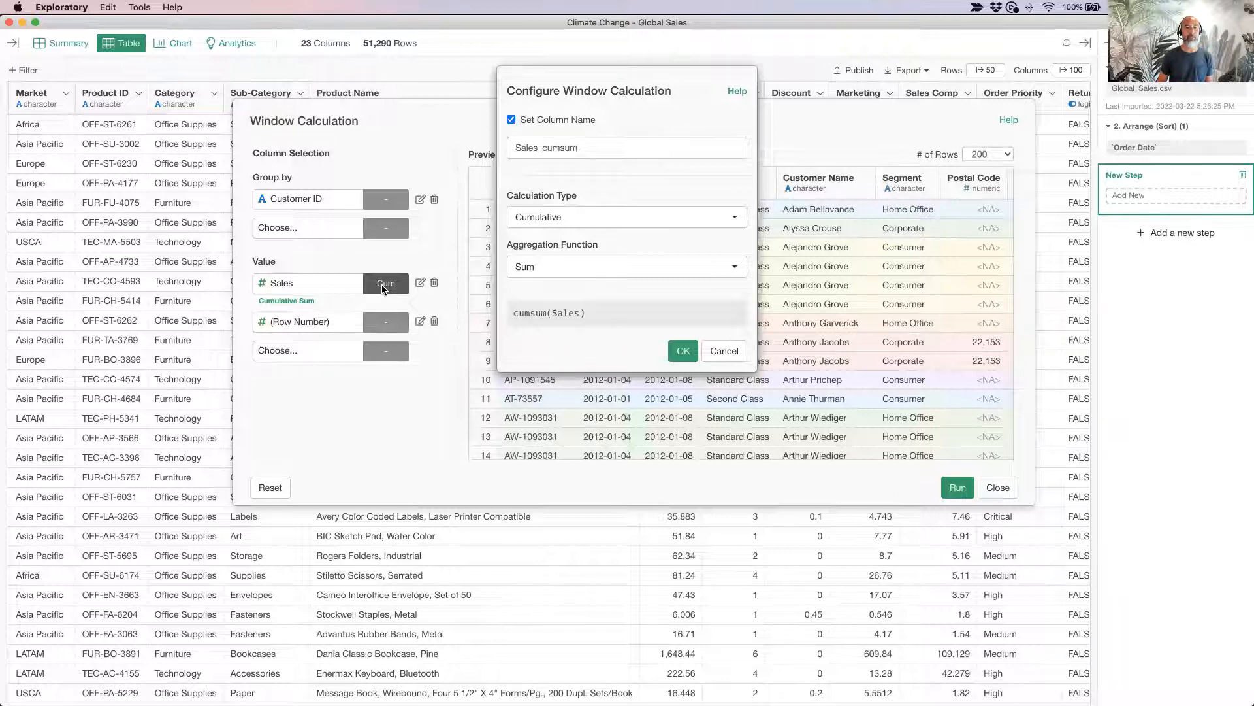
click(591, 222)
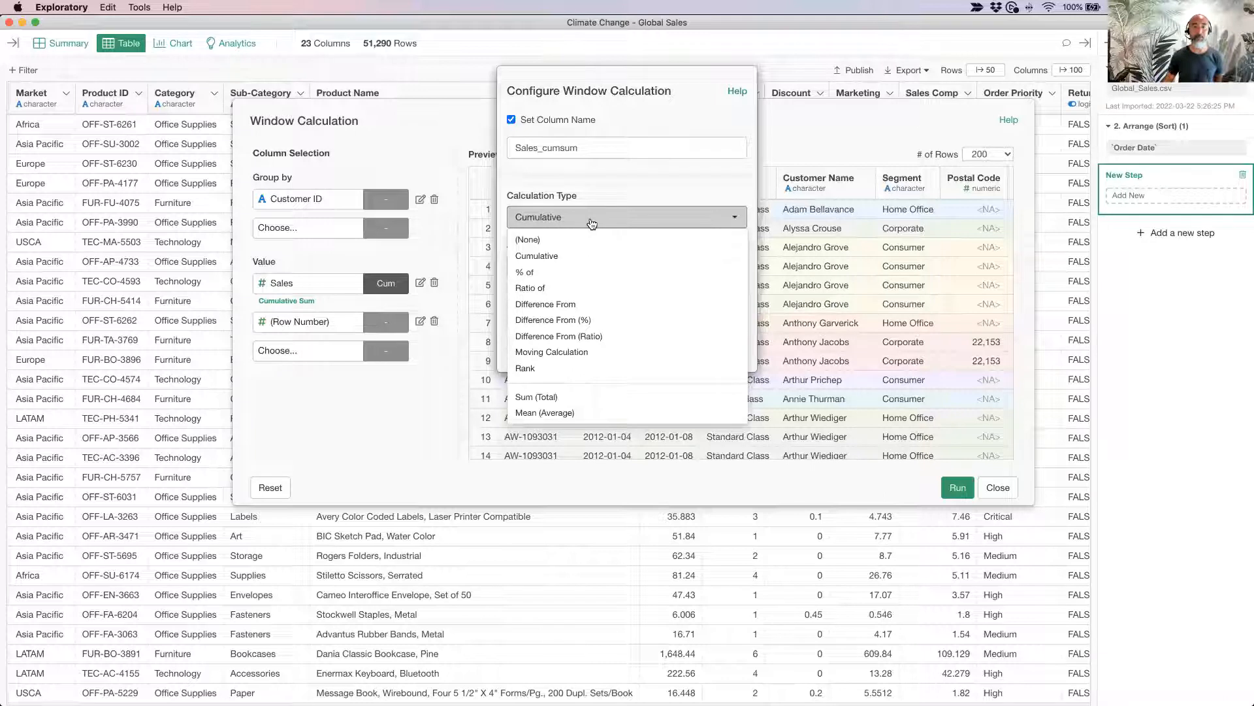
scroll(602, 365, down, 2)
scroll(602, 365, down, 2)
scroll(601, 365, up, 5)
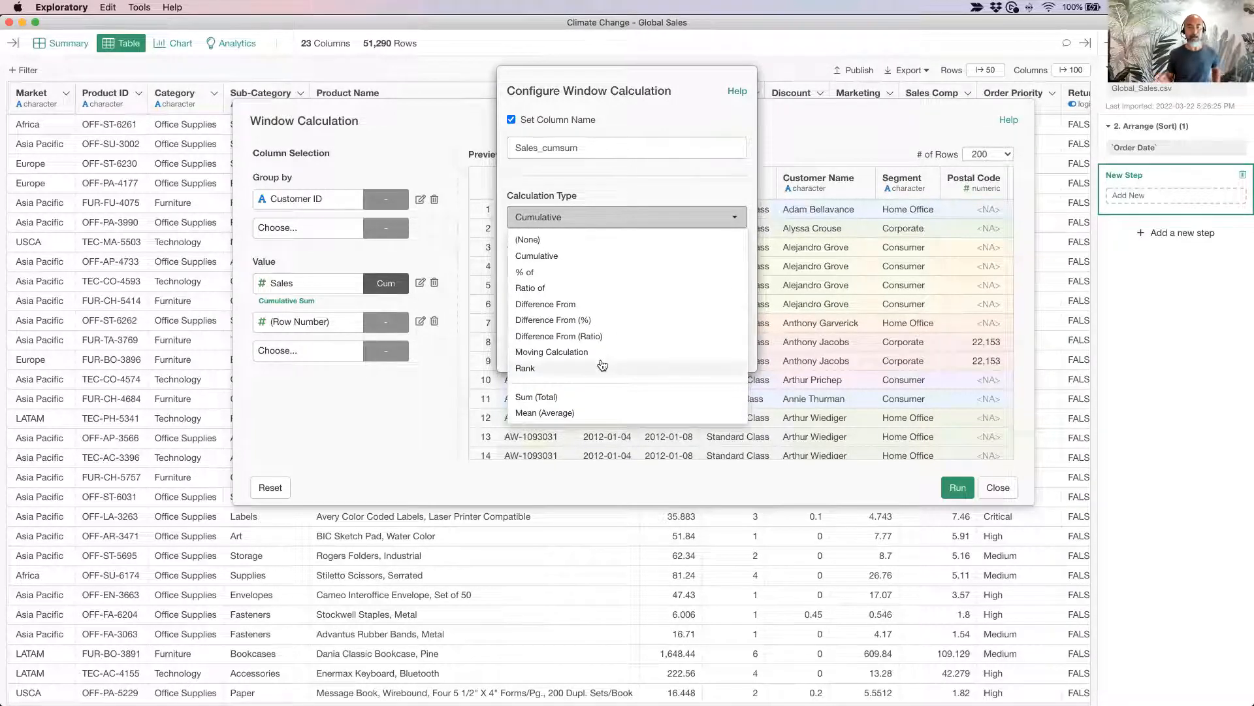
click(639, 220)
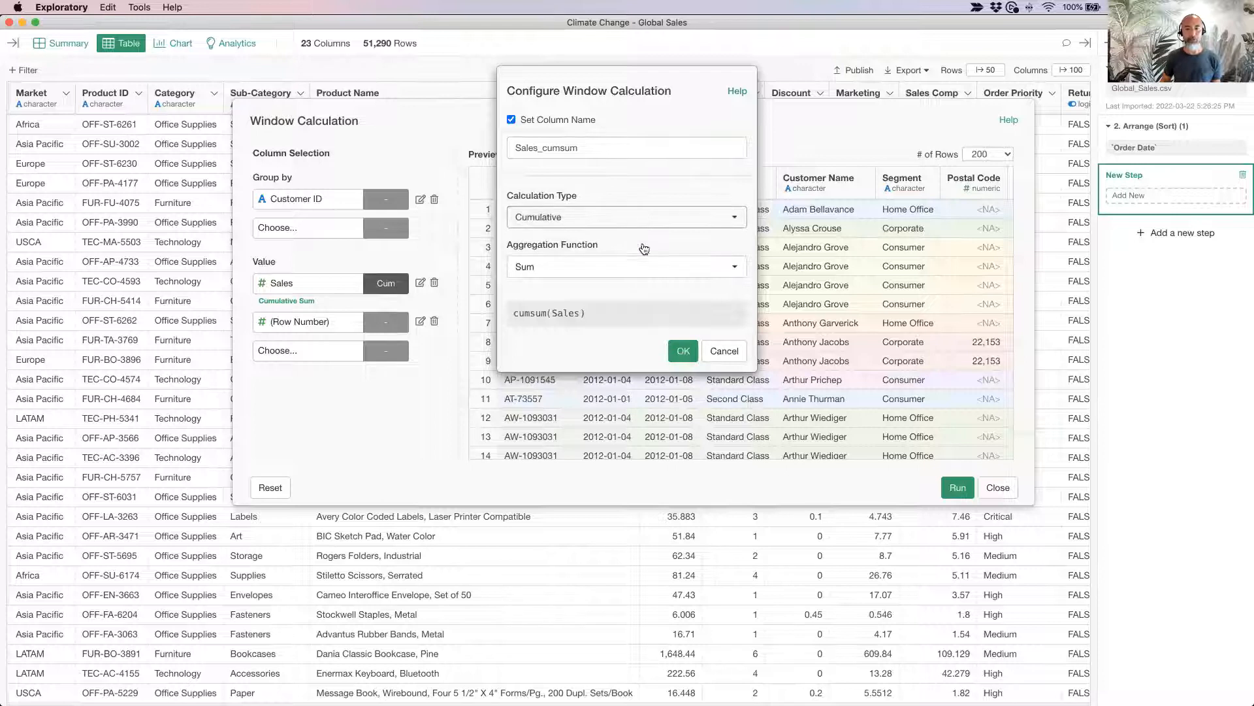
Run the window calculation without changing the cumulative Sales settings and check the new columns in the table
click(726, 353)
click(957, 488)
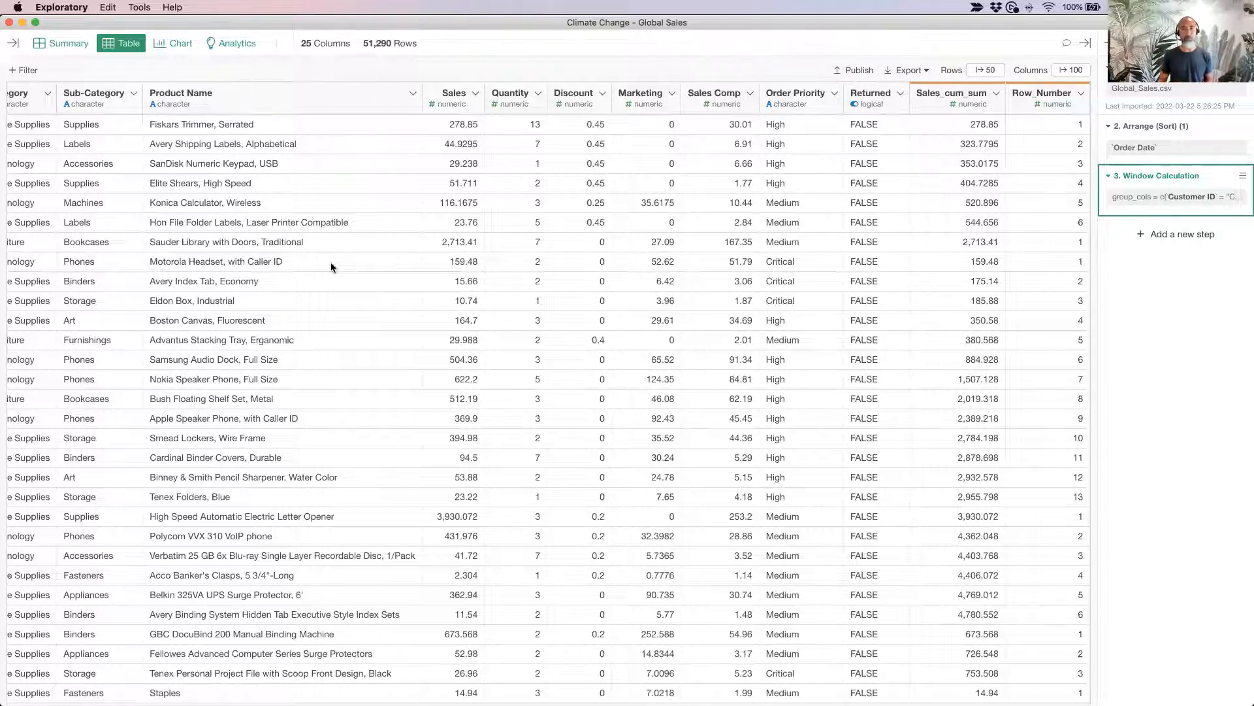
scroll(330, 261, left, 15)
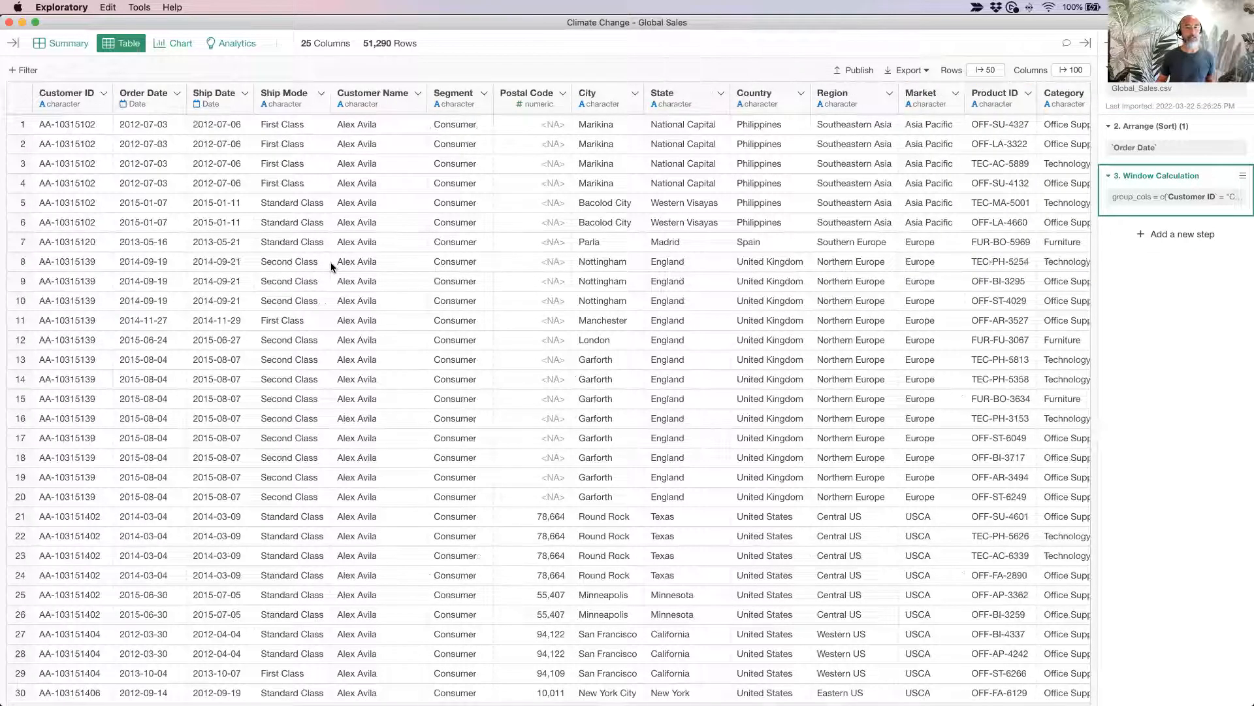
Start a Summarize (Aggregate) step grouped by Country with the sum of Sales as its value
scroll(403, 251, right, 5)
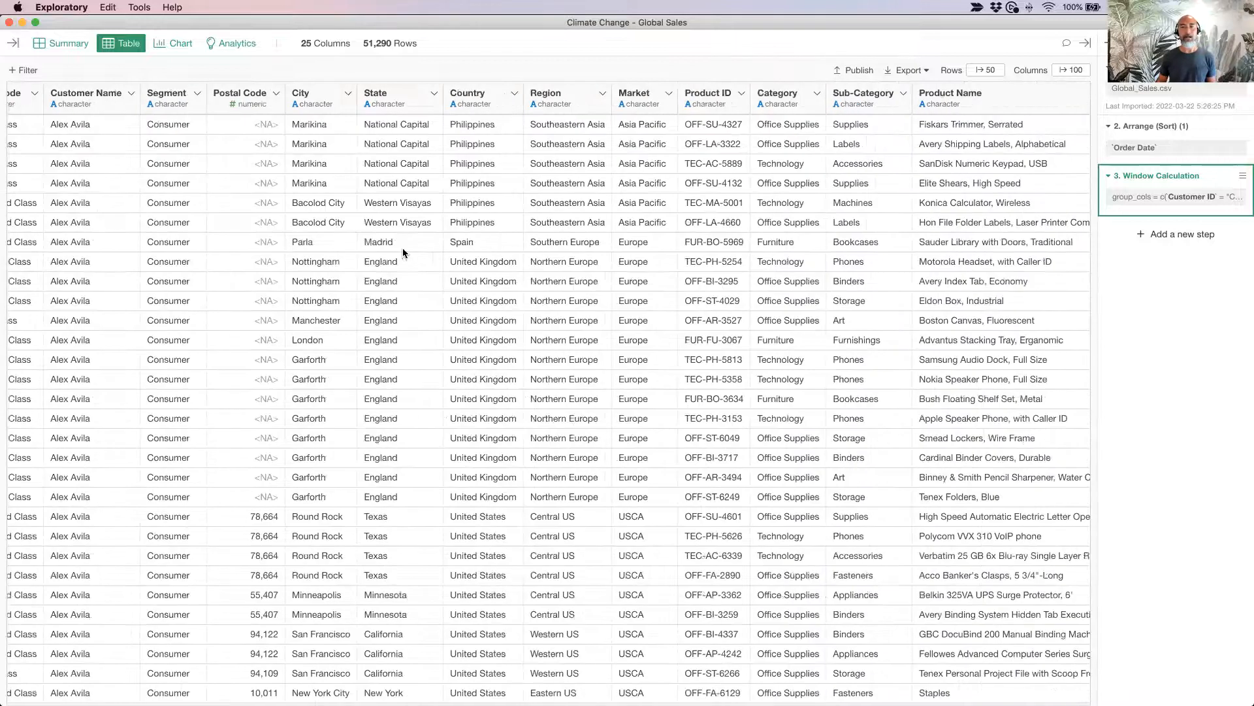
click(514, 95)
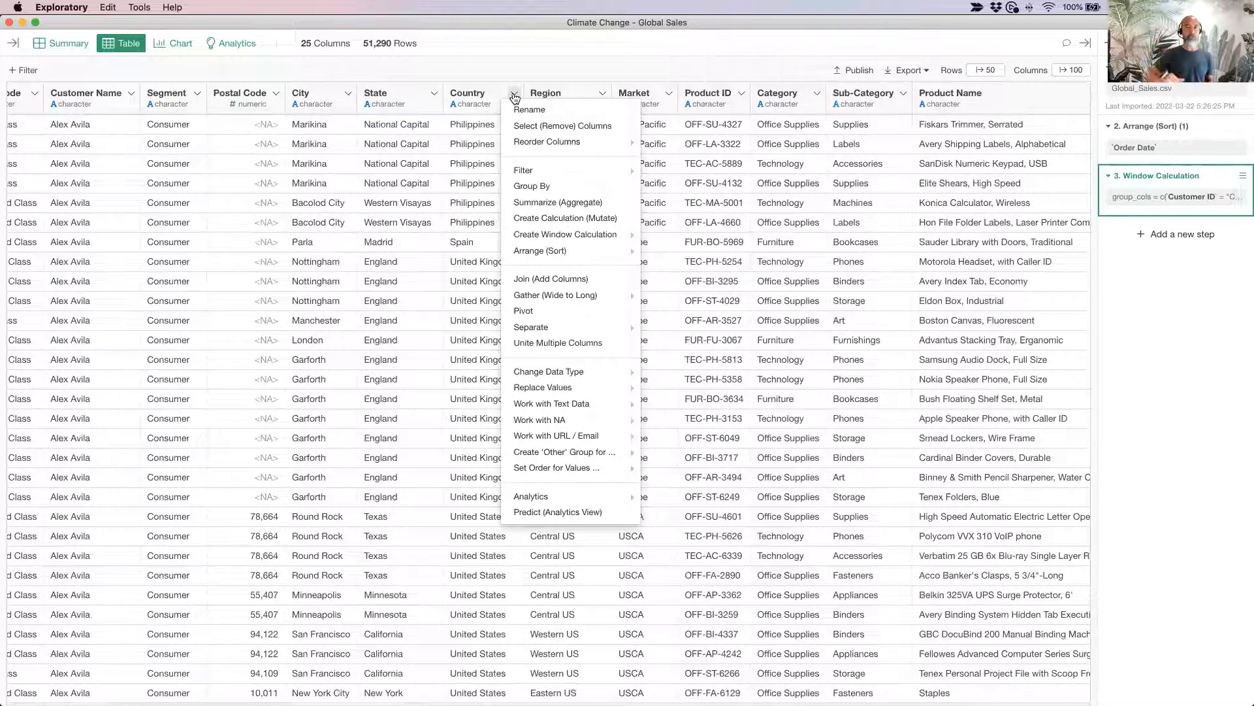
click(555, 204)
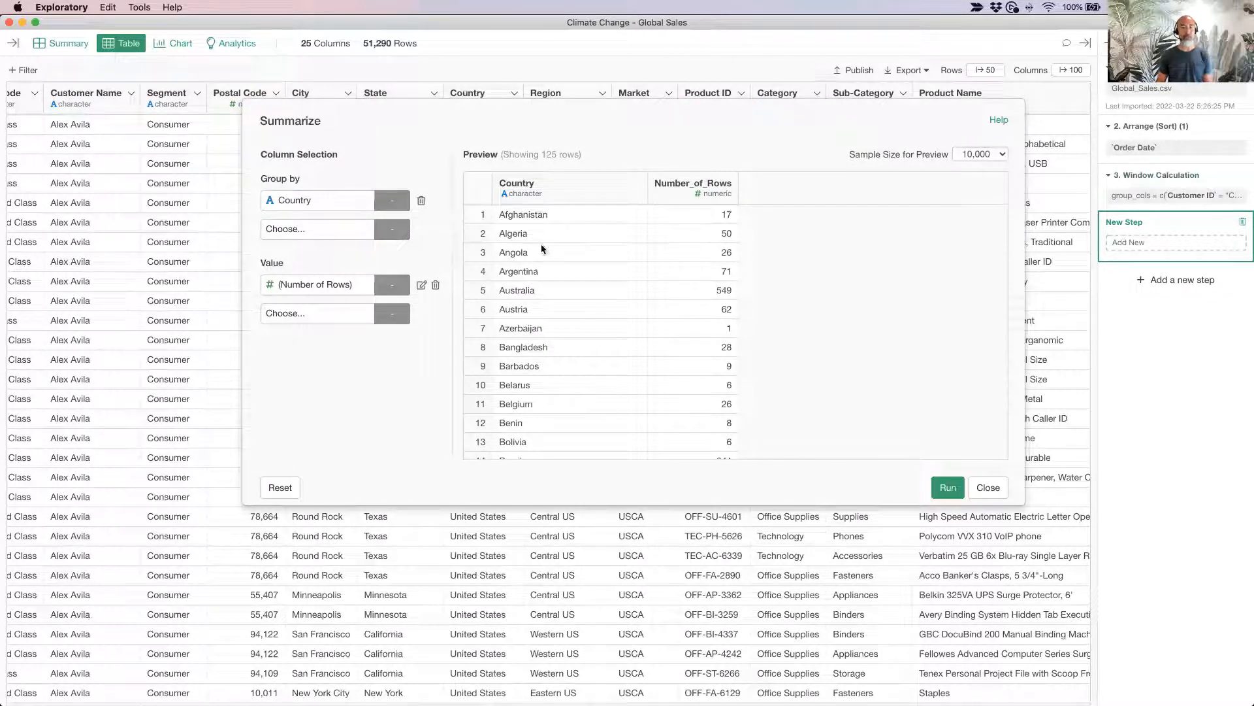
click(320, 292)
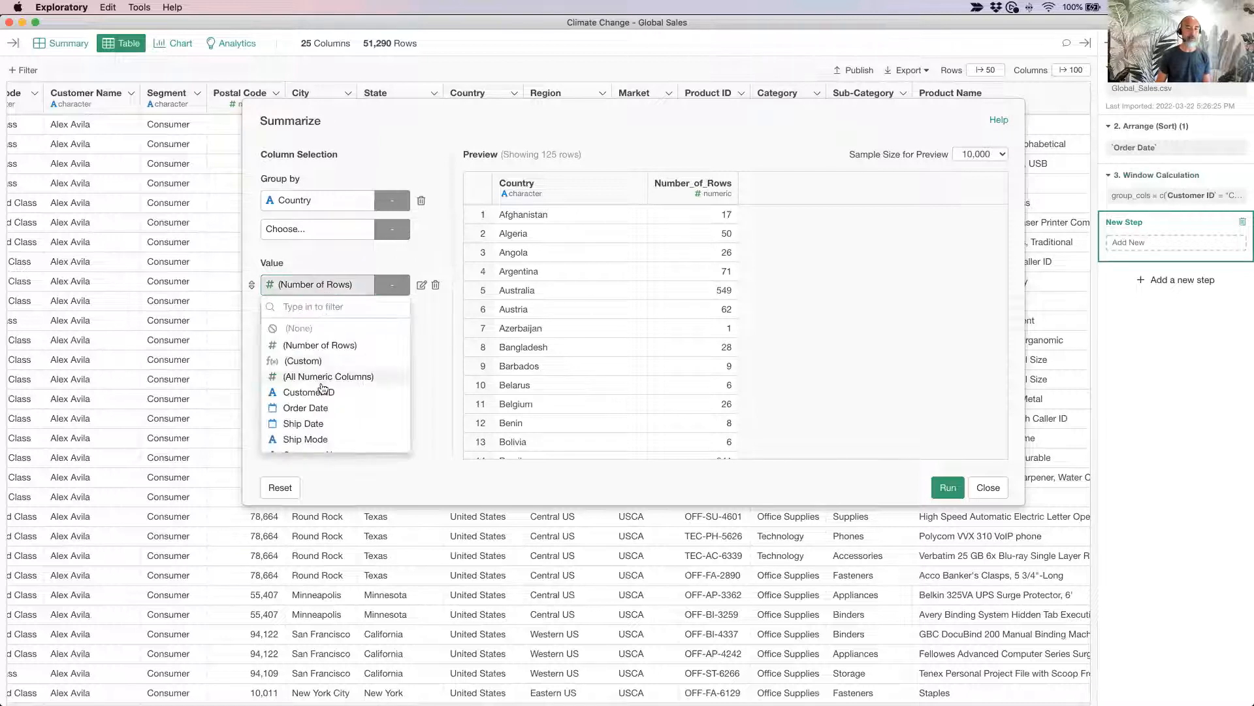
scroll(322, 386, down, 5)
click(323, 319)
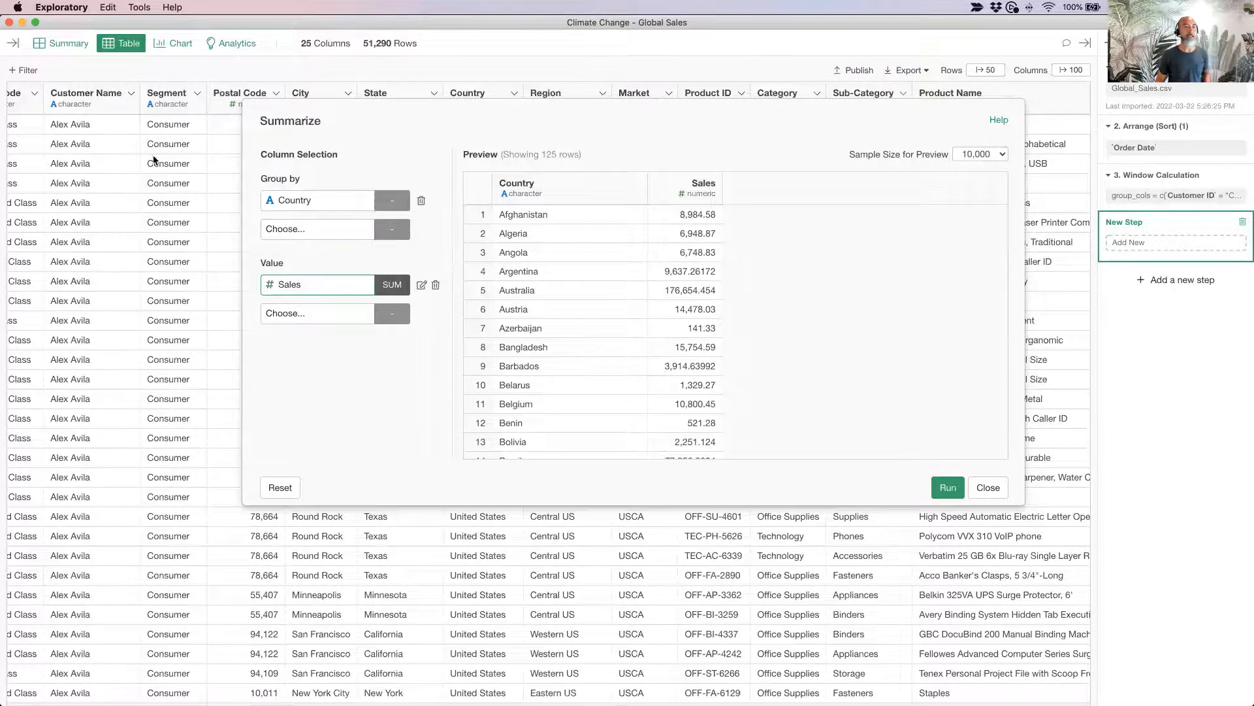
Add Sales as a second value of the summary and set its aggregation function to Sum If (Total)
scroll(110, 159, left, 5)
scroll(110, 163, right, 10)
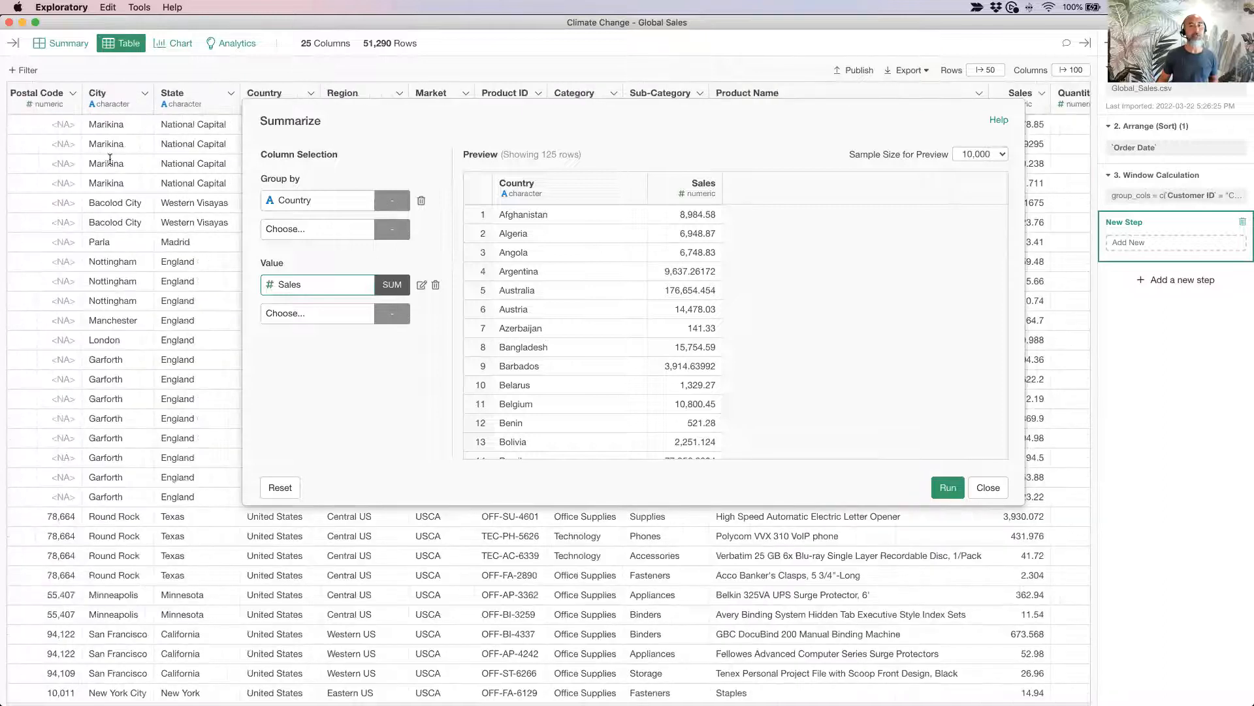
scroll(113, 163, right, 3)
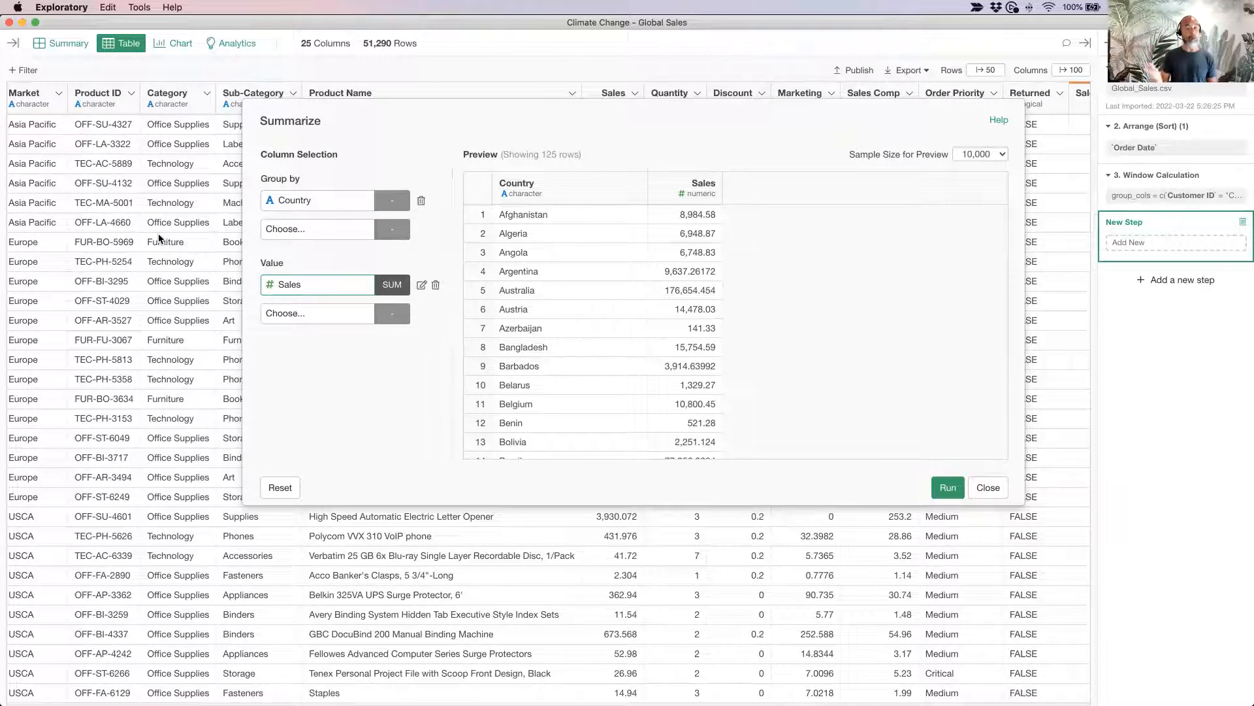
click(269, 319)
scroll(305, 246, down, 5)
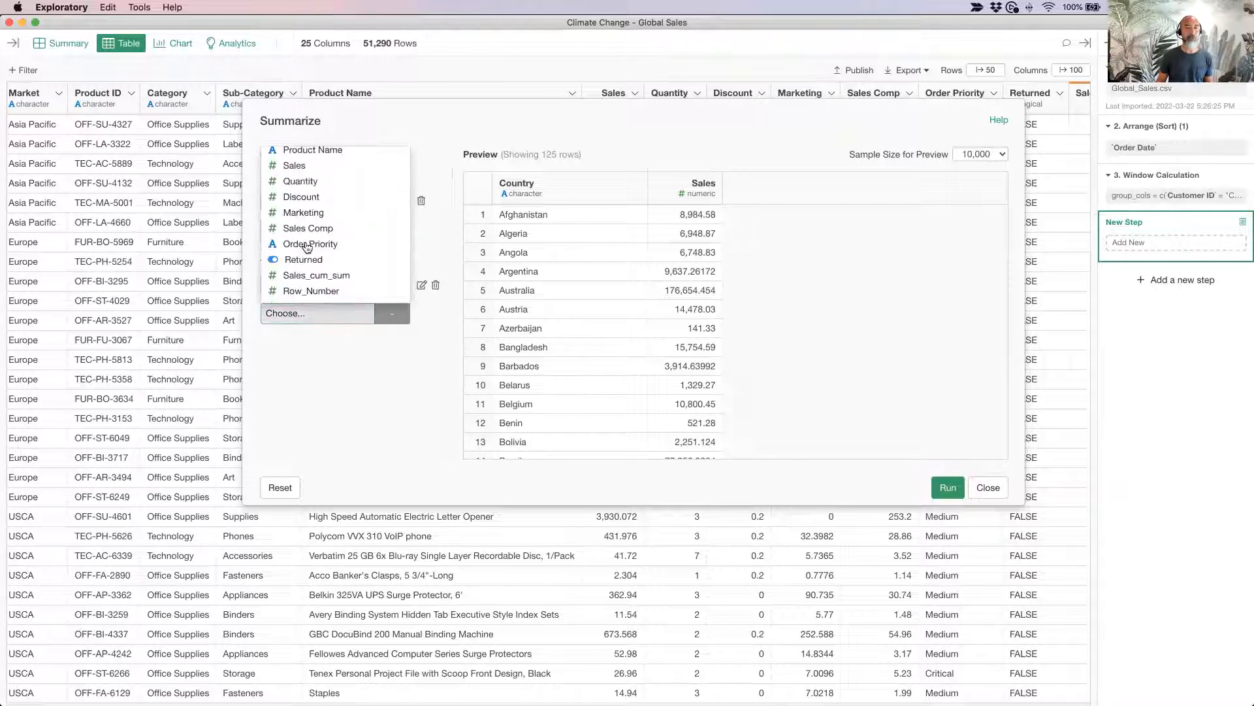
click(312, 166)
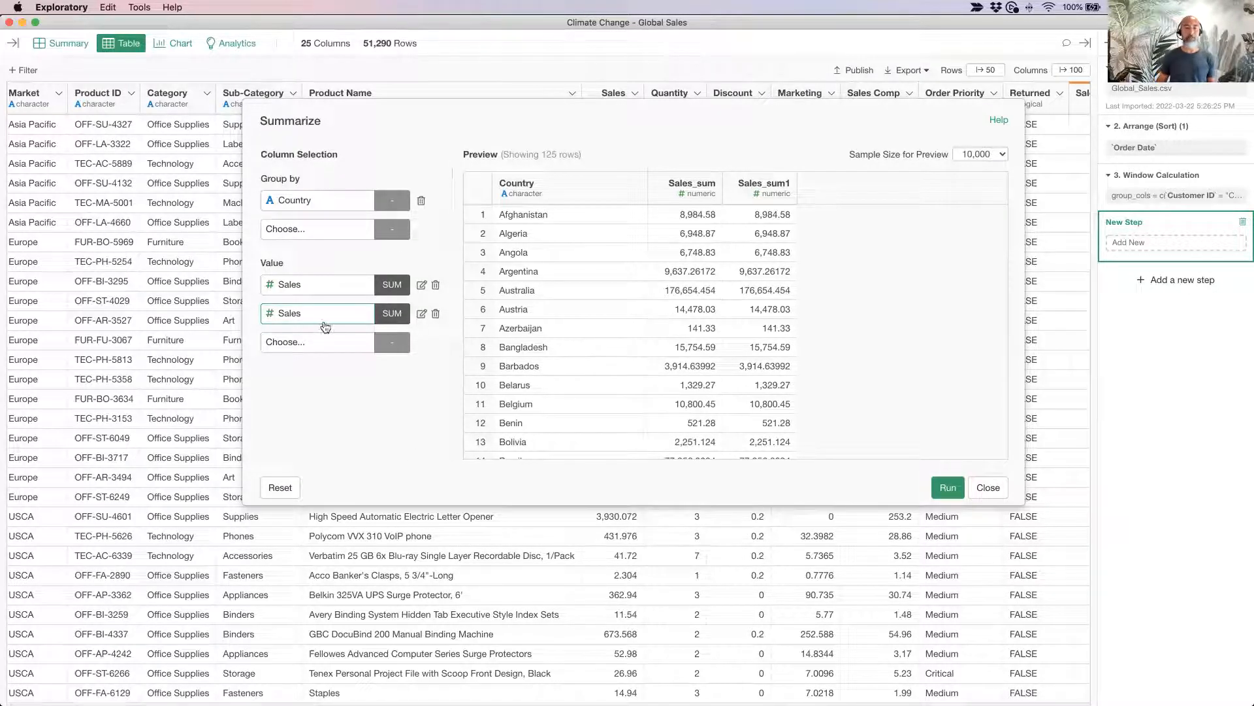
click(391, 313)
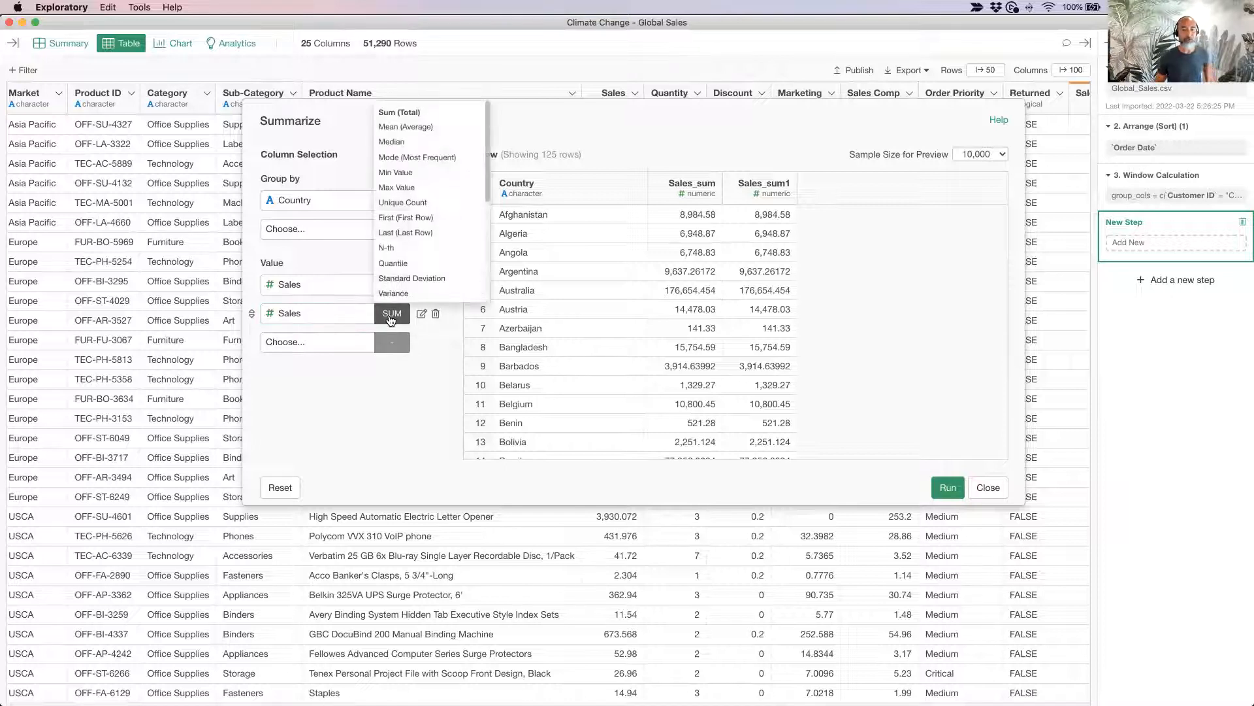
scroll(425, 225, down, 5)
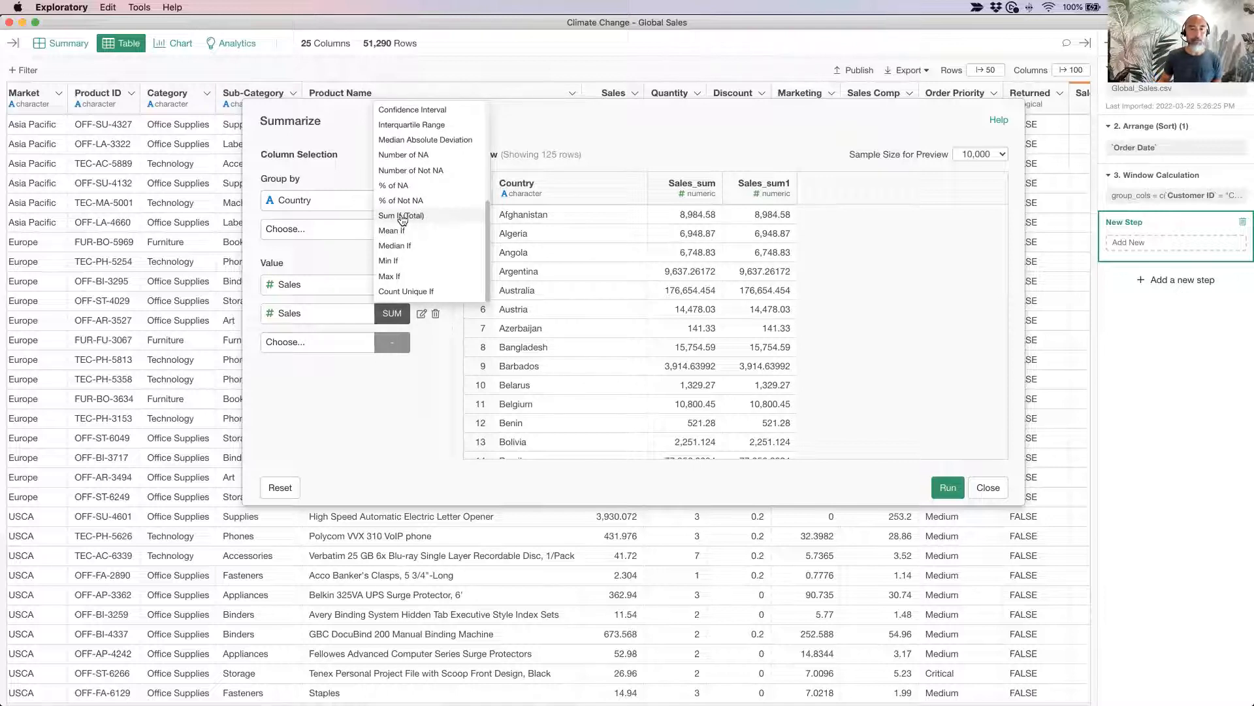
click(403, 217)
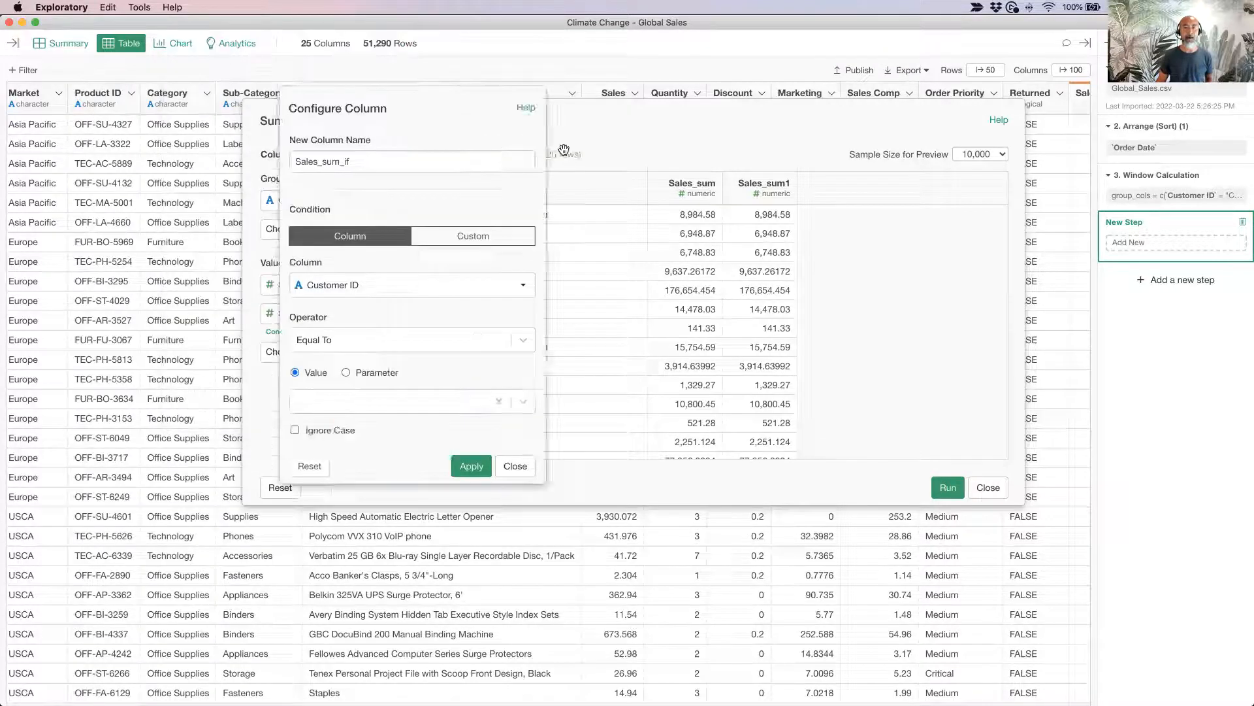
drag(717, 116, 641, 111)
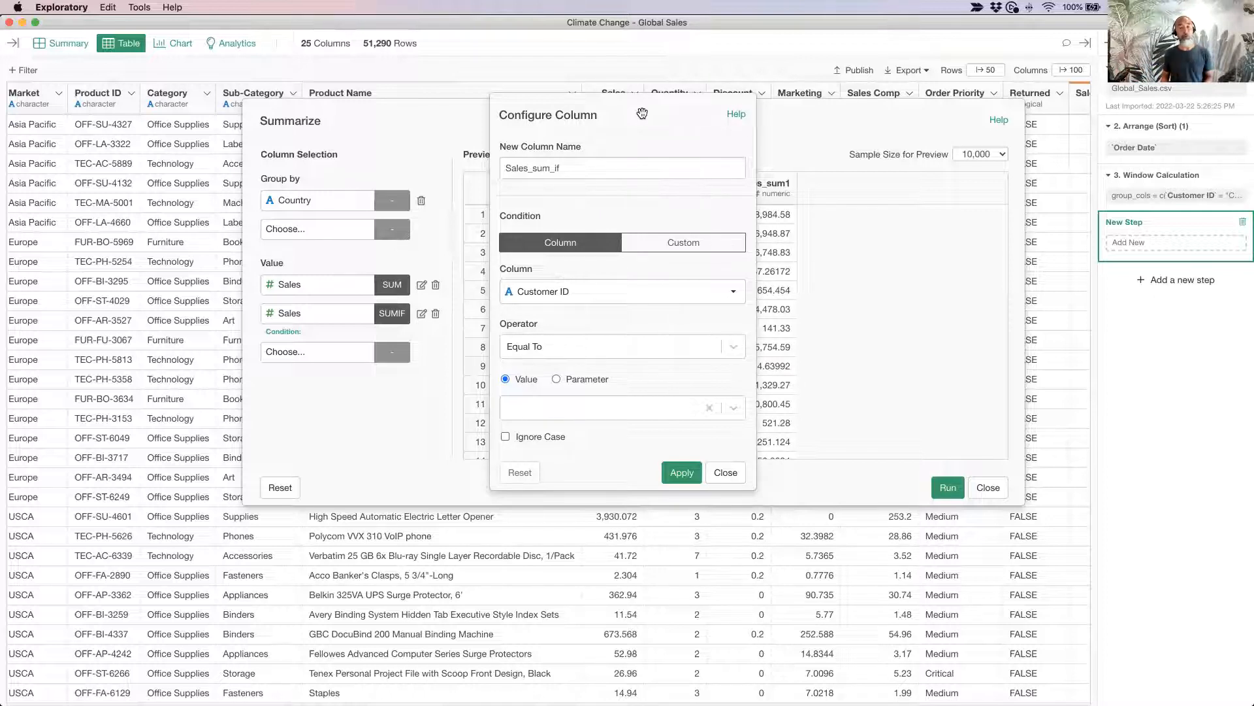
Set the condition of the second Sales value to Category Equal To Technology
click(594, 302)
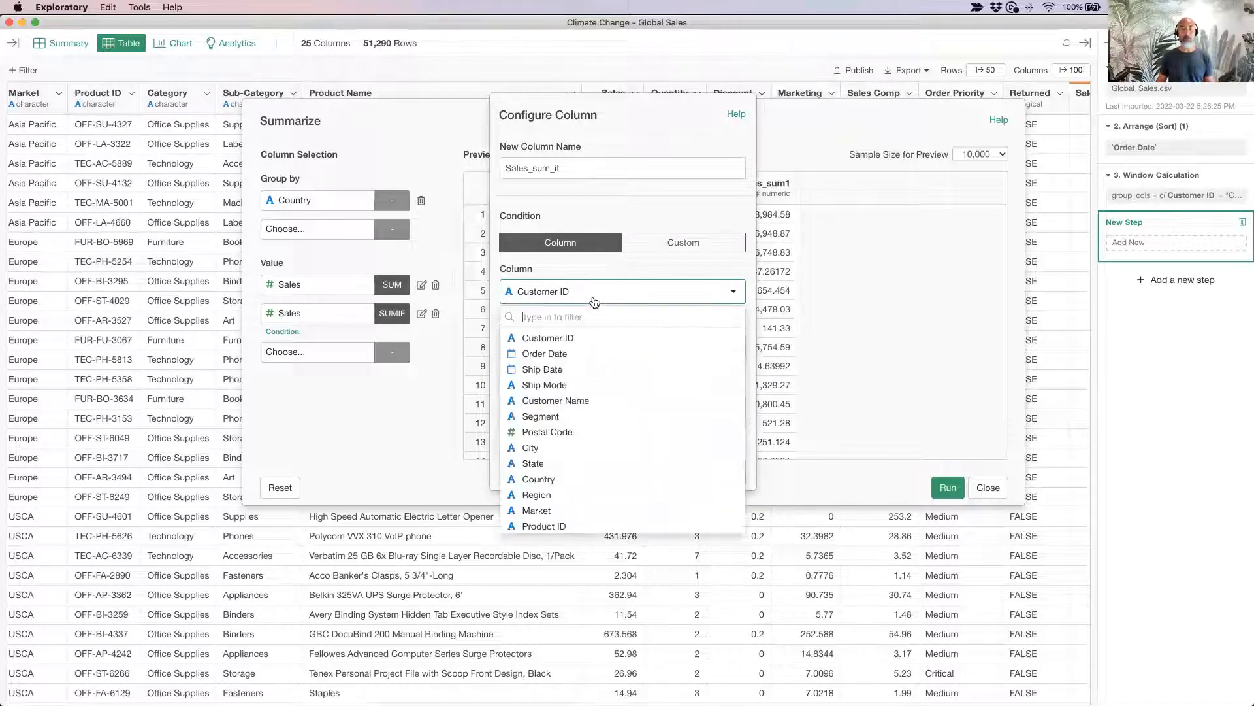
scroll(599, 484, down, 3)
scroll(600, 484, down, 1)
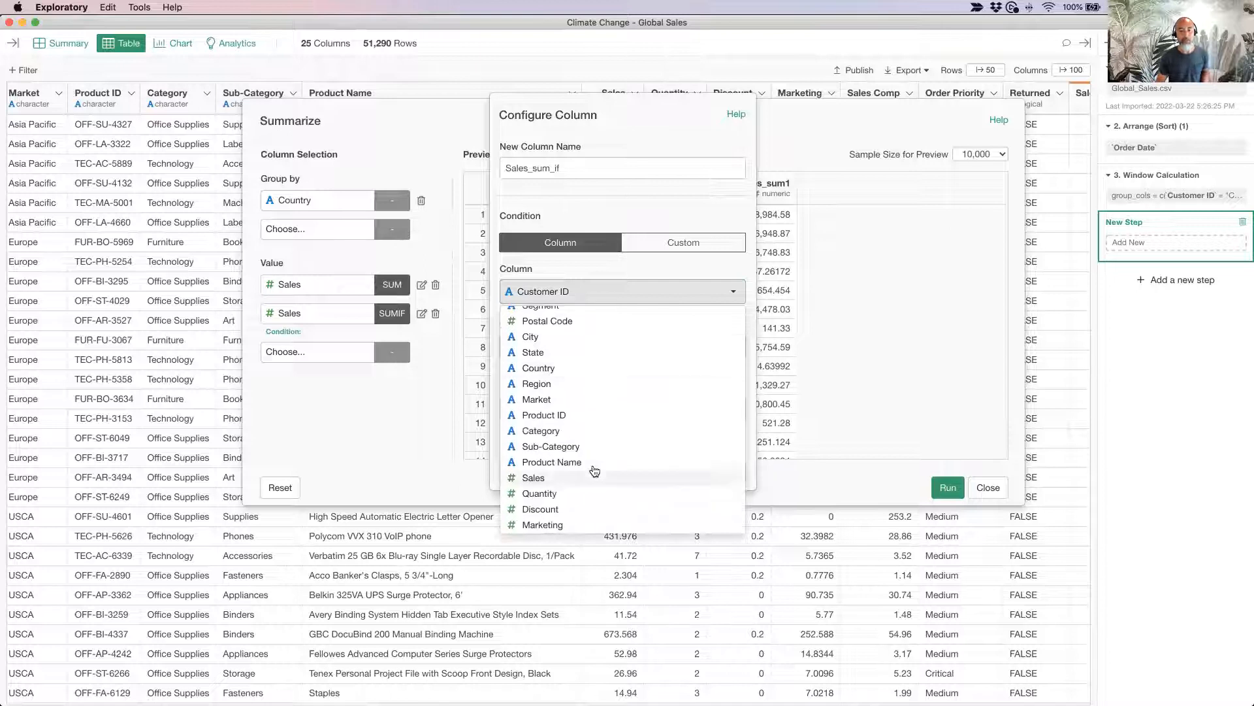
click(586, 431)
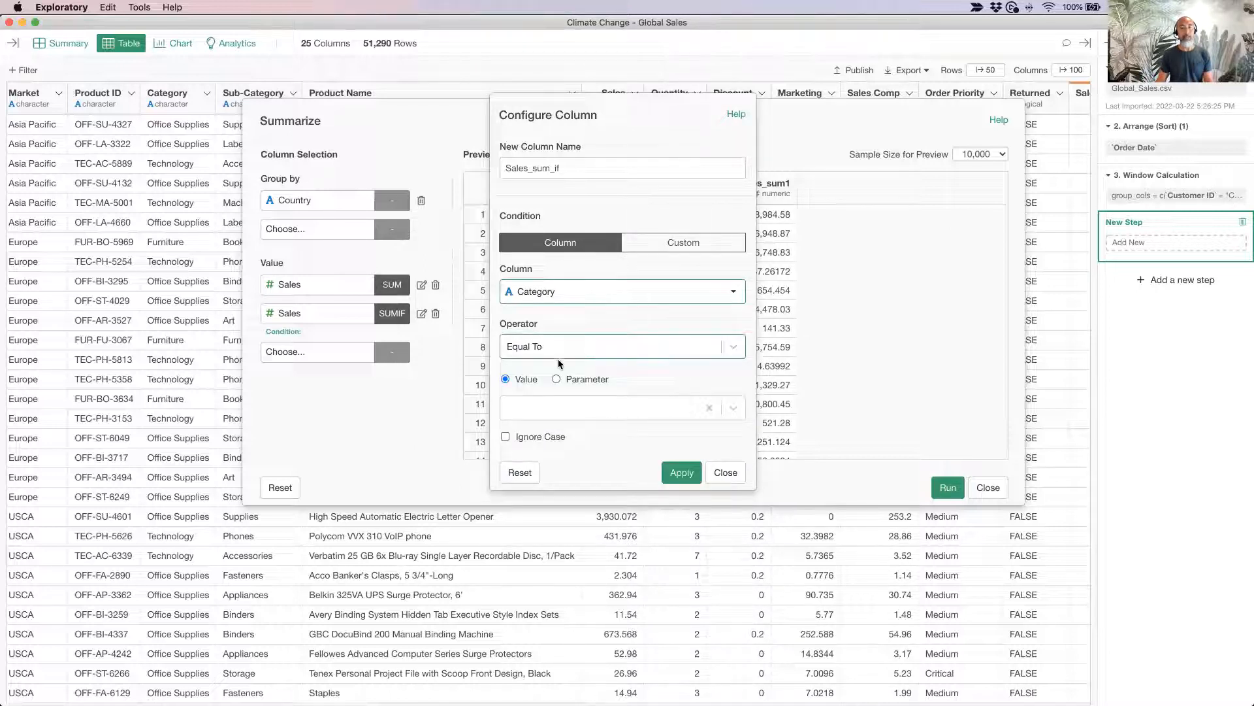
click(565, 411)
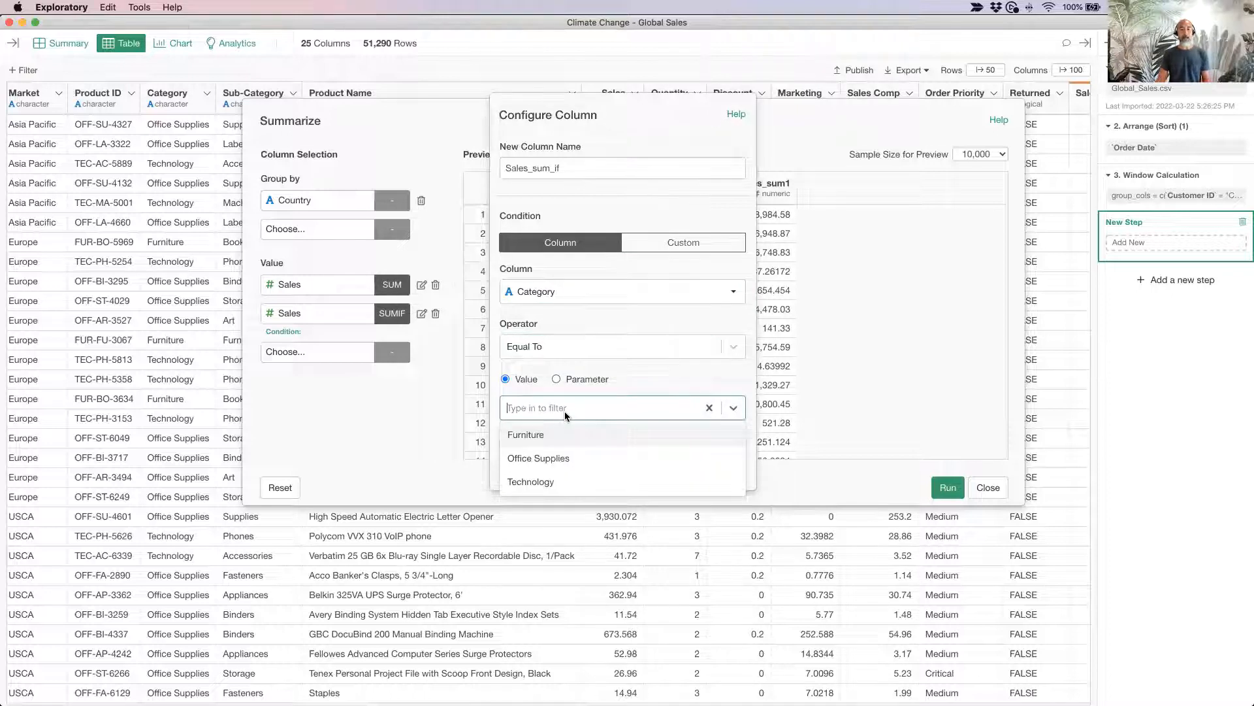
click(557, 481)
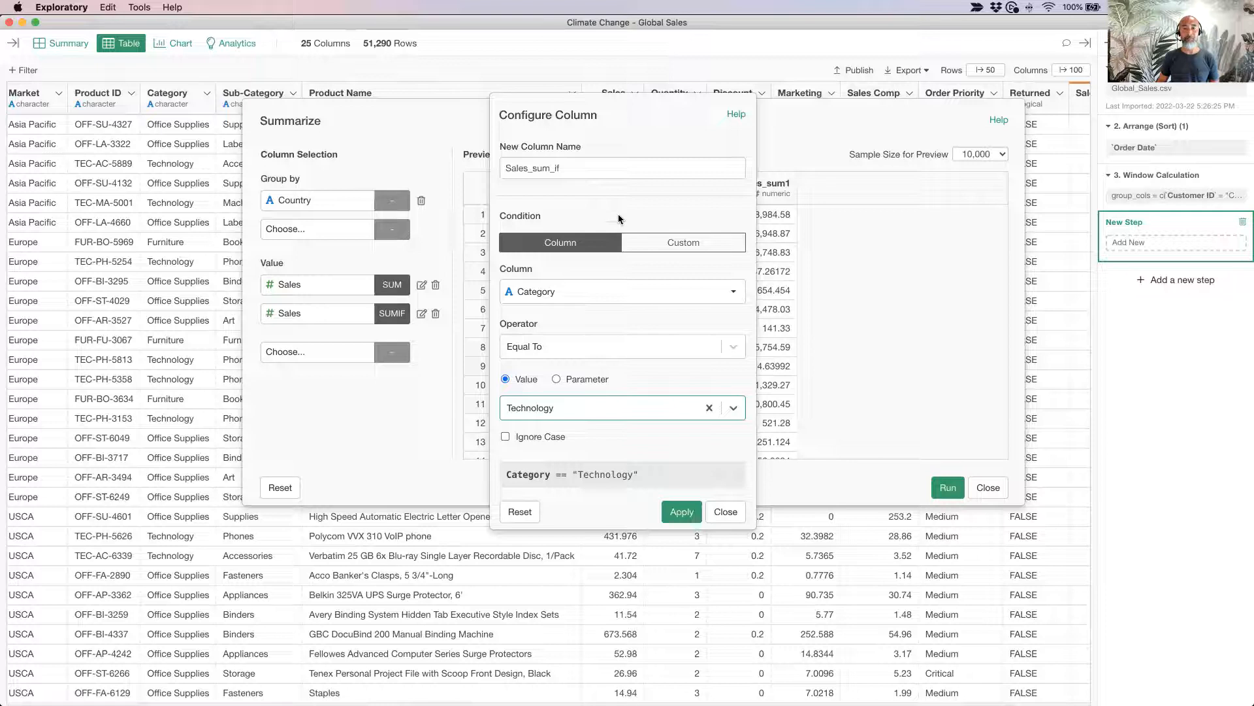
Name the conditional sales column Sales_Technology and apply its configuration
triple_click(583, 166)
key(Right)
key(BackSpace)
key(BackSpace)
key(BackSpace)
key(BackSpace)
key(BackSpace)
key(BackSpace)
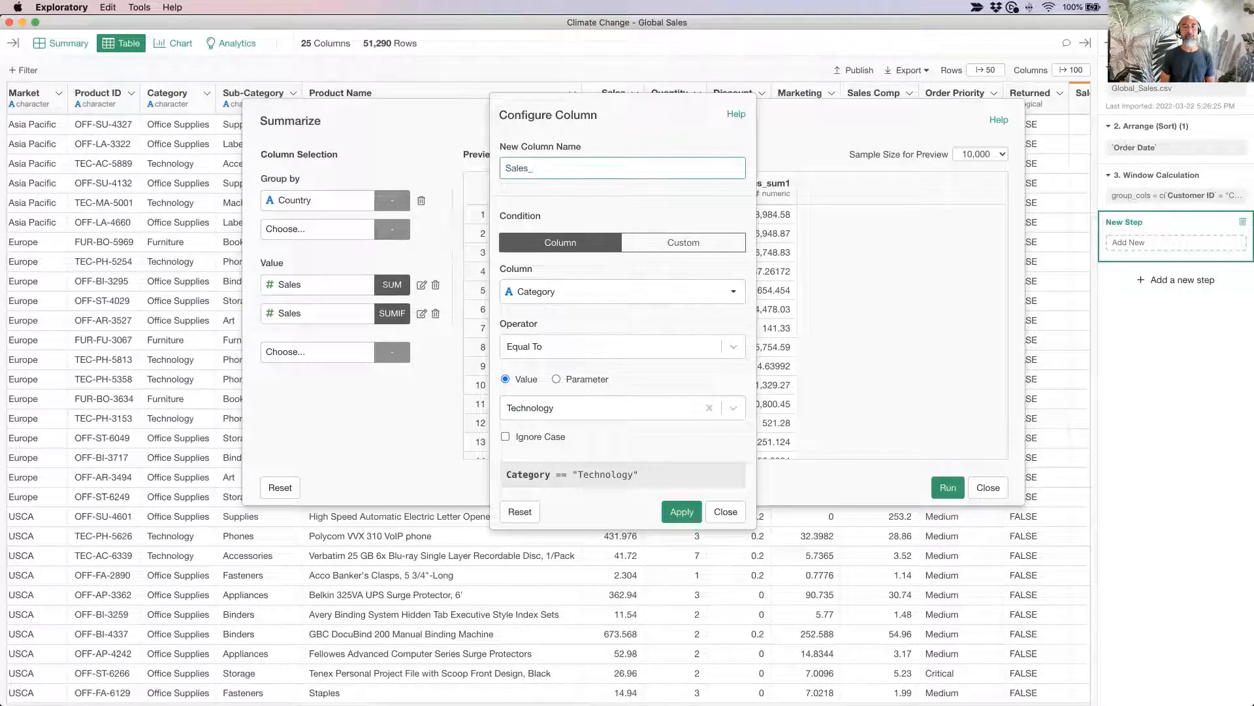
text(Technology)
key(Return)
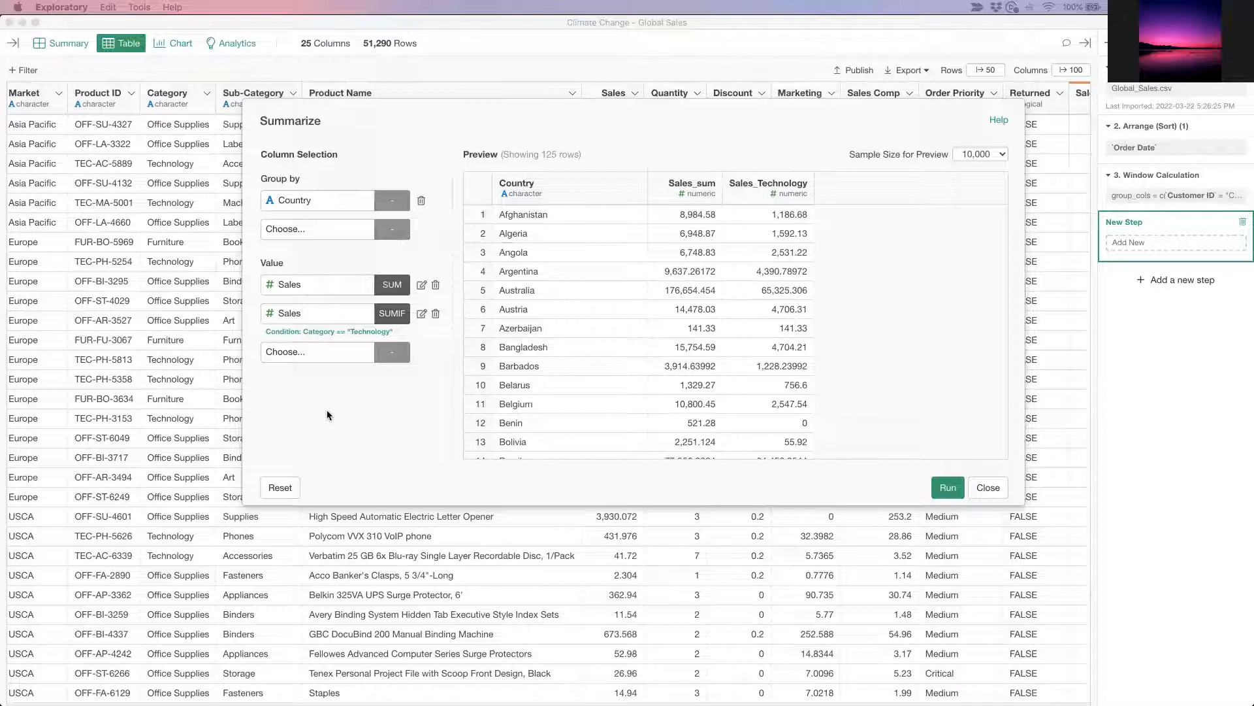
Add Sales as a third value of the summary with the Sum If (Total) aggregation function
click(304, 355)
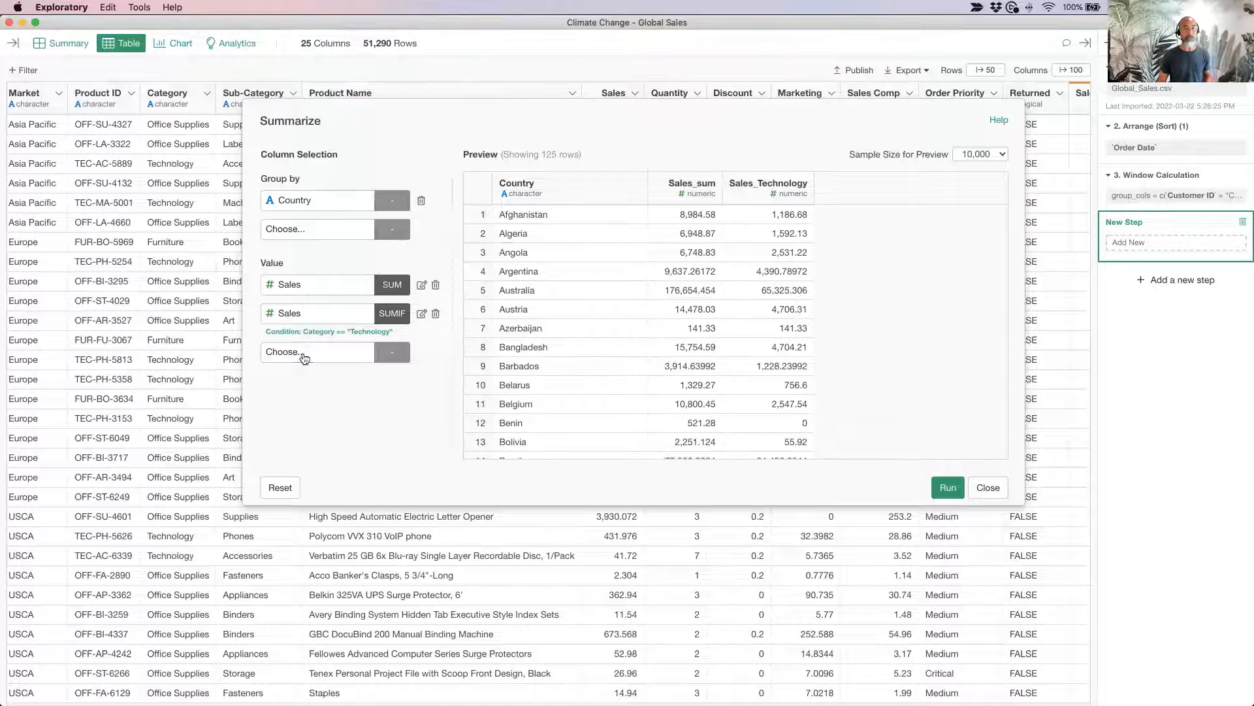
click(305, 353)
scroll(305, 295, down, 10)
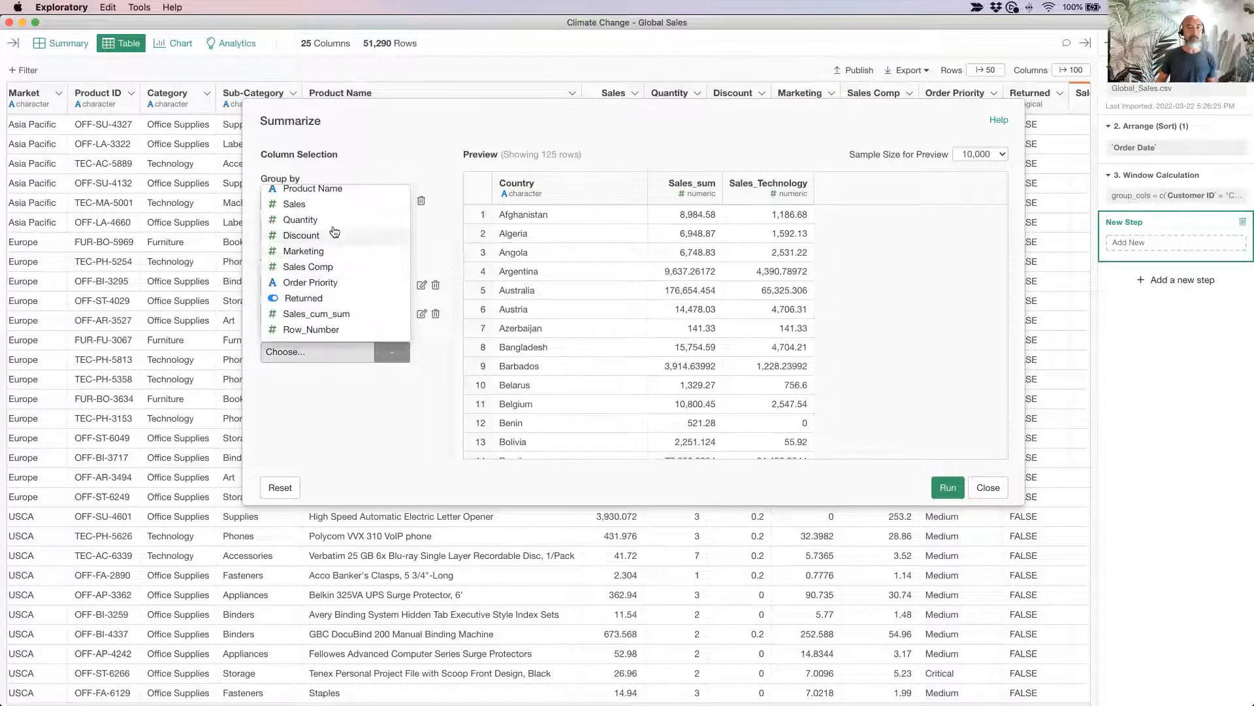
click(331, 205)
click(392, 352)
scroll(420, 268, down, 5)
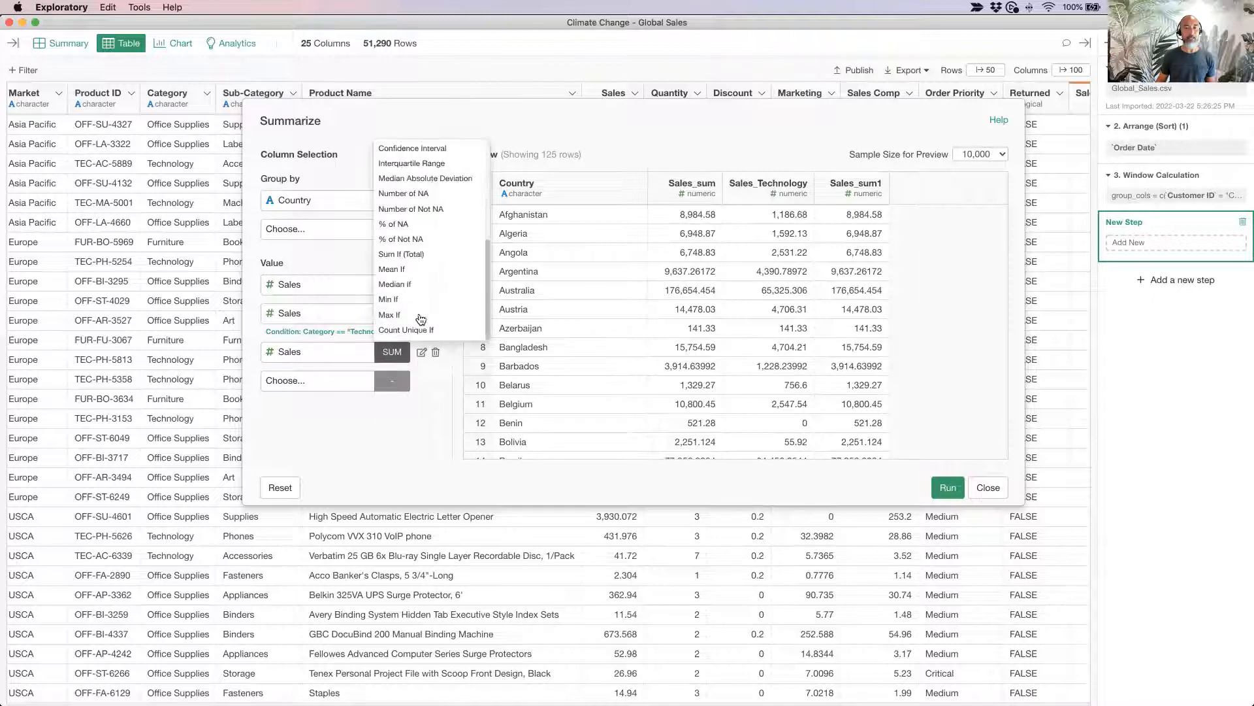
click(417, 255)
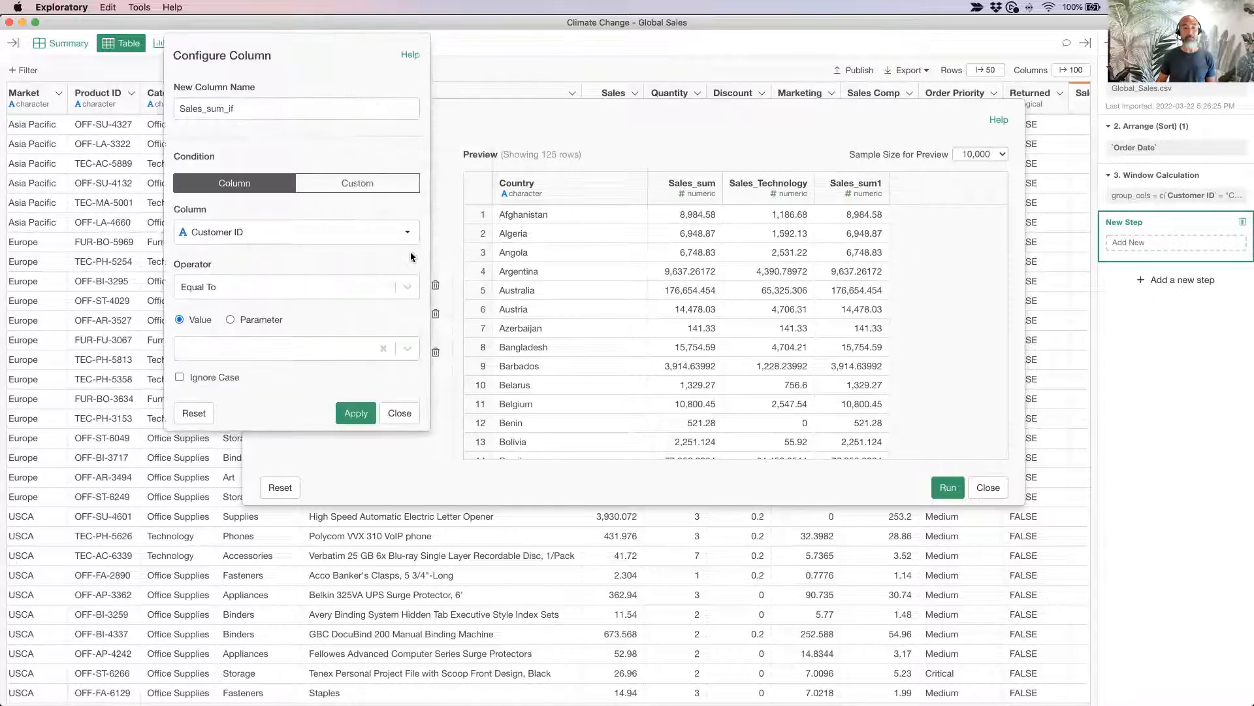
Set the condition of the third Sales value to Category Not Equal To Technology and apply it
click(273, 235)
scroll(252, 438, down, 3)
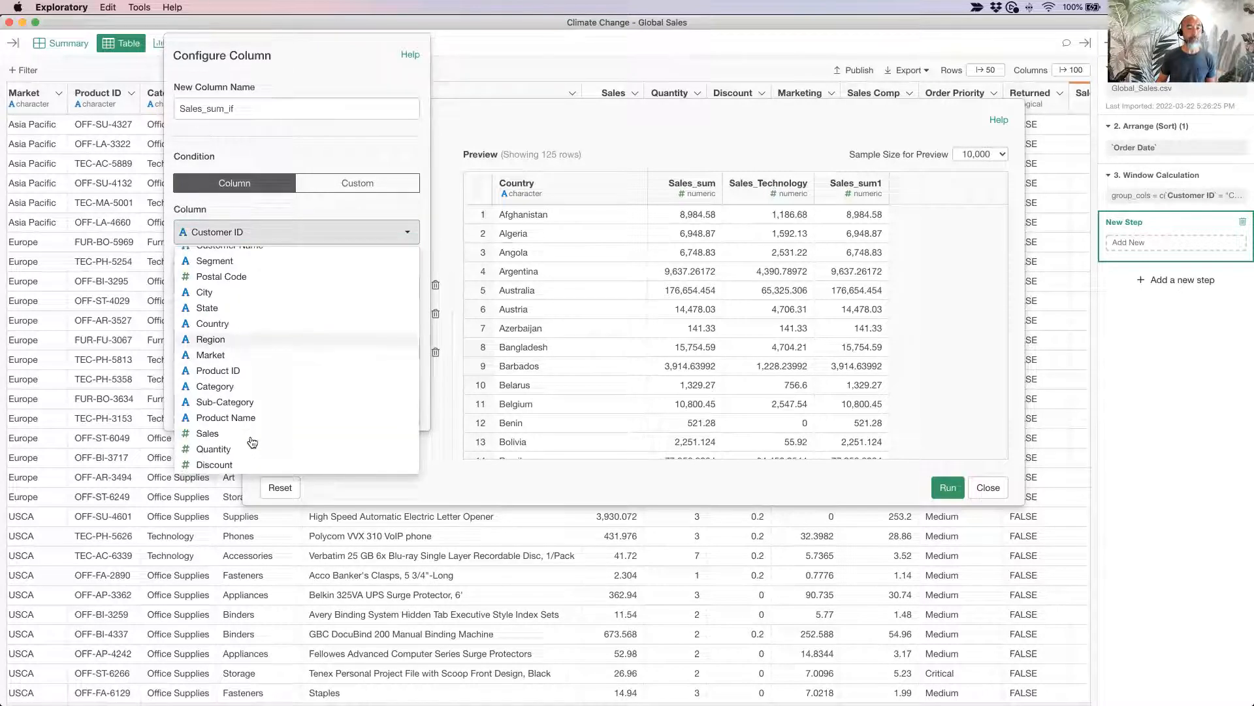
click(254, 389)
click(256, 291)
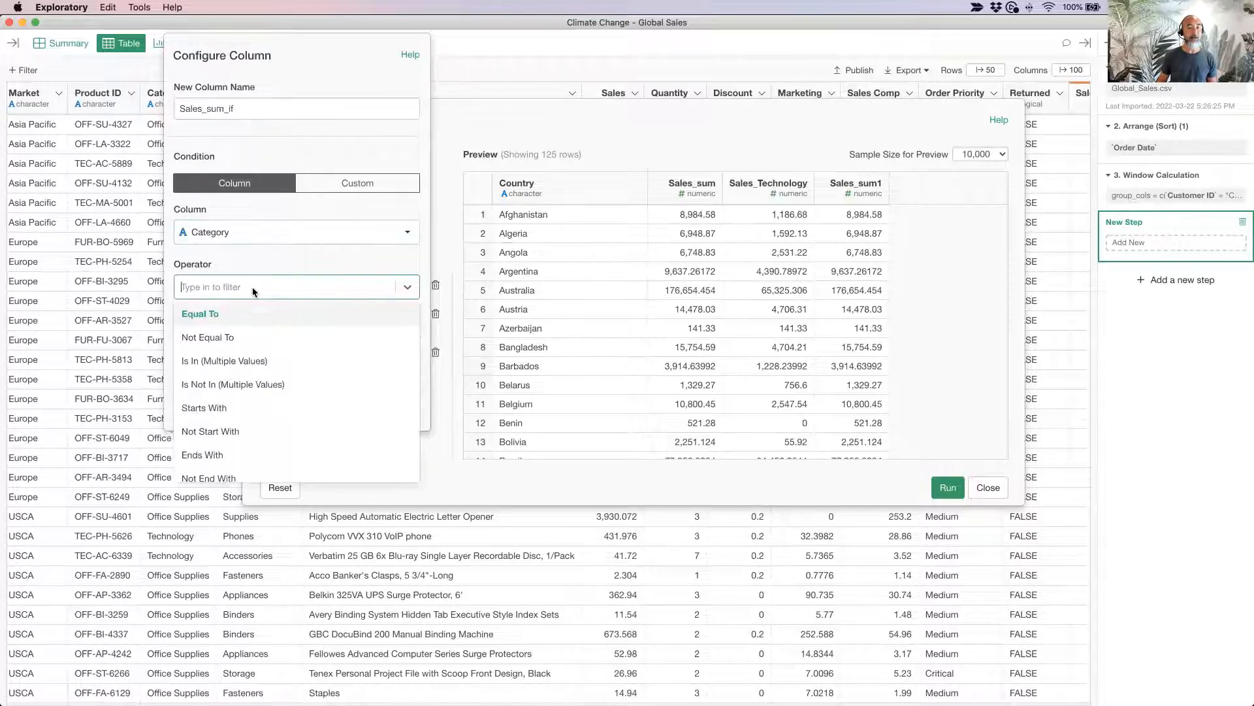
click(256, 337)
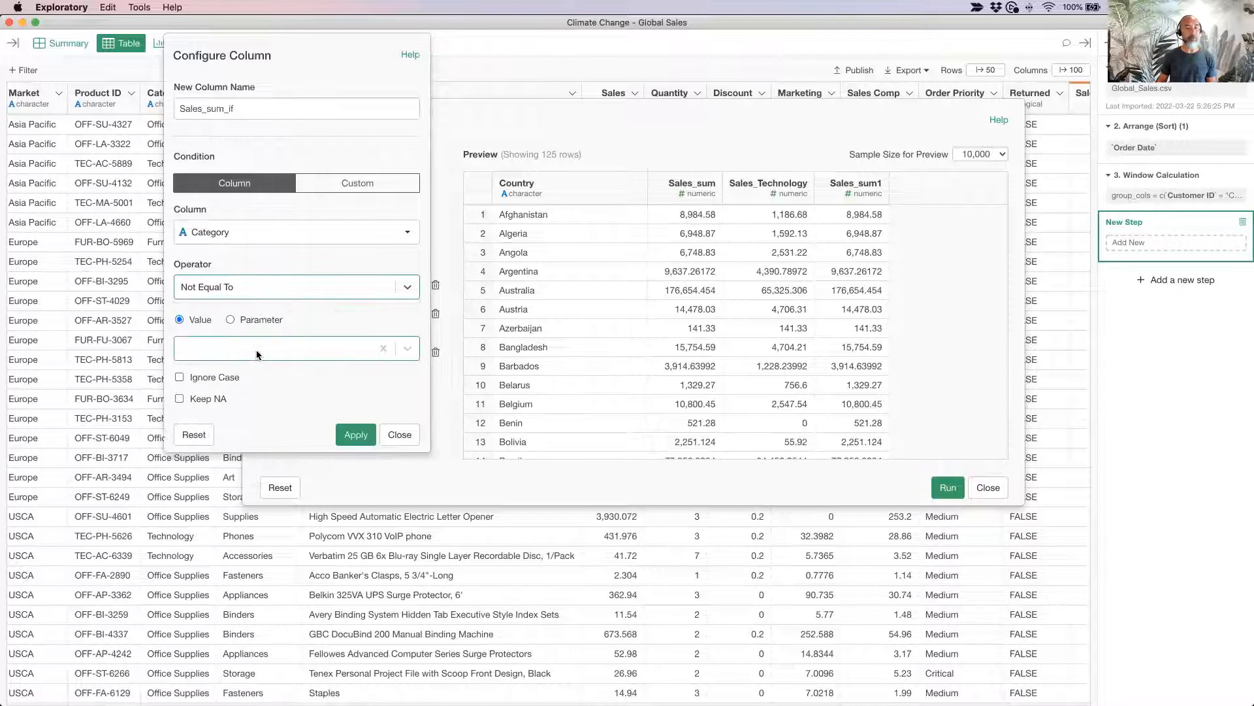
click(257, 351)
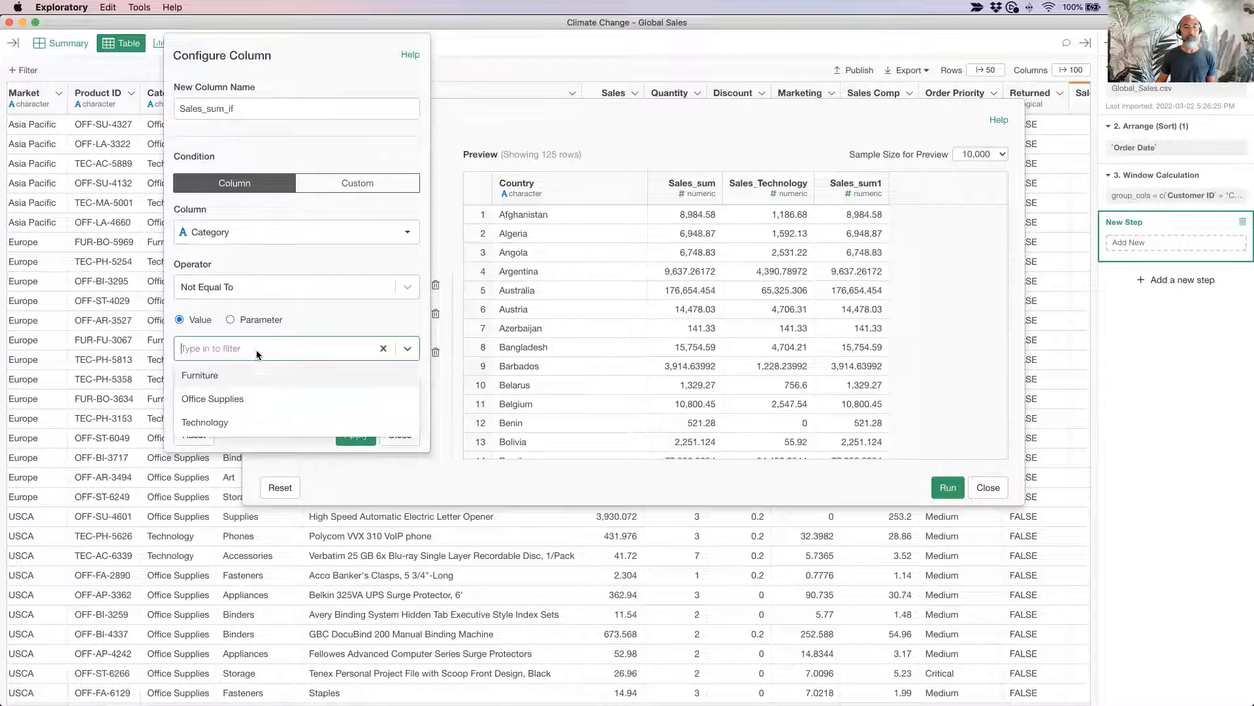
click(256, 423)
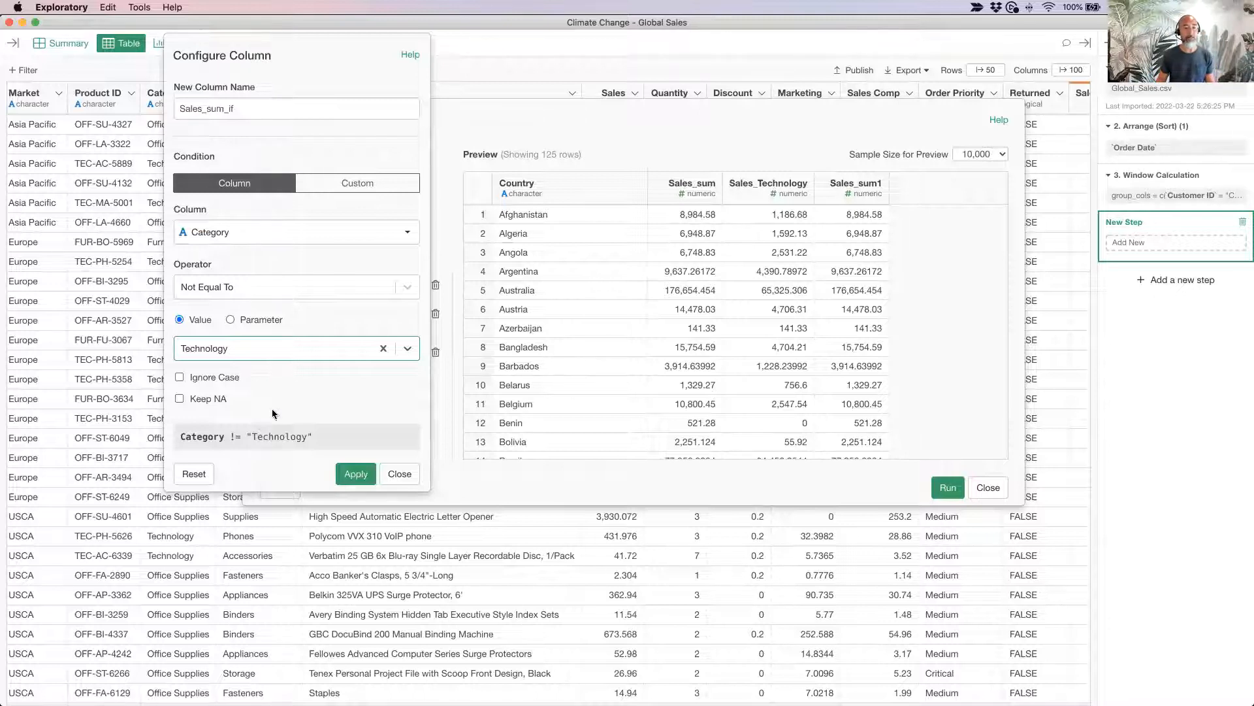
click(351, 472)
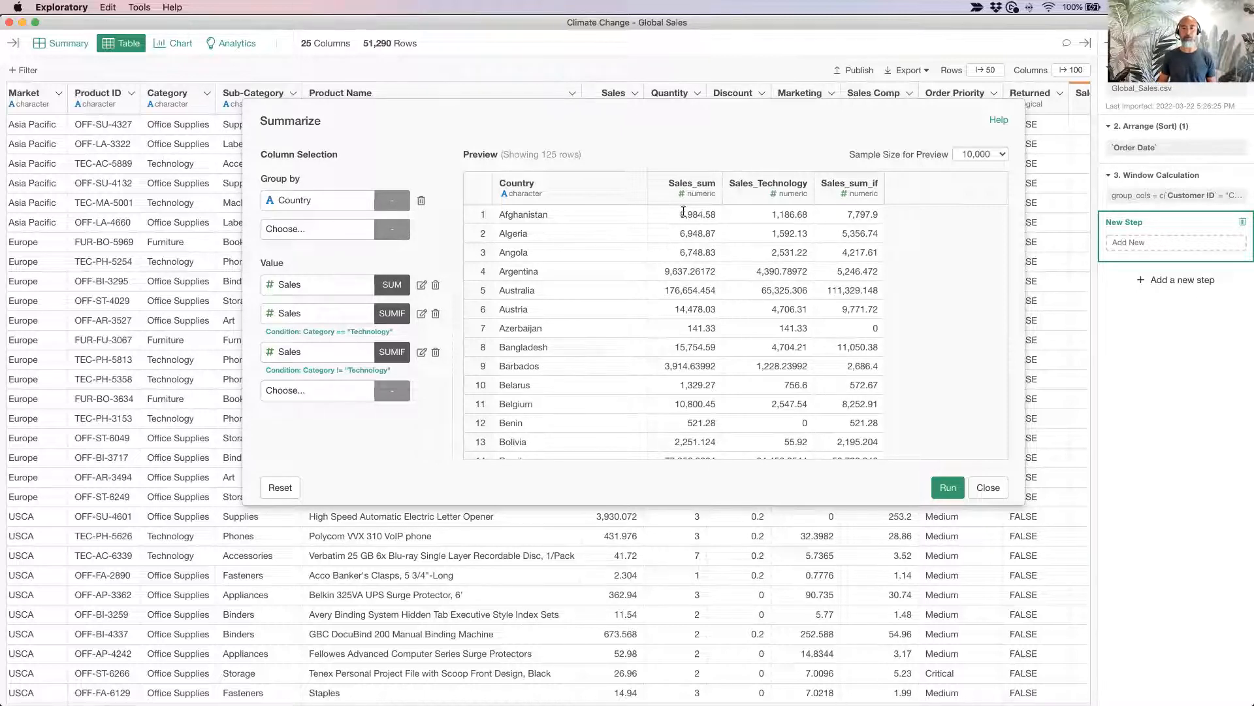
Rename the output column of the third Sales value to Sales Non Technology and apply the change
click(422, 353)
click(314, 113)
key(BackSpace)
key(BackSpace)
key(BackSpace)
key(BackSpace)
key(BackSpace)
key(BackSpace)
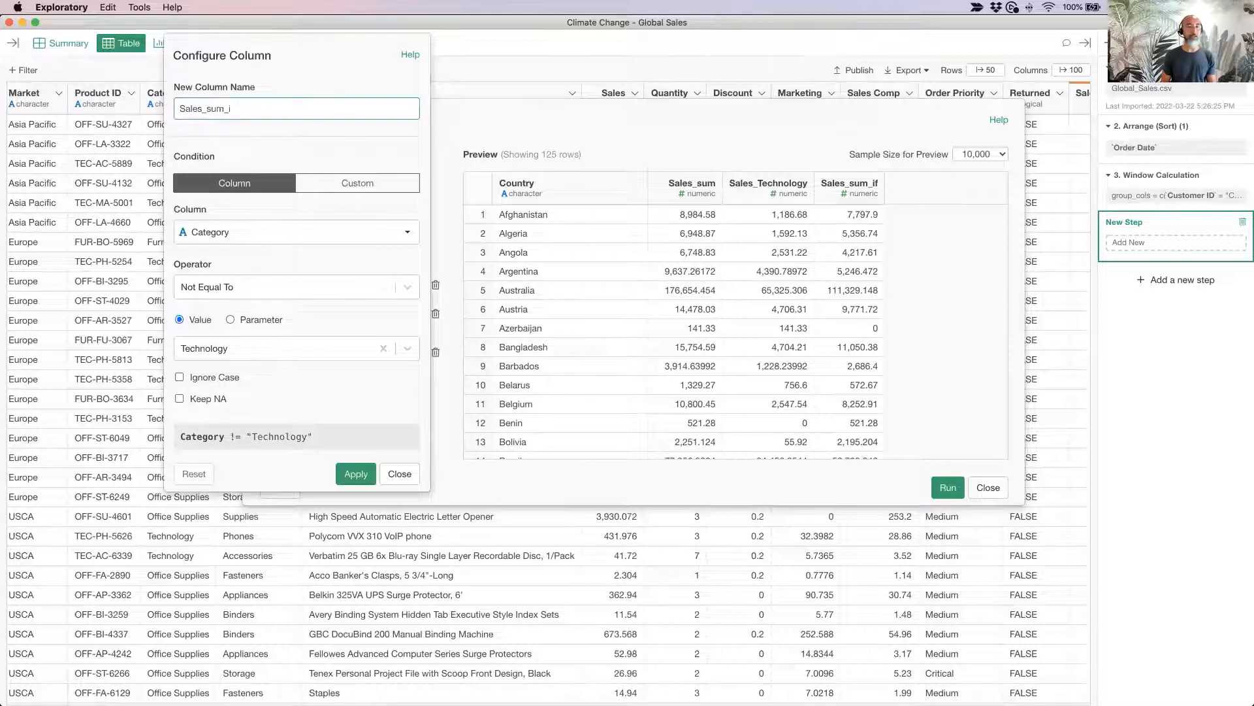
text(Non)
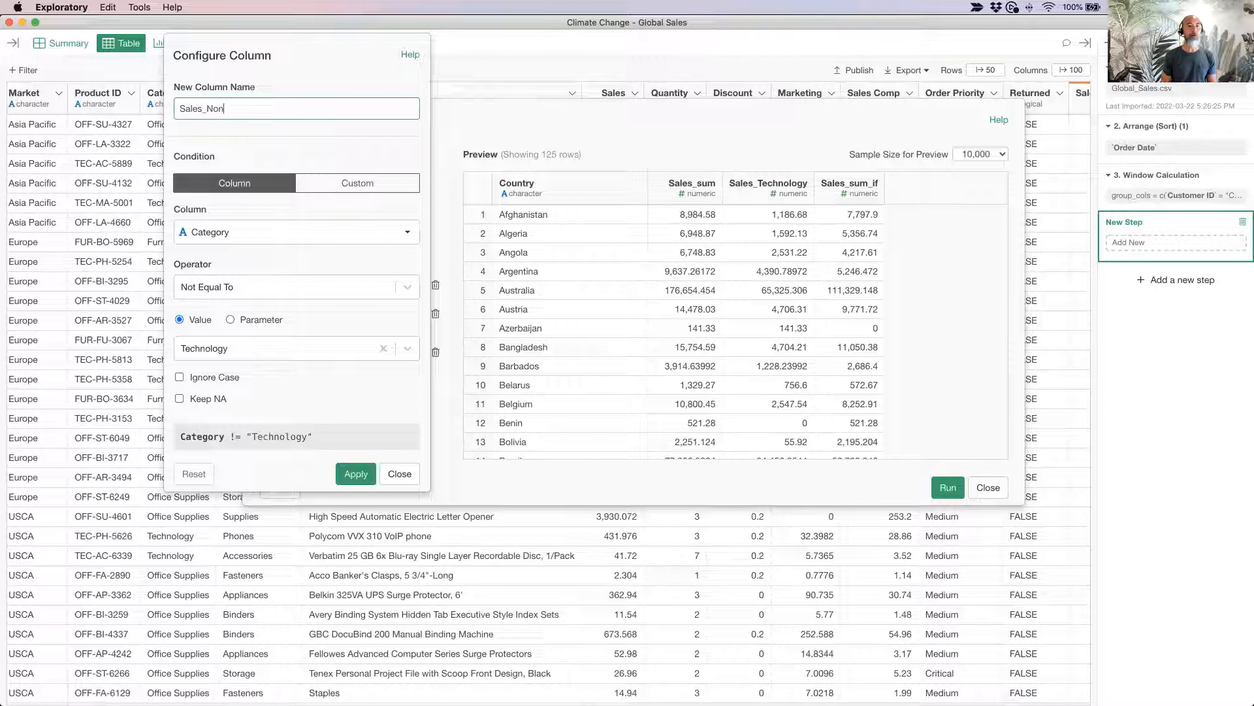
key(BackSpace)
key(BackSpace)
key(BackSpace)
key(BackSpace)
text(Non Technology)
key(Return)
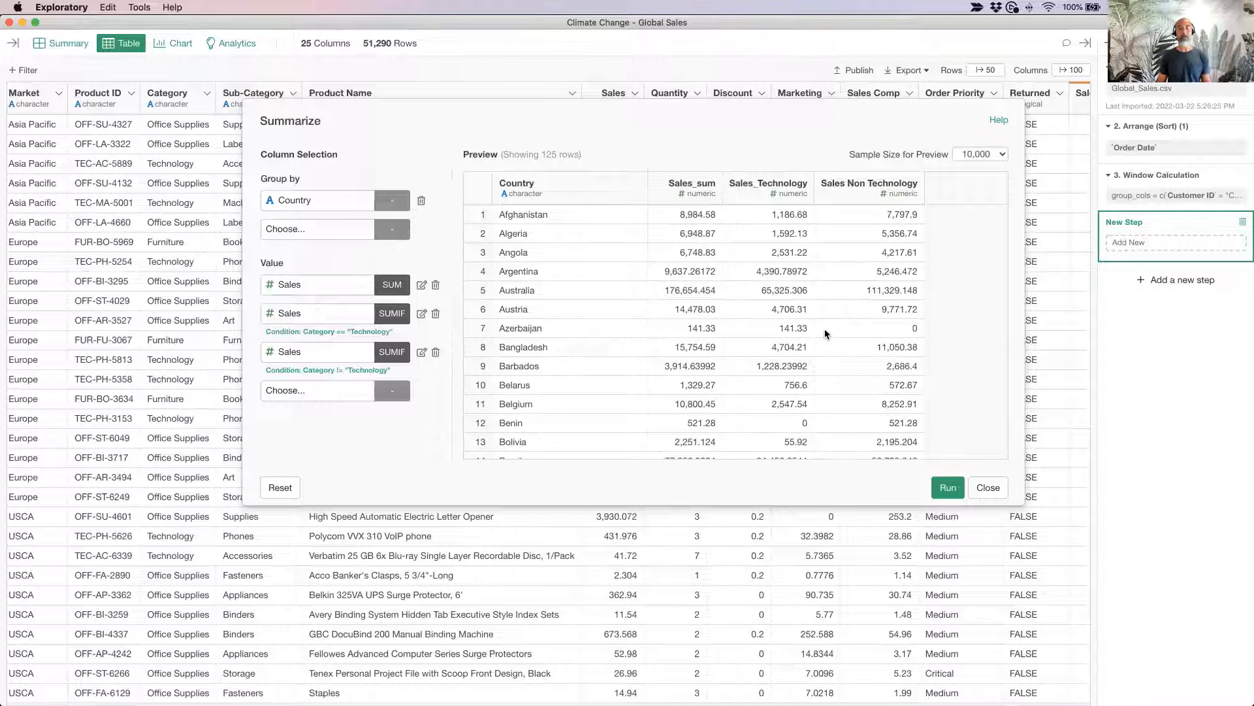
Run the Summarize step on the Global Sales data with the configured Country grouping and three Sales values
click(948, 487)
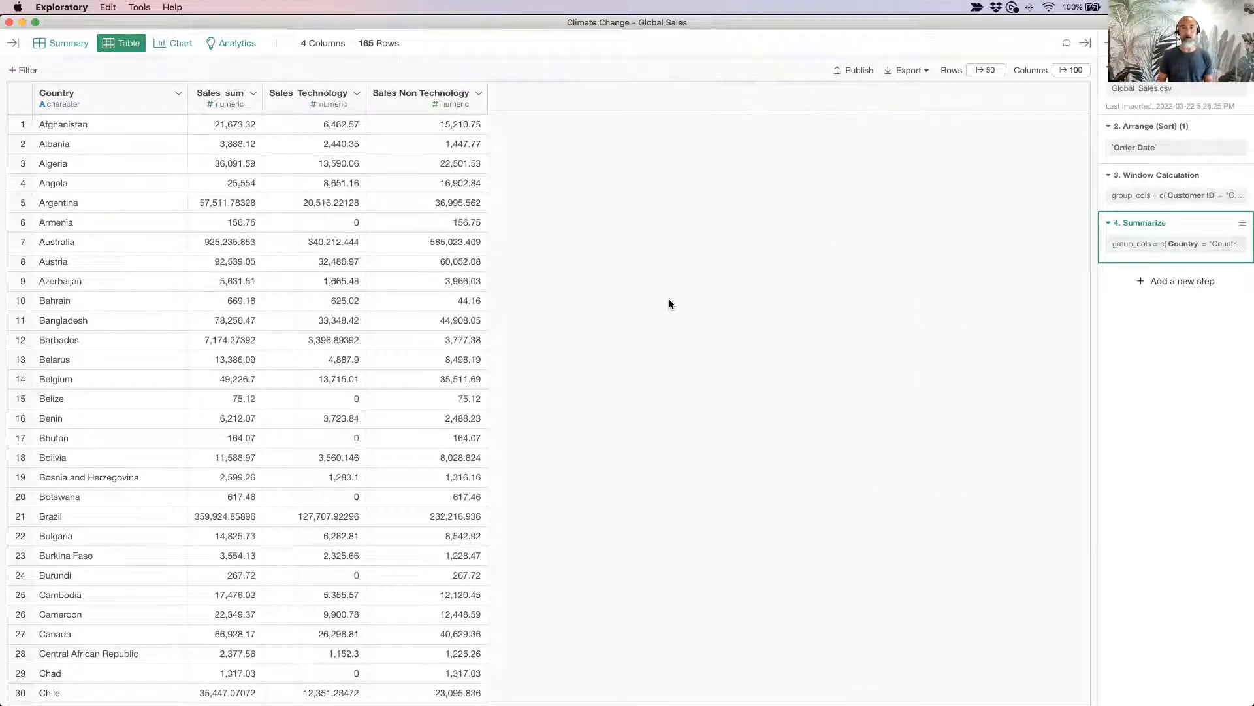
Switch to the Keynote presentation and play it from the Chart title slide to the list of chart features
key(super+Tab)
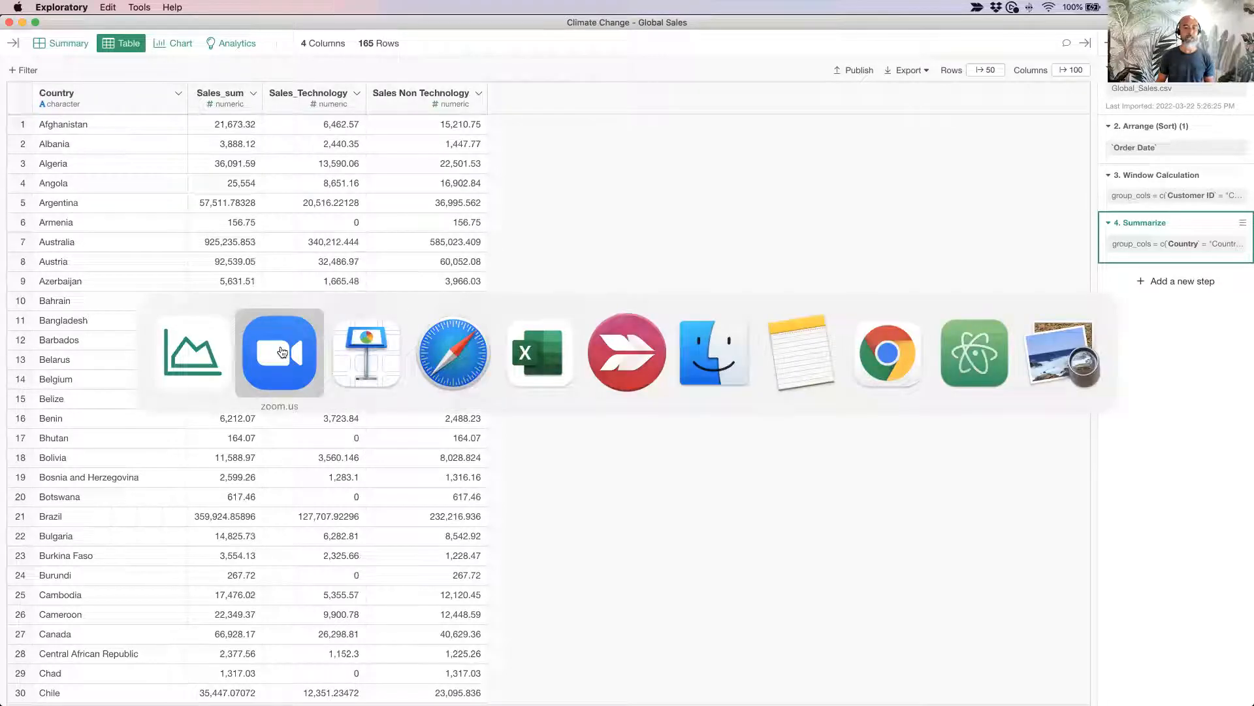
click(355, 354)
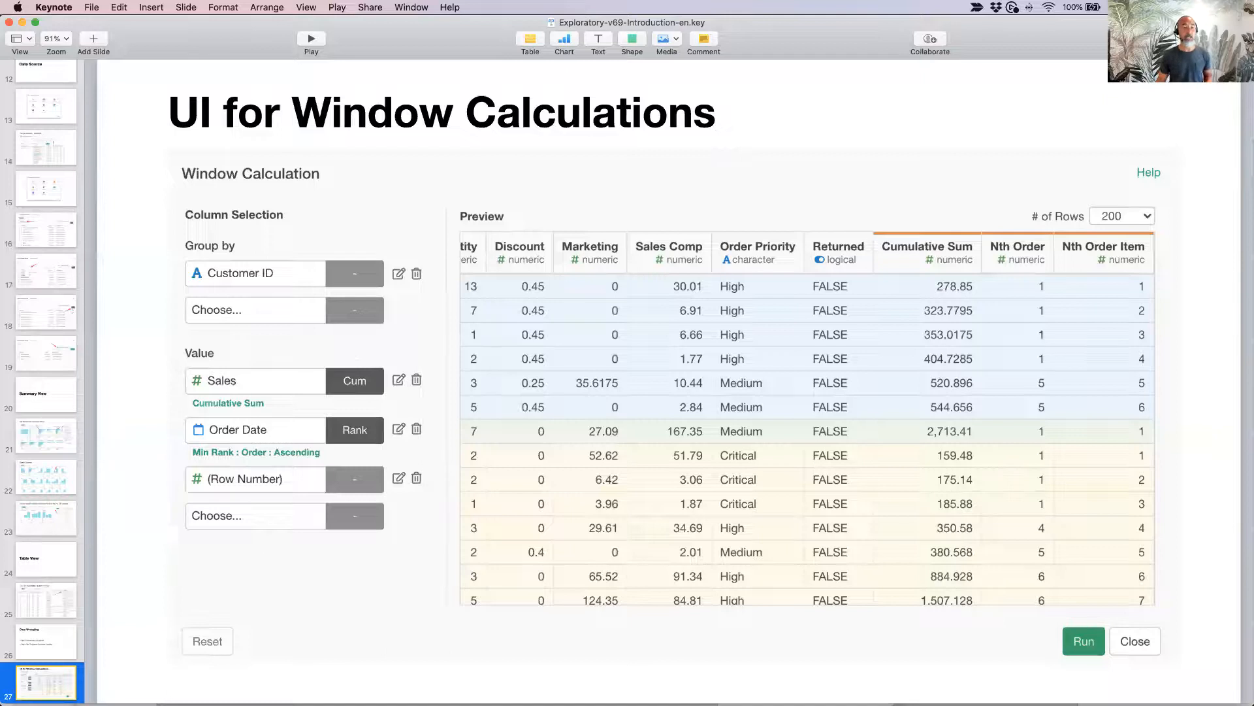
scroll(40, 489, down, 5)
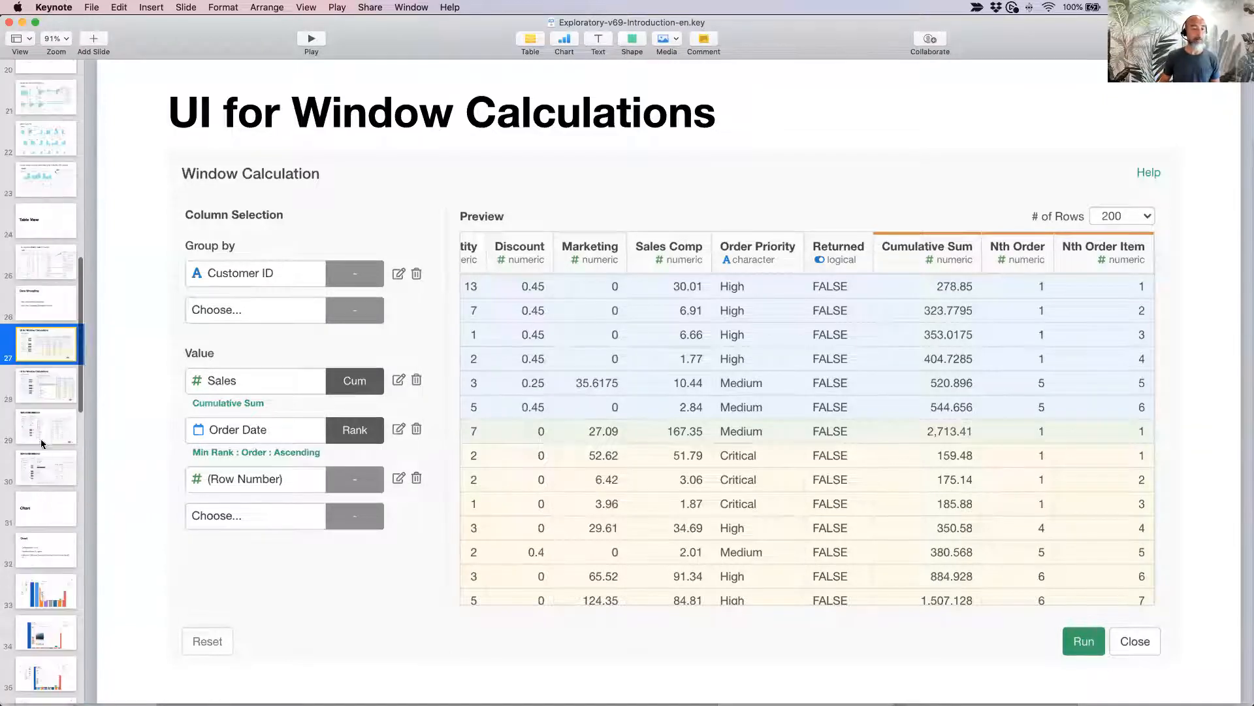
click(38, 513)
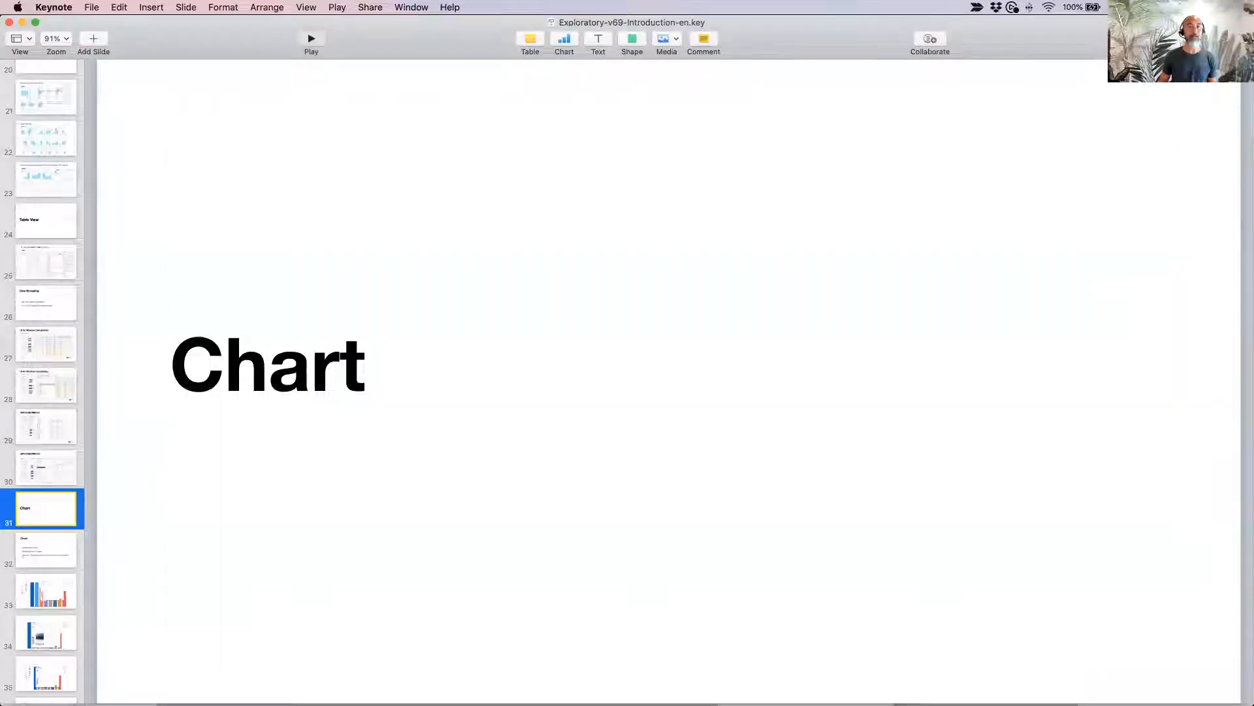
click(311, 38)
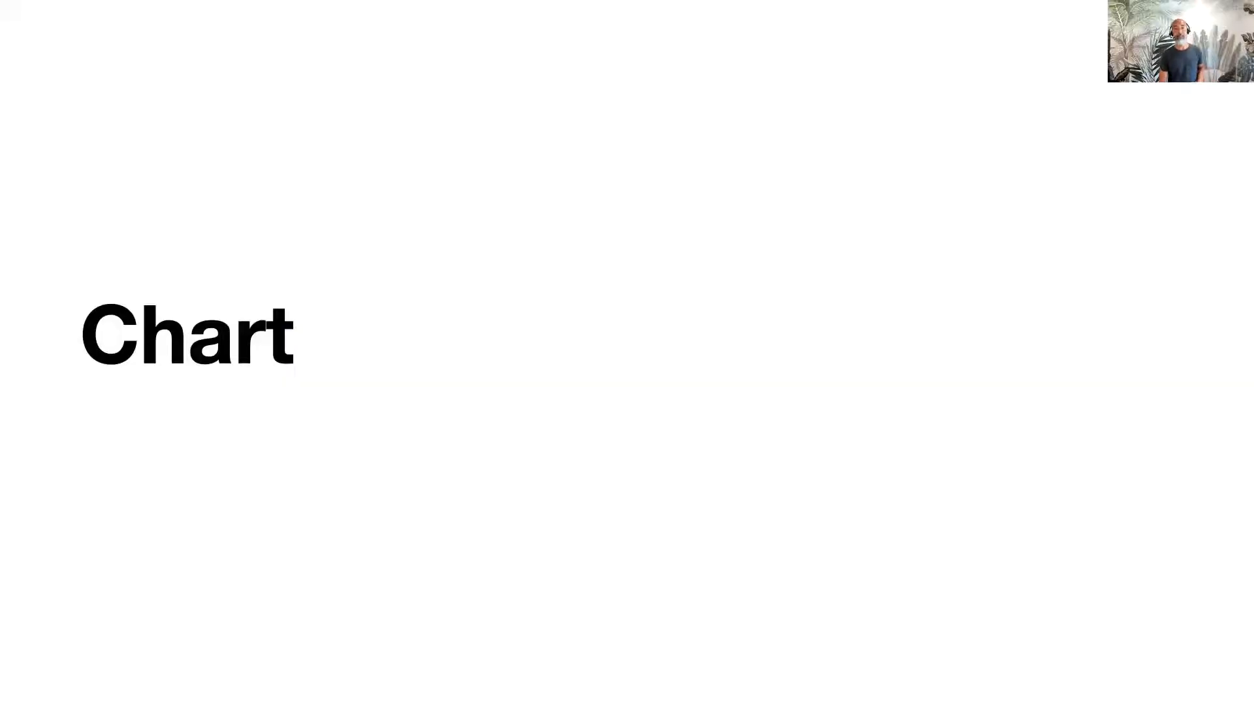
key(Right)
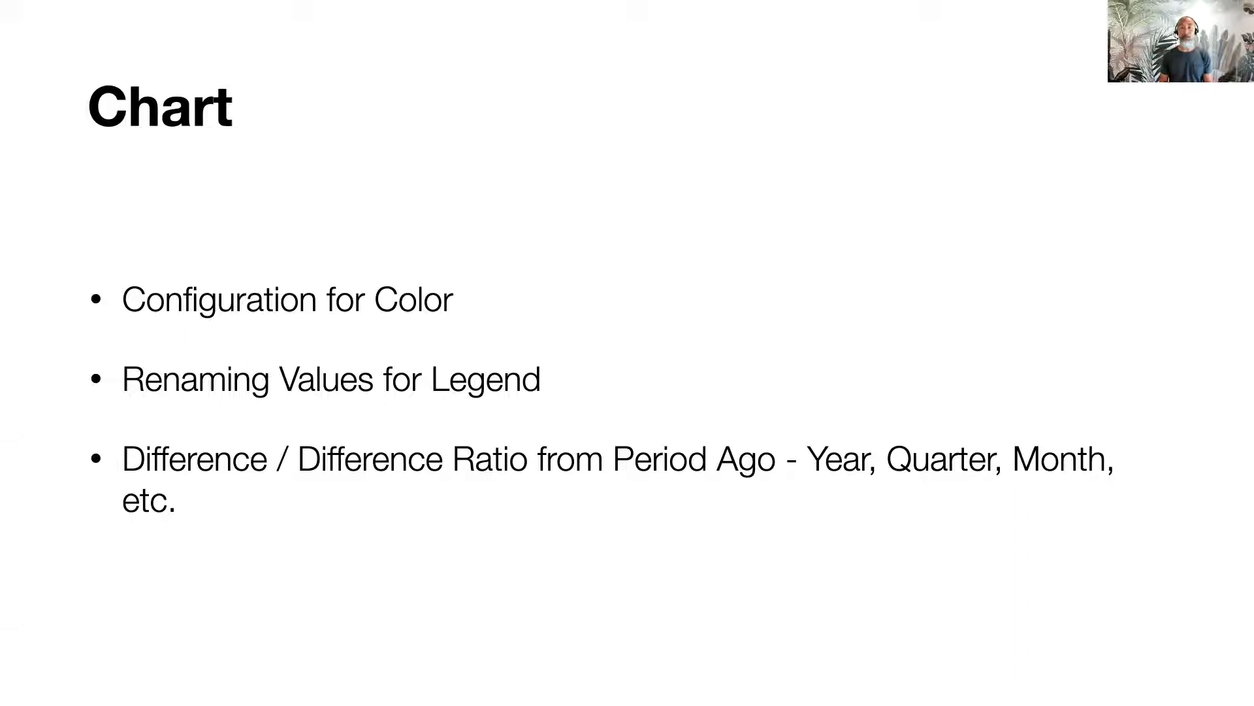
End the slideshow, switch back to Exploratory and open the CO2 Emissions (EJ) data frame
key(Escape)
key(super+Tab)
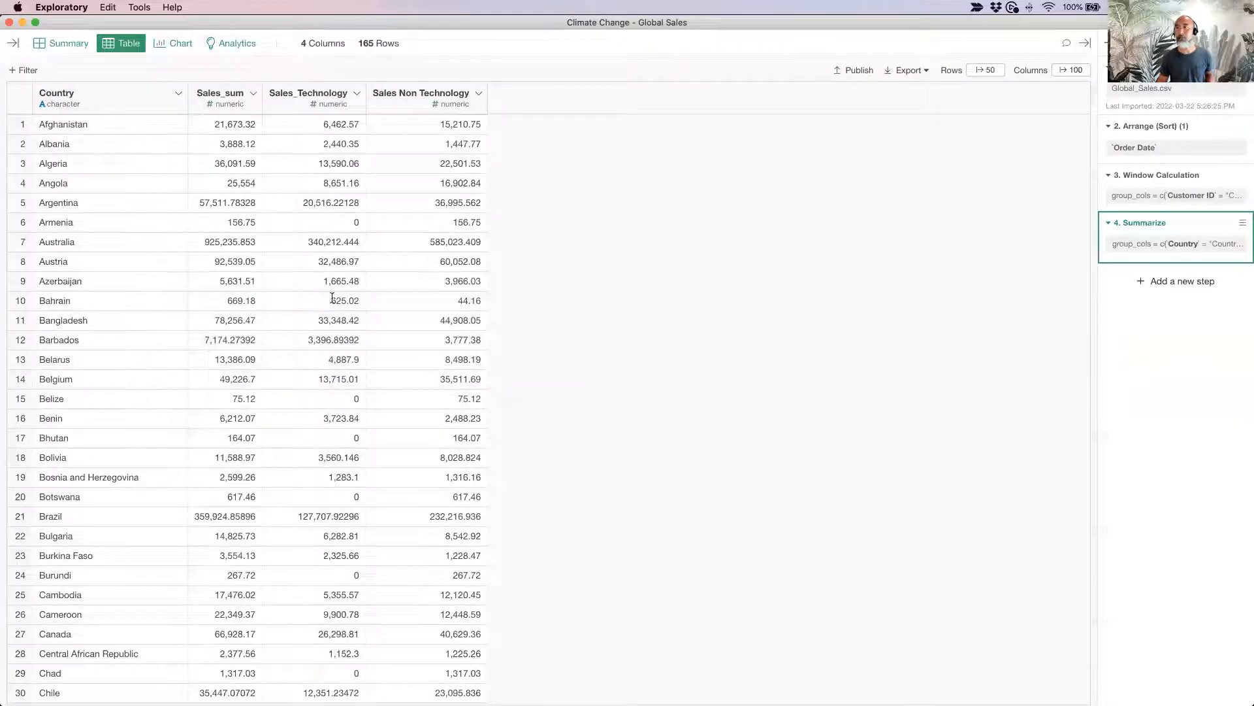
click(13, 43)
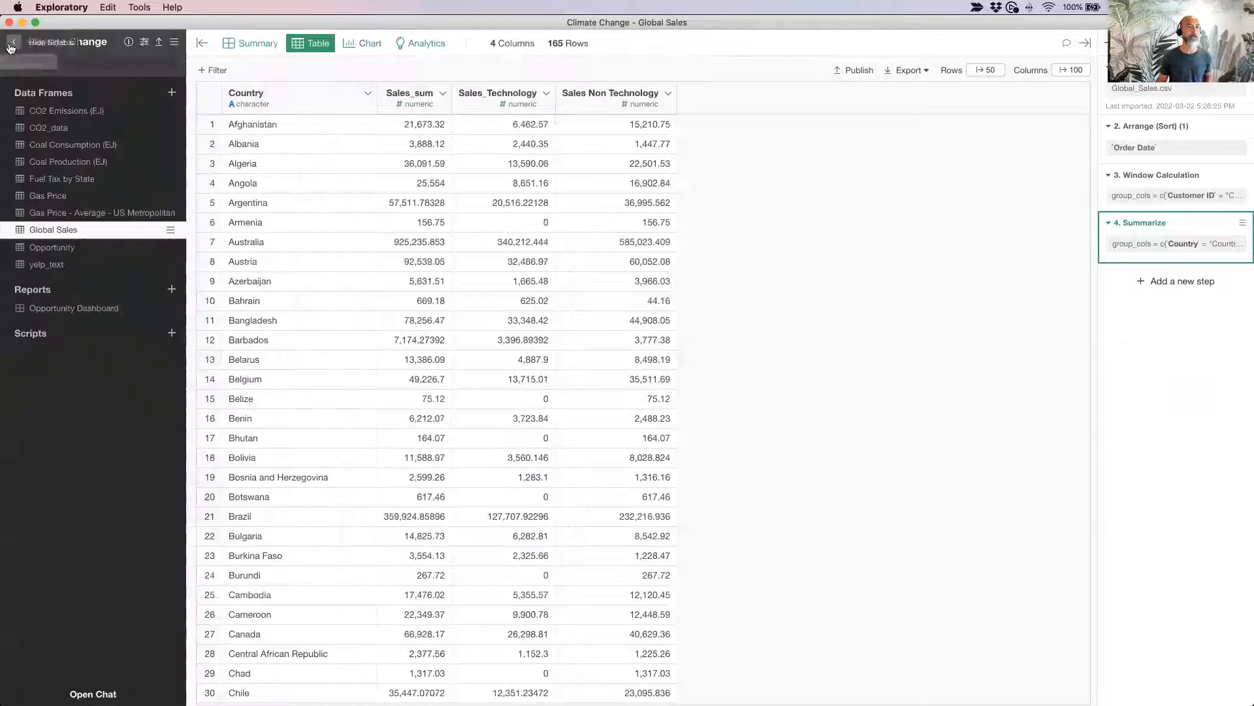
click(84, 111)
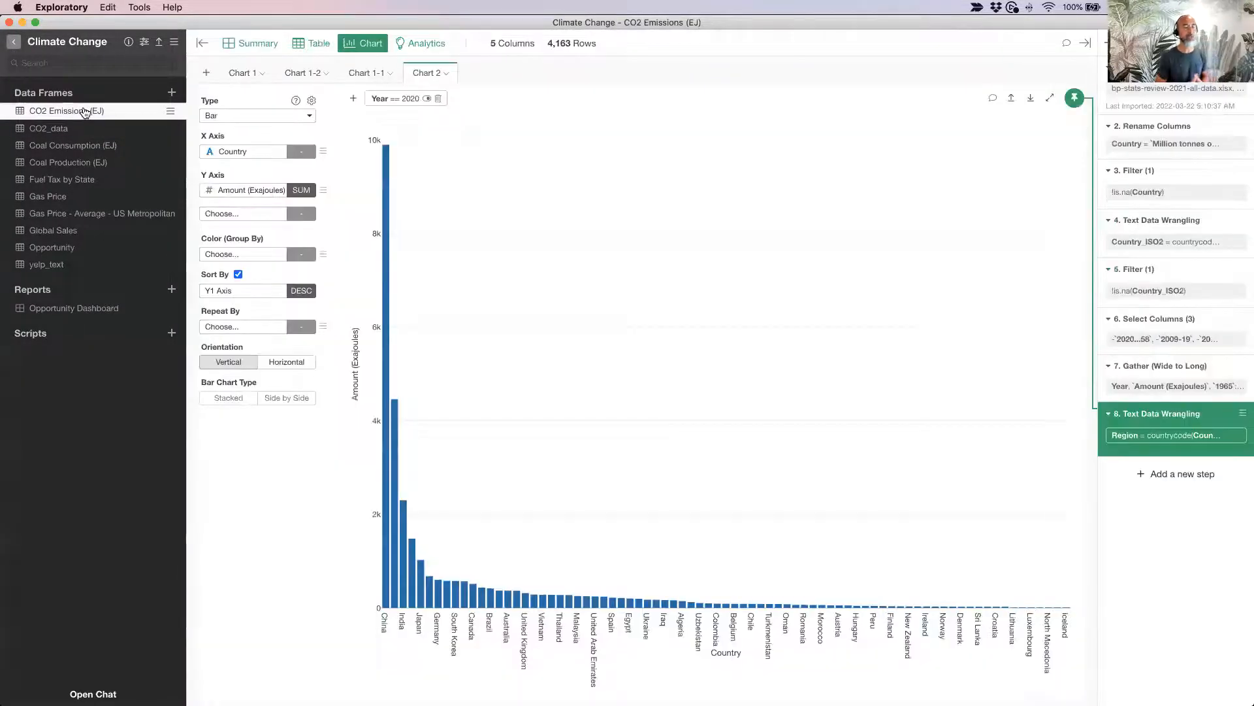
Color the country bar chart in Chart 2 by Region
click(202, 44)
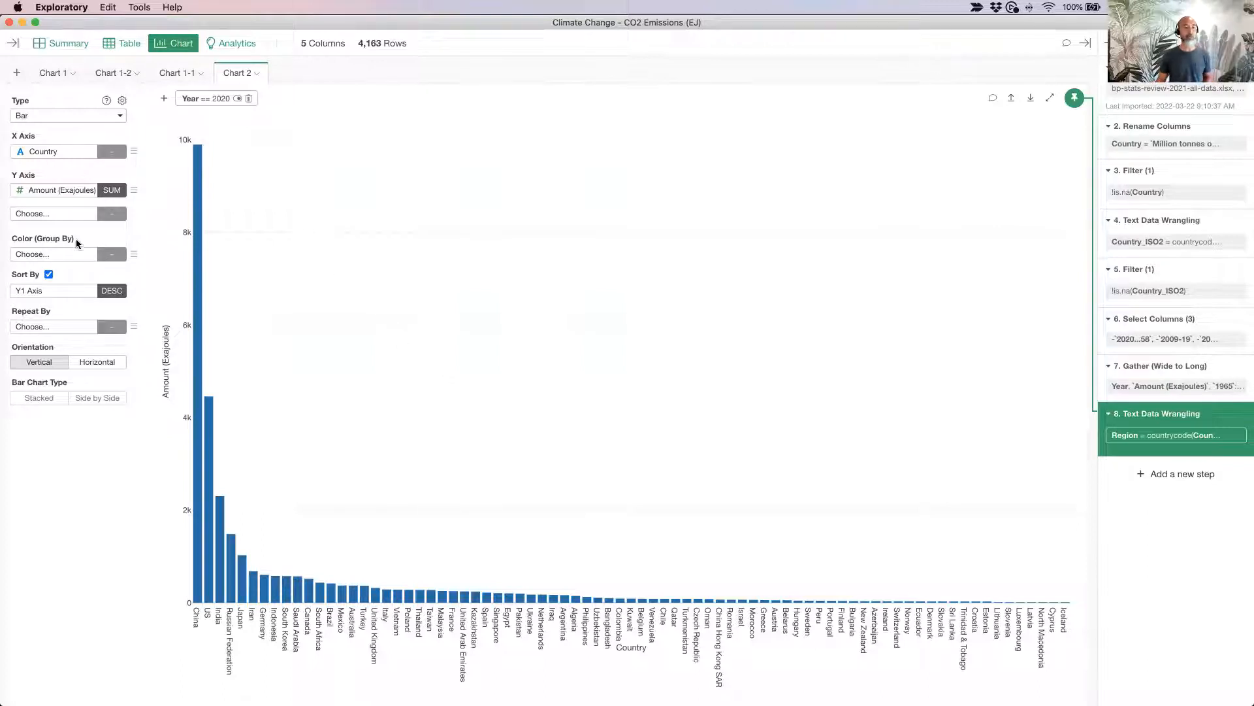
click(62, 261)
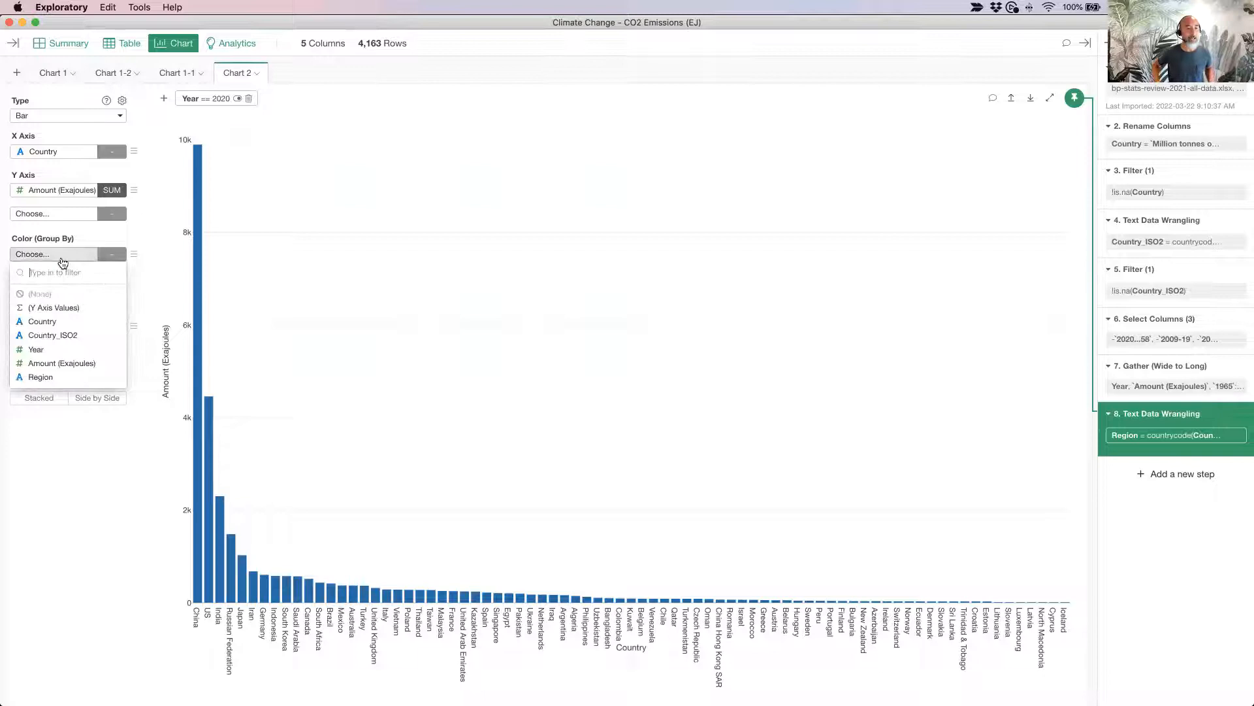
click(40, 377)
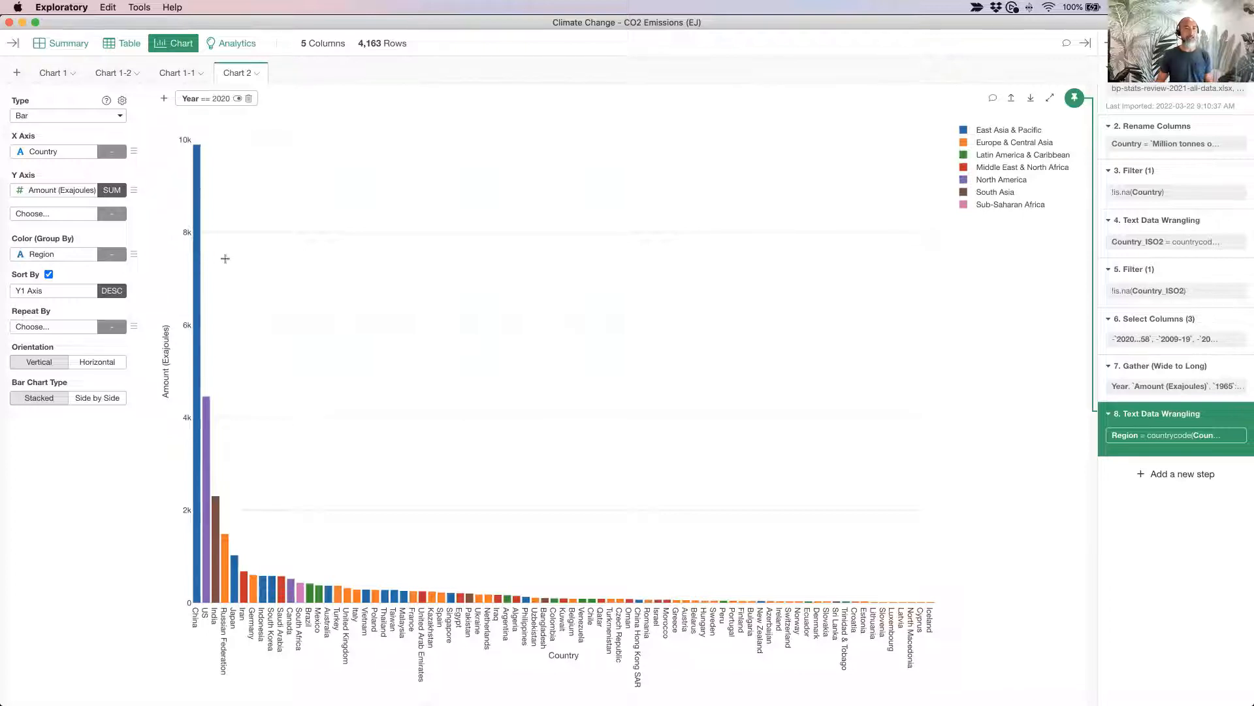
Set the color palette of the Region grouping to Palette 13 and apply it to the chart
click(134, 255)
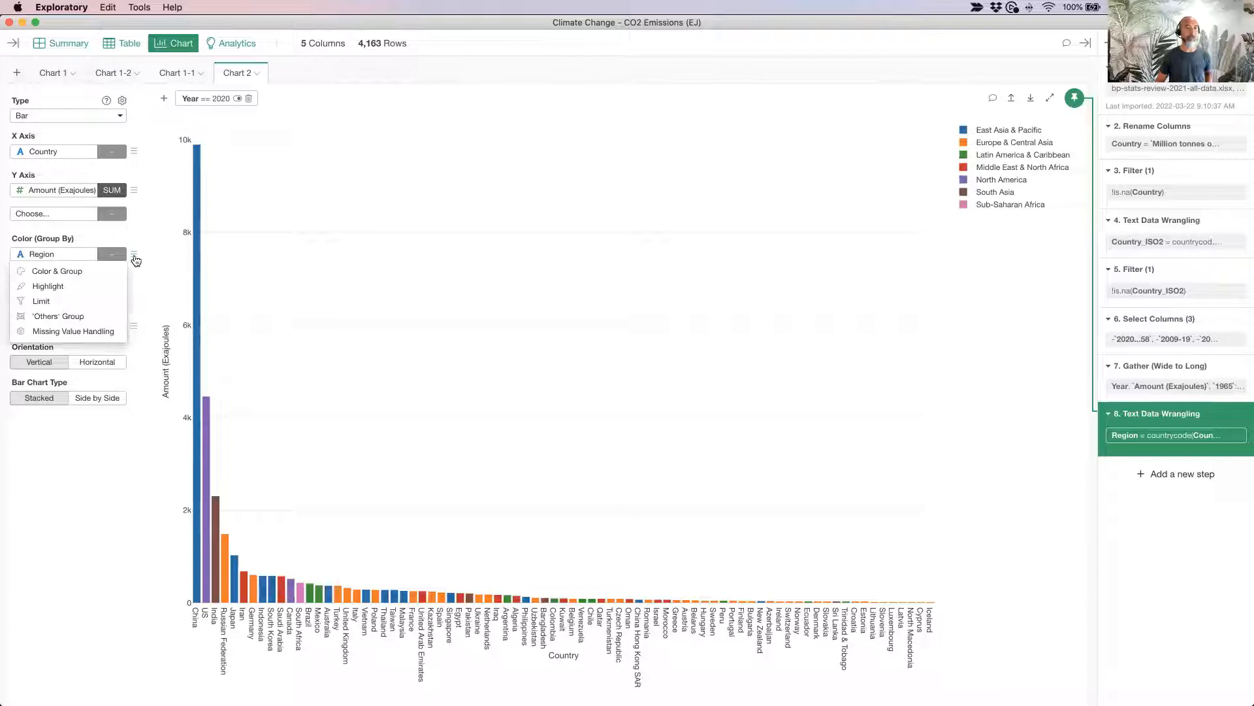
click(75, 279)
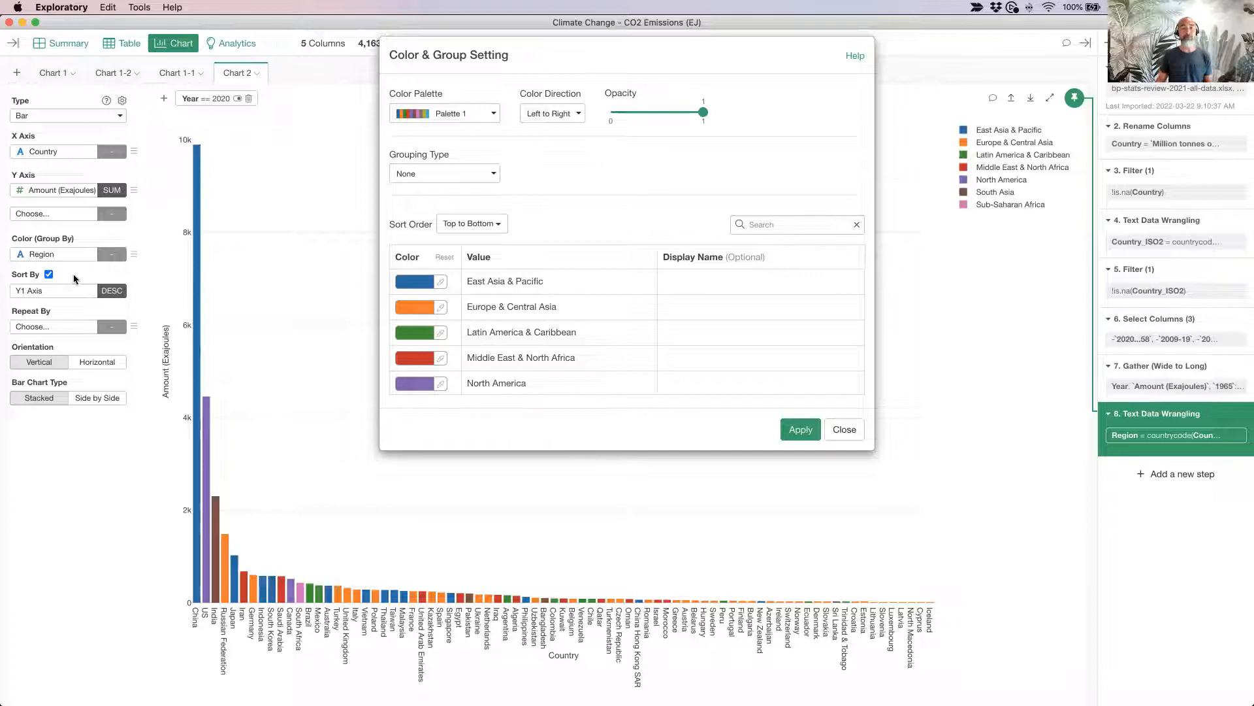
click(453, 116)
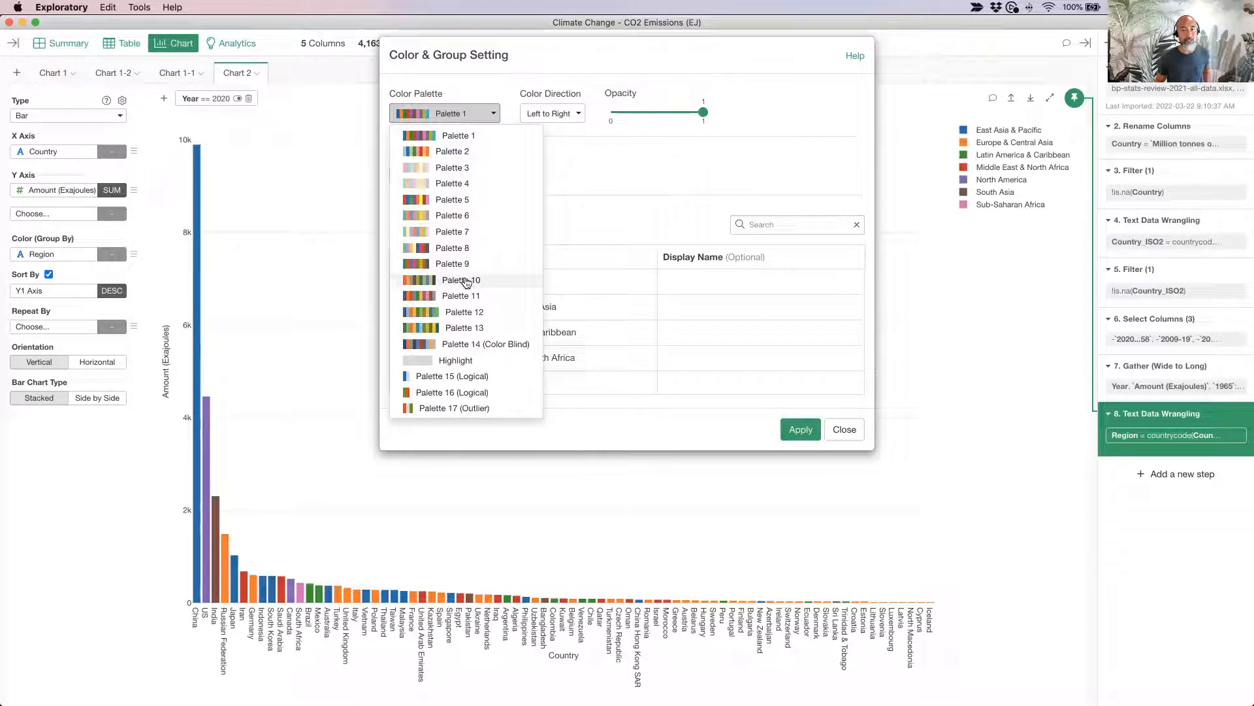
click(471, 334)
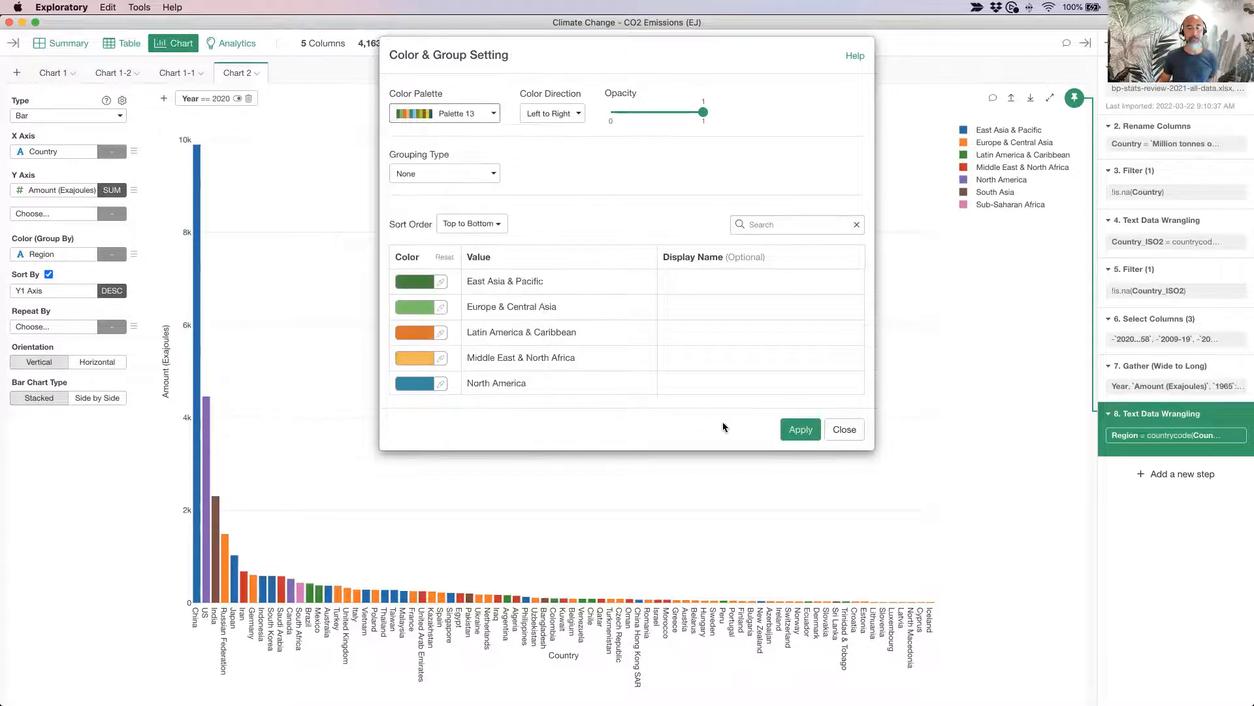
click(797, 429)
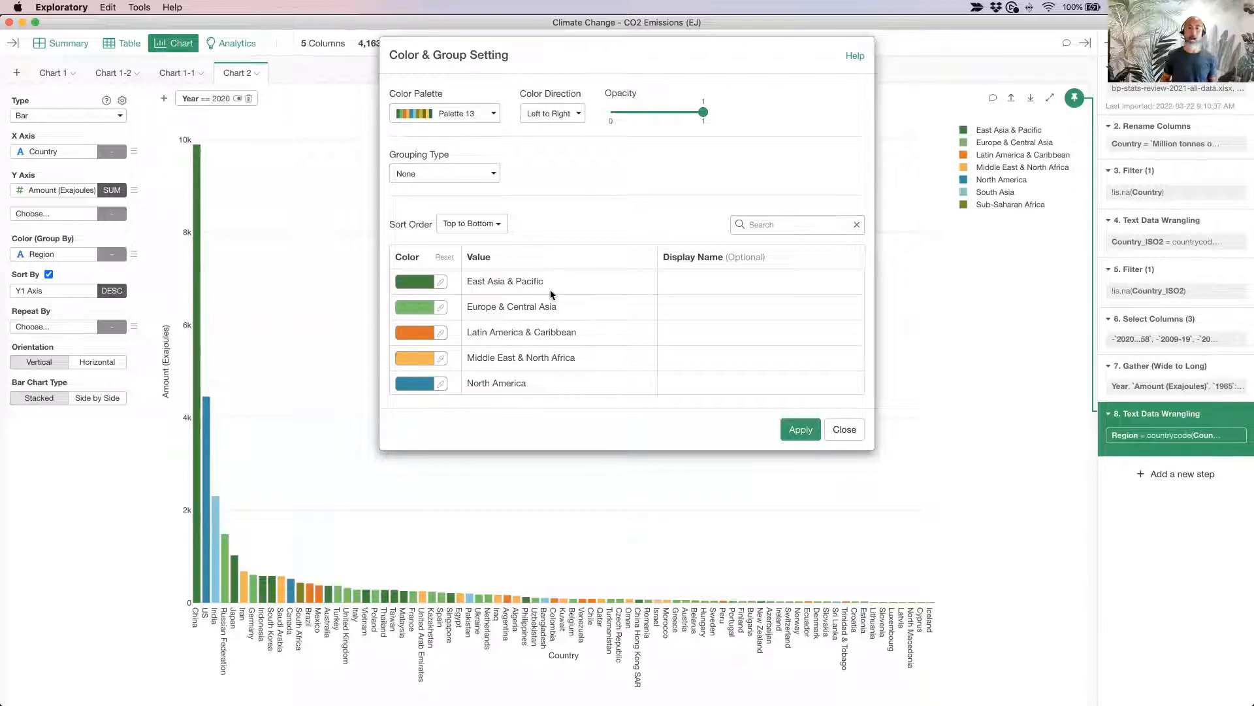
Set the color of East Asia & Pacific to Light Red and apply it to the chart
click(412, 286)
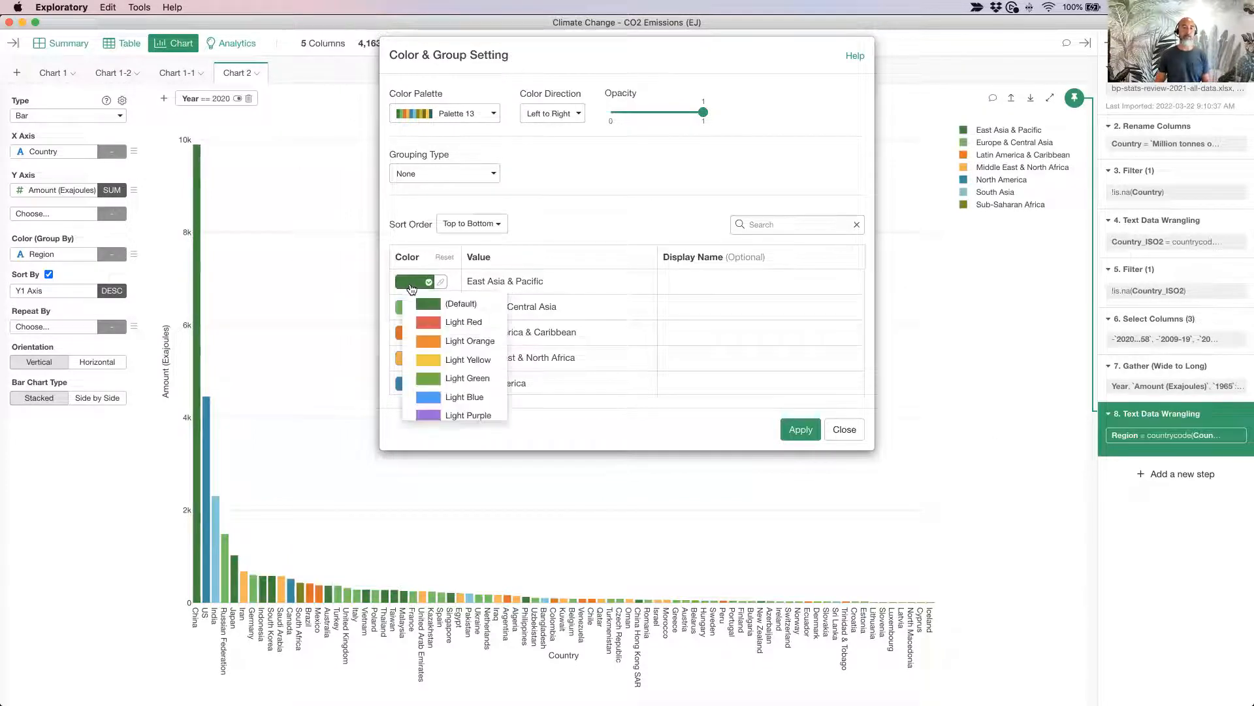
click(462, 323)
click(797, 434)
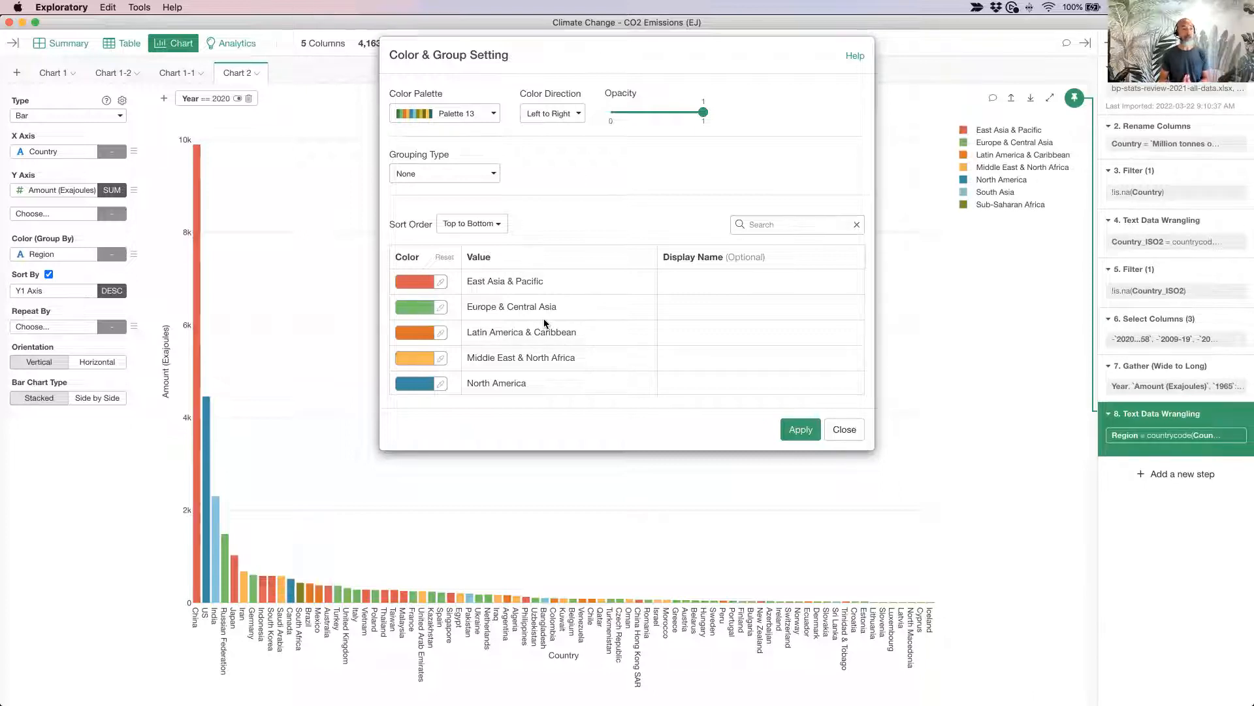
Examine the preset colors and the custom color picker available for East Asia & Pacific
click(418, 282)
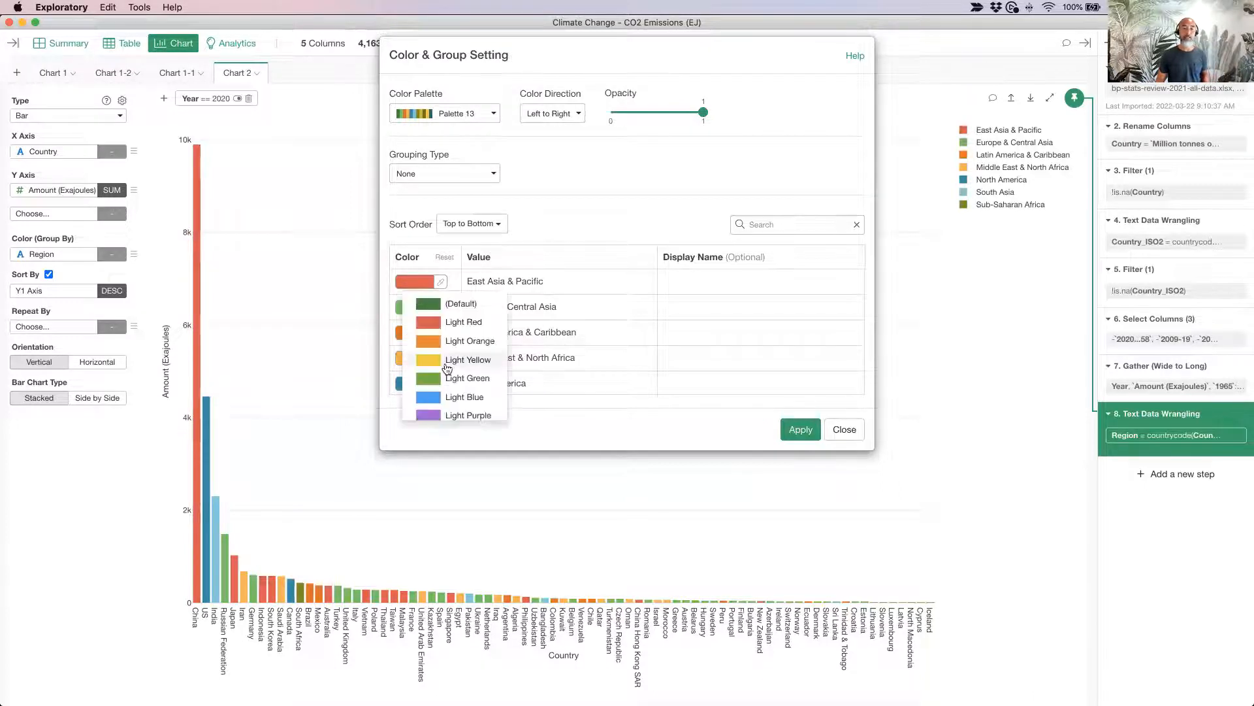
scroll(447, 366, down, 5)
scroll(447, 369, up, 5)
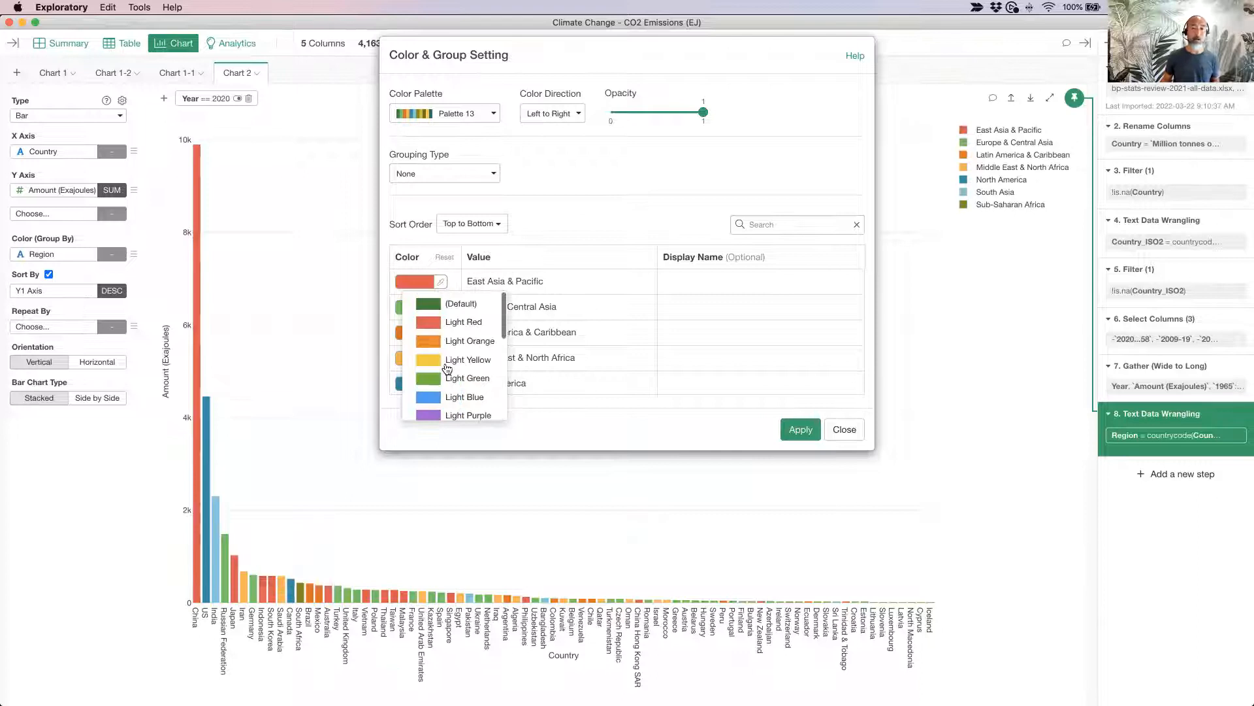
click(596, 221)
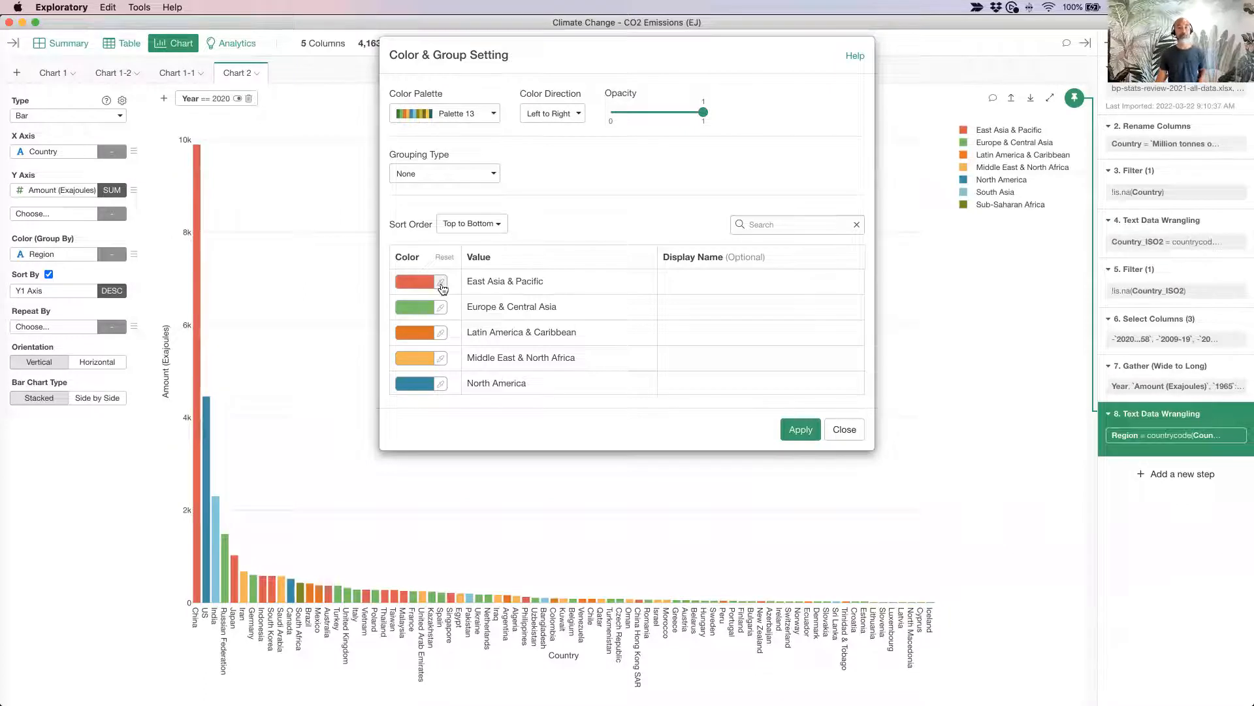
click(441, 285)
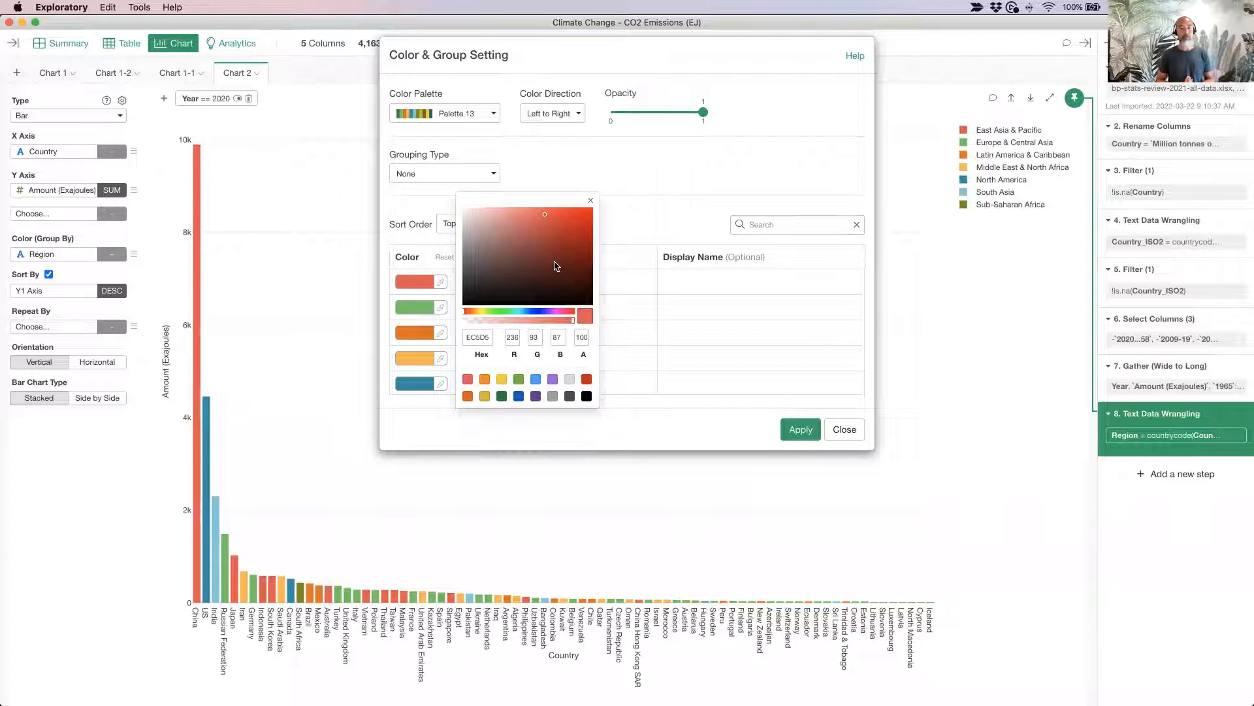
click(591, 201)
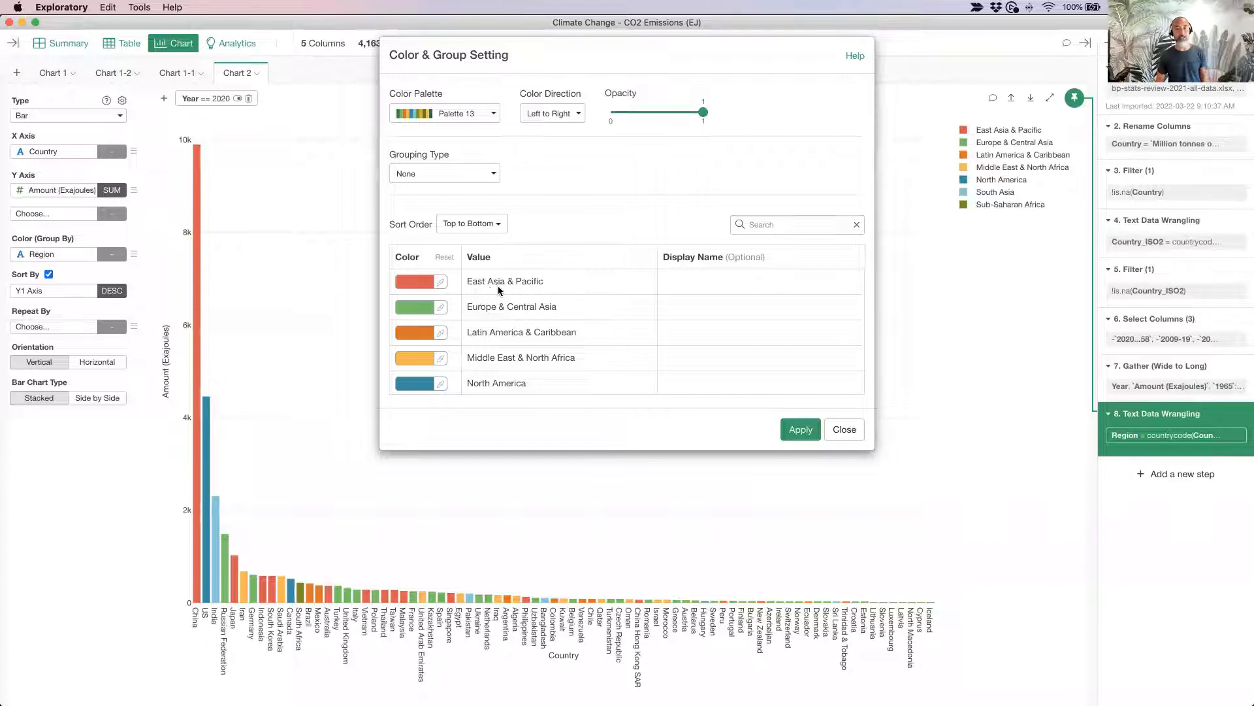
Enter Asia as the display name for both the East Asia & Pacific and South Asia regions
click(680, 288)
text(Asia)
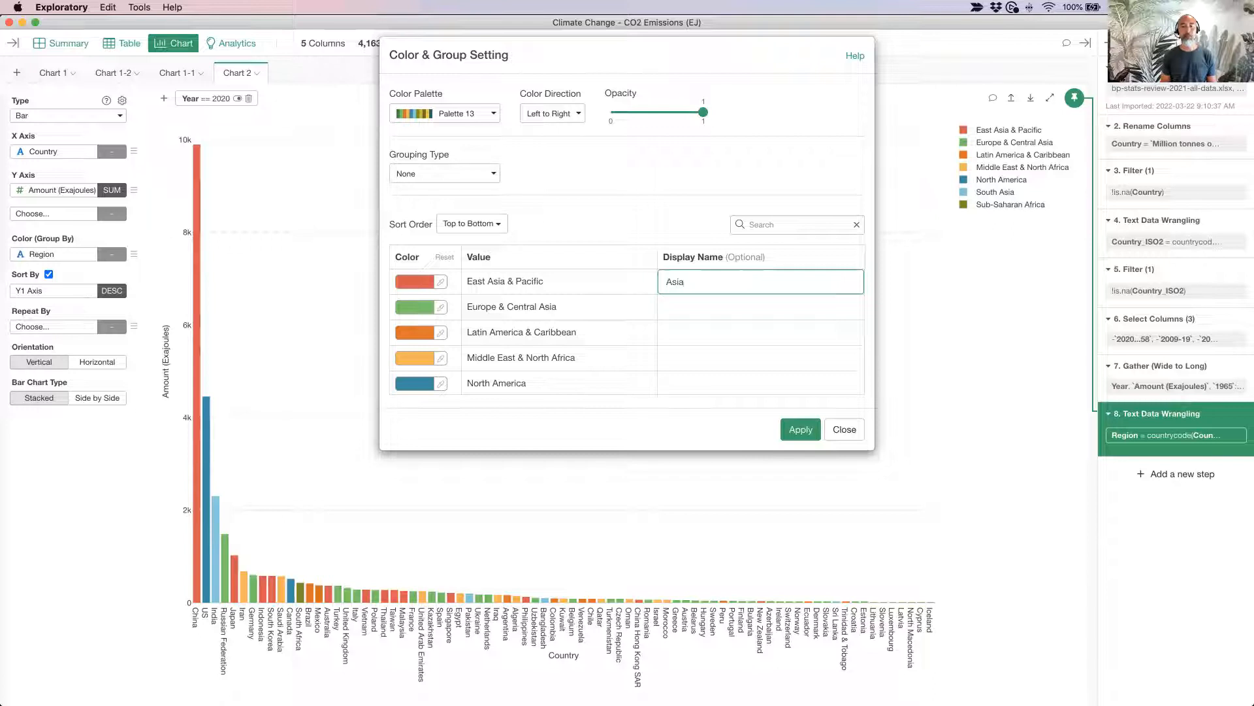
scroll(694, 349, down, 2)
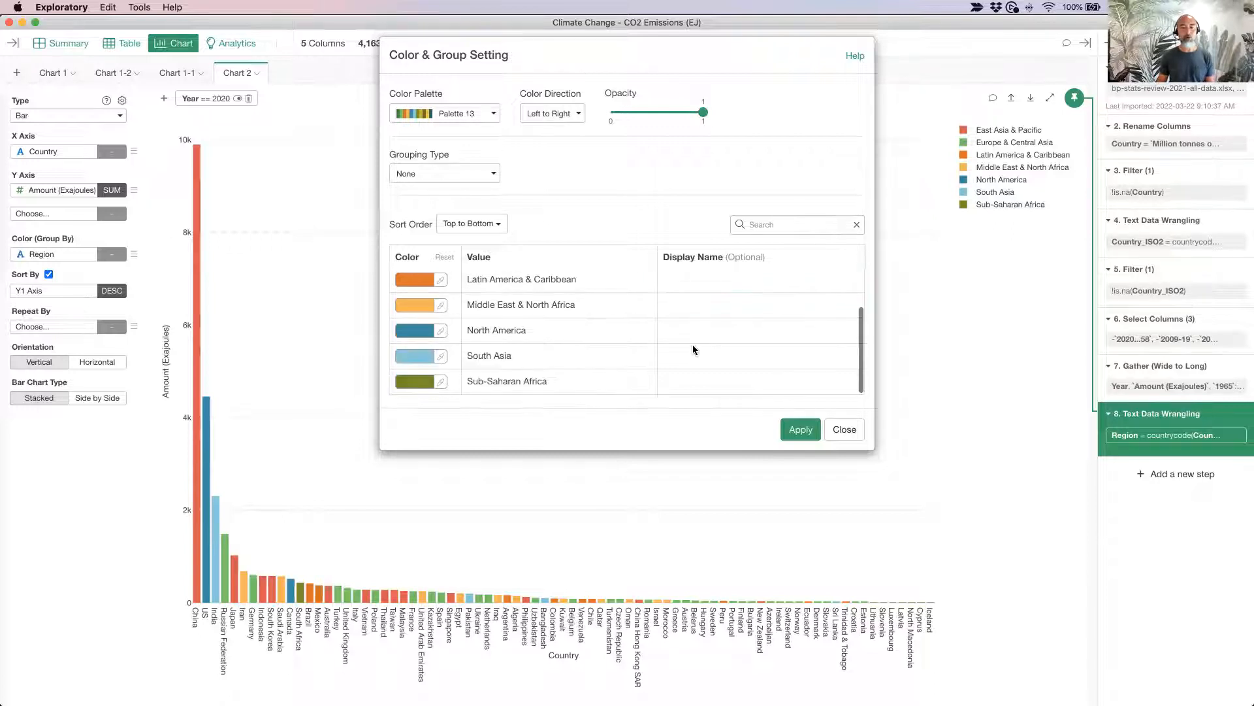
click(666, 356)
text(Asia)
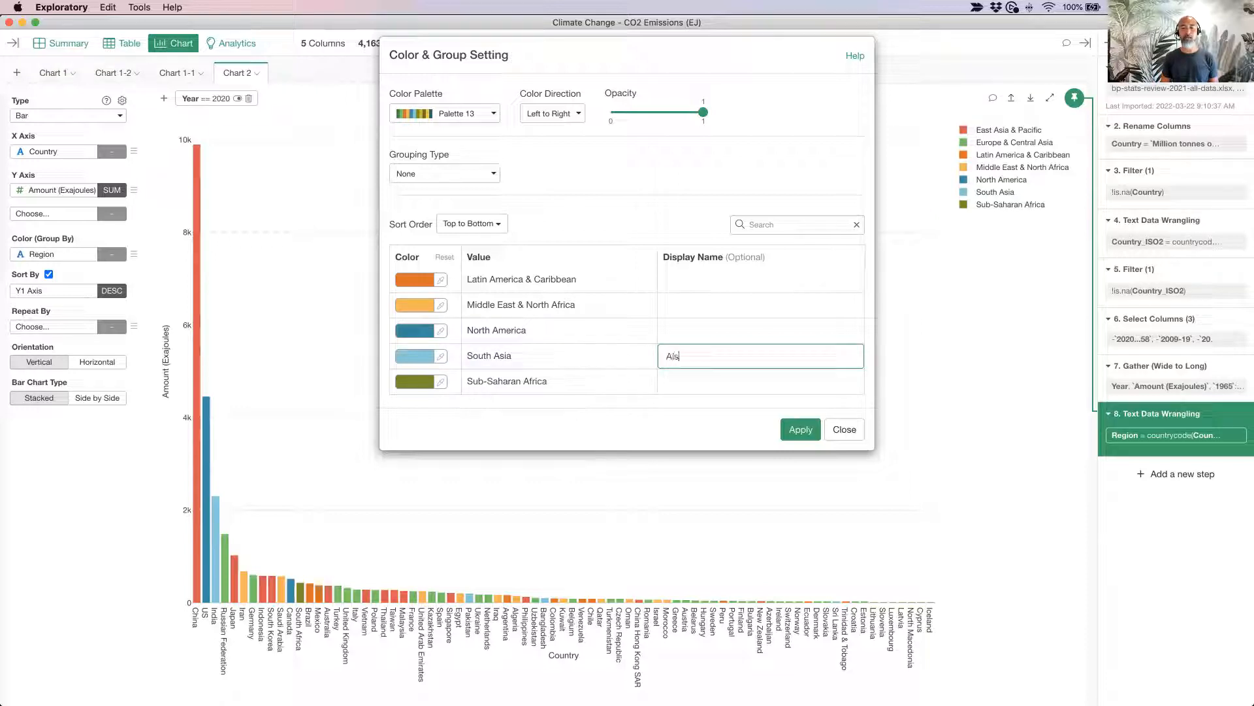
key(BackSpace)
key(BackSpace)
key(BackSpace)
text(sia)
Set the color of South Asia to Light Red and apply it with the Asia display names to the chart
click(414, 358)
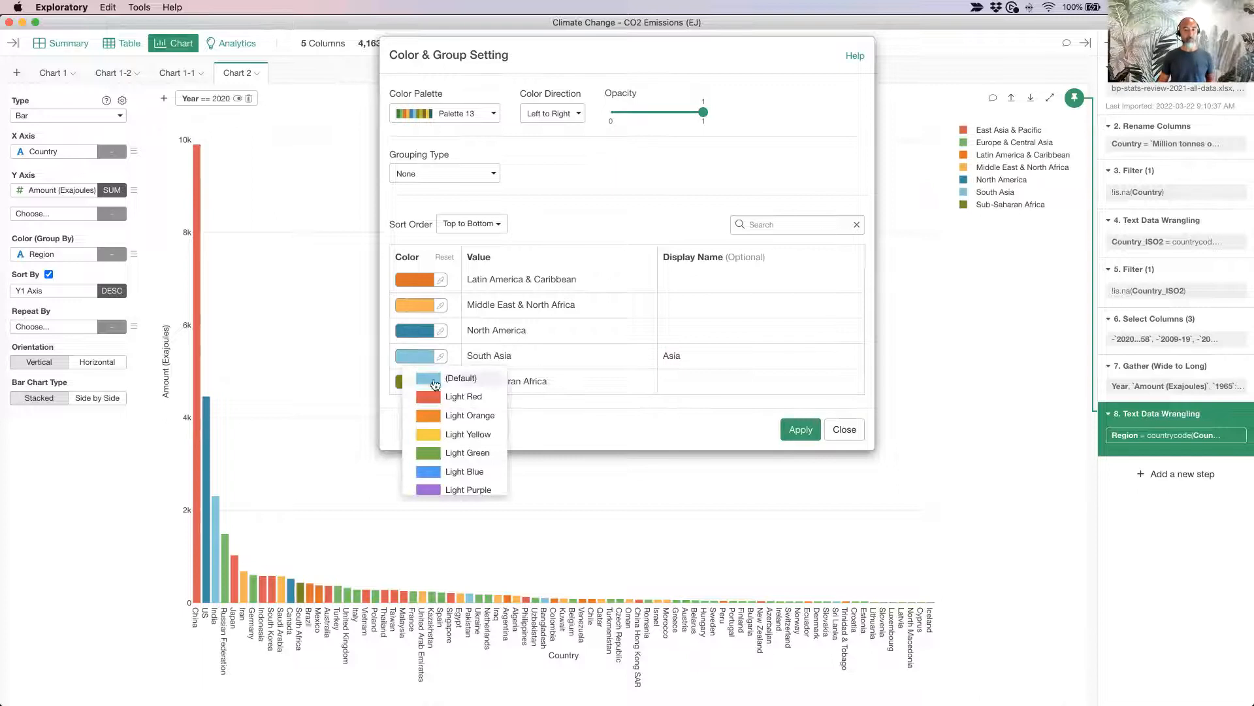
click(443, 396)
click(686, 352)
text(Asia)
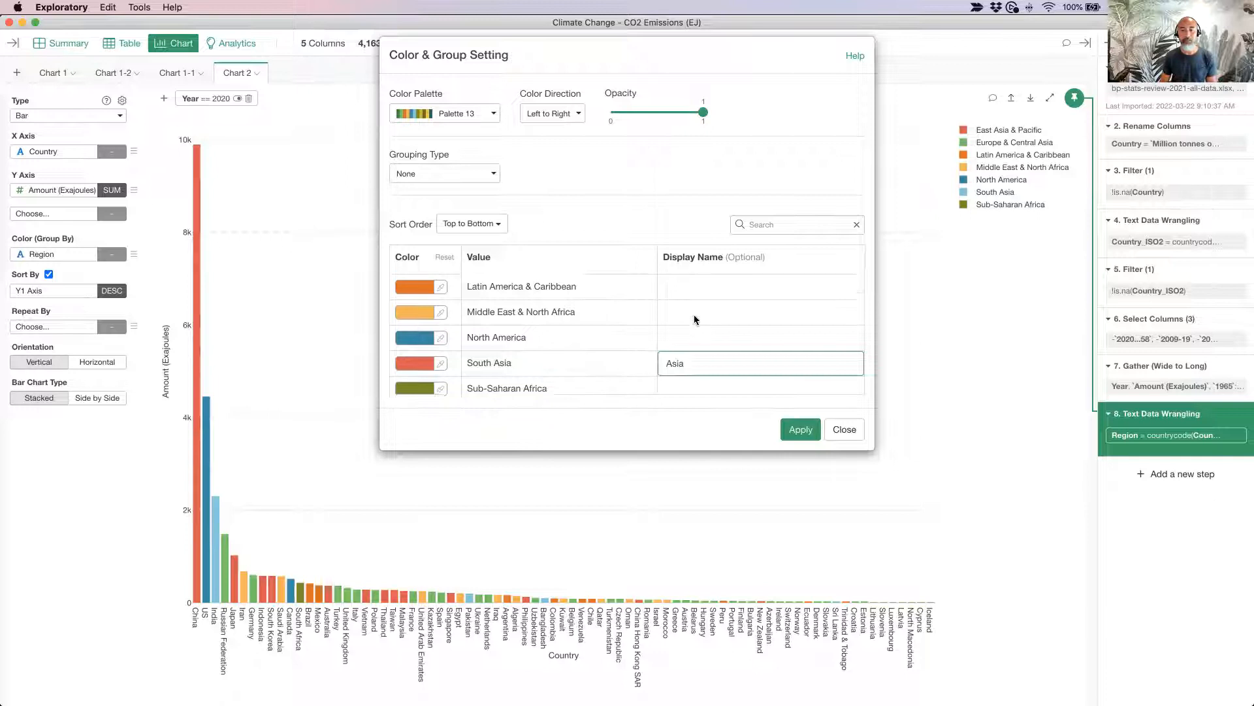
scroll(695, 319, up, 2)
click(688, 288)
text(Asia)
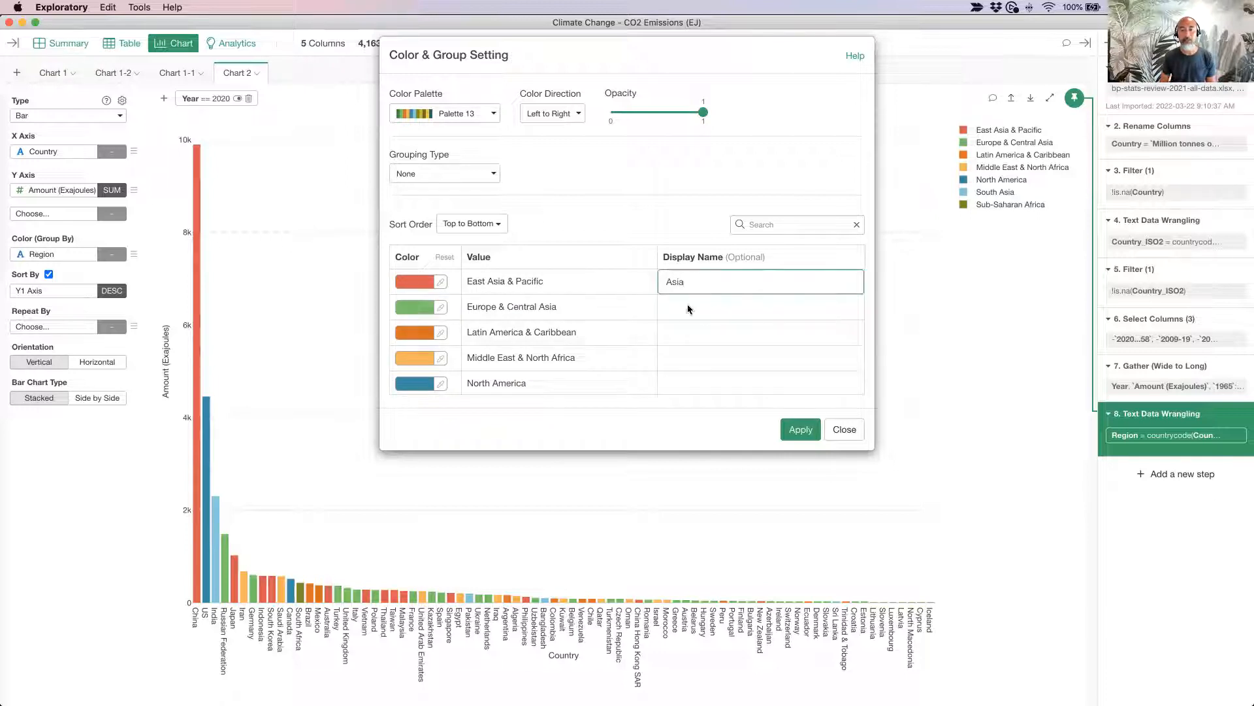
click(795, 429)
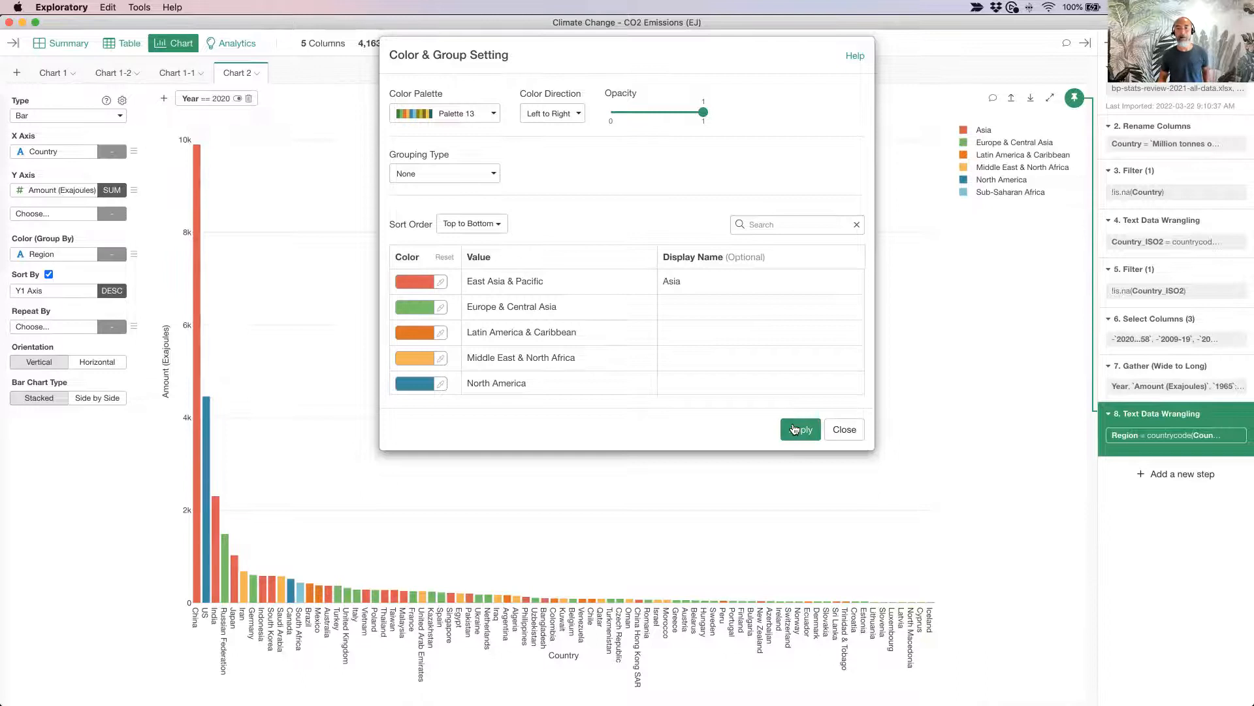
scroll(690, 328, down, 2)
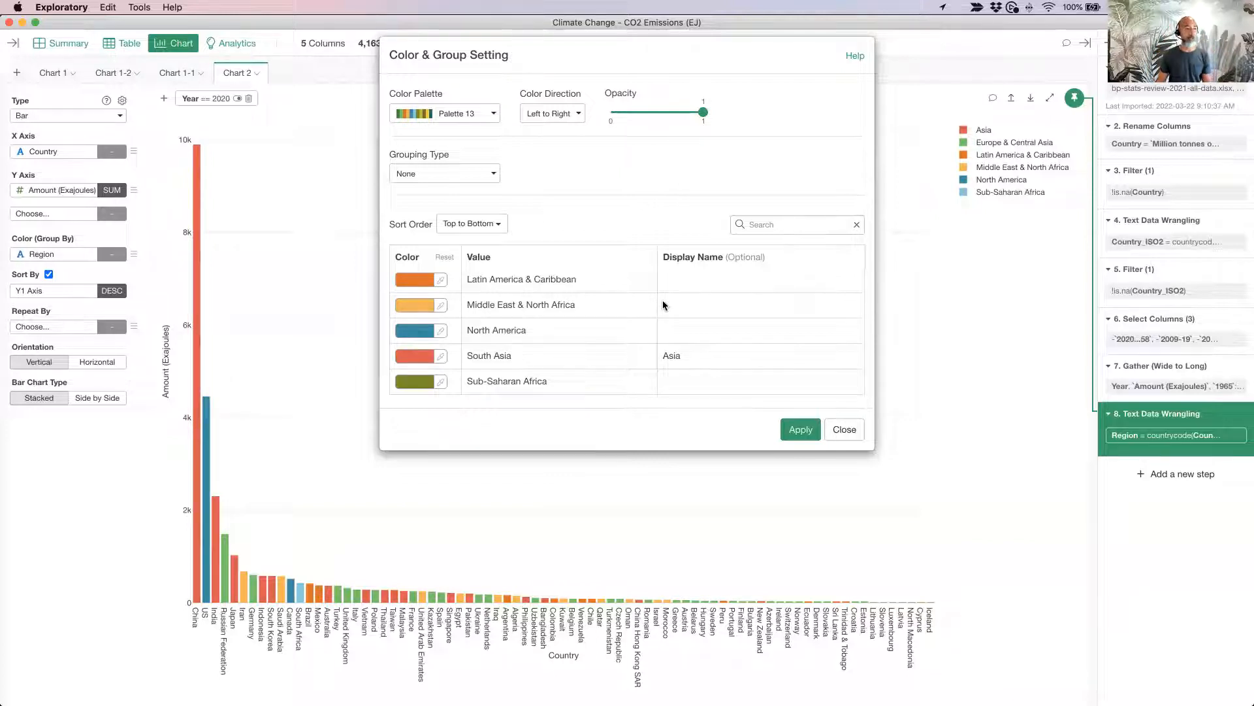
scroll(663, 305, up, 3)
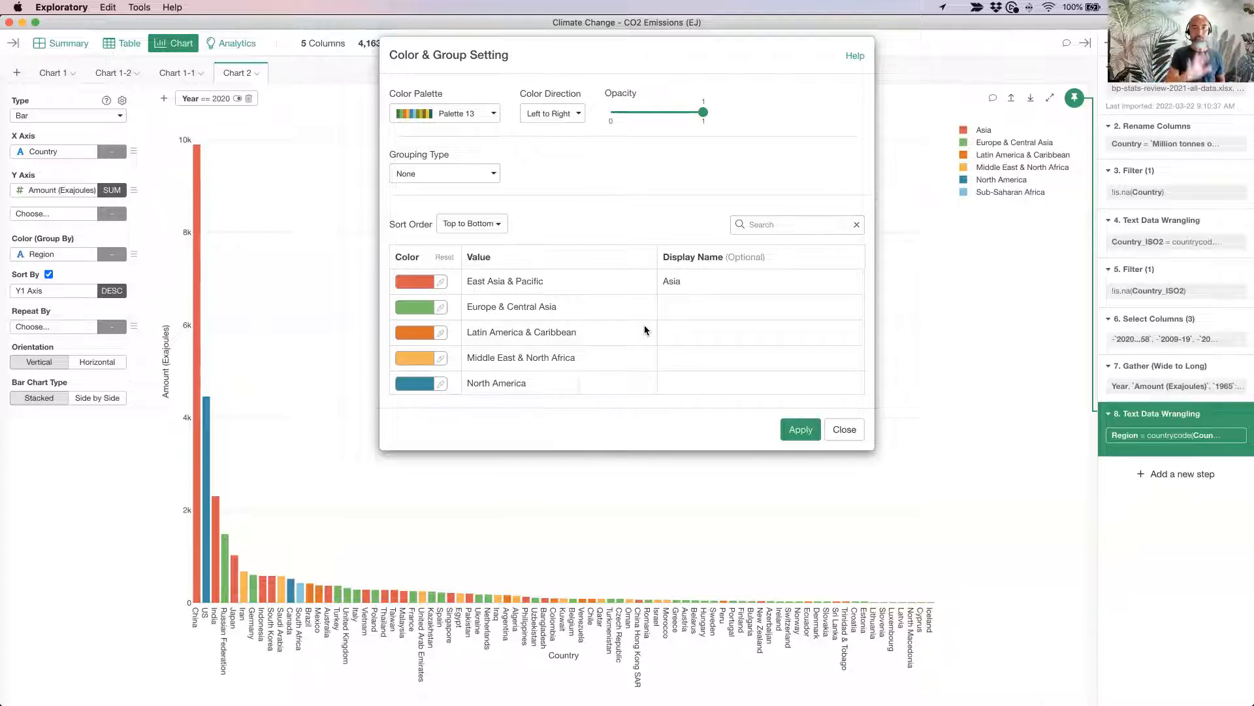
click(796, 429)
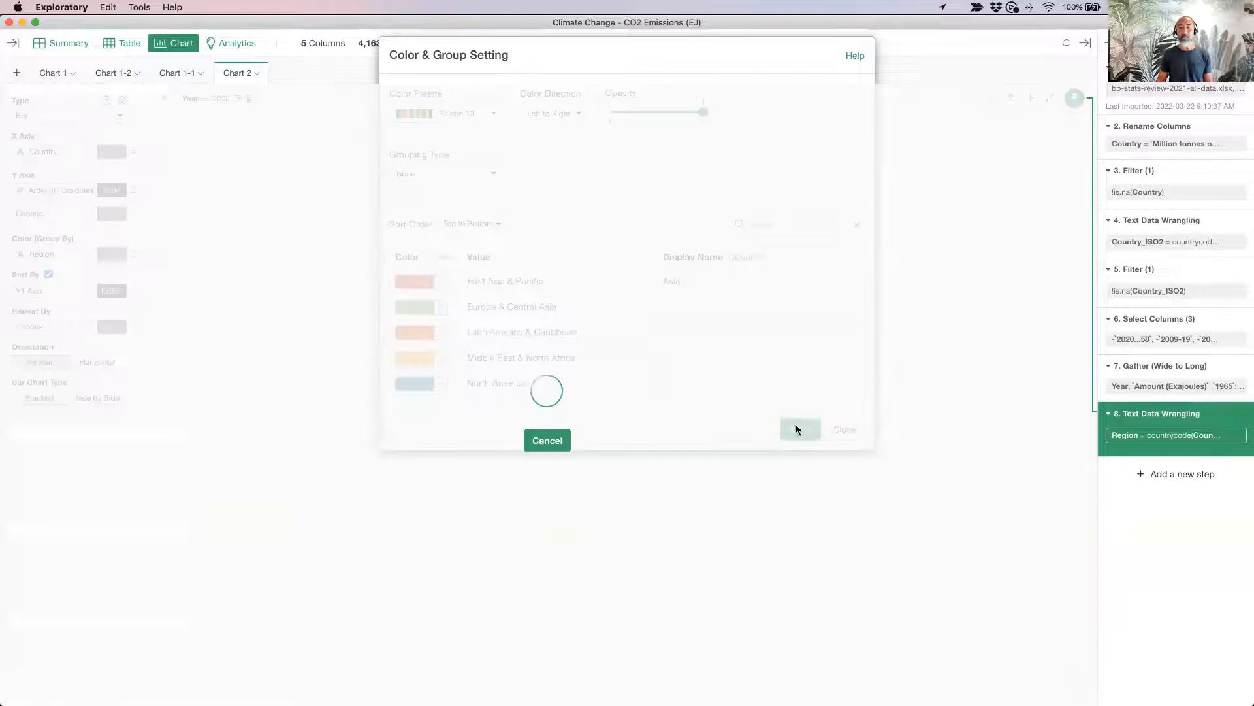
Close the color settings and color the chart's bars by Country
click(849, 433)
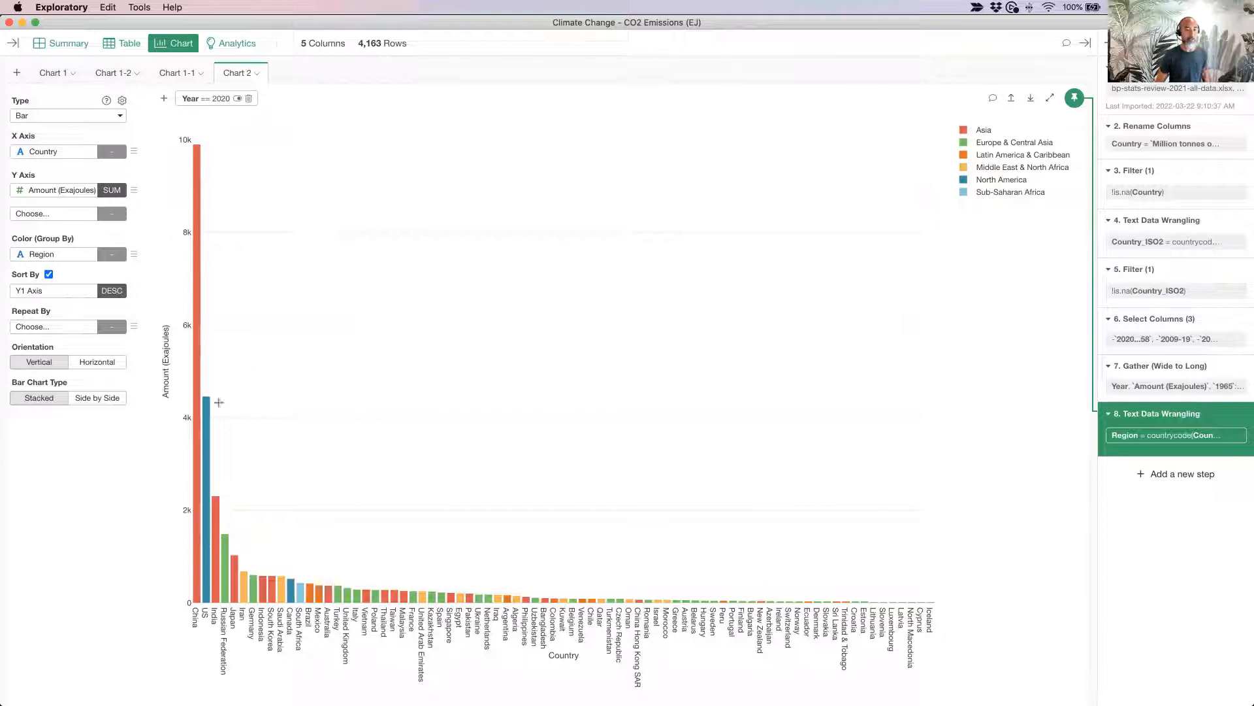
mouse_move(207, 422)
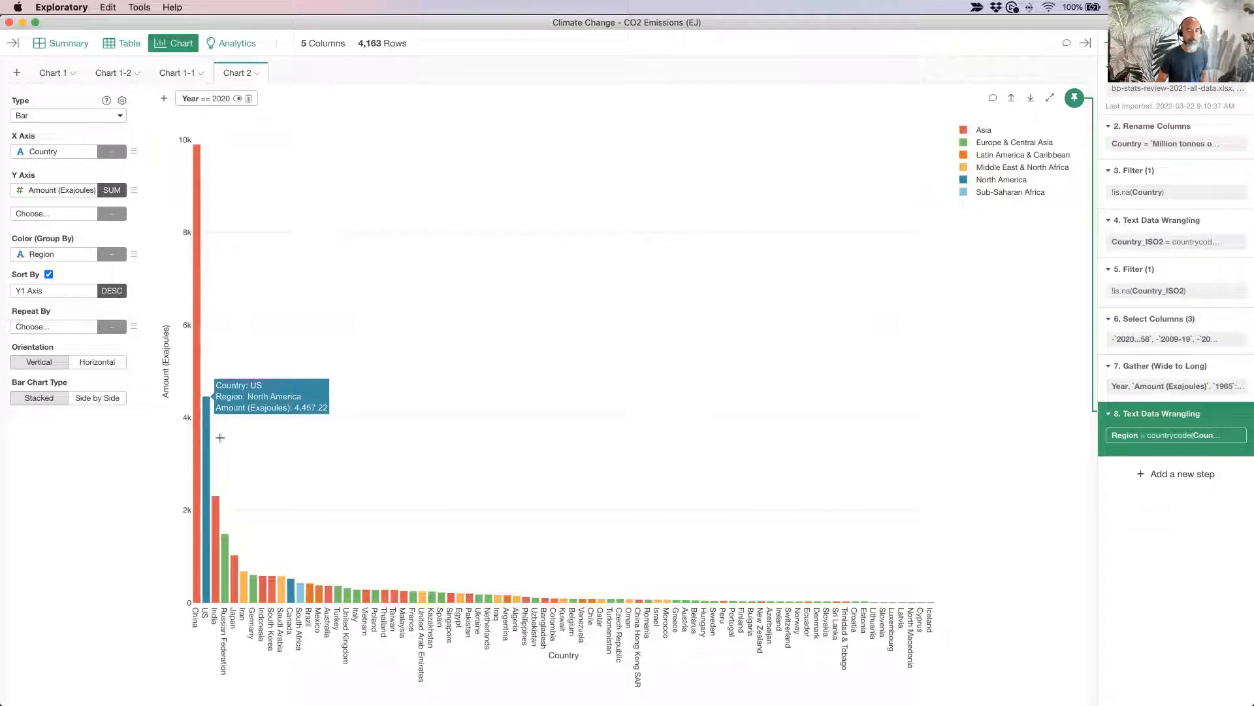
mouse_move(236, 560)
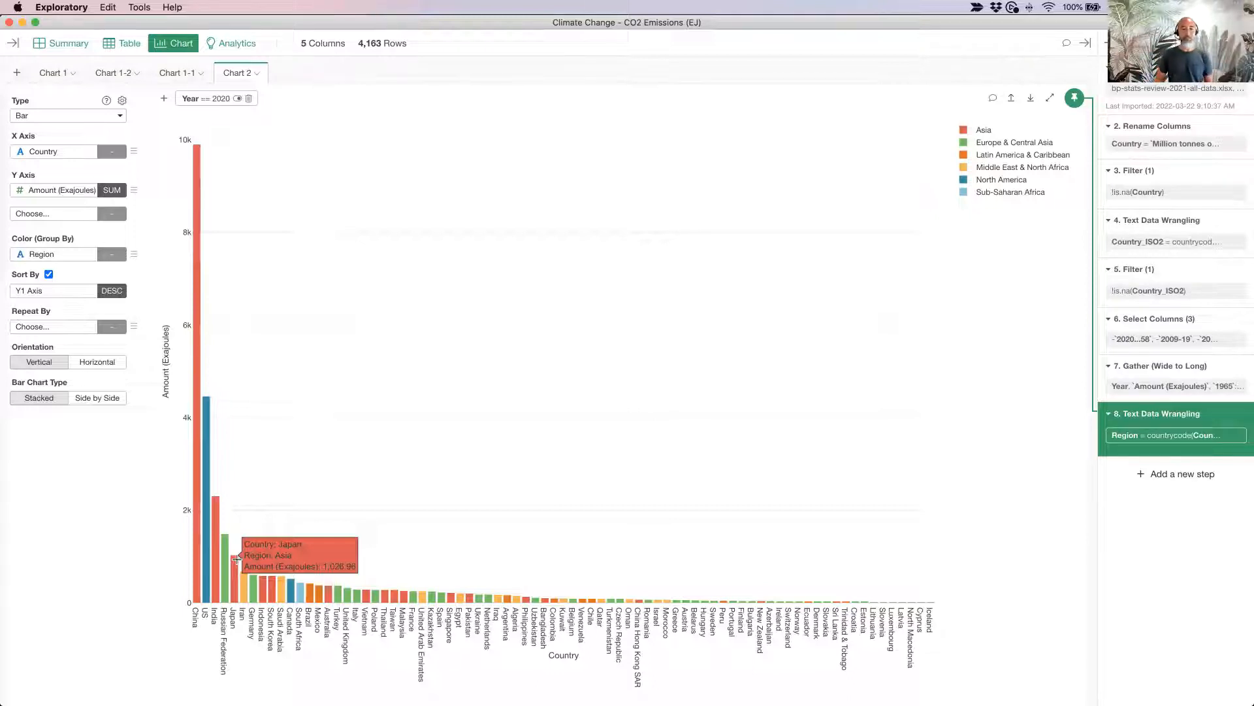
click(47, 258)
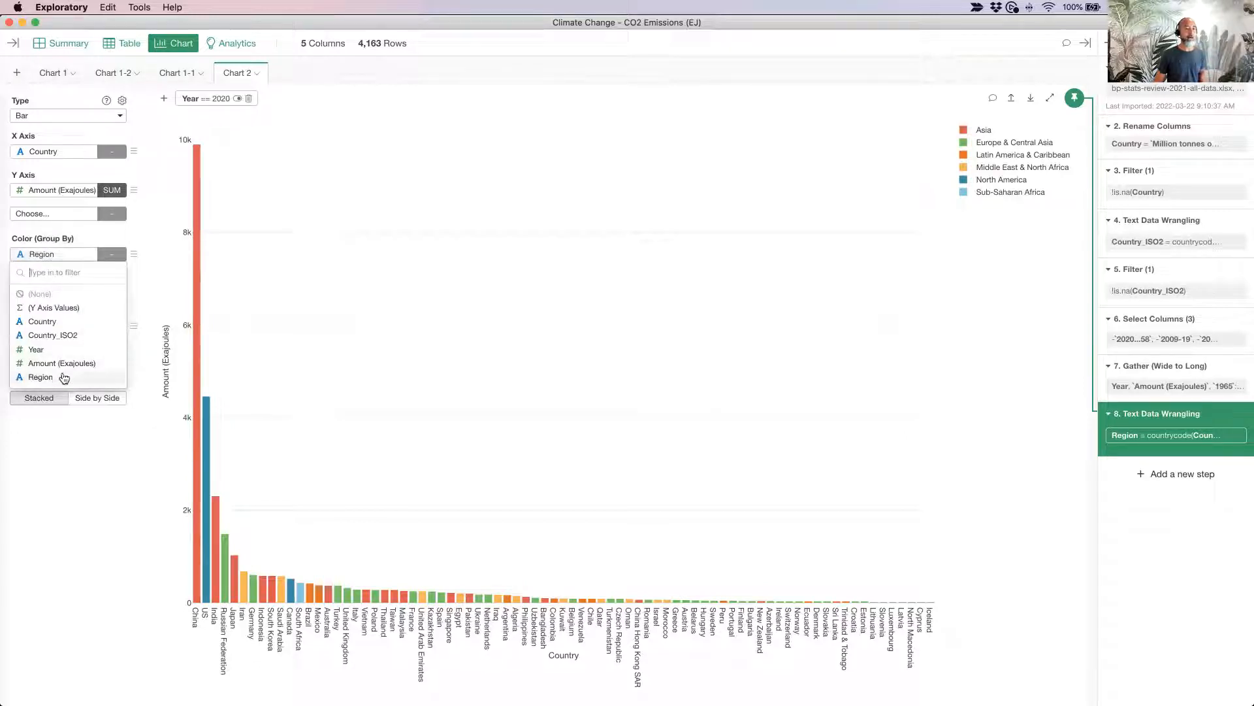
click(66, 321)
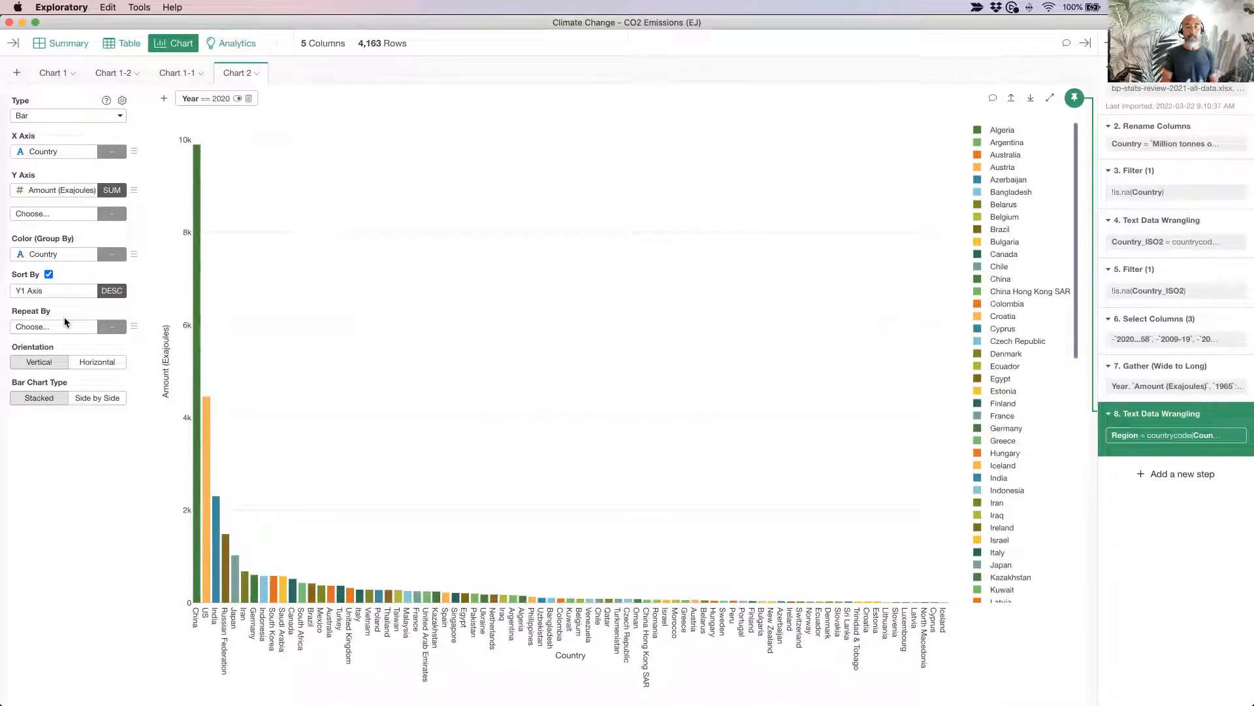
Switch the Country color palette to Highlight and apply it to the bar chart
click(134, 255)
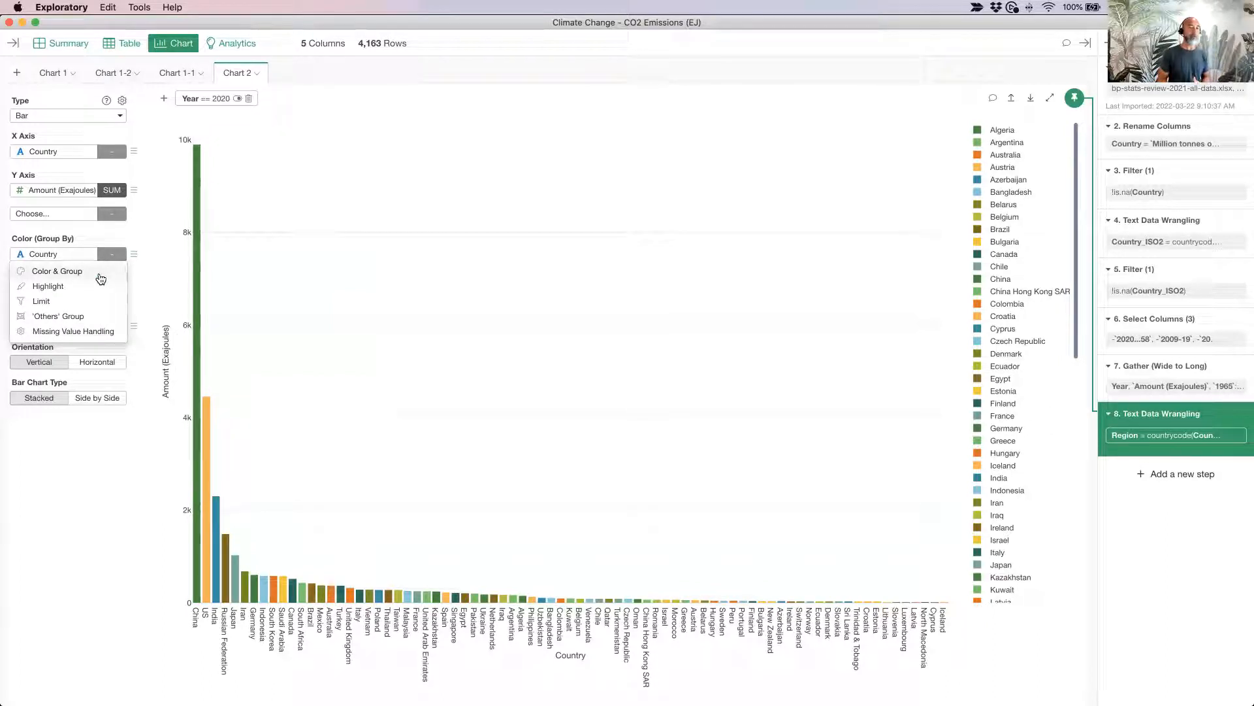
click(57, 271)
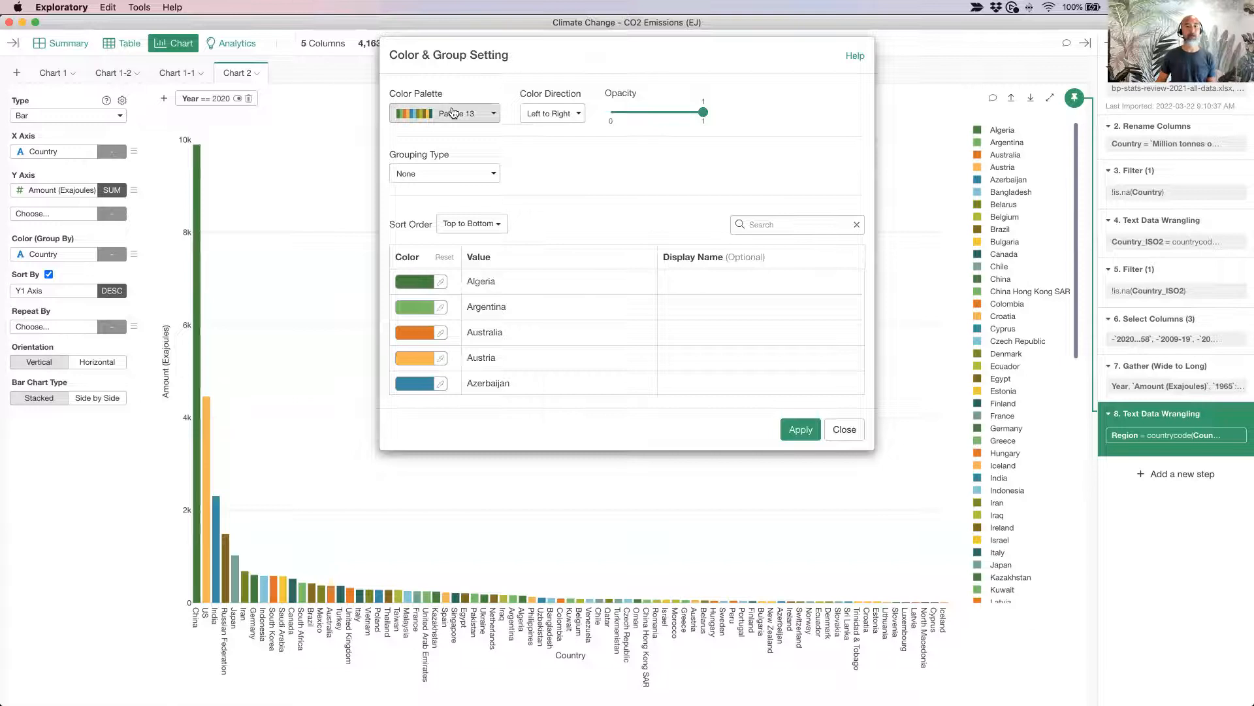
click(453, 113)
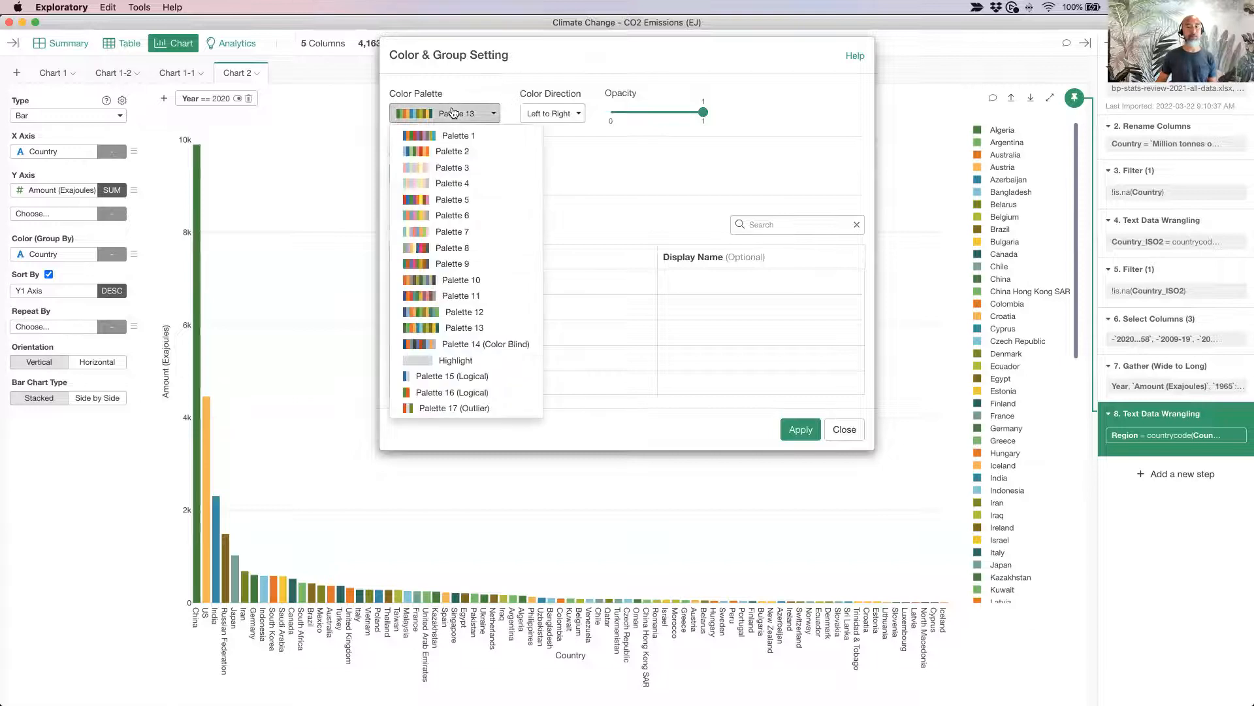
click(454, 361)
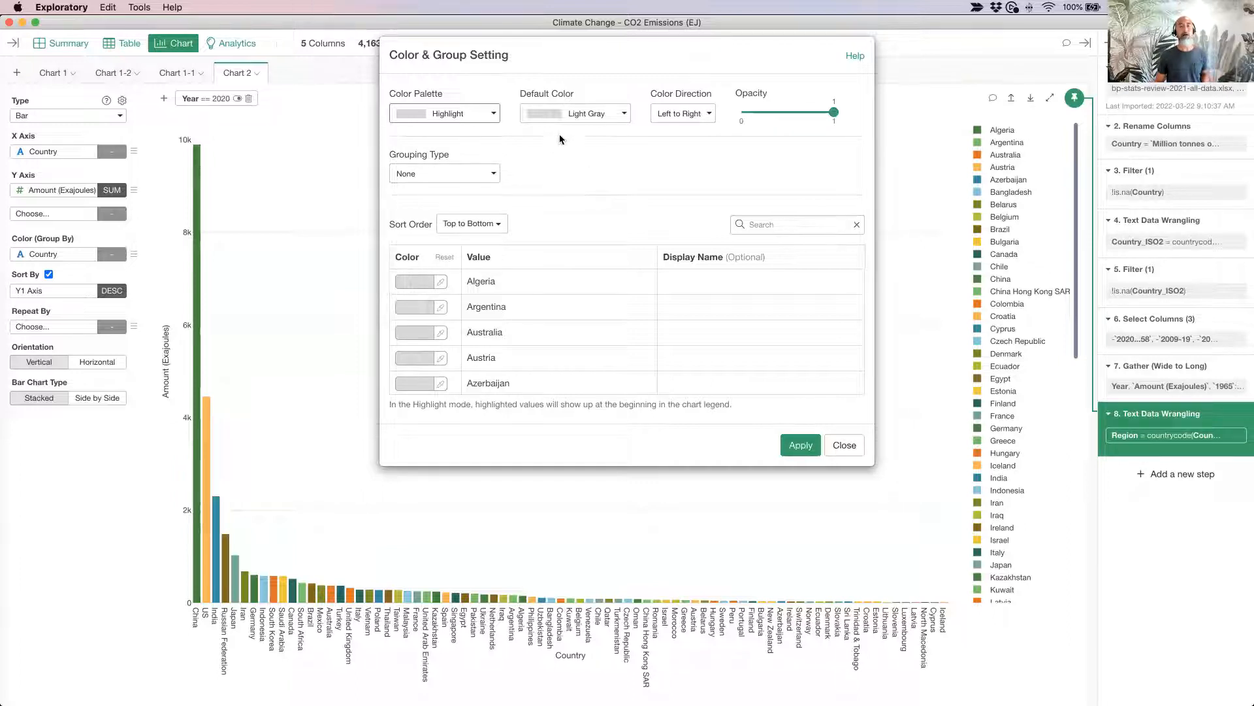
click(799, 450)
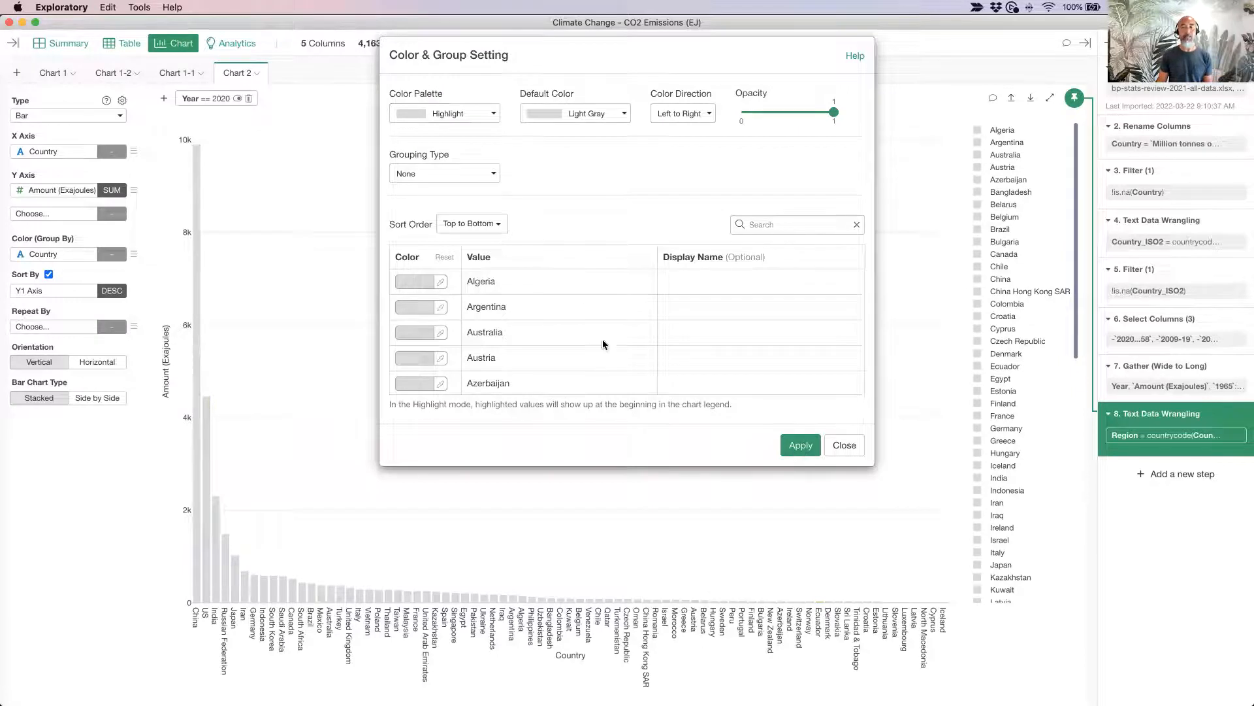
Set the highlight color of China to Red
scroll(599, 350, down, 2)
scroll(599, 350, down, 4)
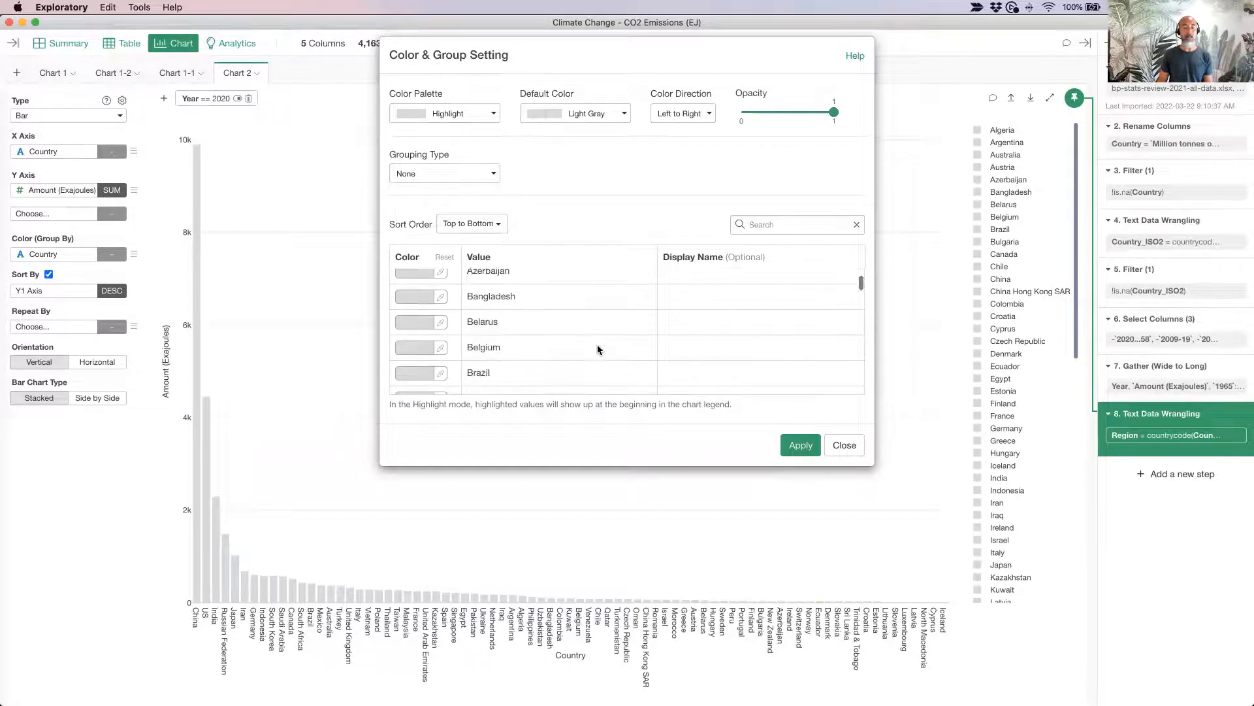
click(767, 224)
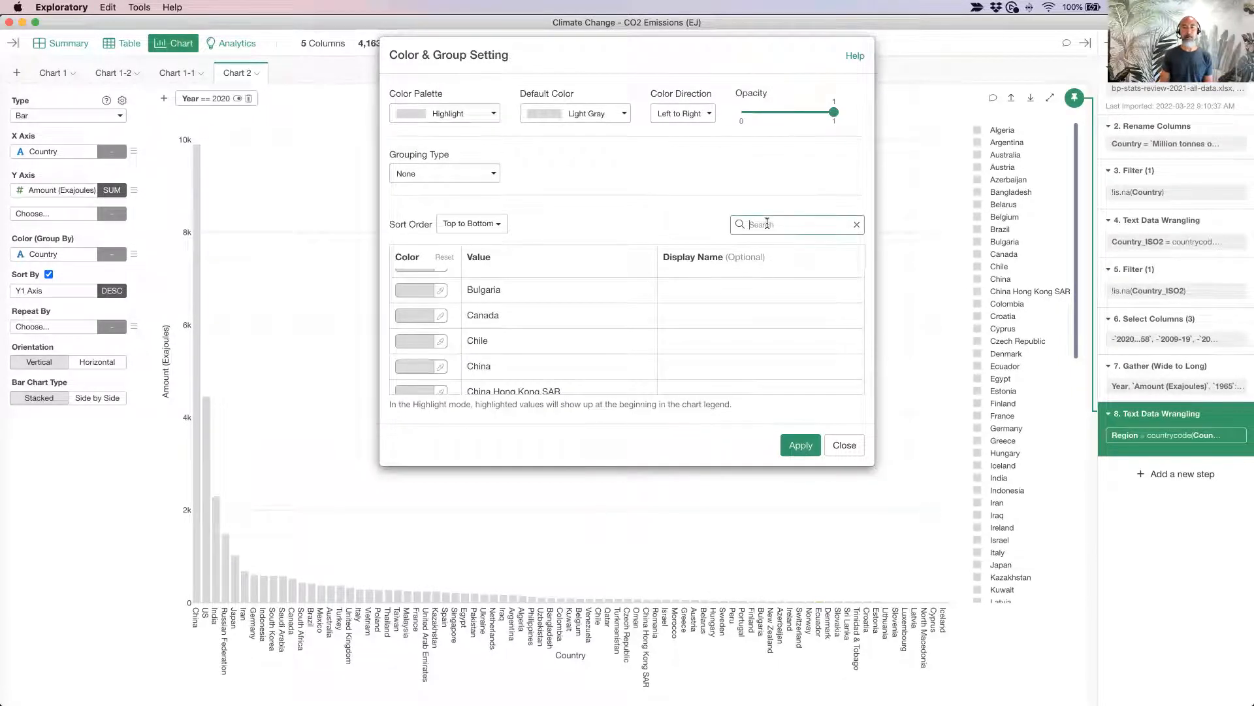
click(402, 372)
scroll(449, 408, down, 3)
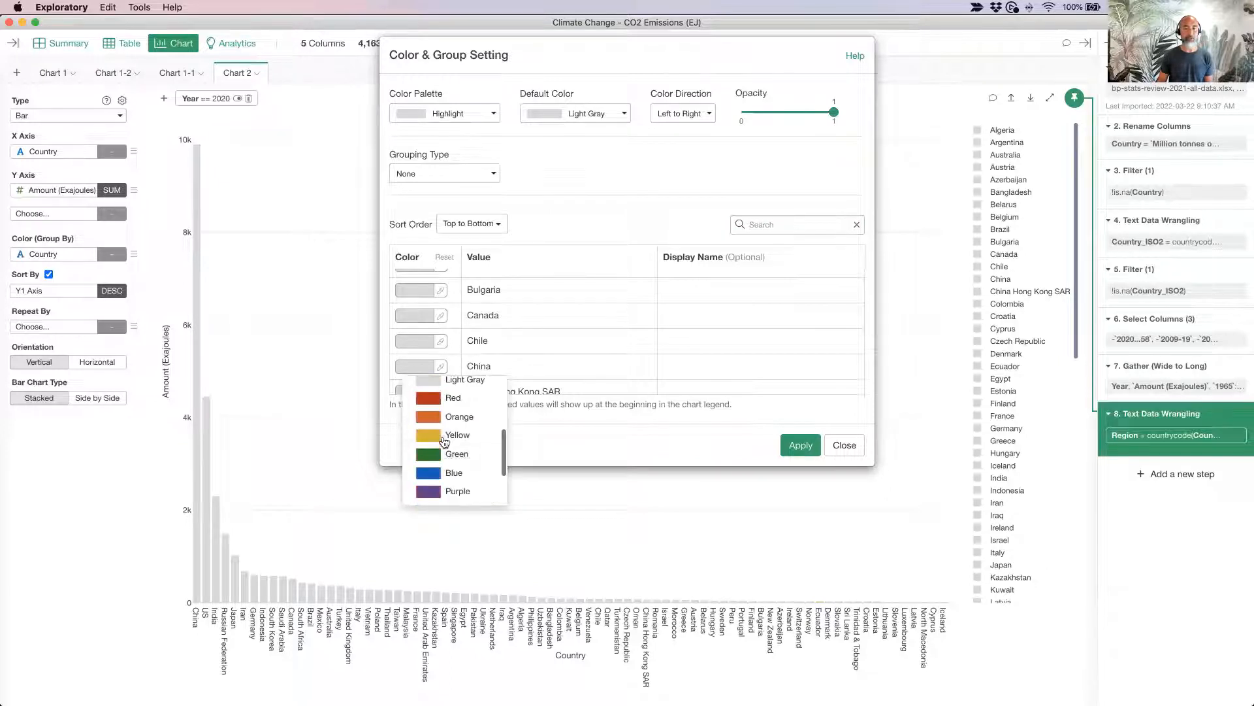
click(448, 403)
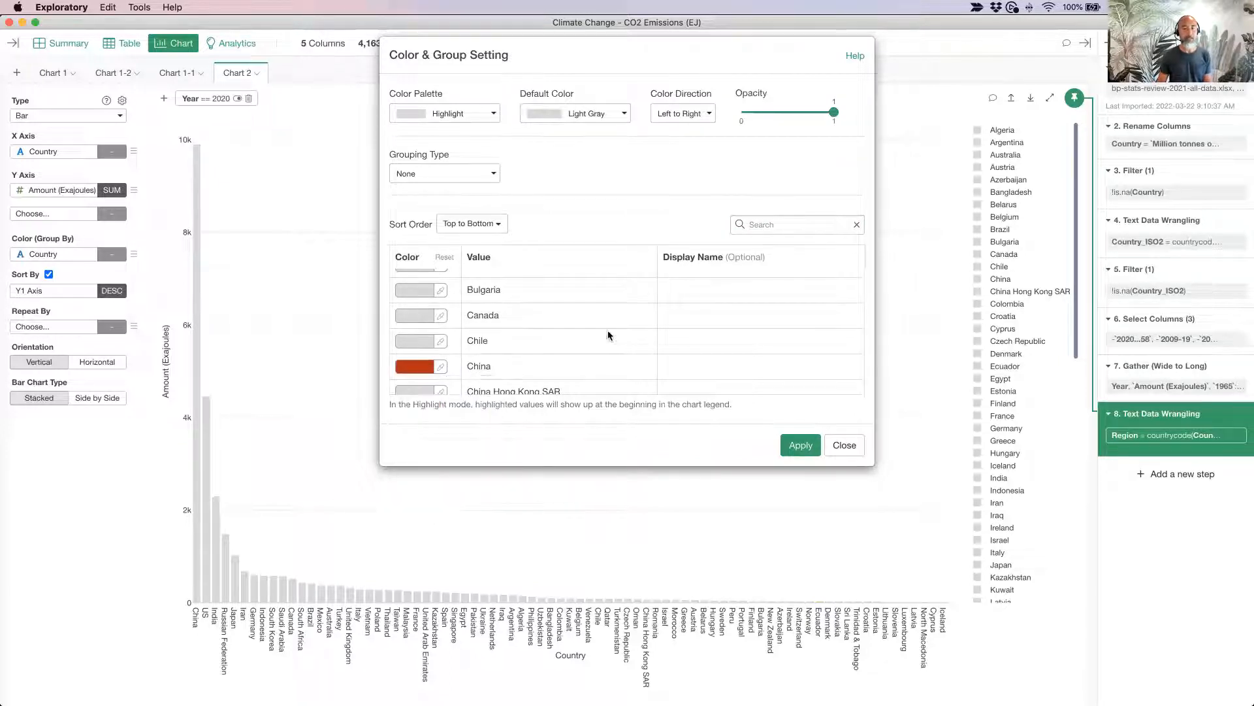
Find Japan in the list of values and set its highlight color to Light Red
click(779, 226)
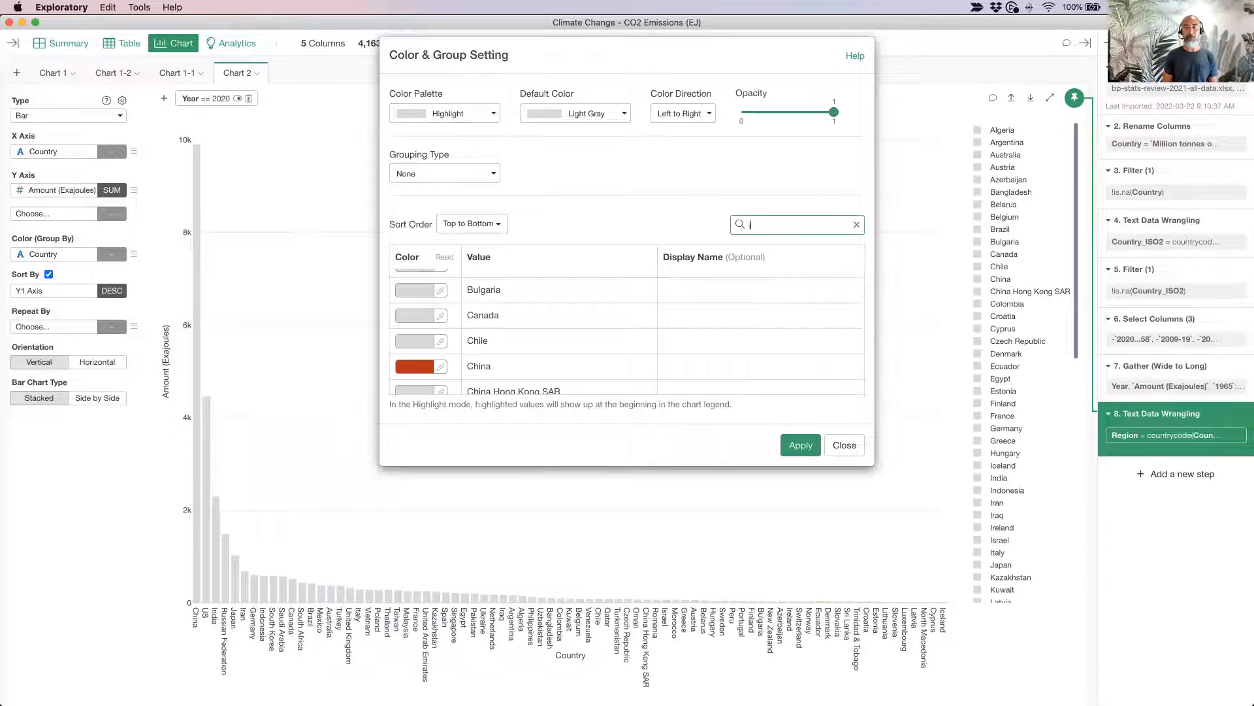
text(japa)
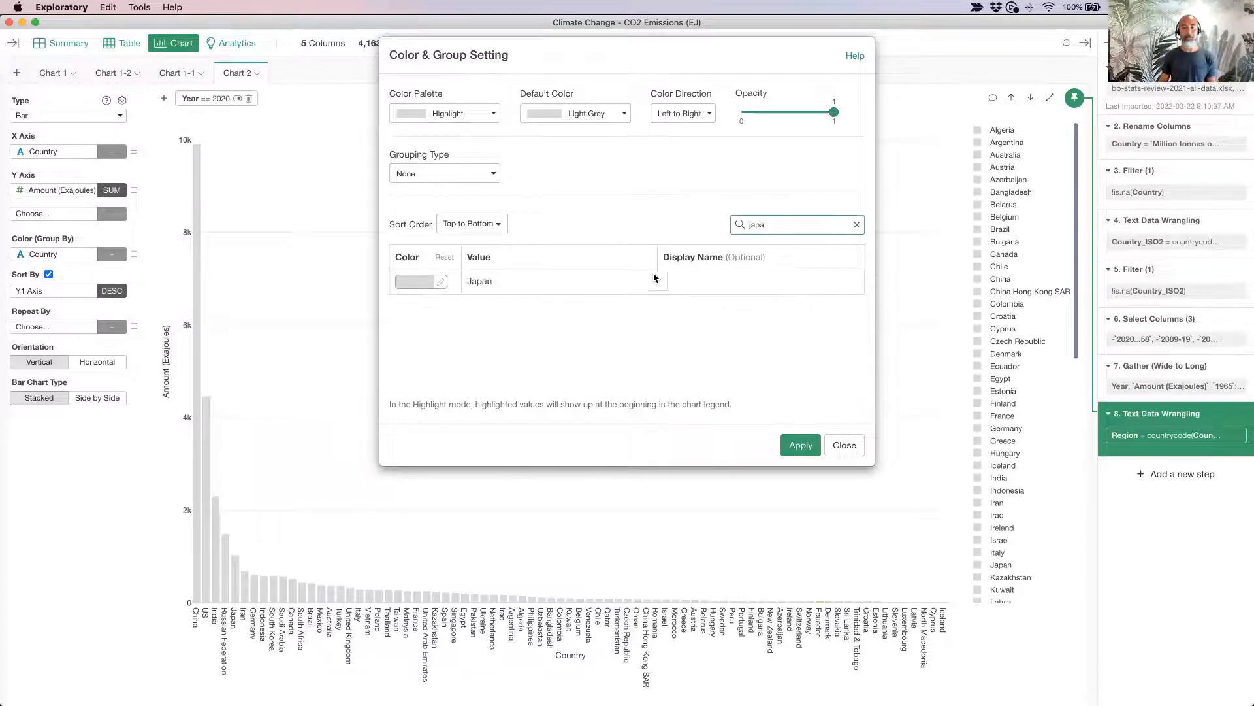
click(409, 284)
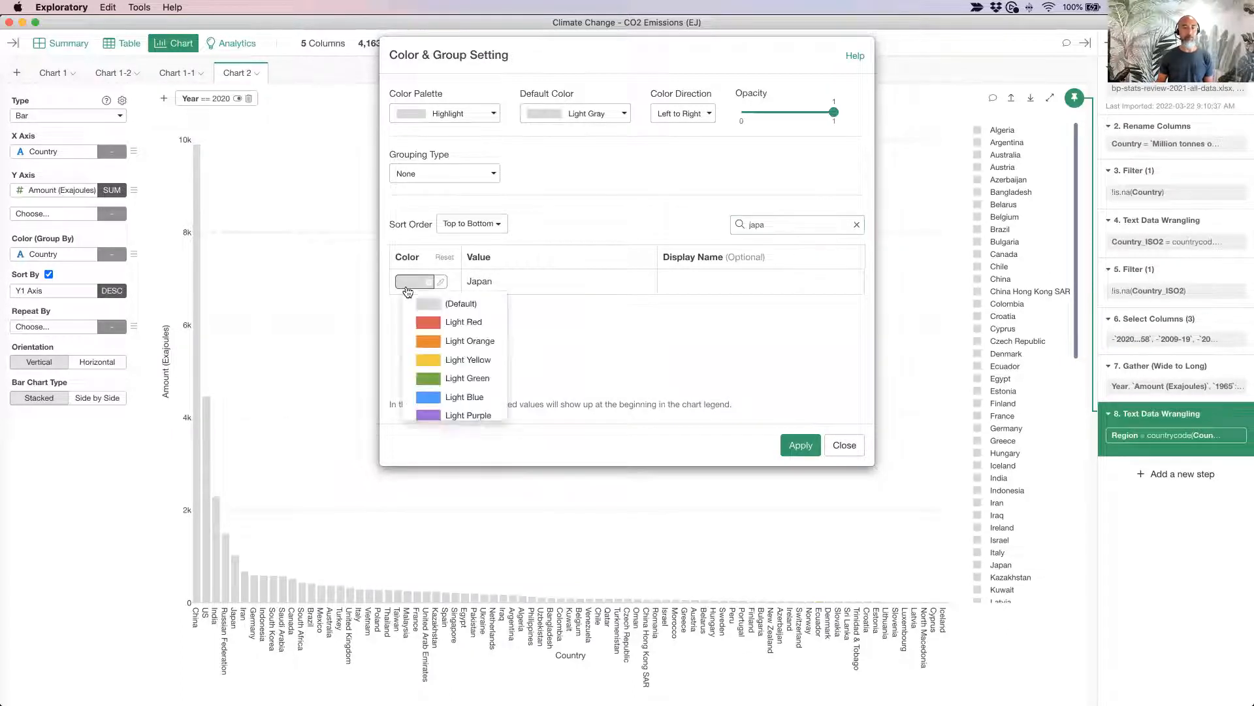
click(441, 323)
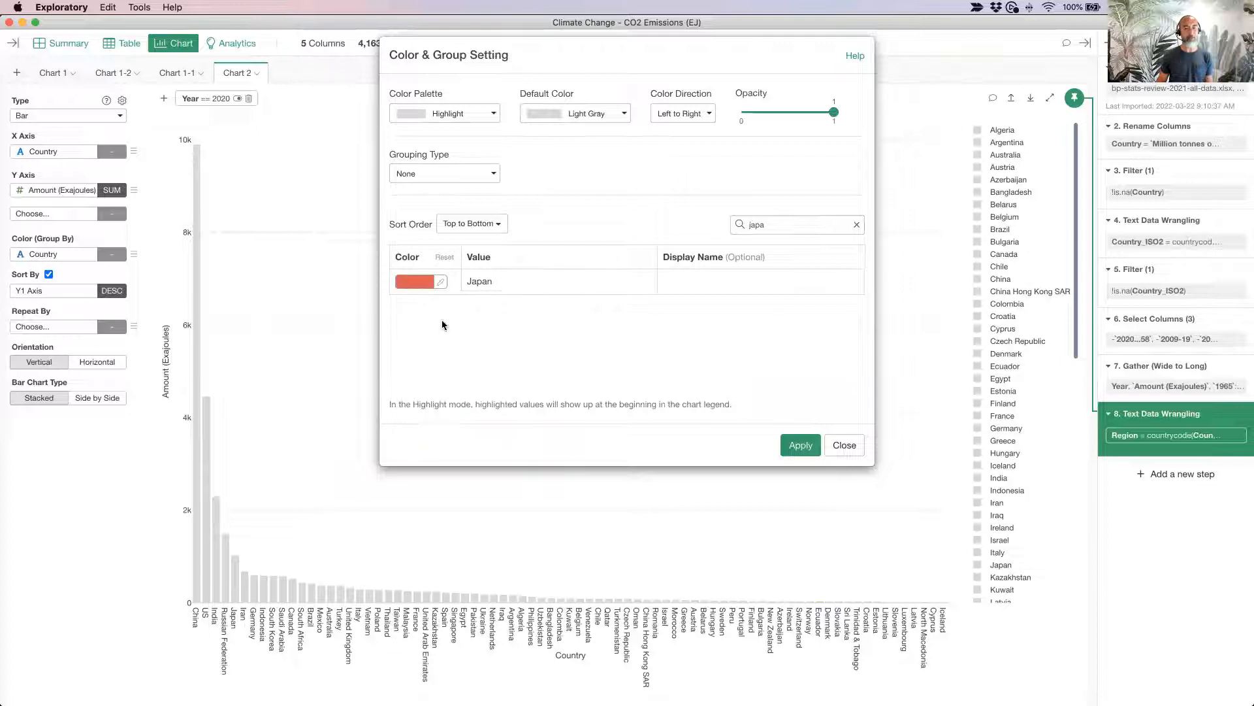
Find US in the list of values and set its highlight color to Light Blue
double_click(768, 228)
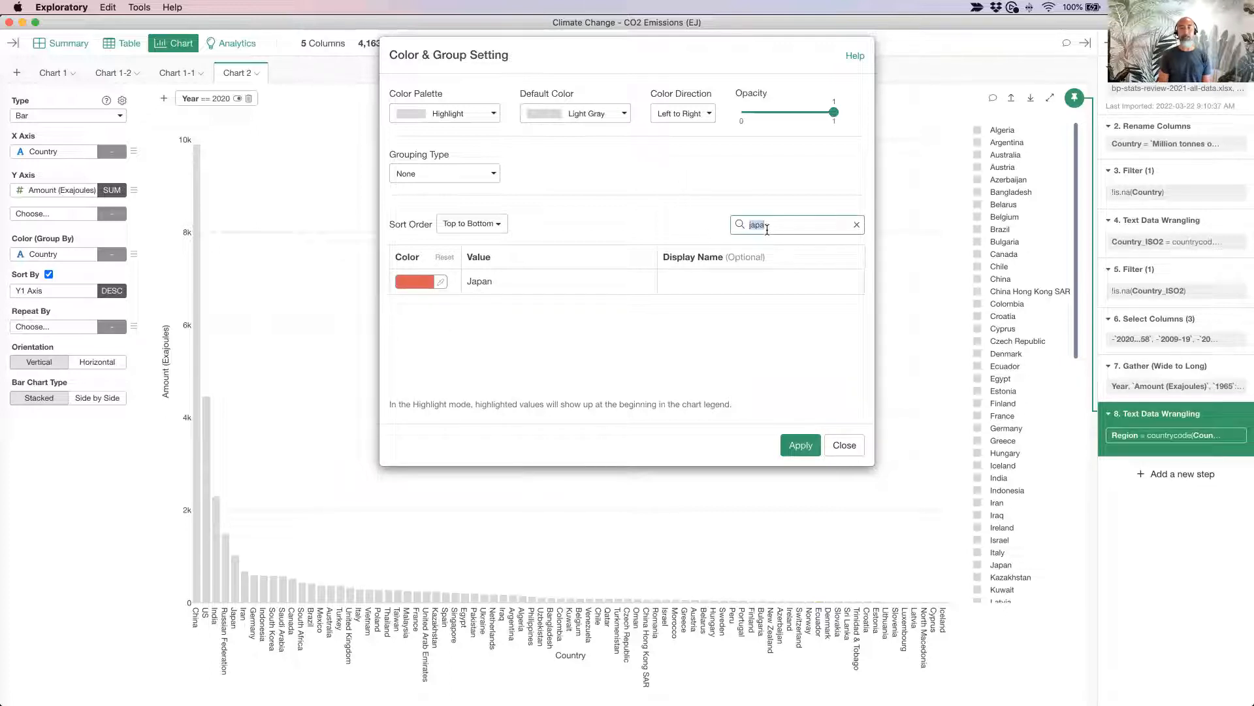
text(us)
scroll(566, 324, down, 1)
click(416, 382)
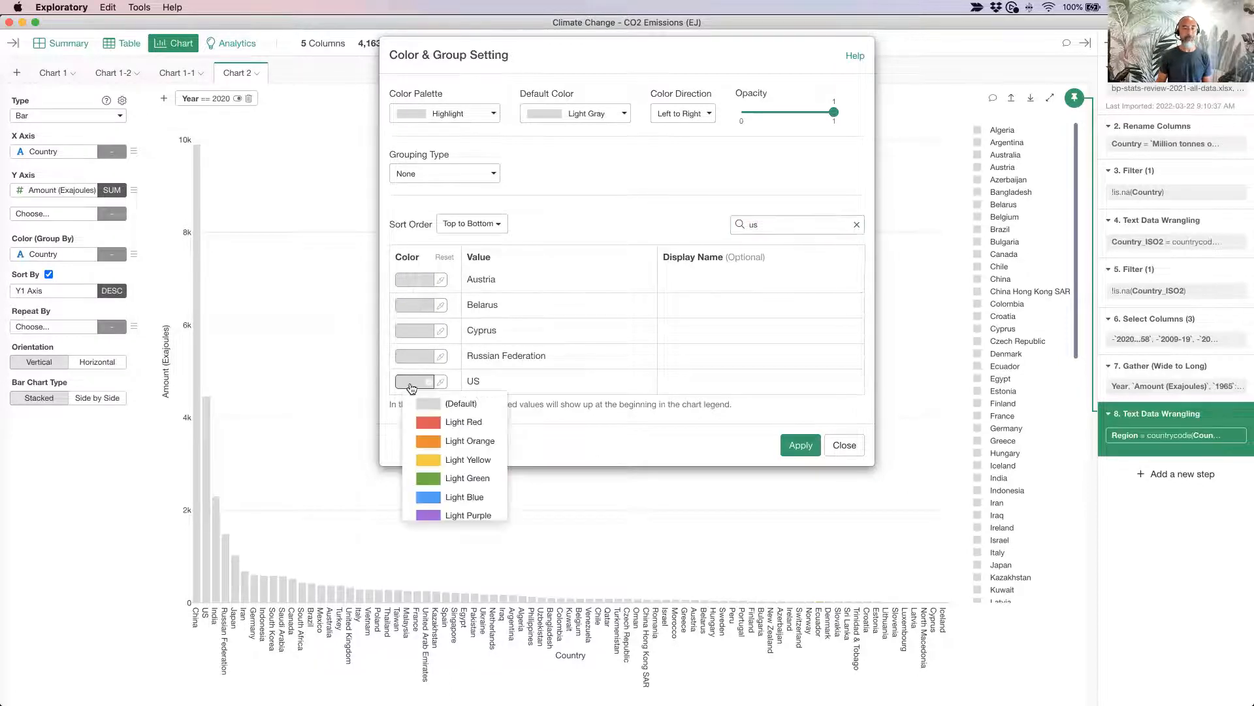
click(462, 498)
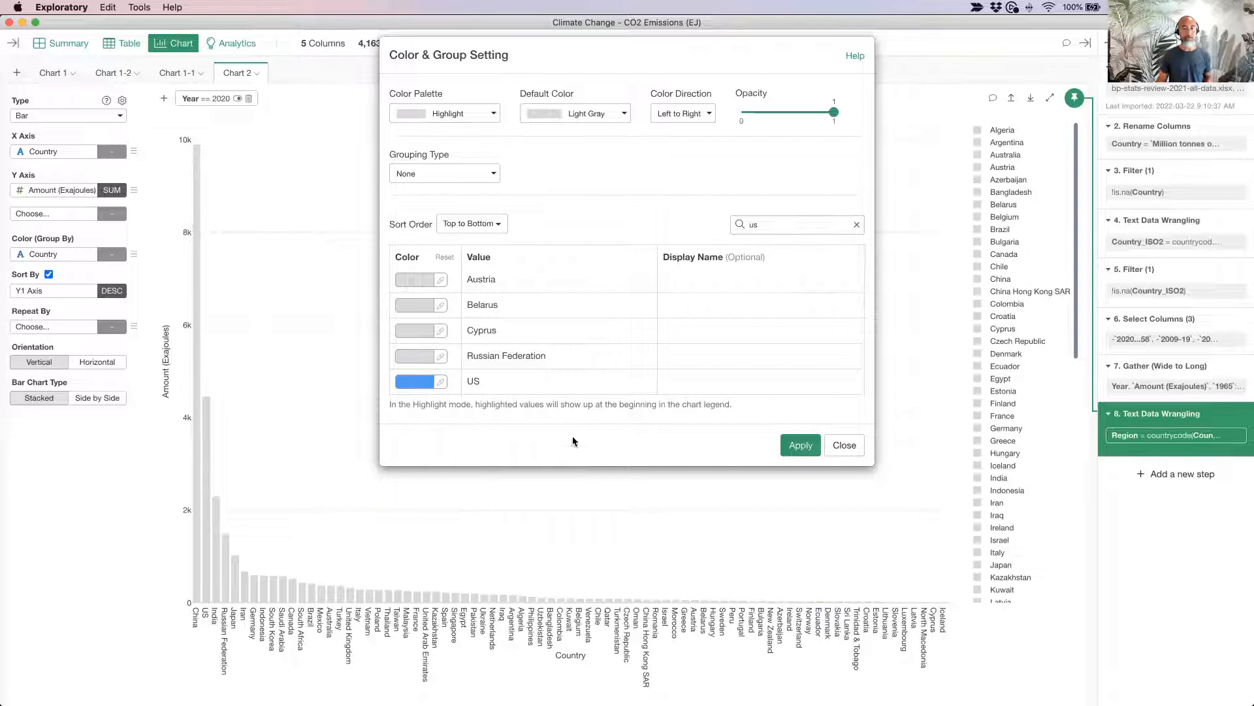
Apply the China, Japan and US highlight colors to the chart and close the color settings
click(804, 224)
click(856, 225)
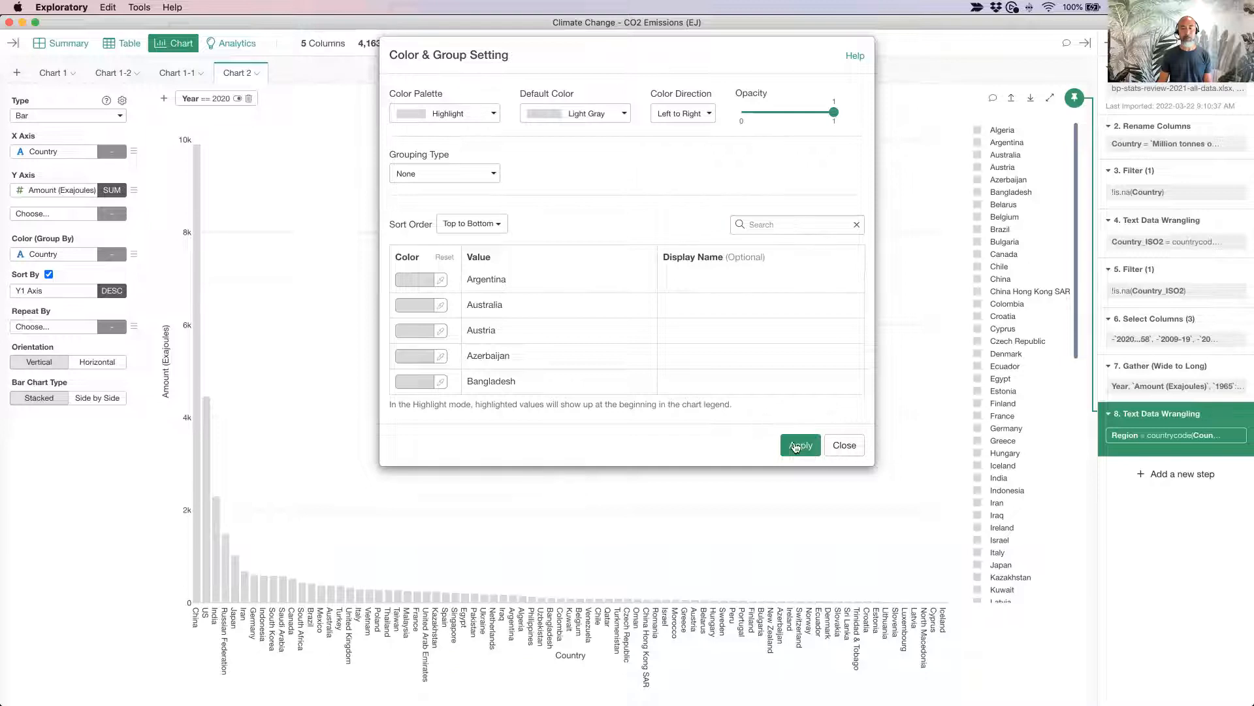
click(796, 446)
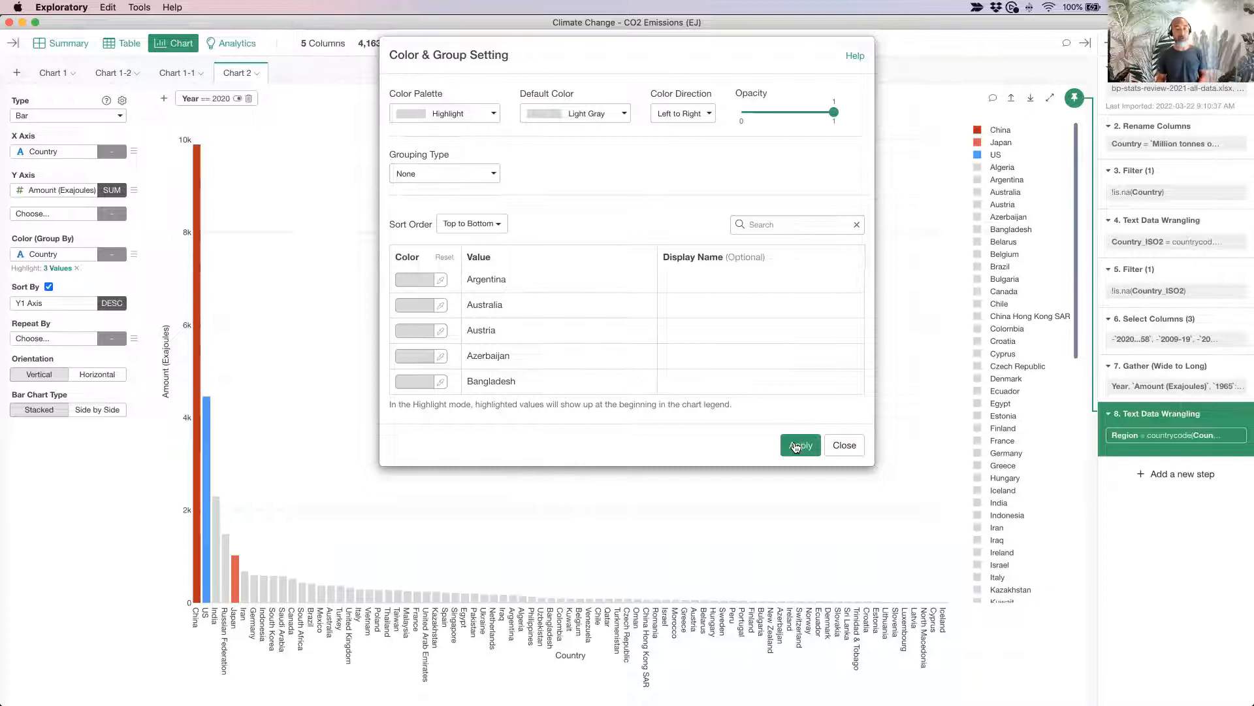
click(845, 446)
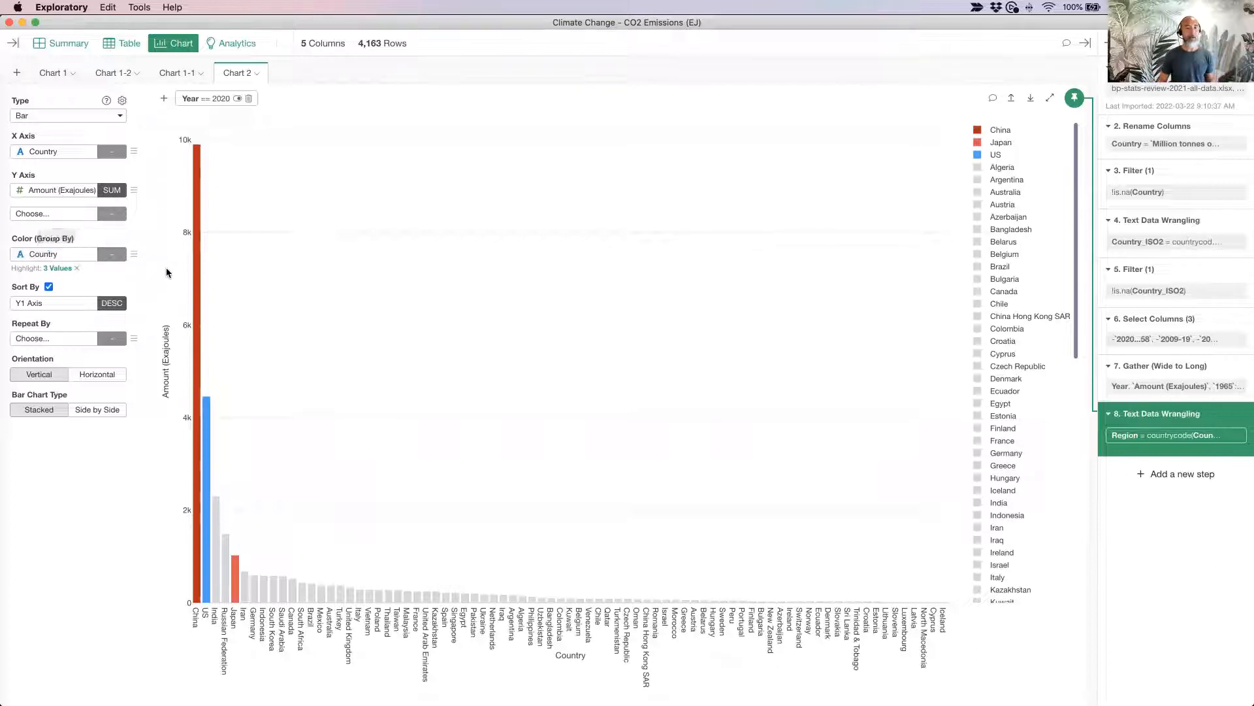
mouse_move(196, 268)
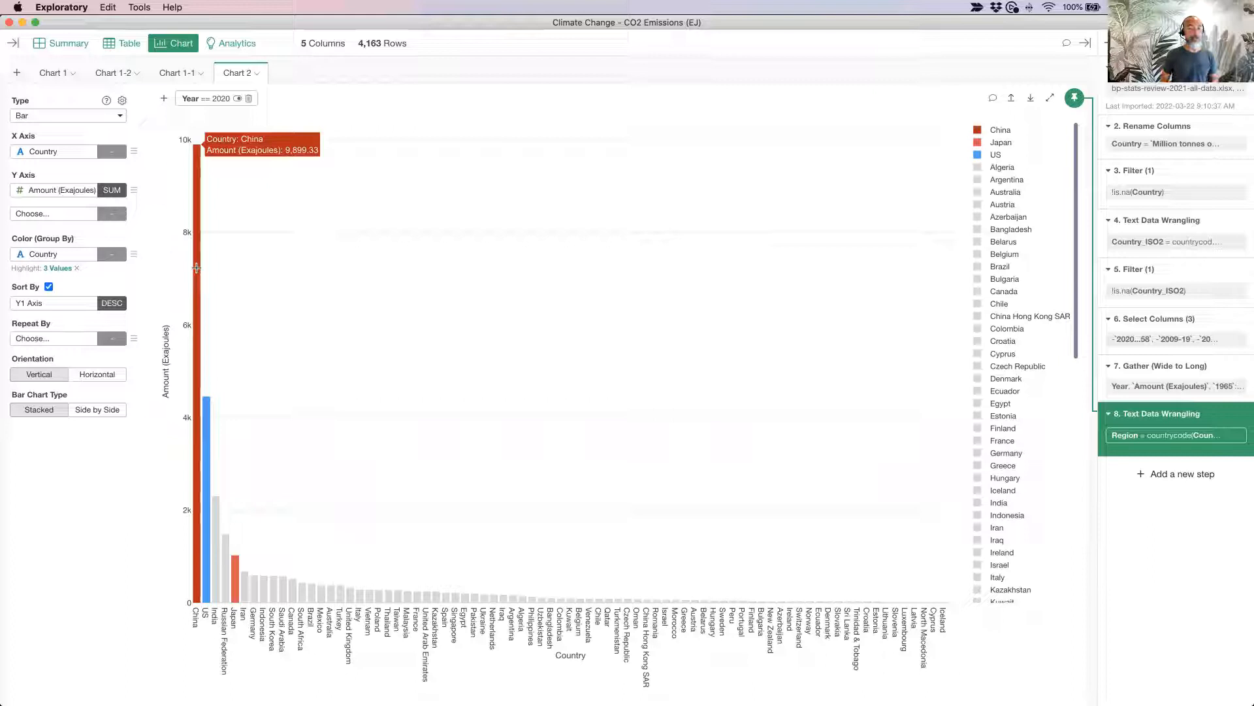
mouse_move(216, 514)
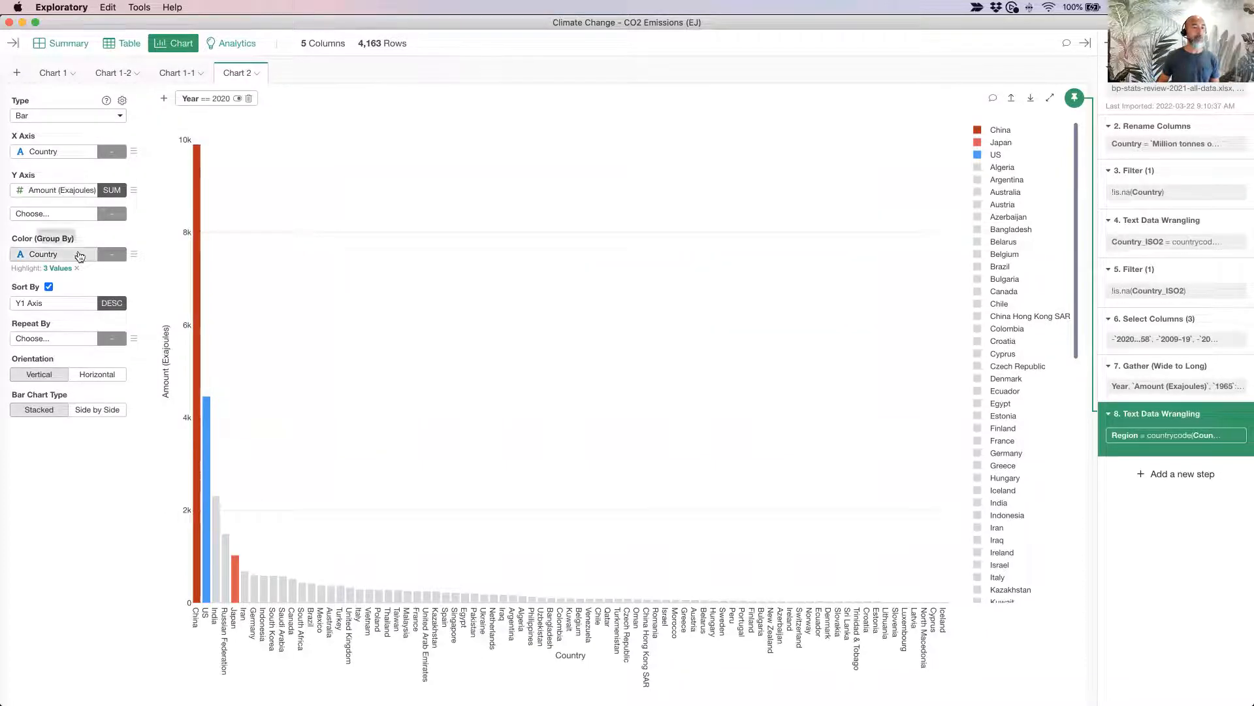
Color the bars by (Y Axis Values) and remove the highlight setting
click(48, 261)
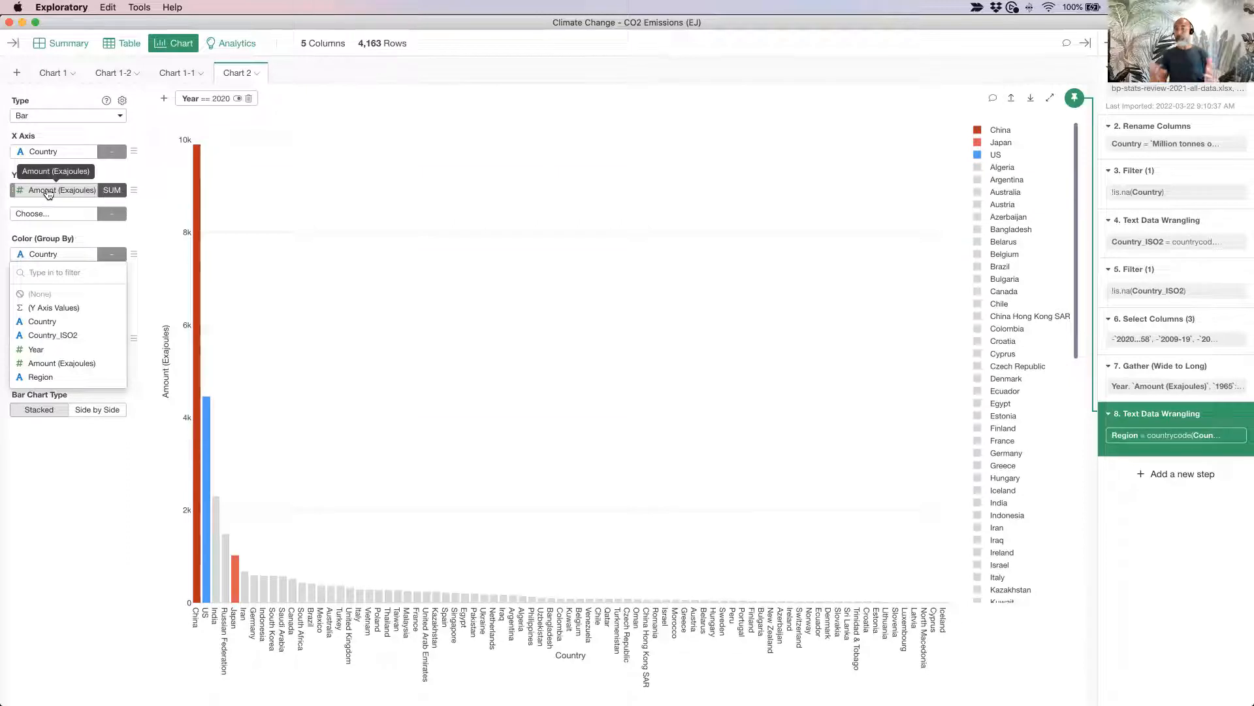
click(64, 308)
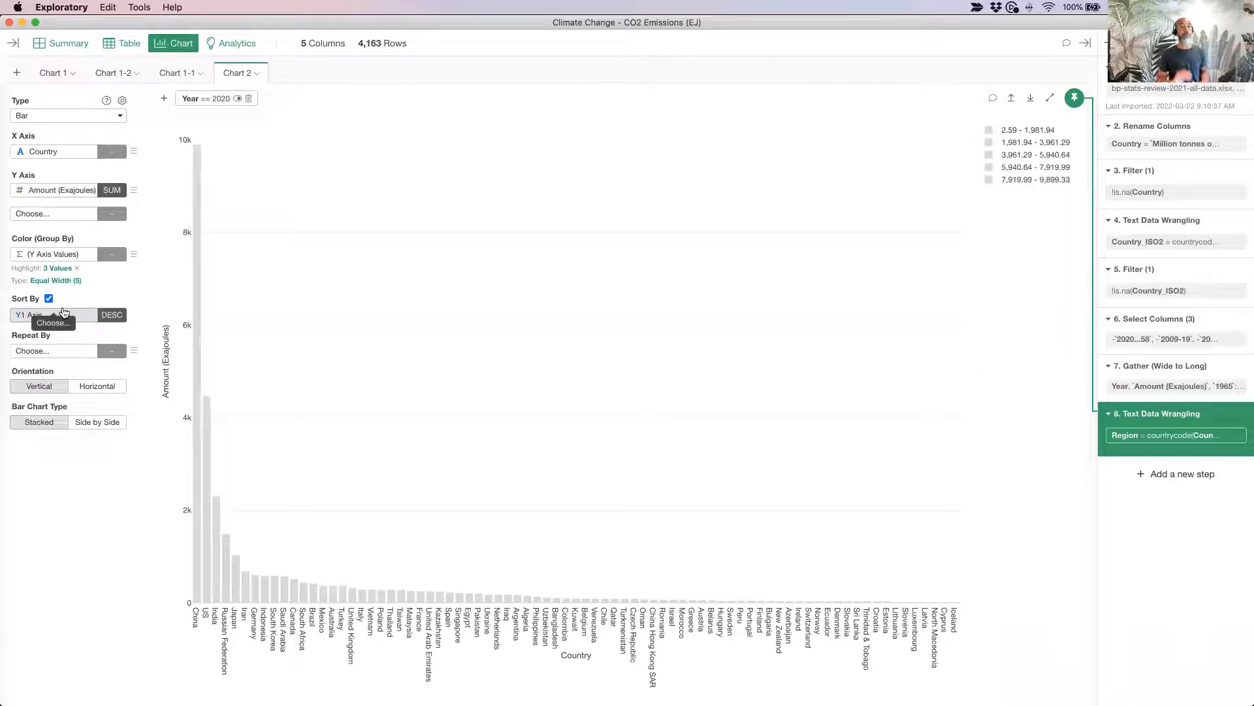
click(77, 268)
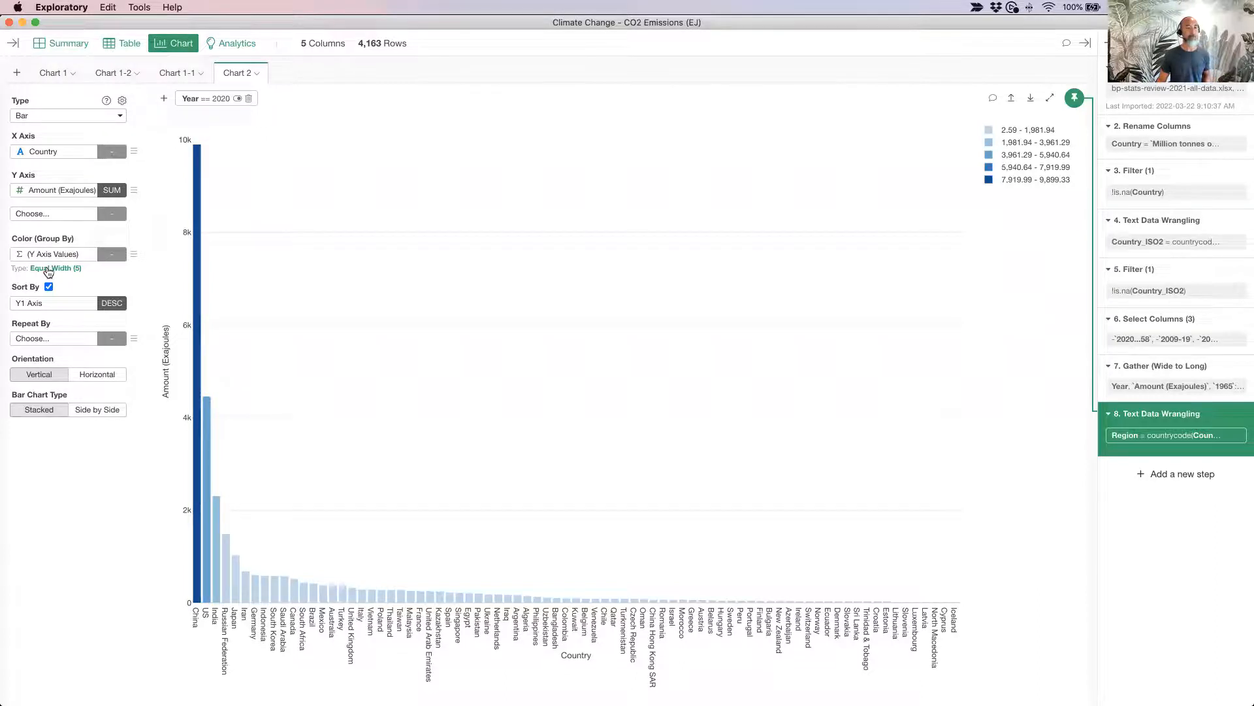
Change the color palette of the Y axis value groups to Yellow-Orange-Red and apply it to the chart
click(48, 271)
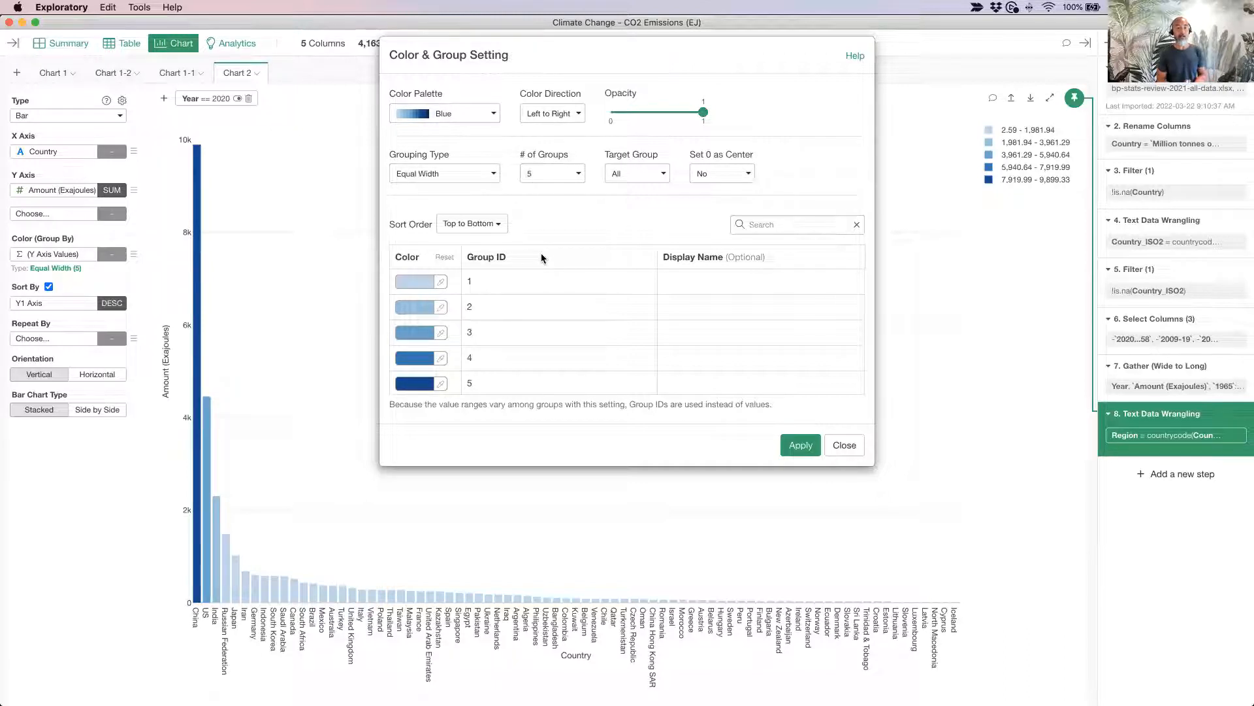
click(446, 115)
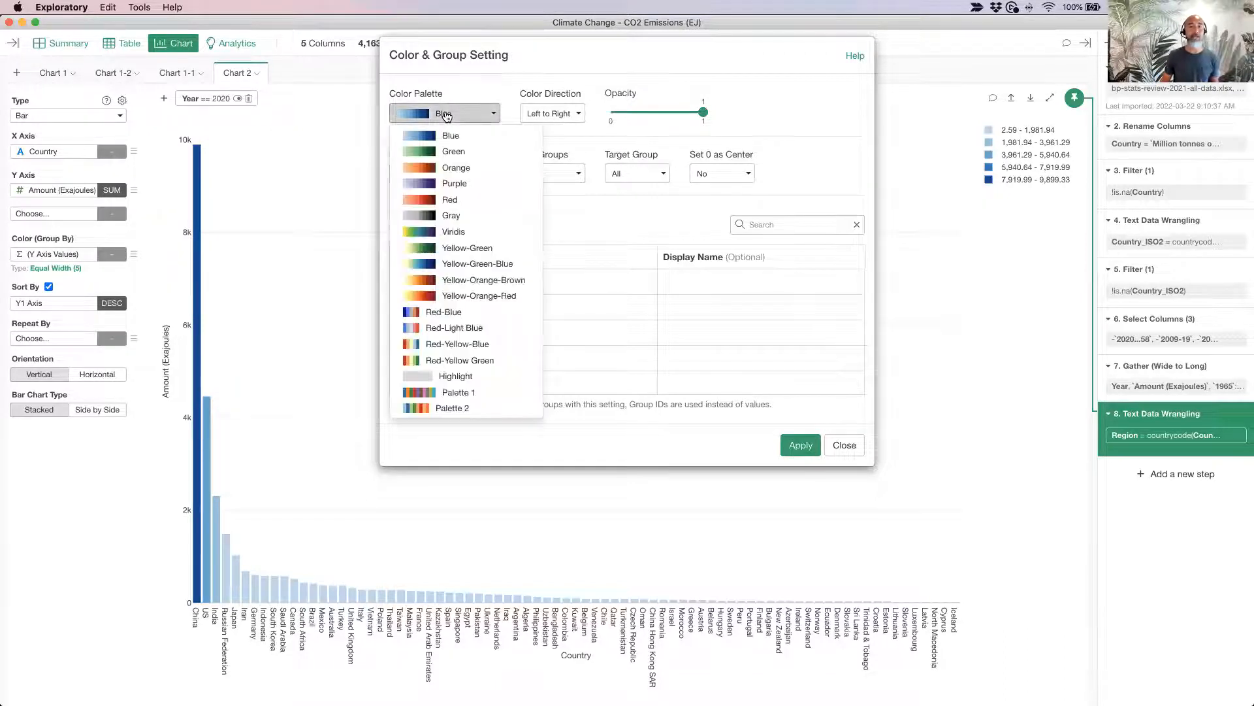
click(475, 300)
click(806, 447)
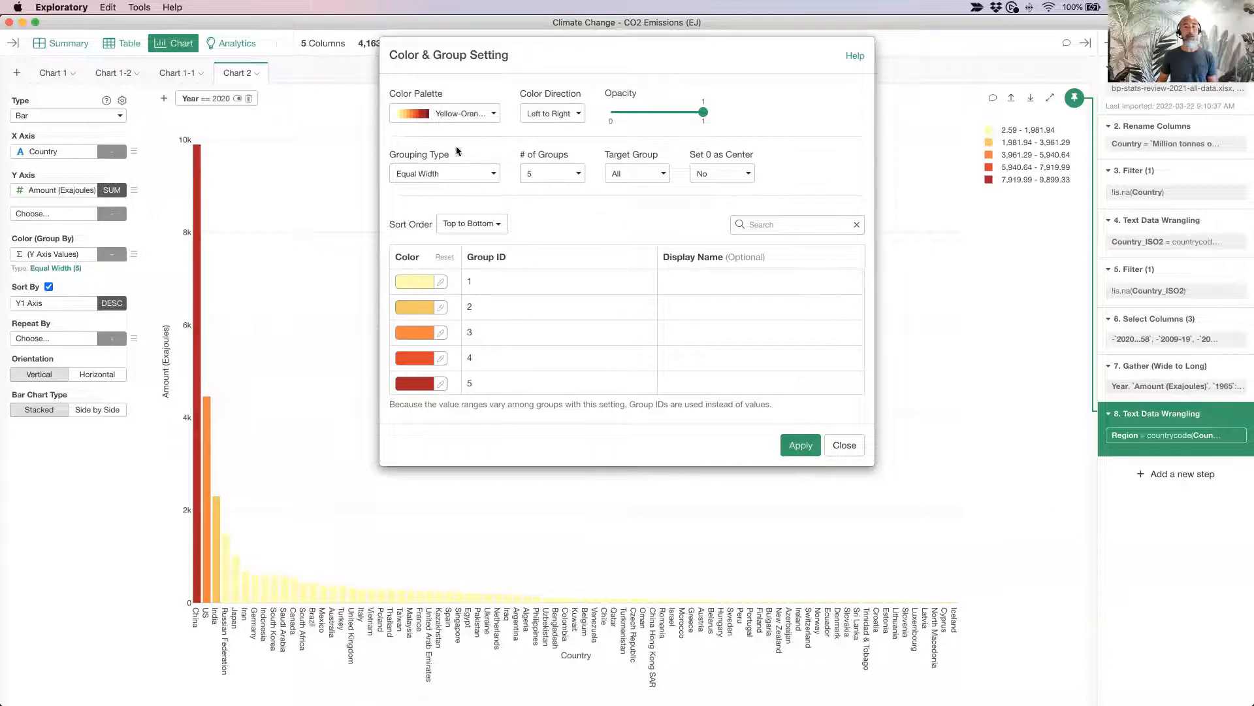
Set the grouping type of the color groups to Equal Frequency and apply it to the chart
click(477, 175)
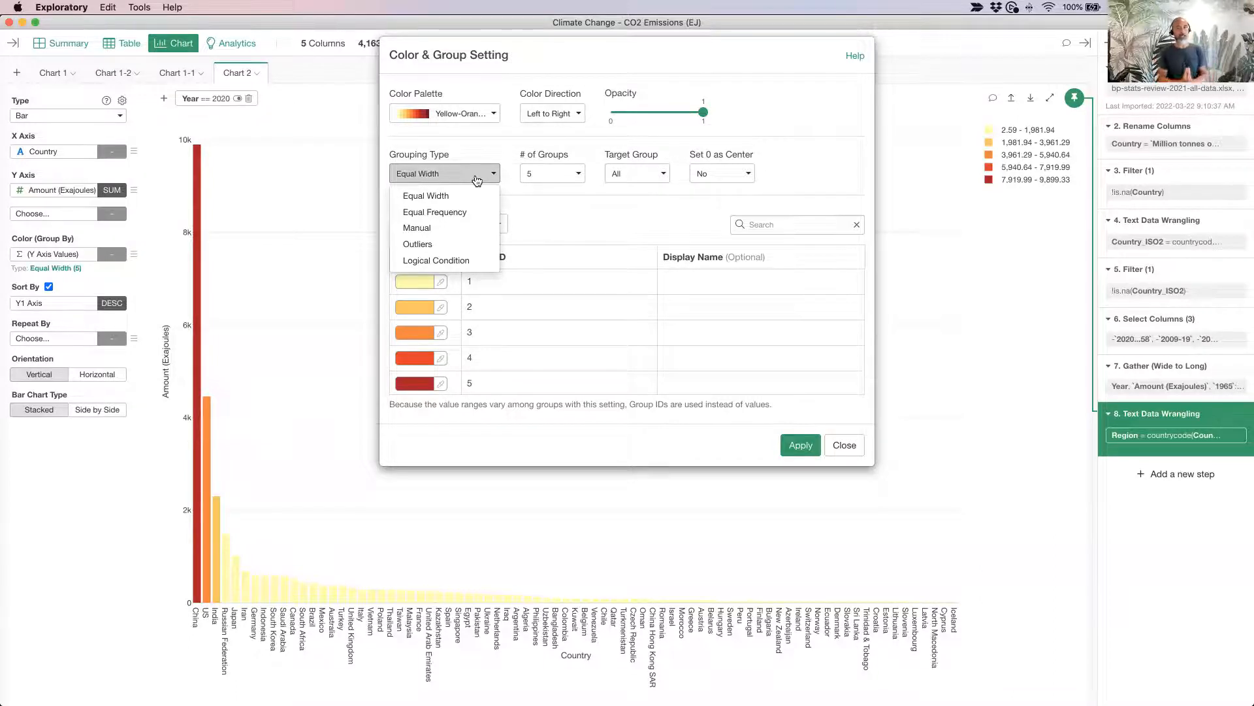
click(472, 212)
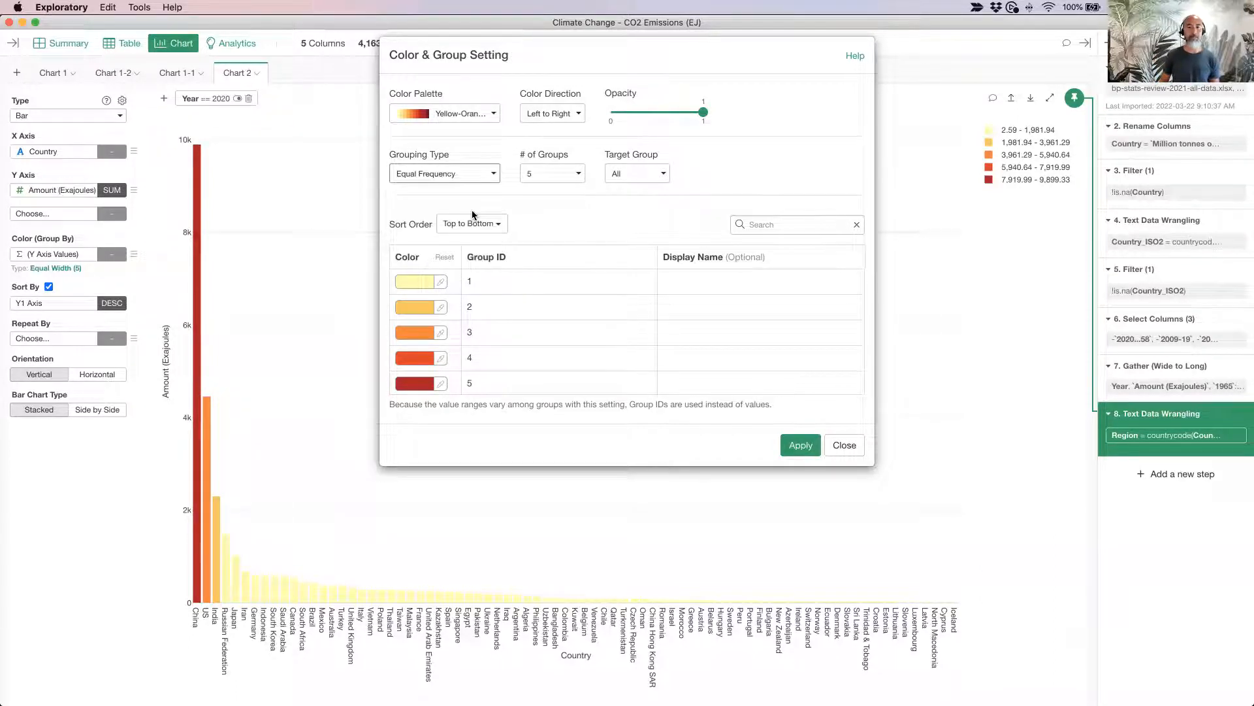
click(798, 447)
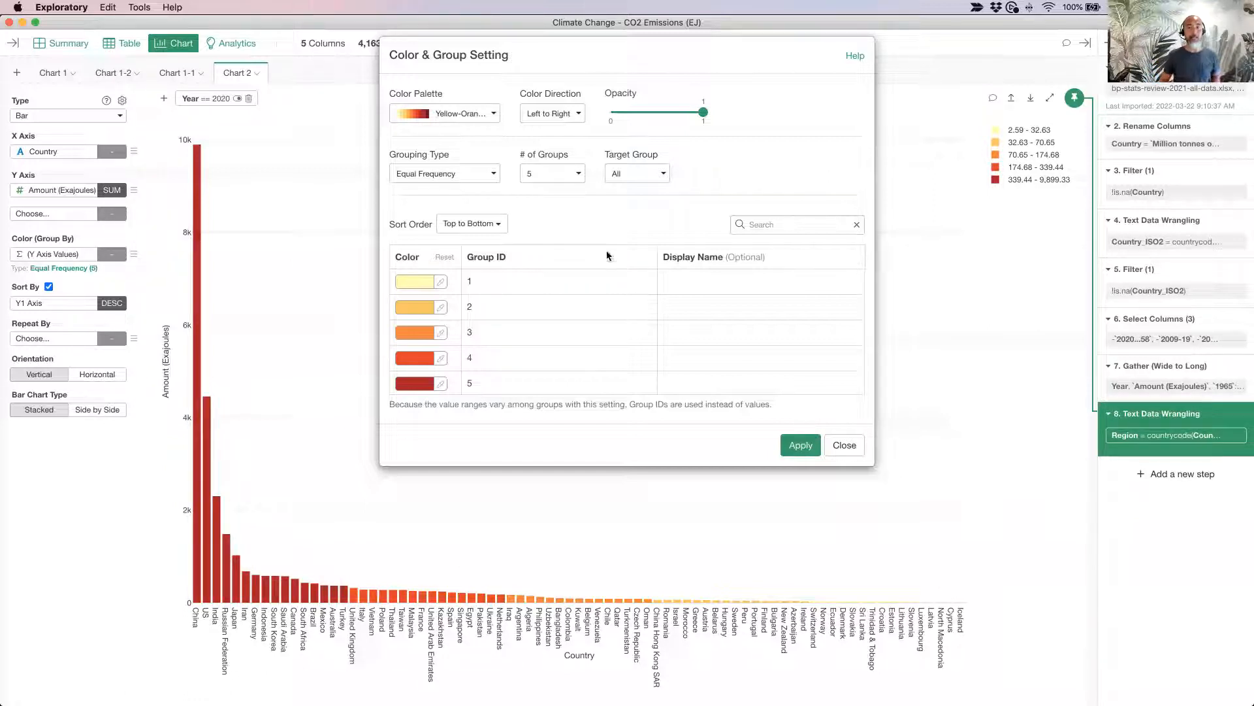
Review the available grouping types for the color groups and close the color settings
click(452, 173)
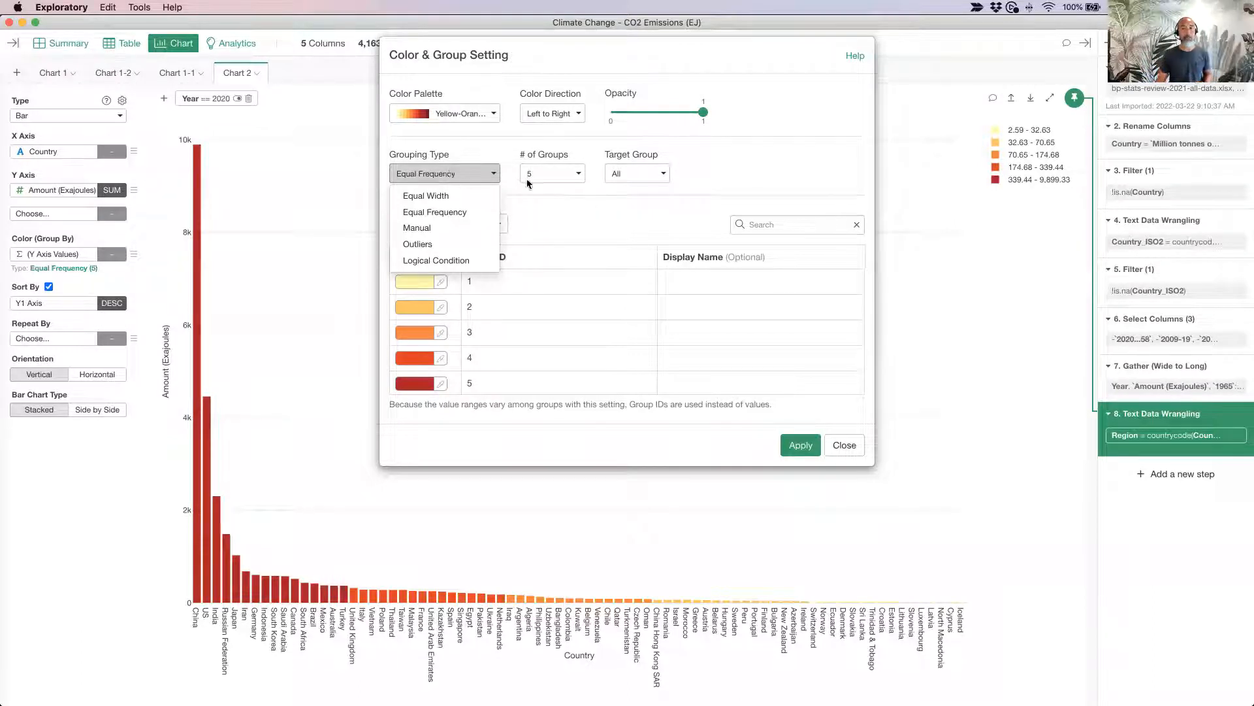
click(589, 213)
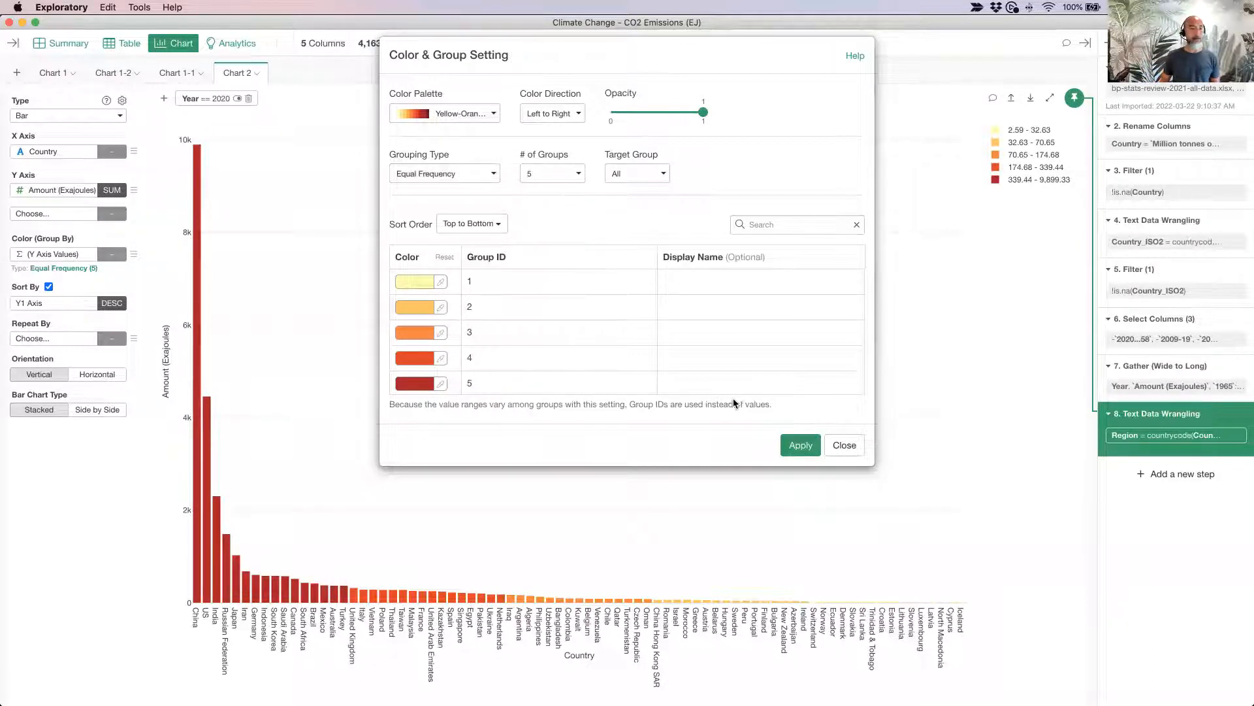
click(842, 447)
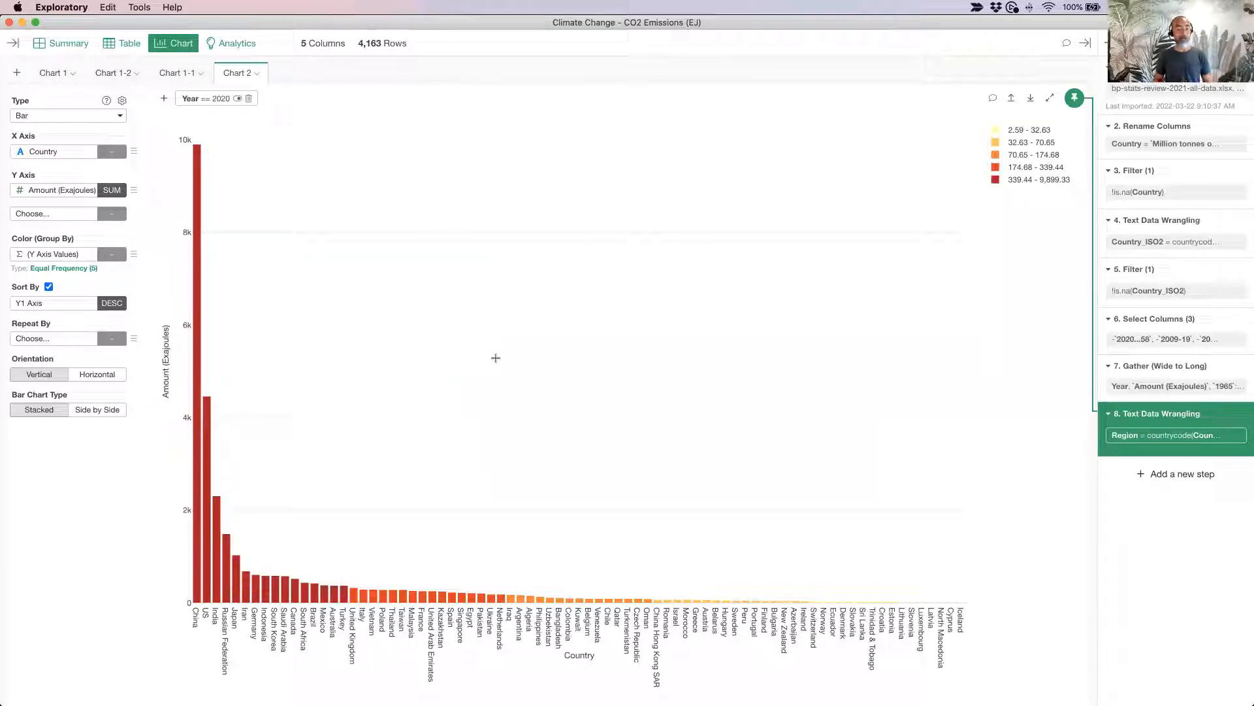
Switch to Keynote, present the slide comparing values with one year ago, and return to Exploratory
key(super+Tab)
key(Tab)
key(super+shift+Tab)
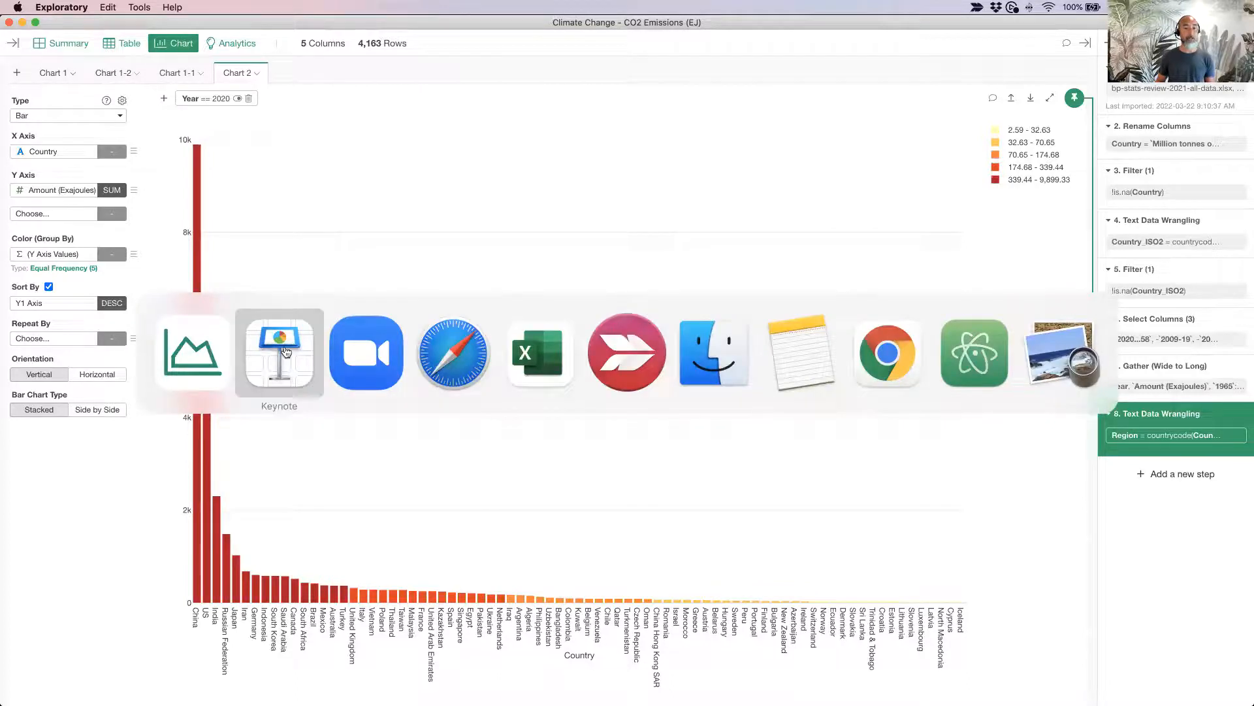
scroll(57, 417, down, 15)
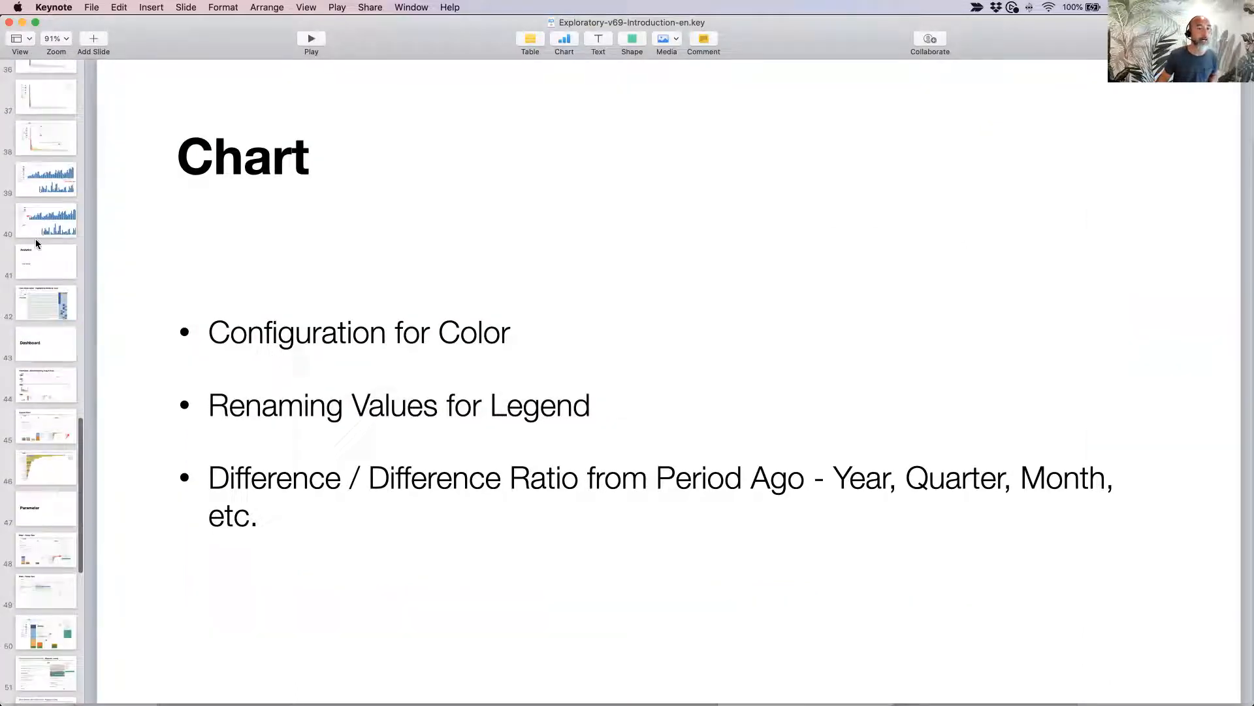
click(42, 174)
click(312, 40)
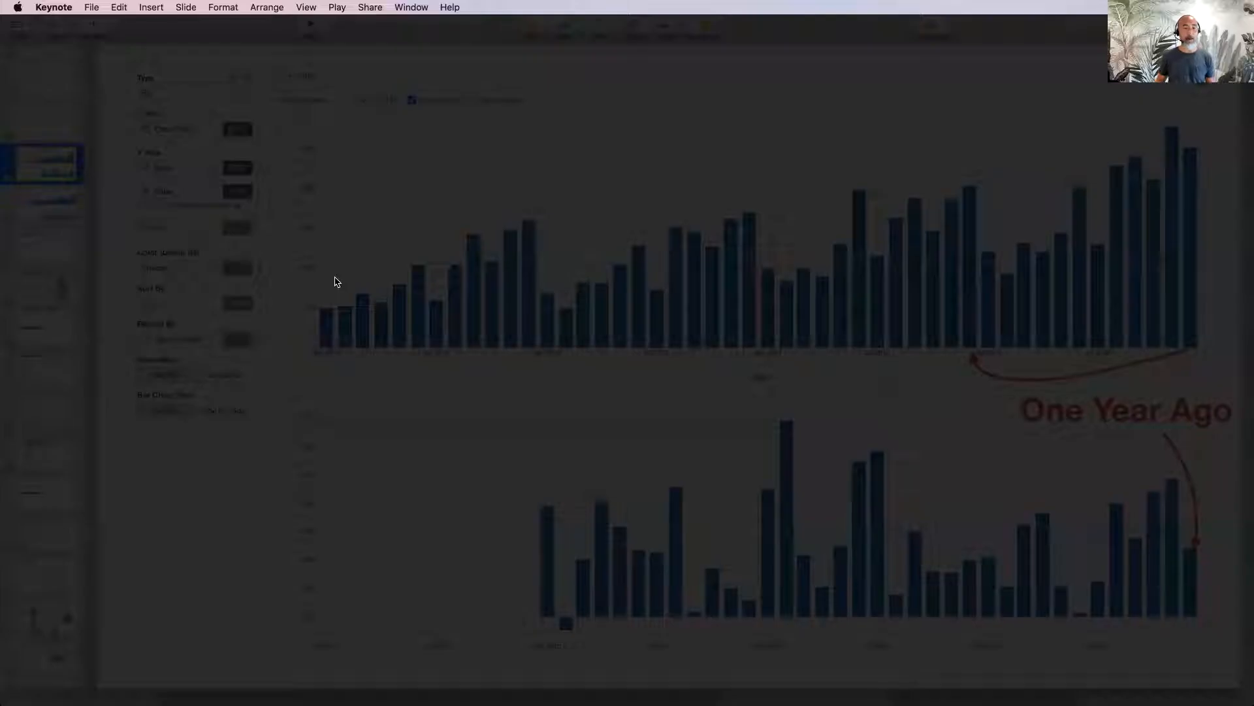
key(super+Tab)
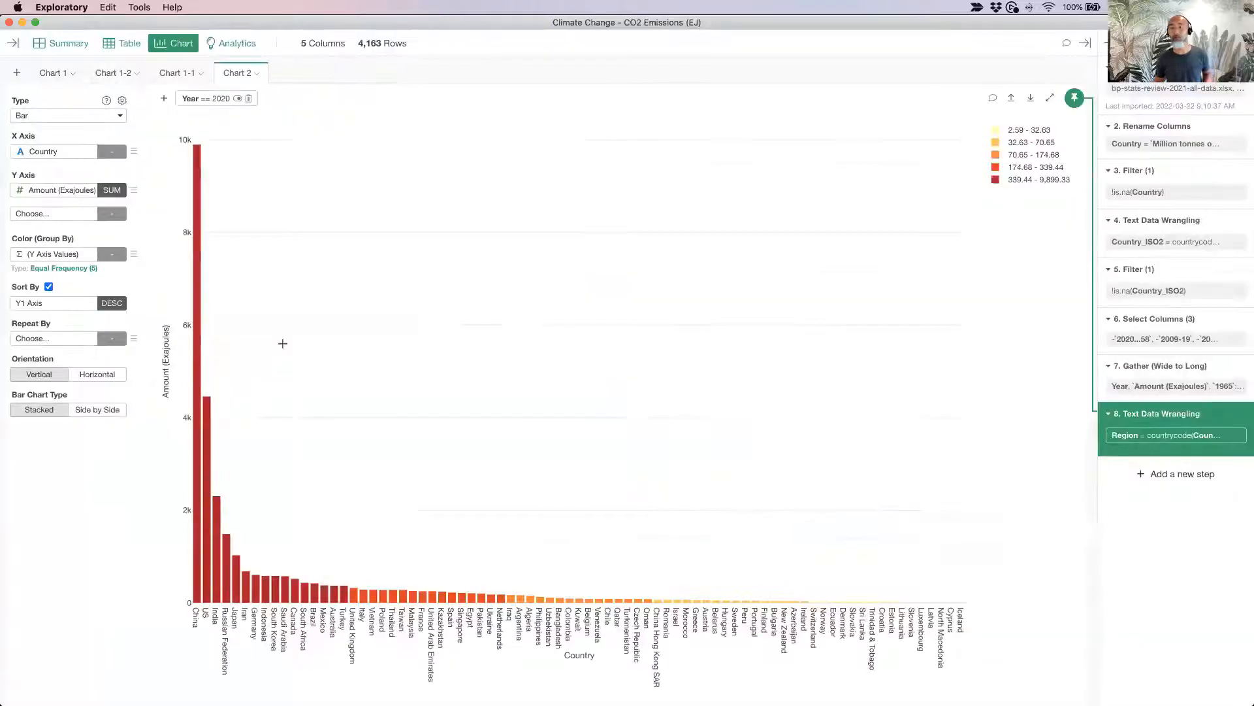
Add a new bar chart to the CO2 Emissions (EJ) data frame
click(18, 73)
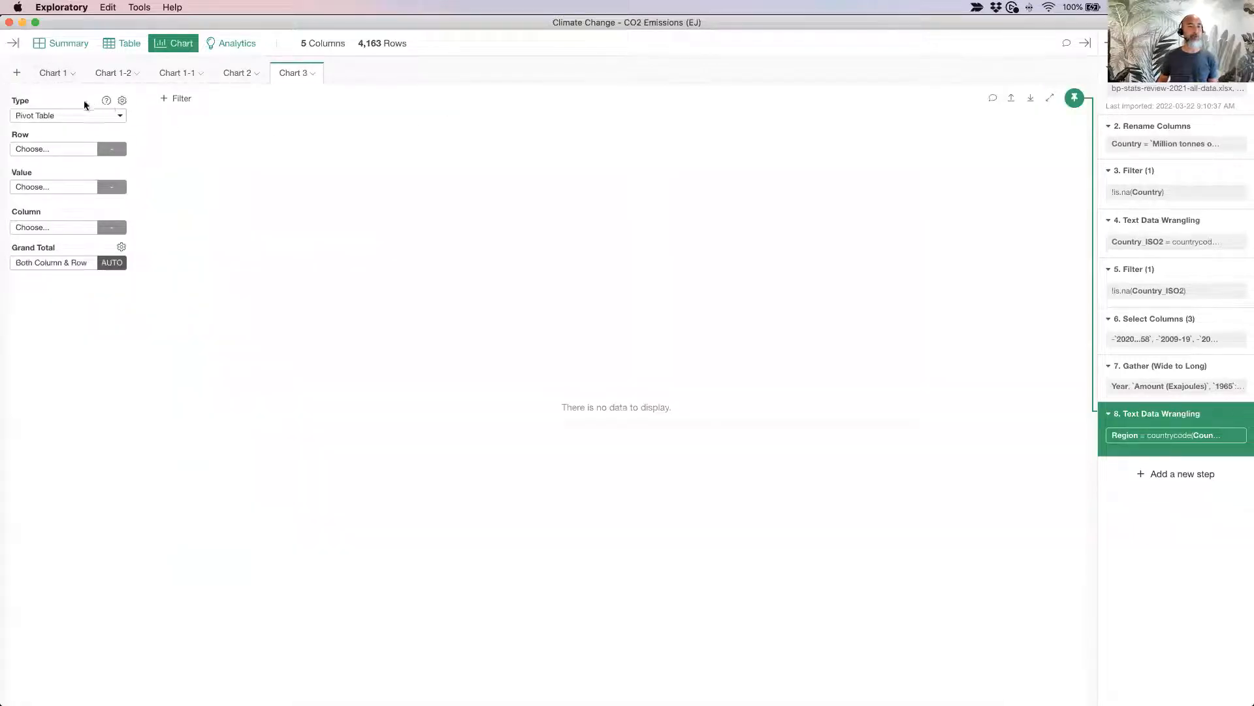
click(61, 115)
click(58, 192)
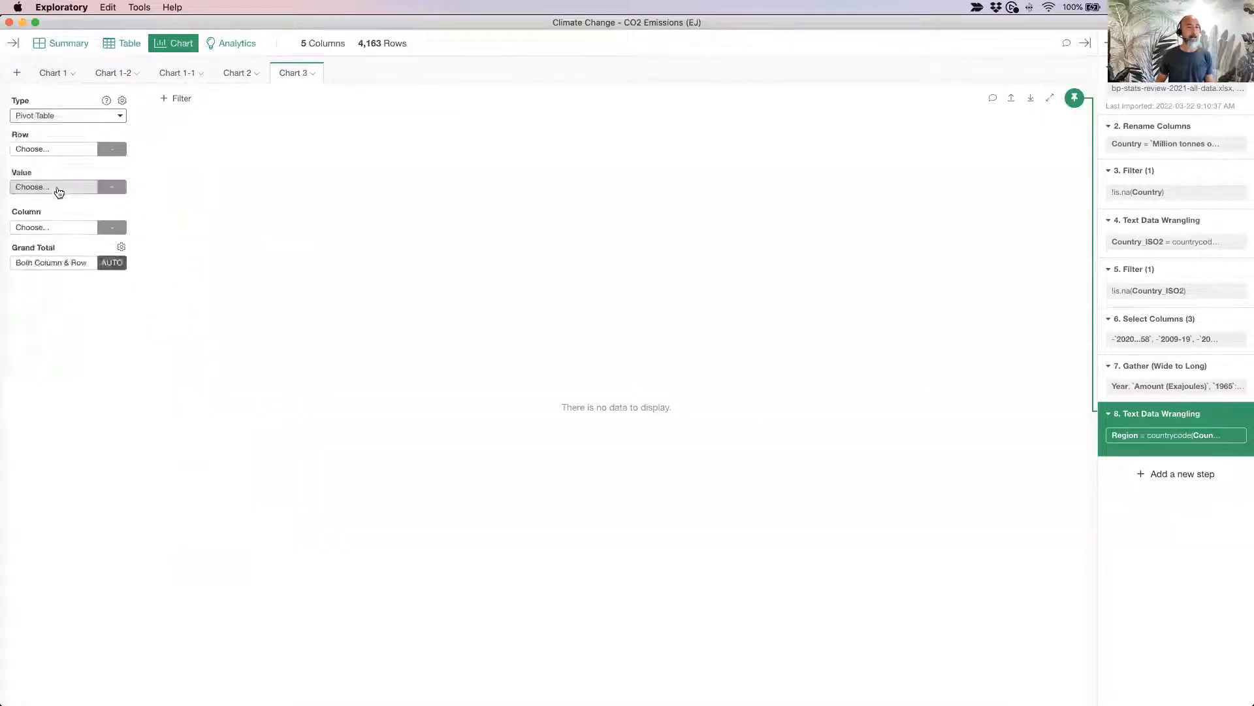
click(38, 152)
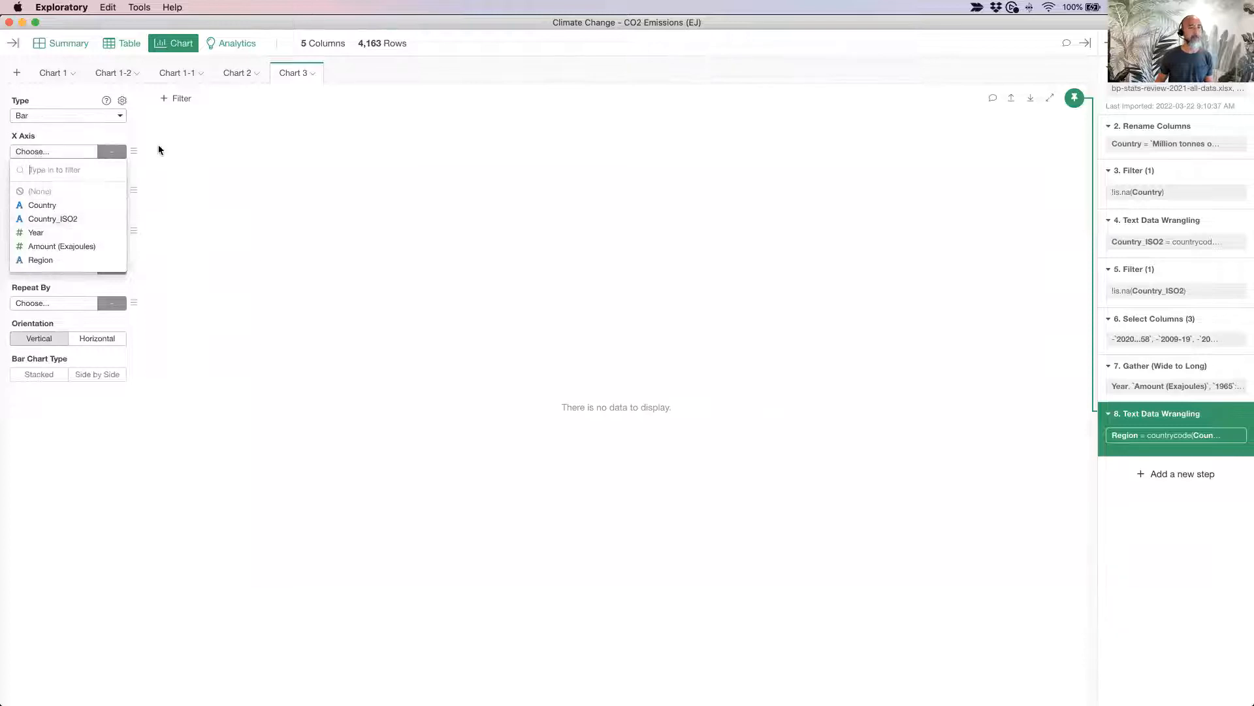
Open the Global Sales data frame and collapse the project's list of data frames
click(13, 42)
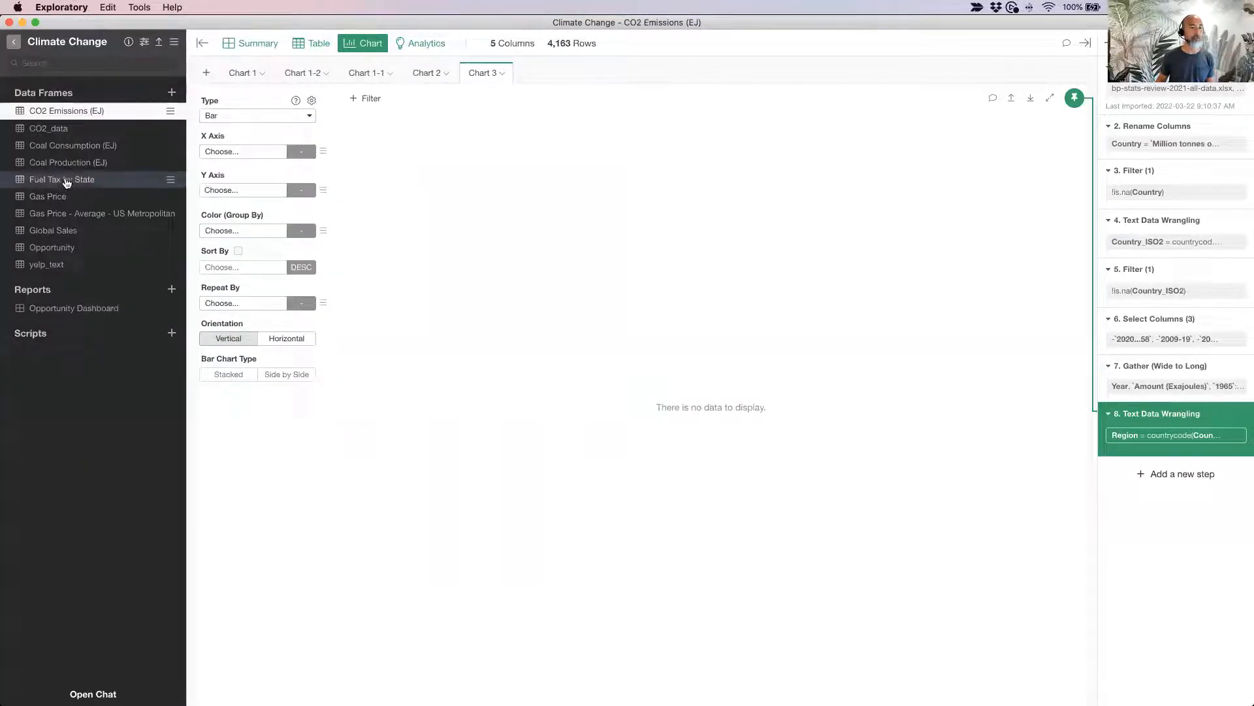
click(75, 233)
click(199, 43)
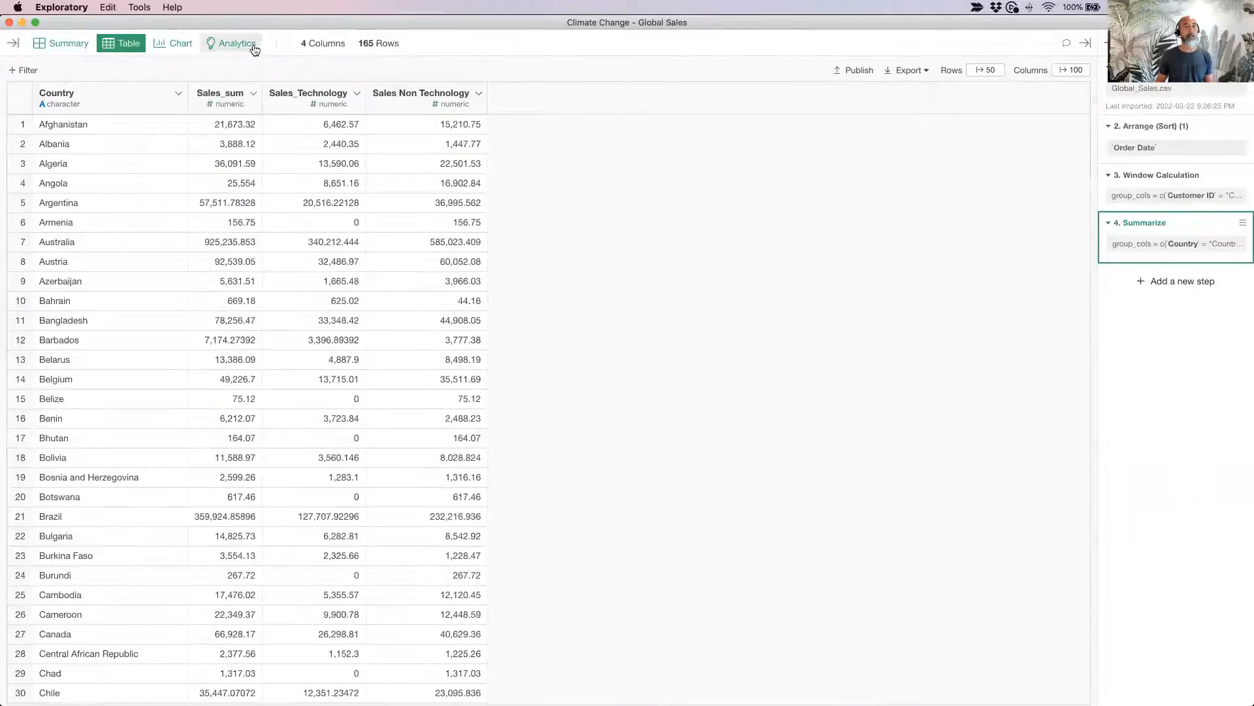
Create a new bar chart for Global Sales and base it on the Arrange (Sort) data wrangling step
click(173, 43)
click(12, 74)
click(45, 116)
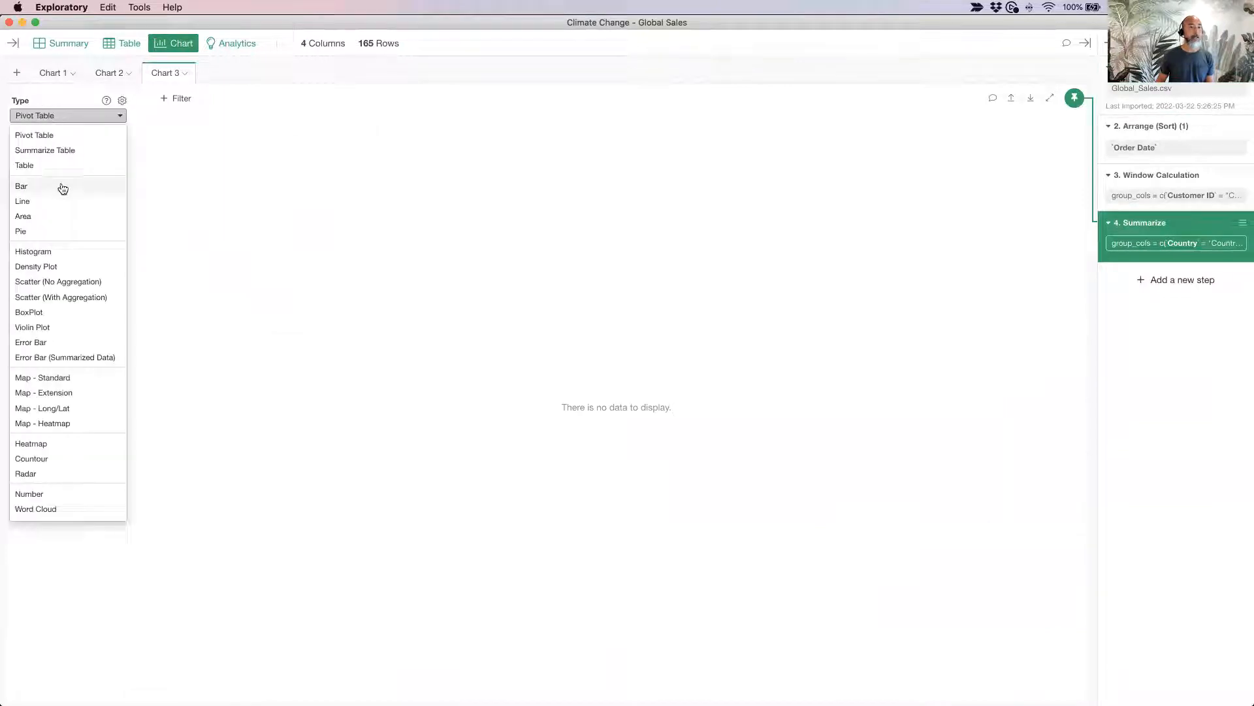
click(63, 187)
click(42, 153)
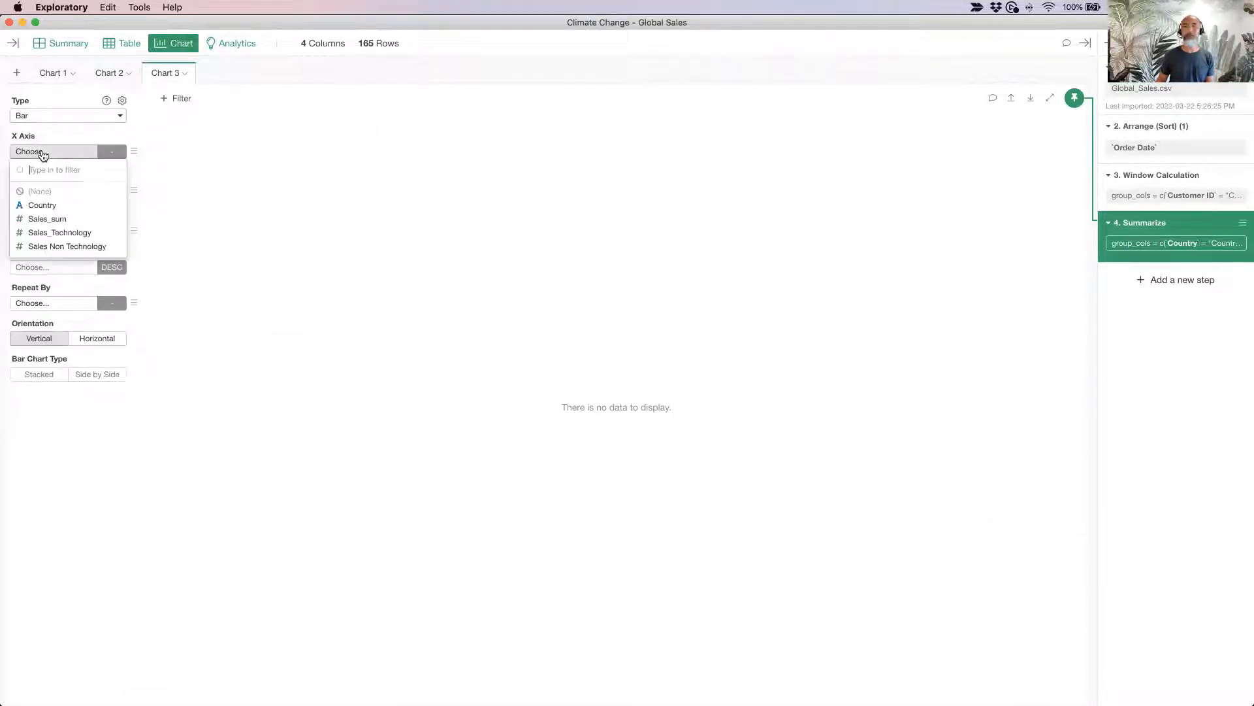
click(223, 167)
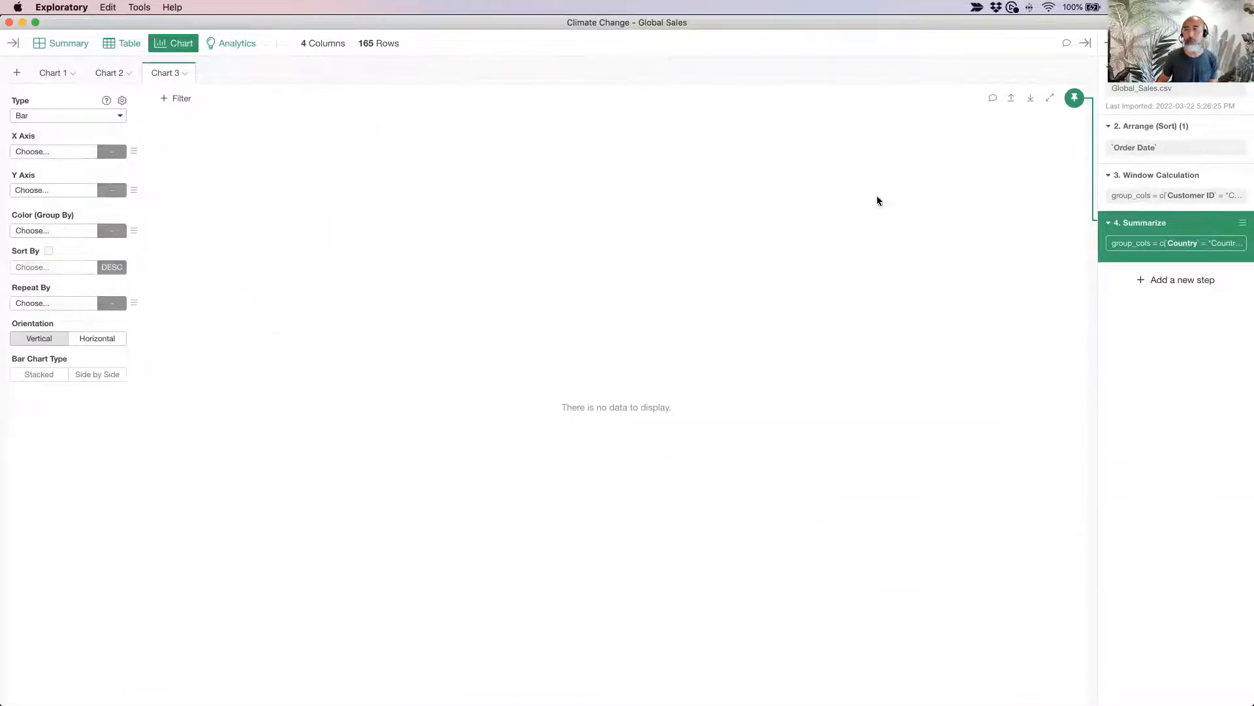
click(1134, 148)
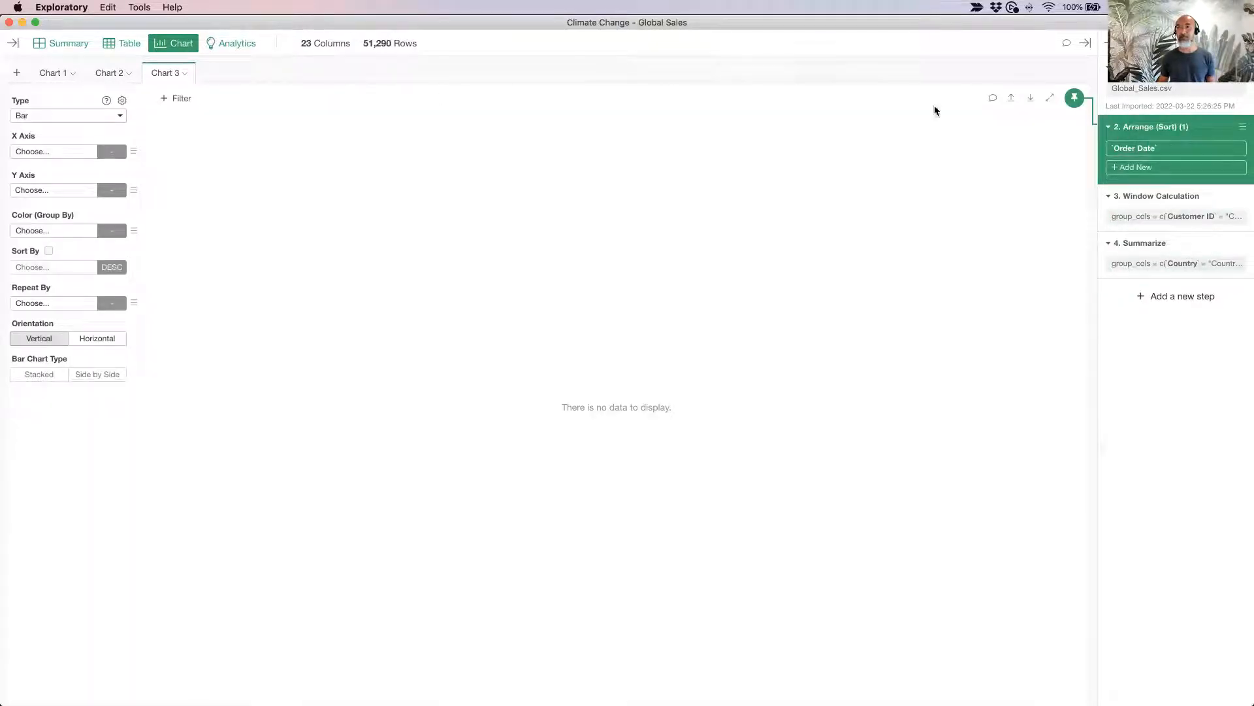
Assign Order Date rounded to Month to the X axis and Sales to the Y axis
click(36, 151)
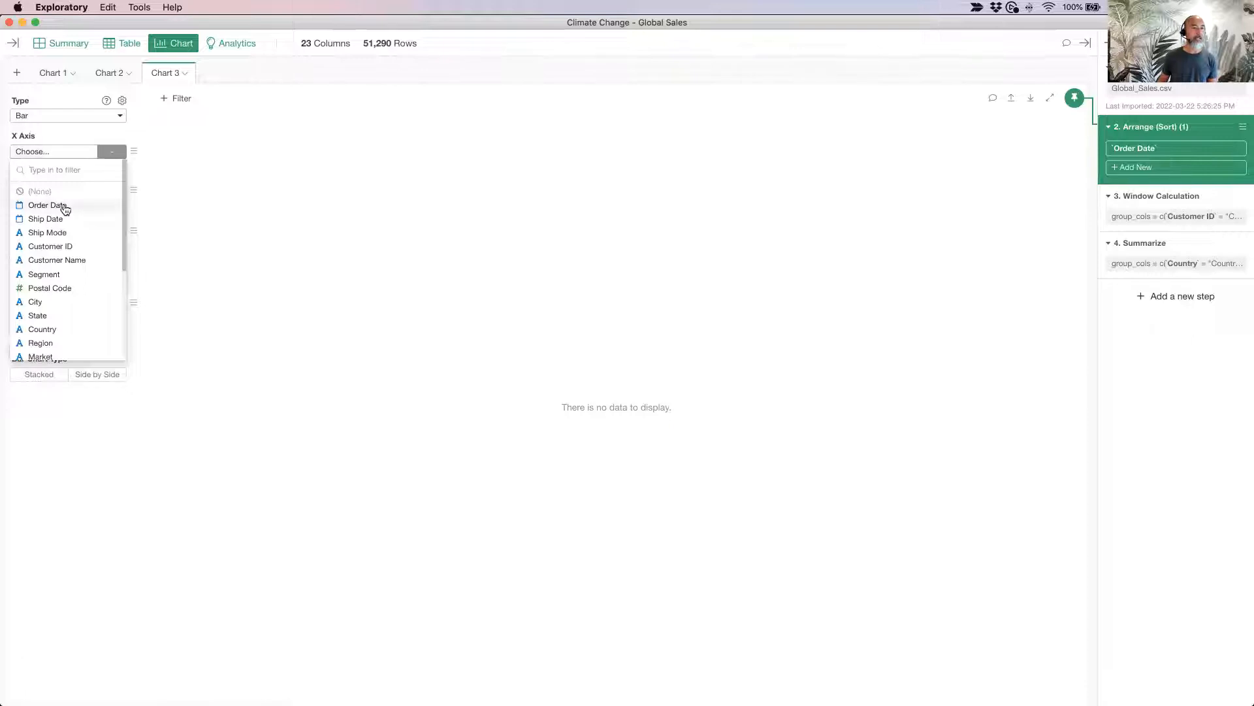
click(47, 205)
click(112, 151)
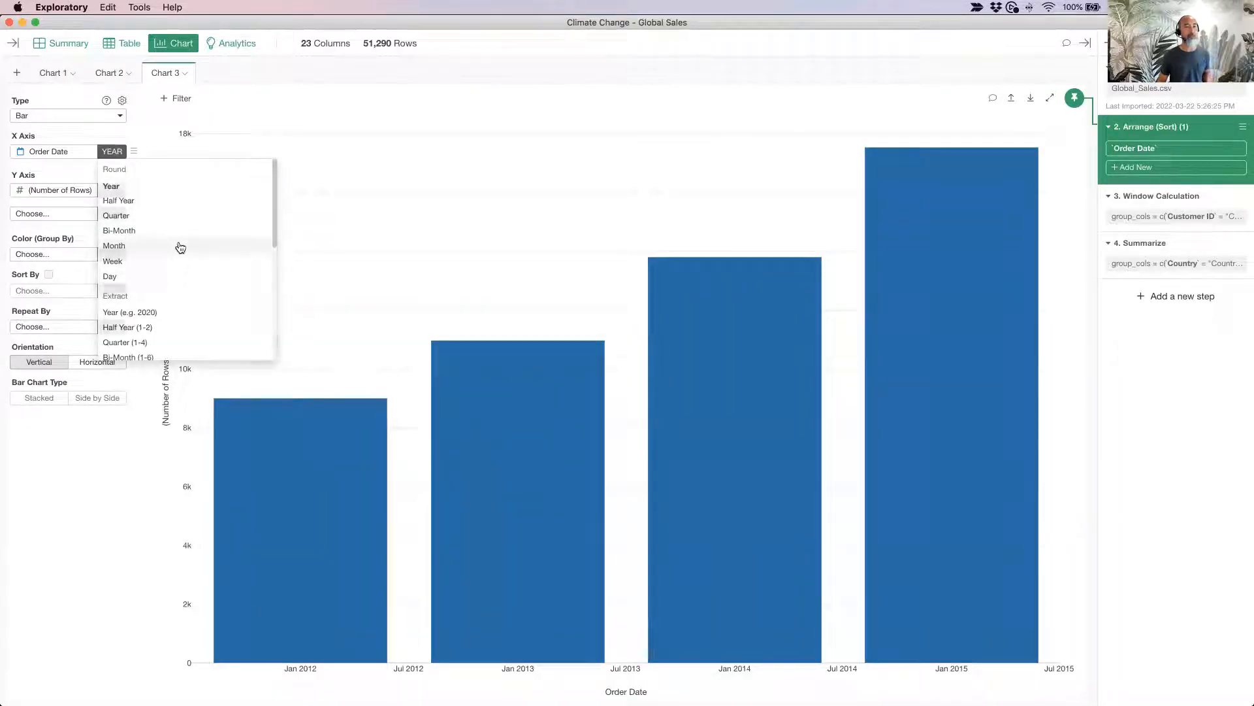
click(180, 247)
click(59, 190)
scroll(69, 351, down, 5)
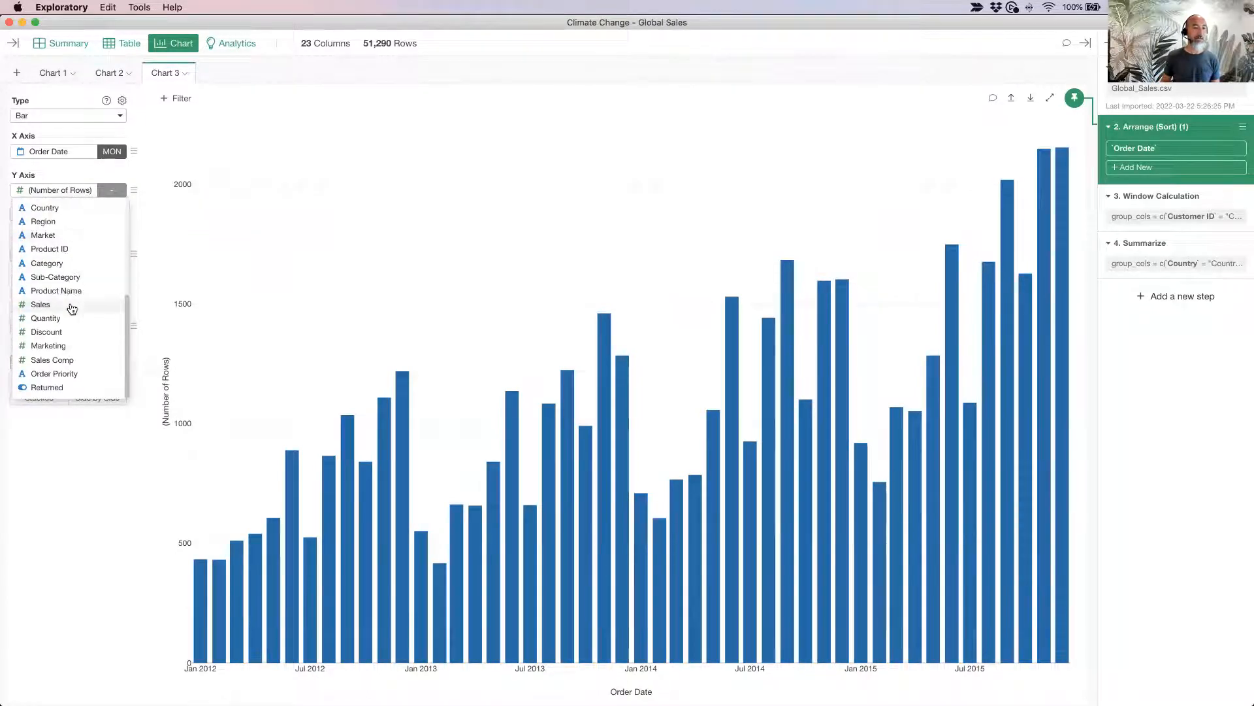
click(41, 304)
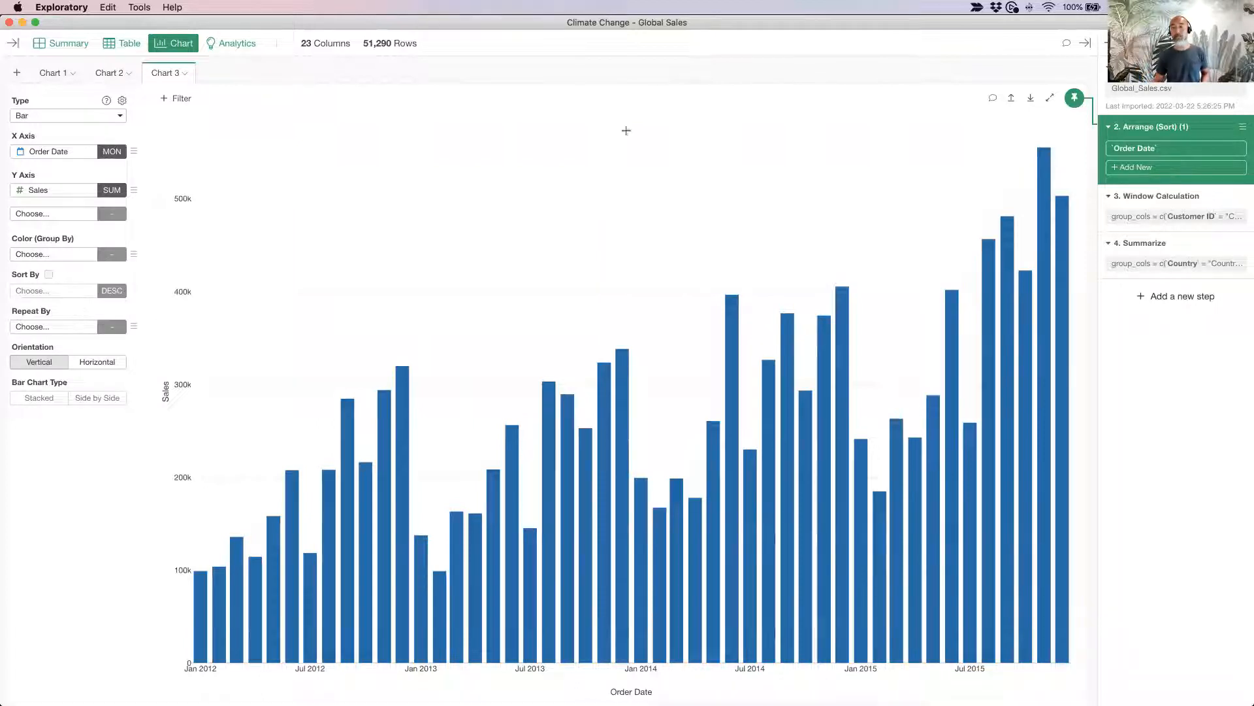
Add Sales as a second Y axis value on the monthly bar chart
mouse_move(1066, 234)
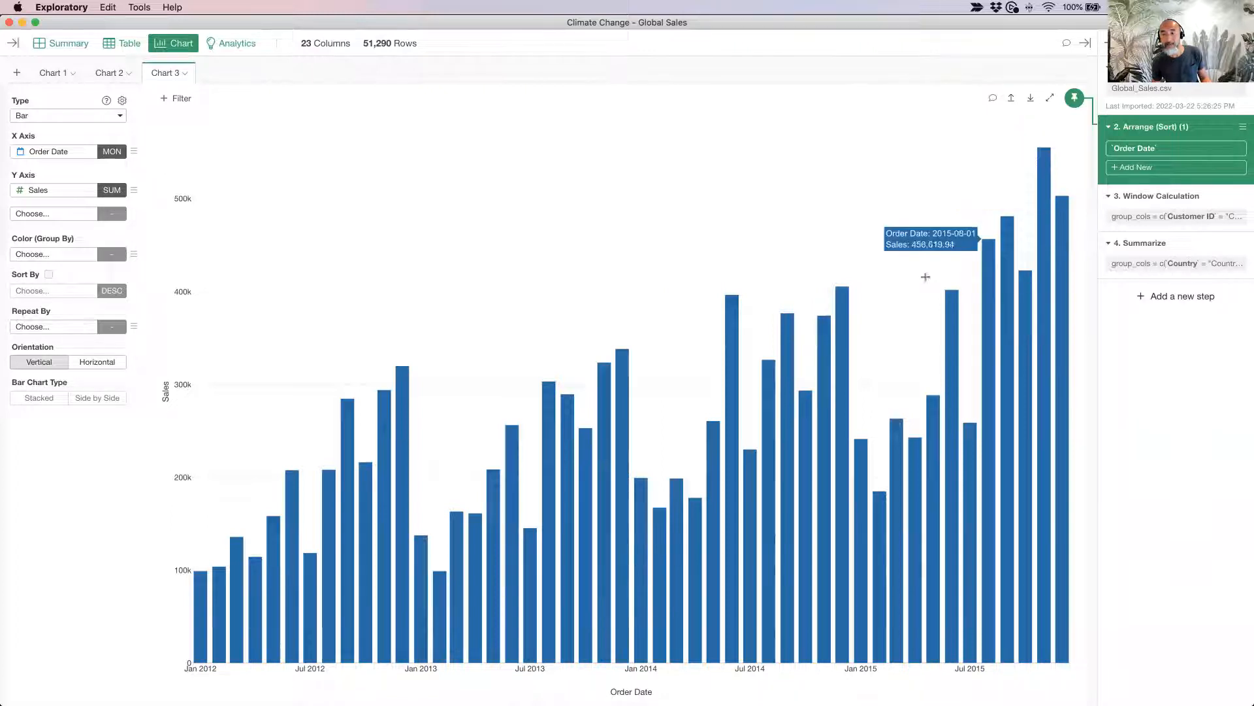
mouse_move(847, 413)
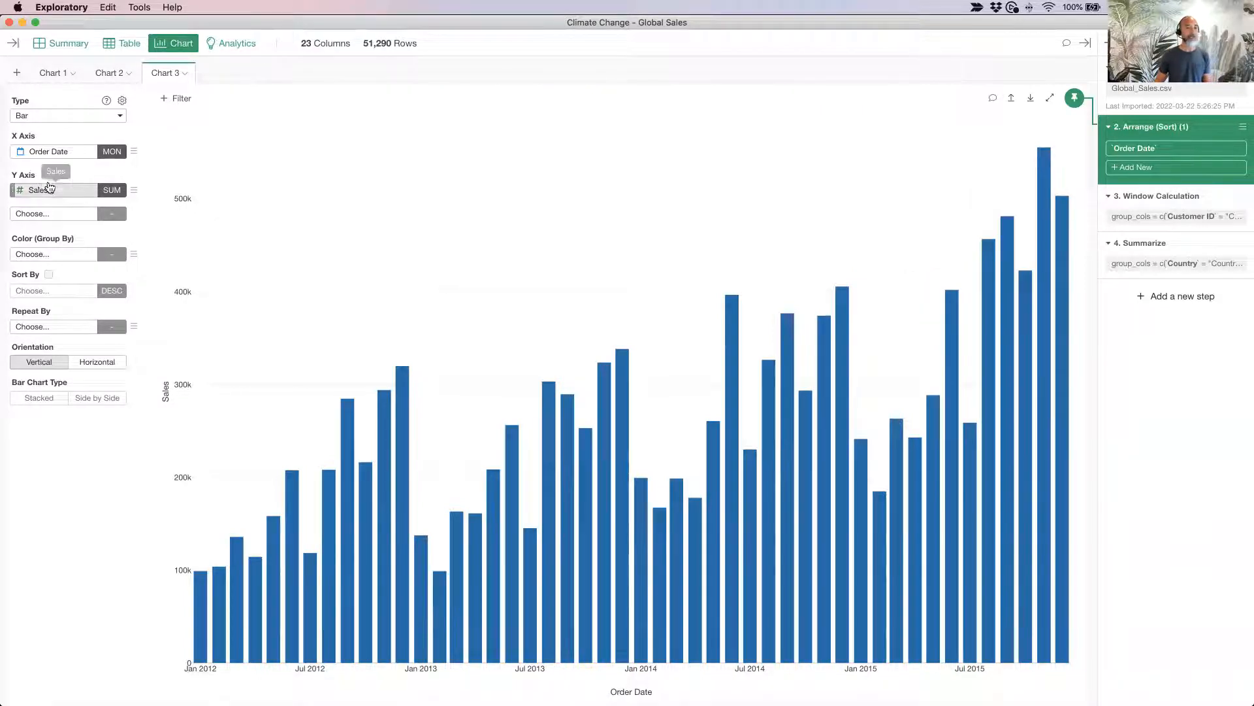
click(45, 214)
scroll(66, 285, down, 5)
key(Escape)
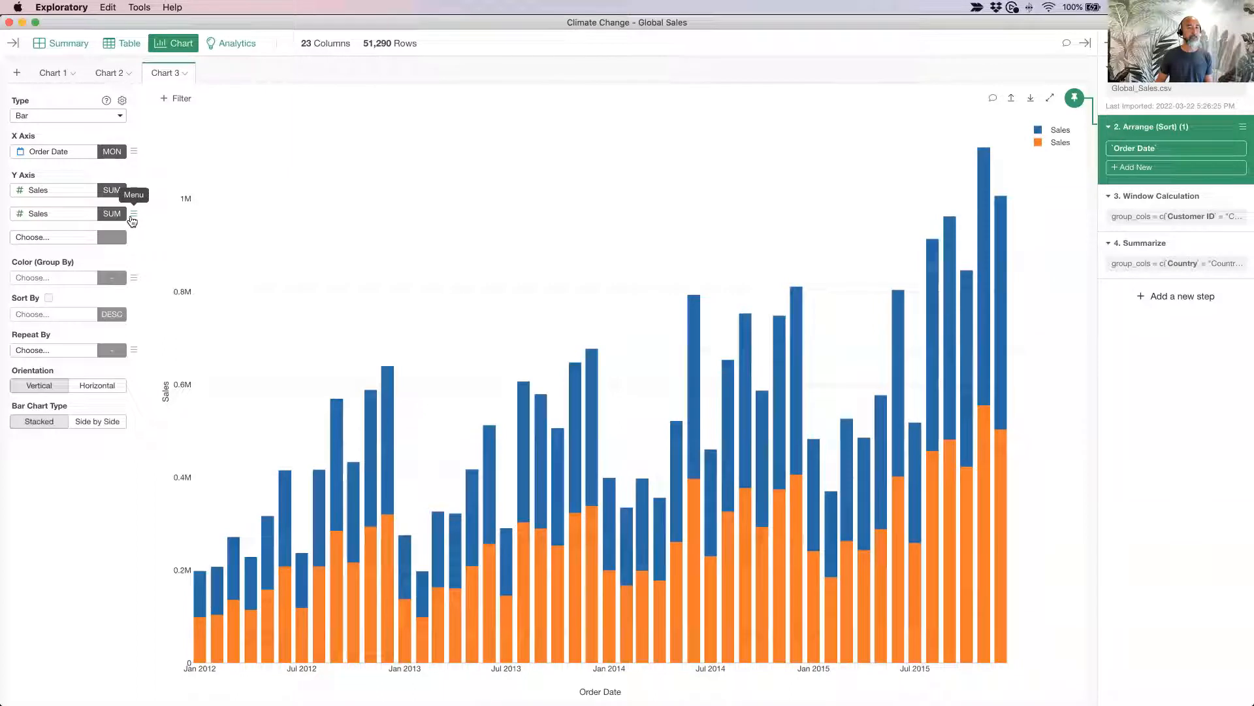
click(133, 218)
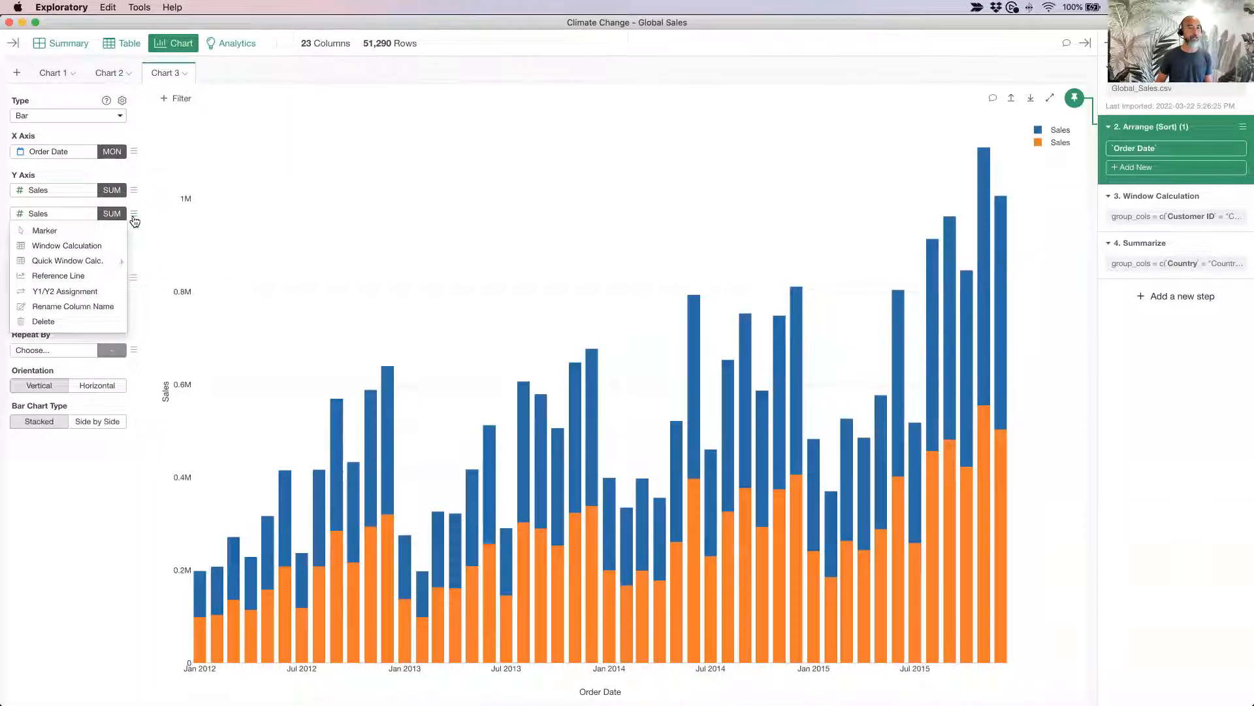
click(134, 218)
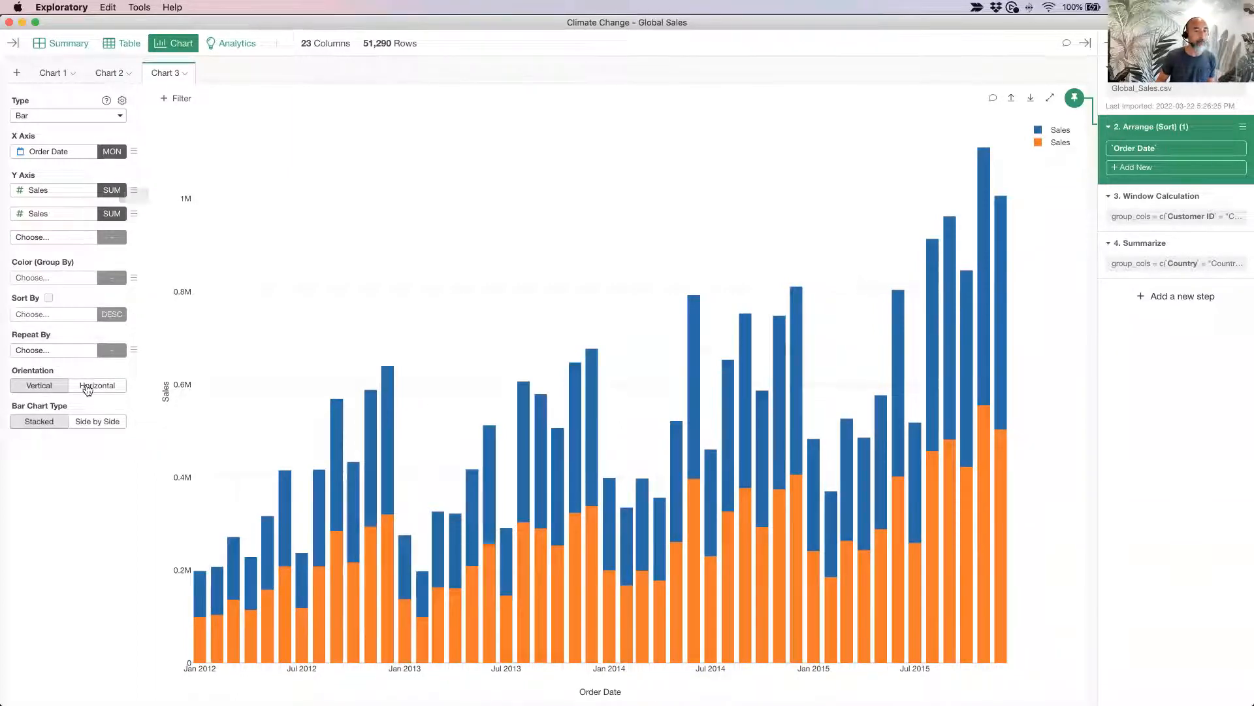
Repeat the chart by (Each Y Axis) and arrange the two charts in 1 column
click(51, 351)
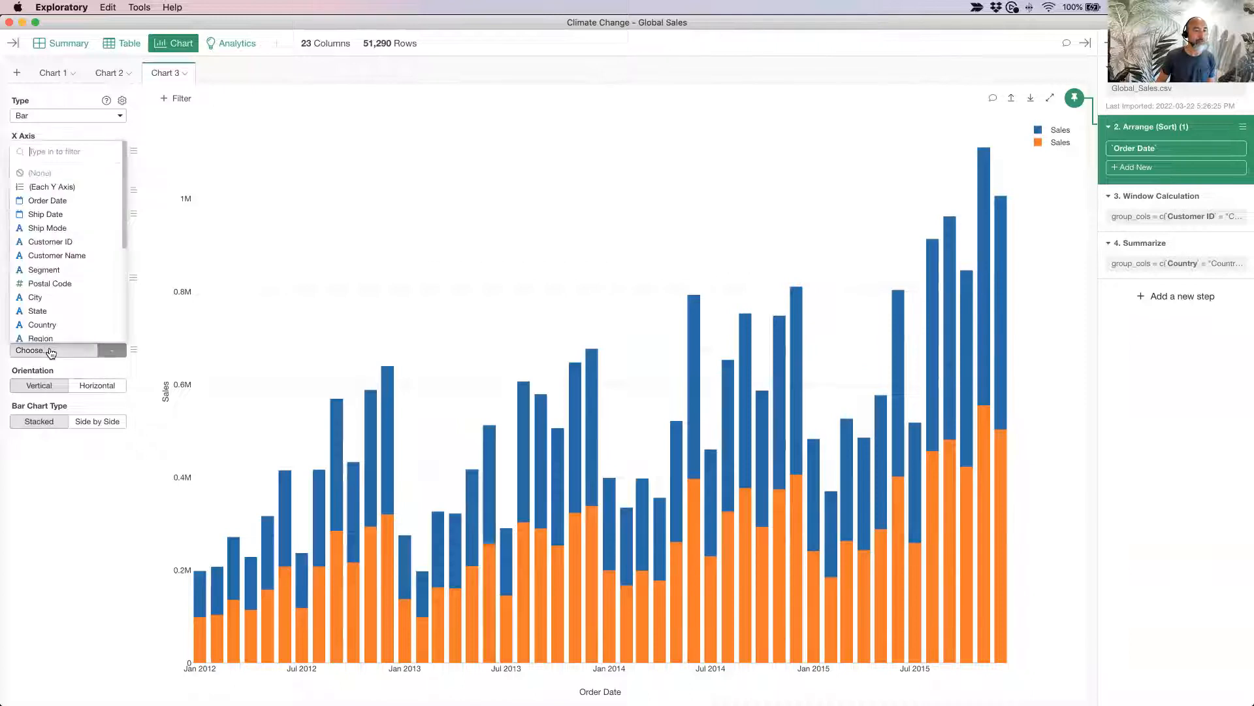
key(Escape)
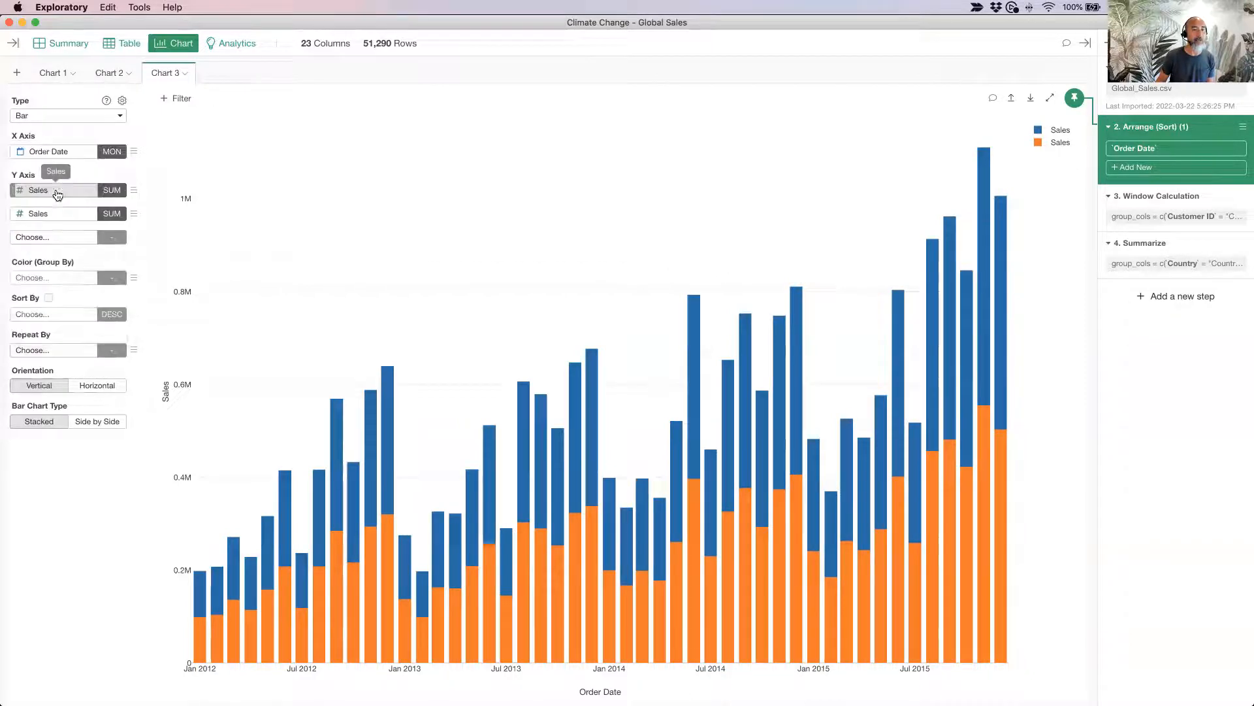
click(228, 122)
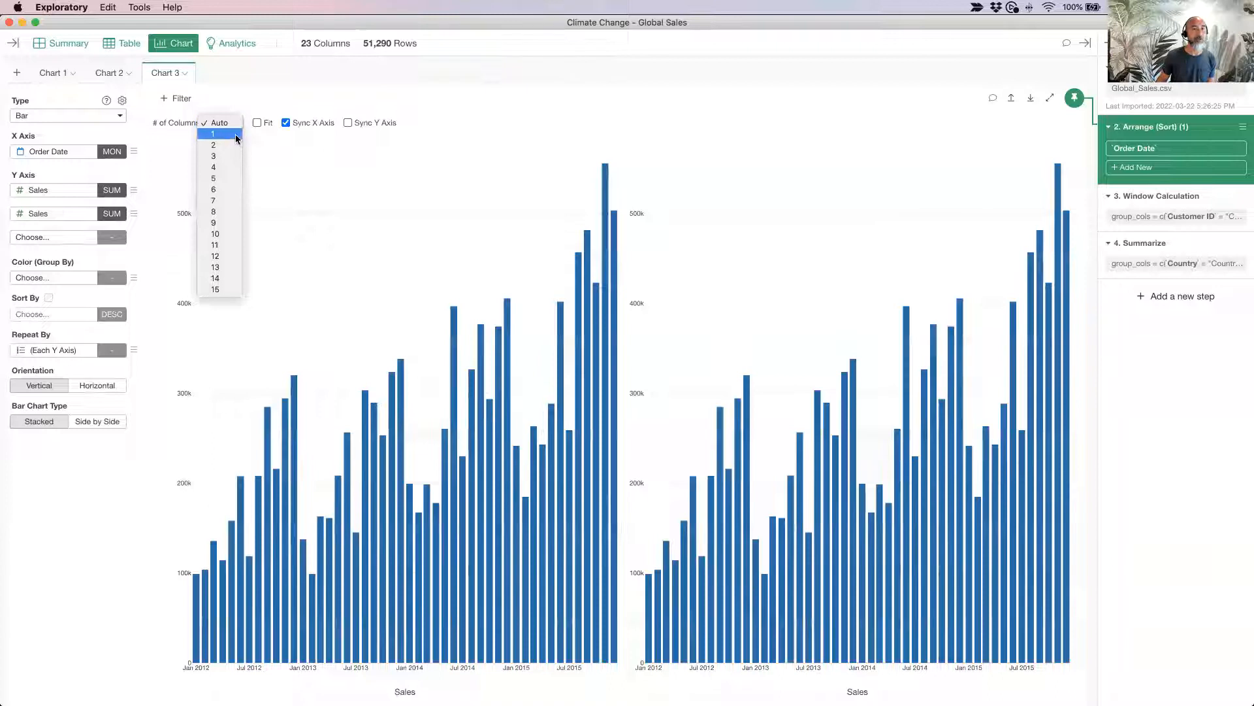
click(236, 135)
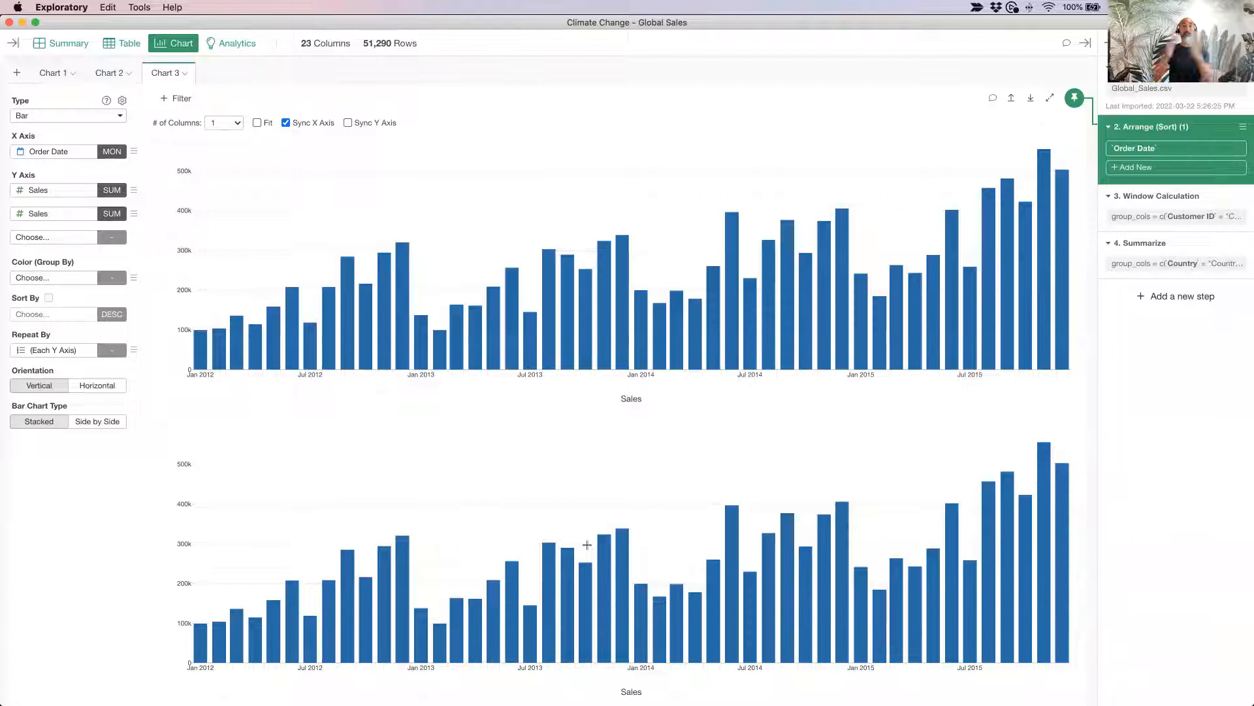
Apply the quick window calculation % Difference from Period Ago to the second Sales value
click(135, 215)
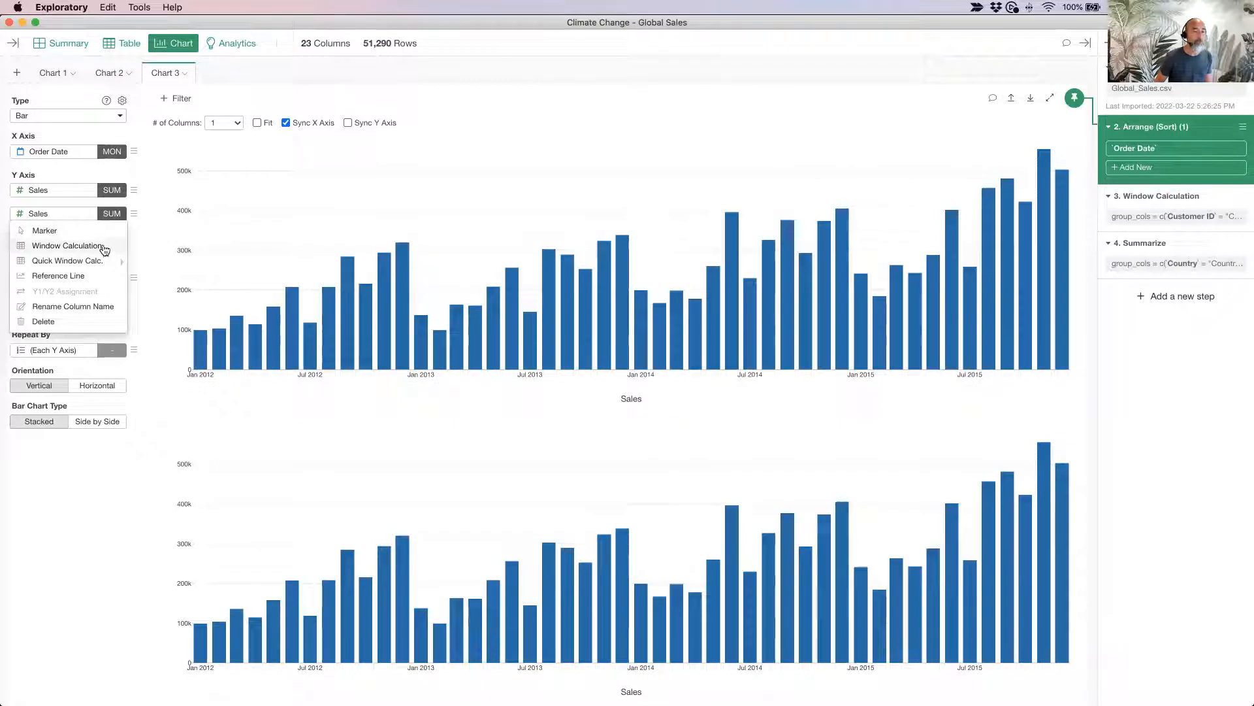
mouse_move(58, 264)
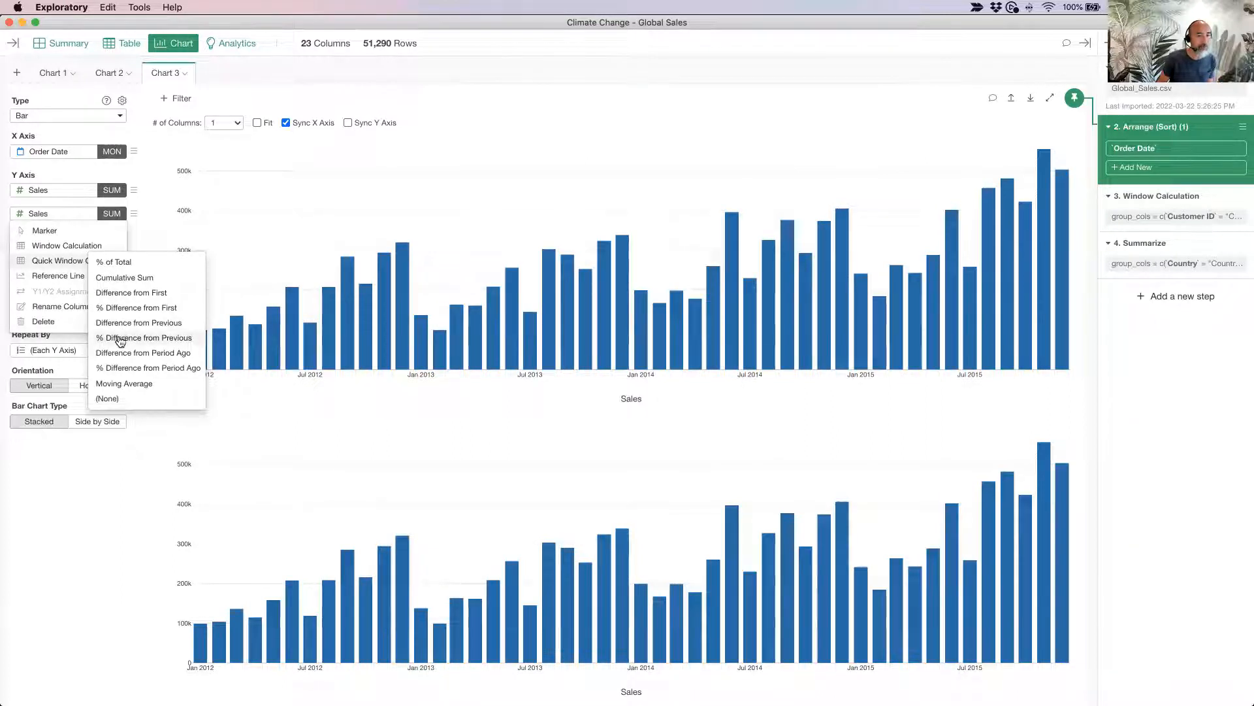
click(133, 370)
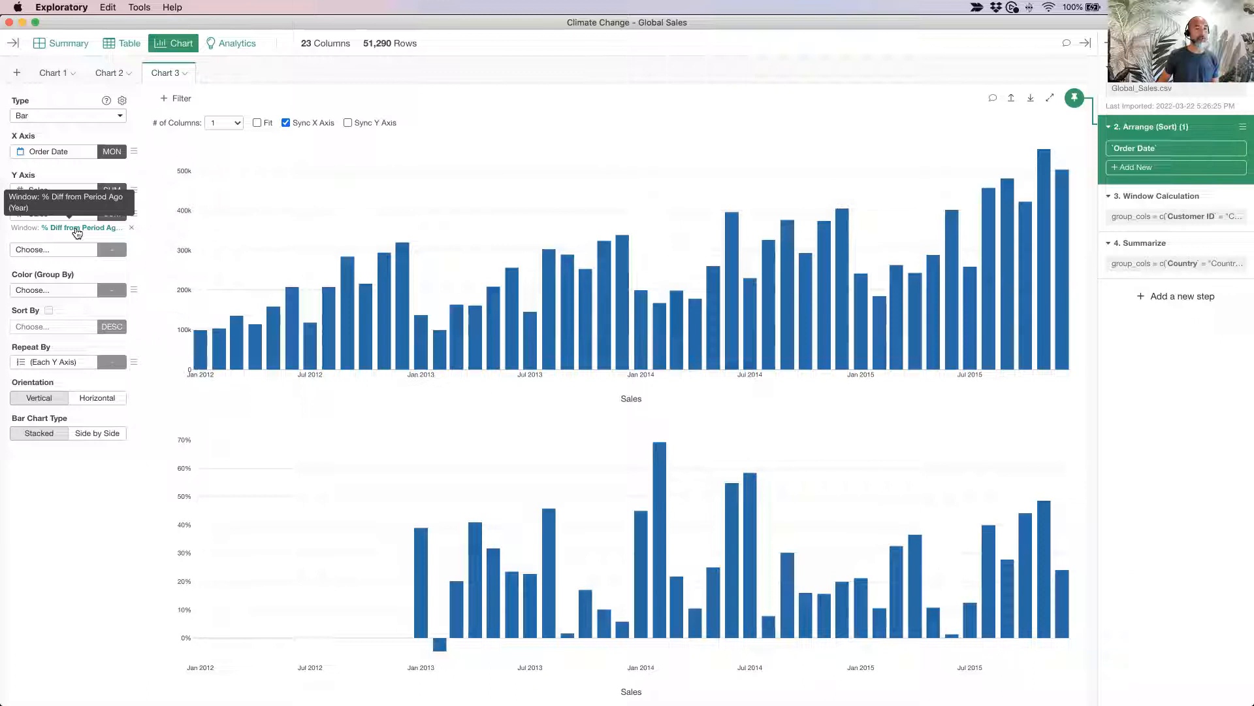
Open the second Sales value's window calculation settings and review the % Difference From options
click(76, 229)
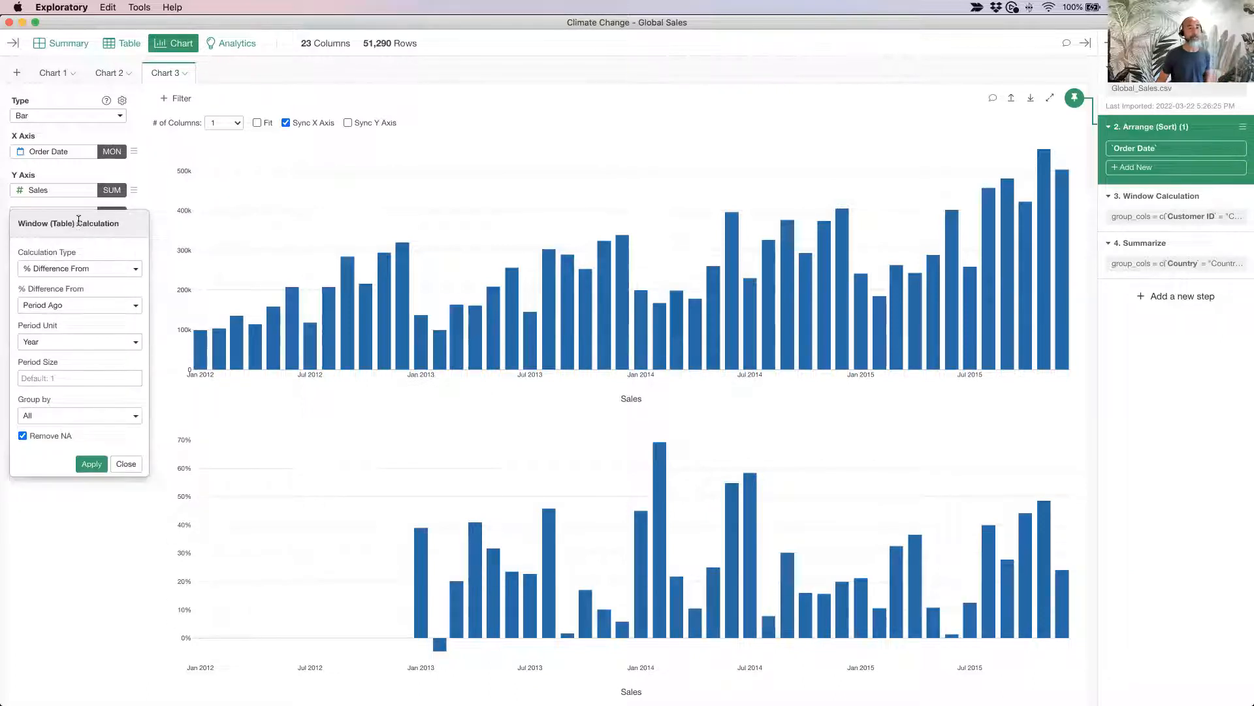
click(70, 316)
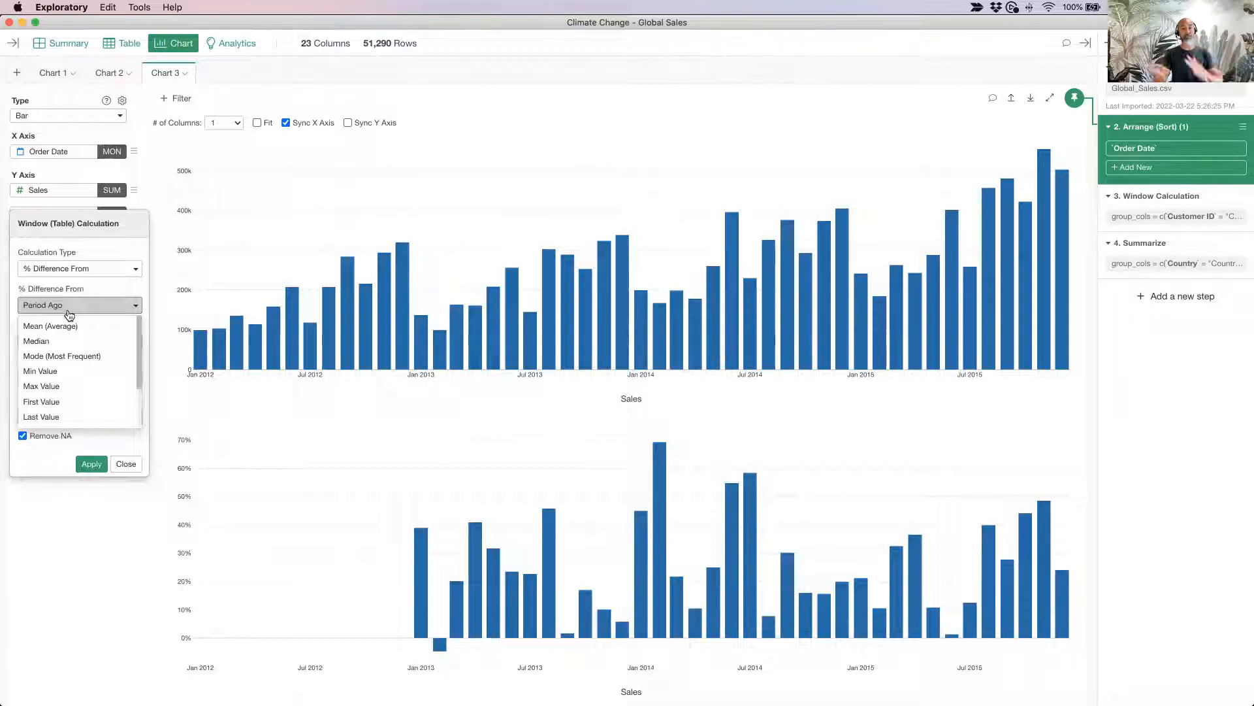
click(69, 312)
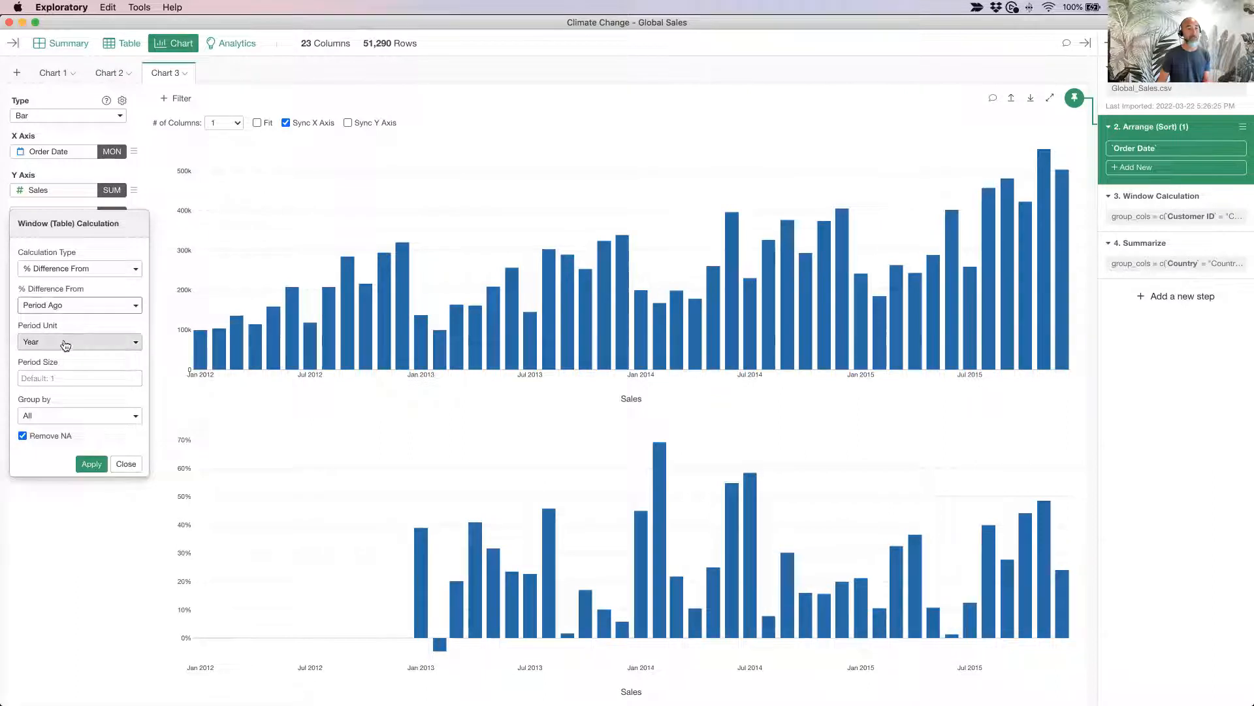
Review the Period Unit choices, keep Year, and apply and close the window calculation settings
click(66, 348)
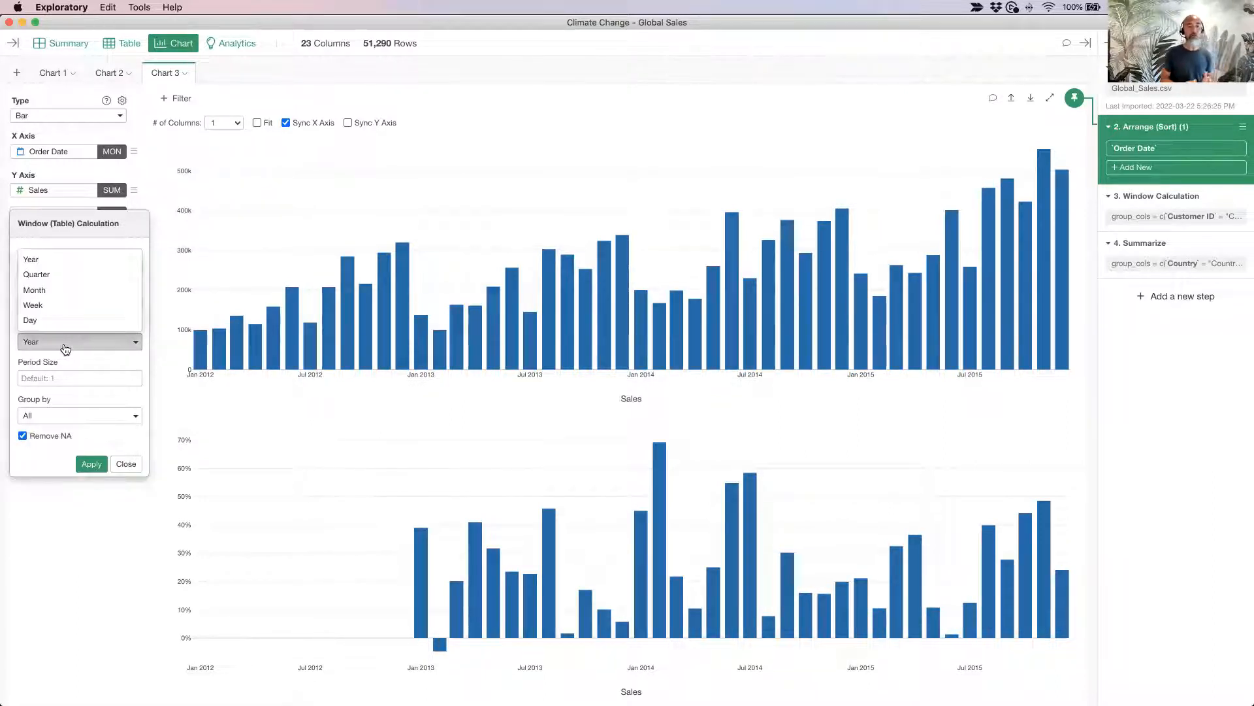
click(66, 349)
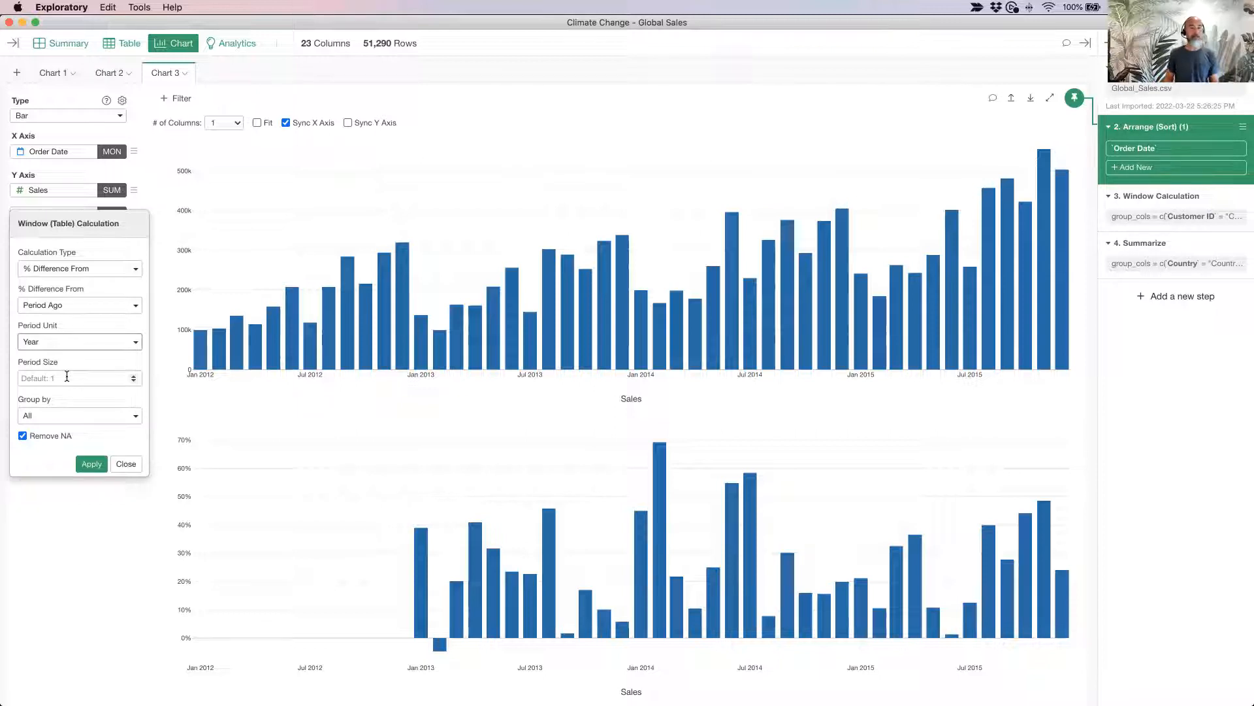
click(98, 468)
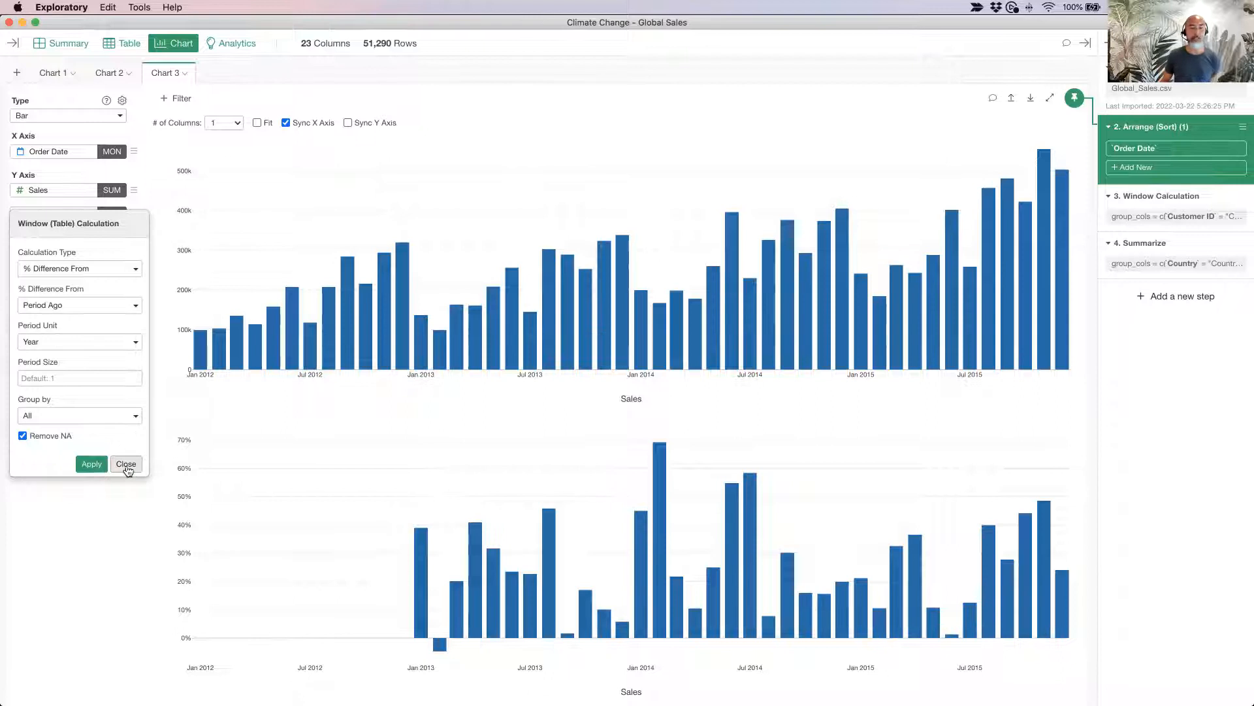
click(126, 465)
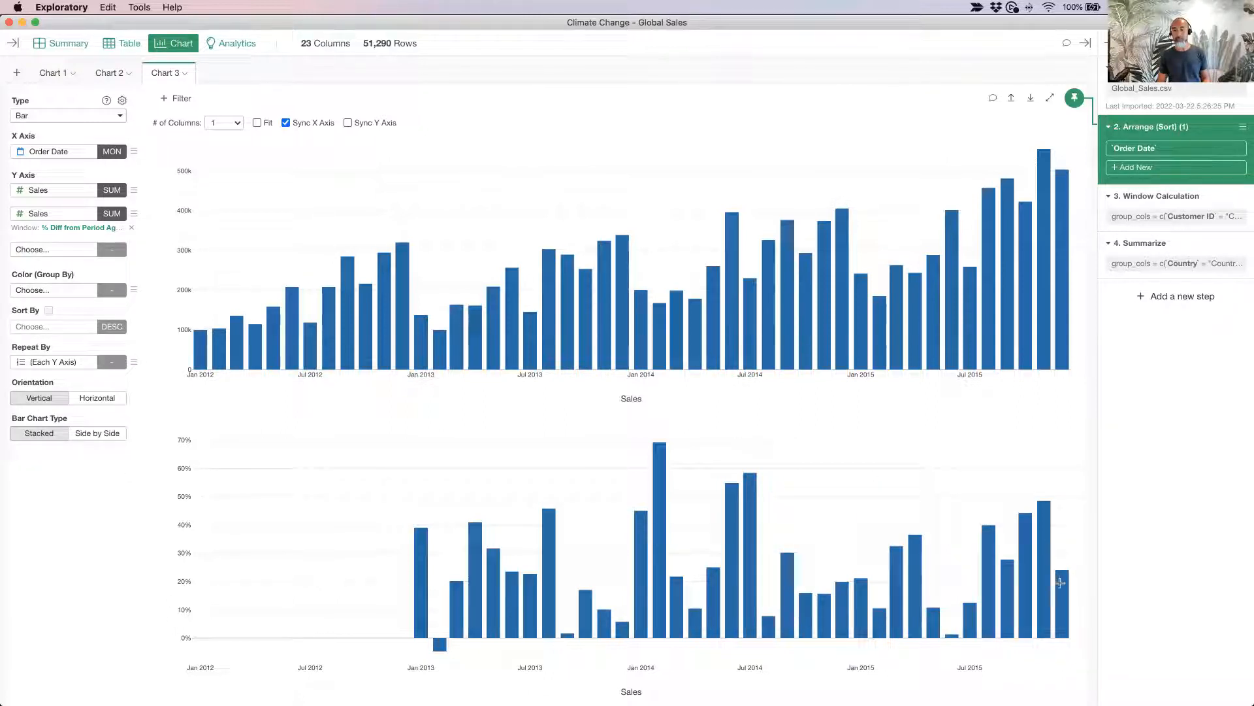
mouse_move(1059, 583)
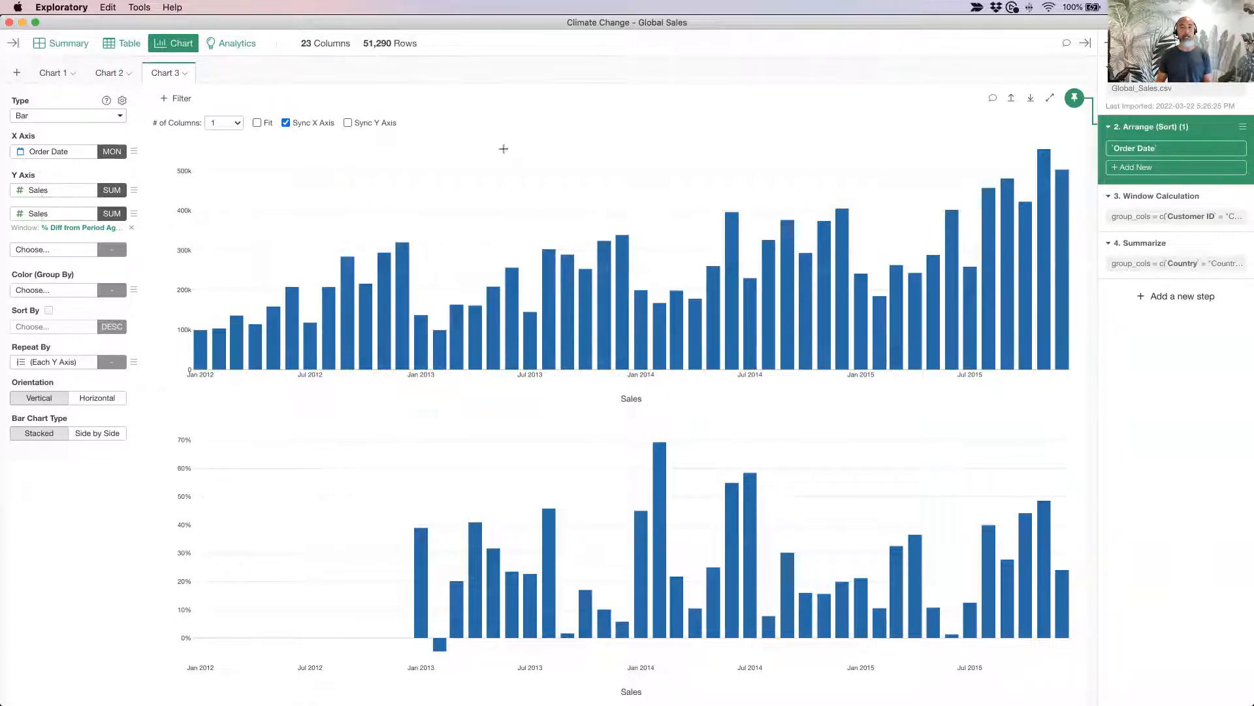
Switch to the Keynote presentation and play it from the Analytics slide through the following feature slides
key(super+Tab)
click(279, 352)
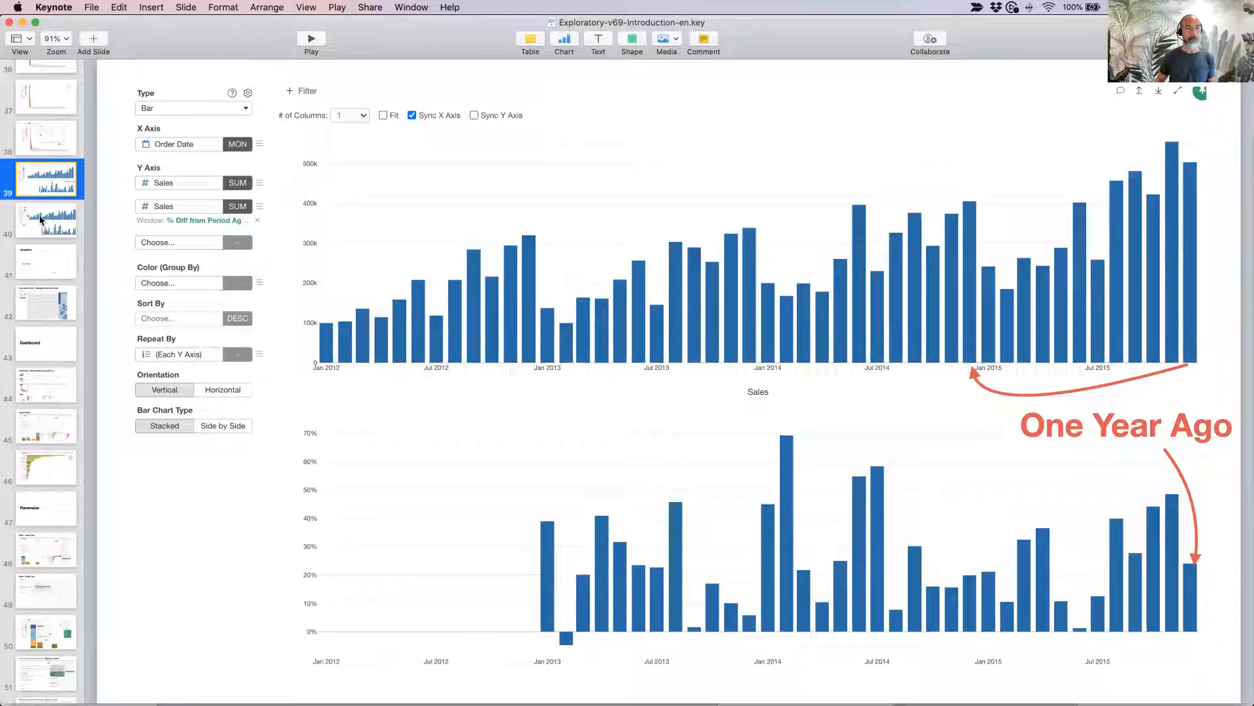
click(36, 264)
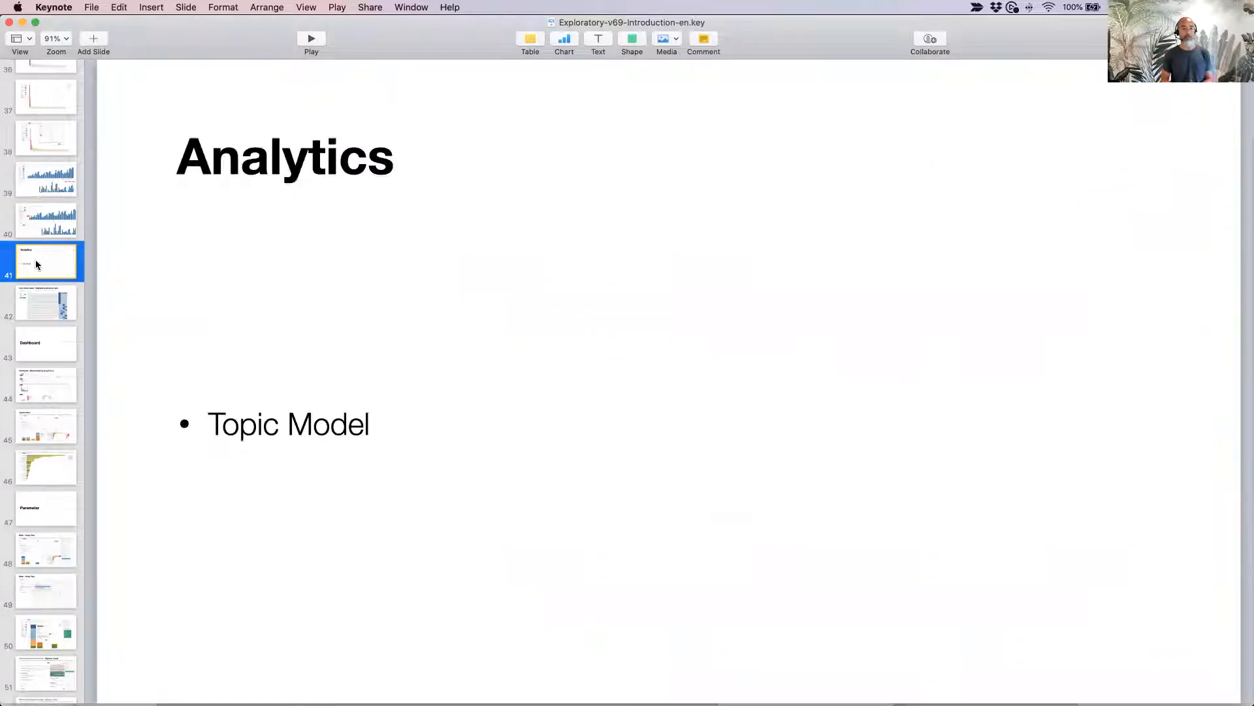
click(310, 39)
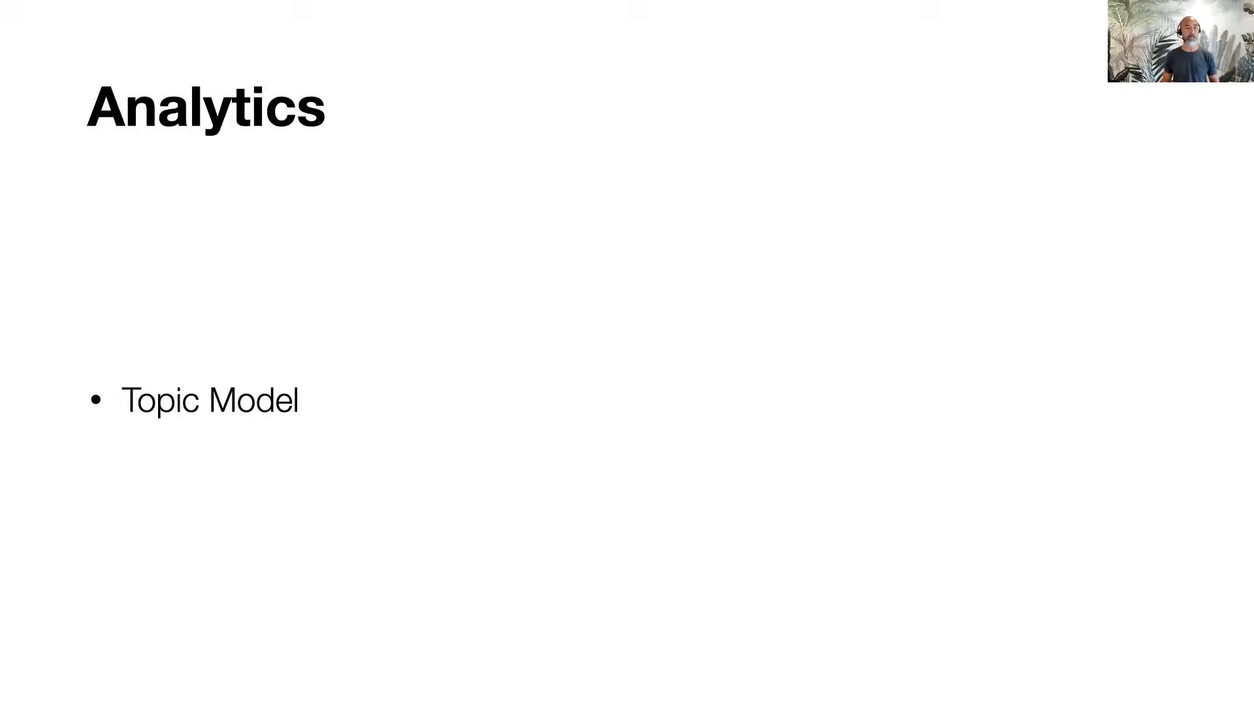
key(Right)
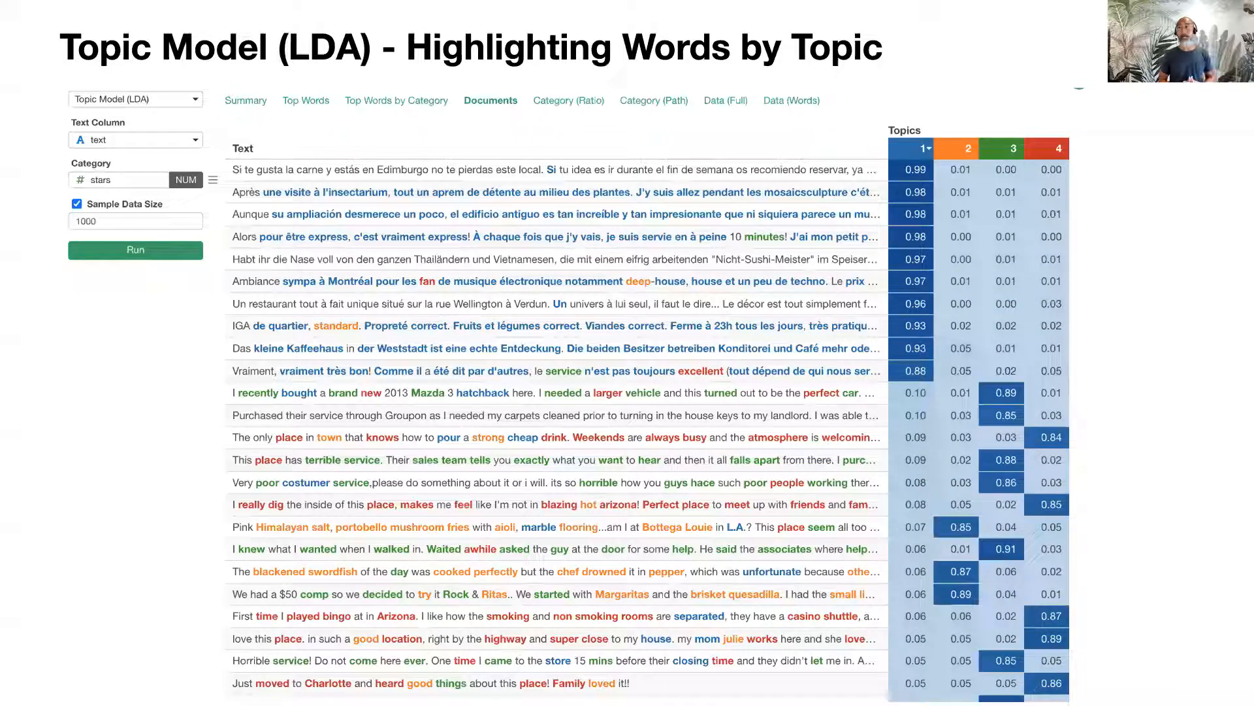
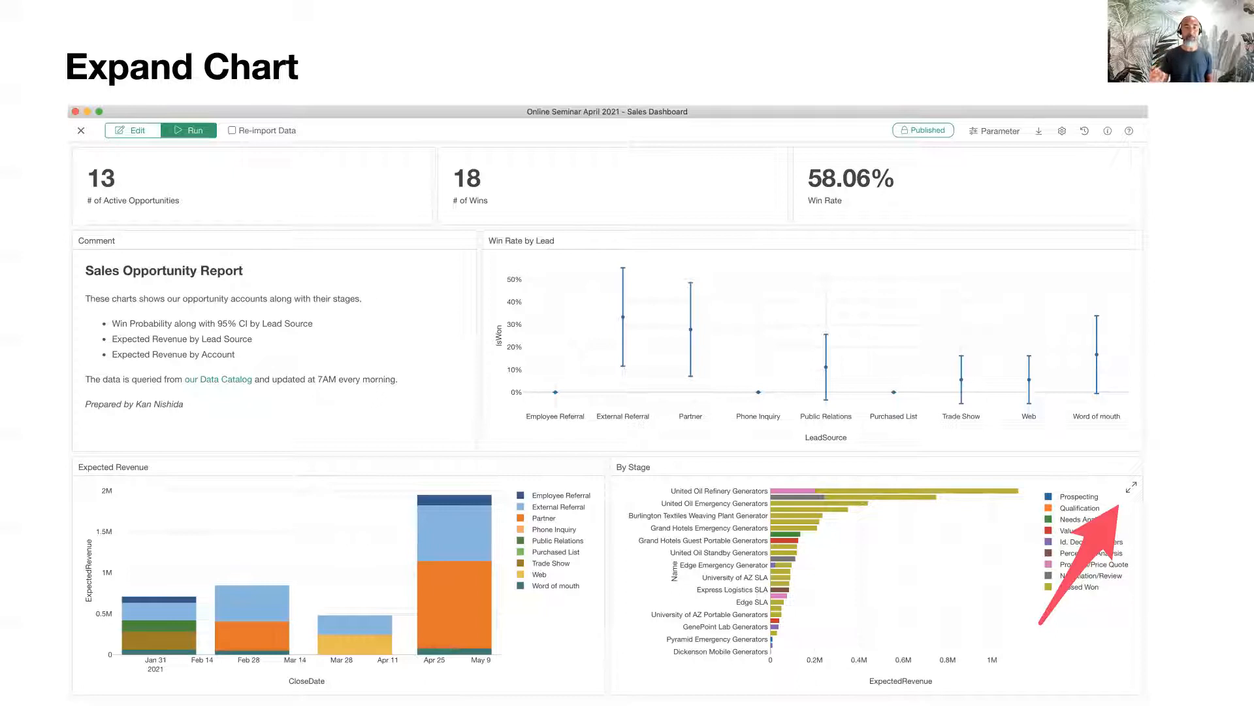
key(Right)
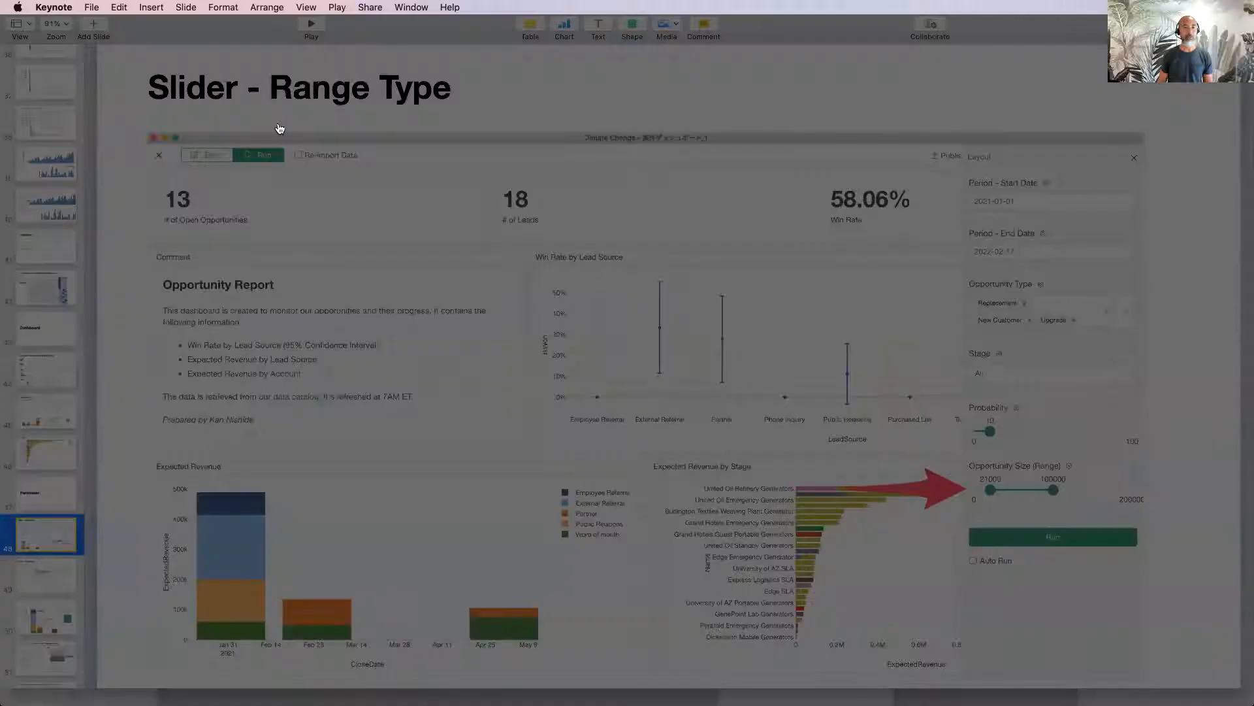
Switch back to Exploratory, show the Opportunity data frame, and open the Opportunity Dashboard in a smaller window
key(super+Tab)
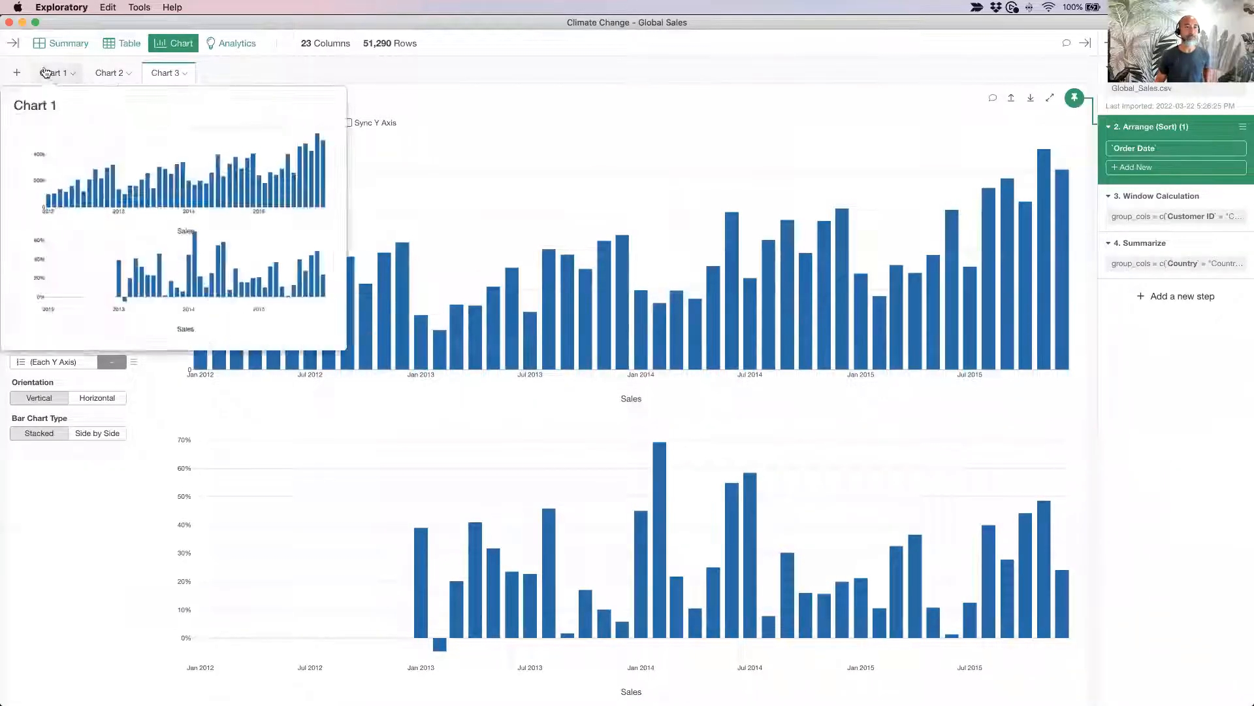
click(13, 43)
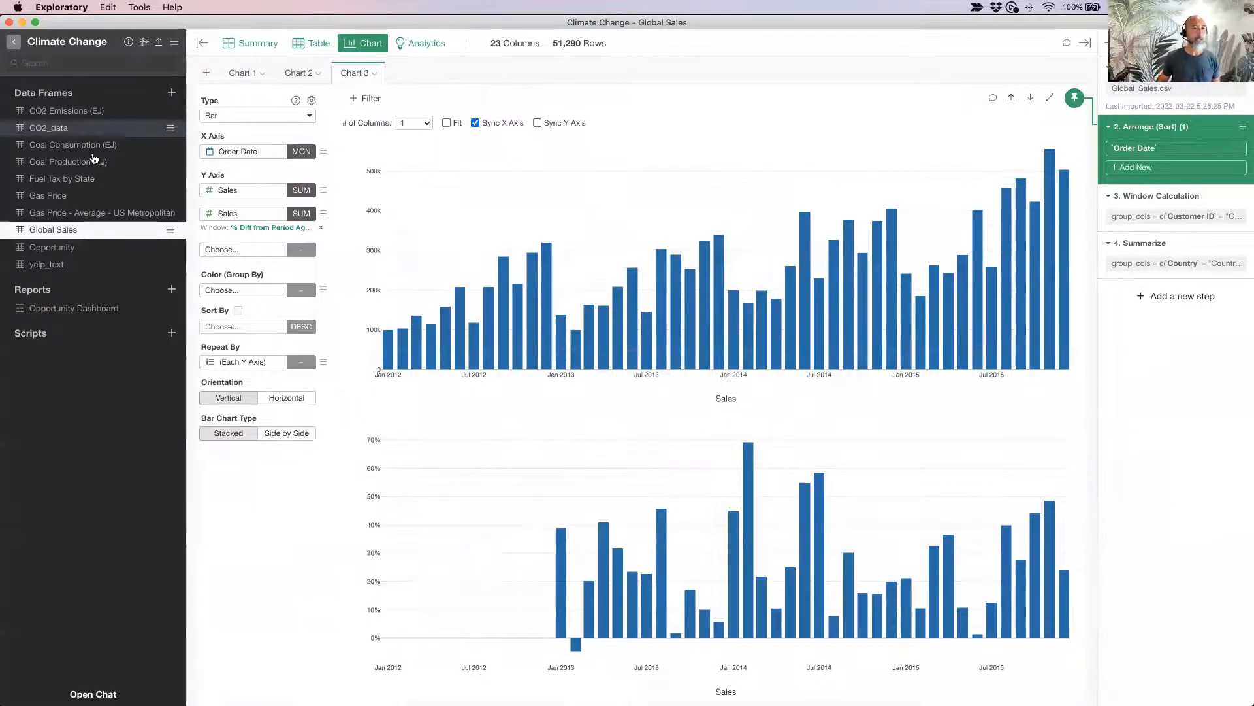
click(92, 254)
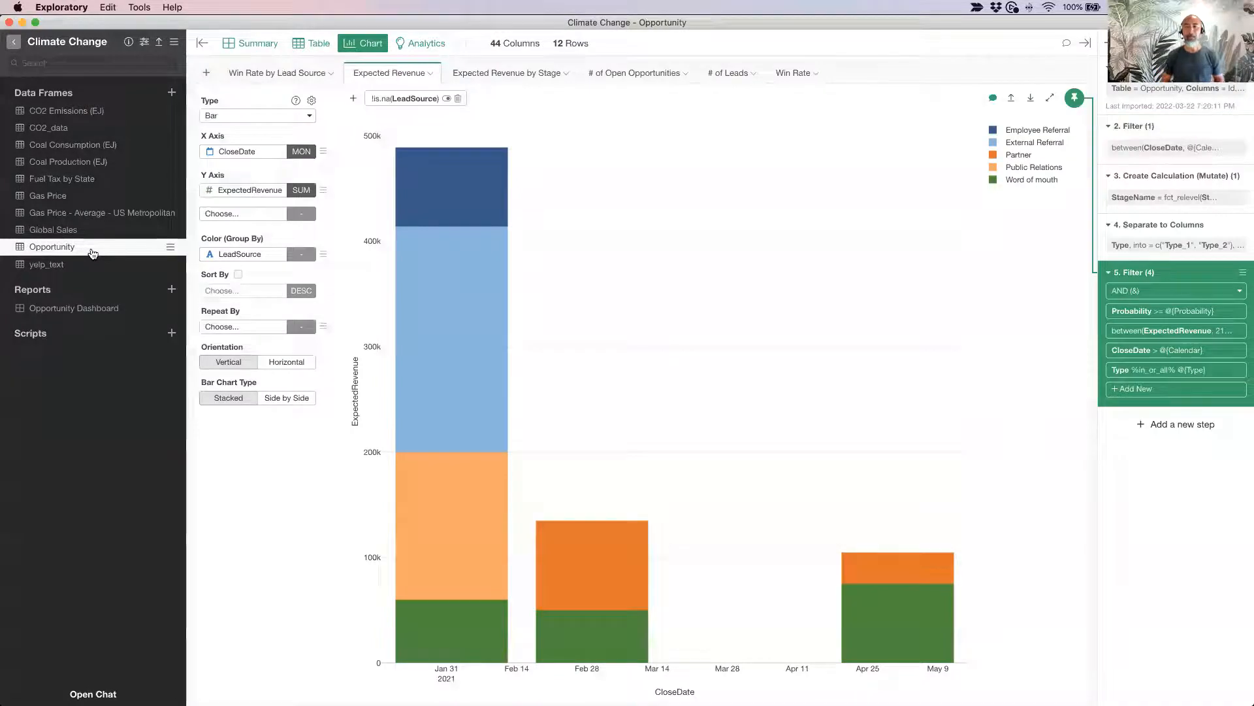
click(77, 319)
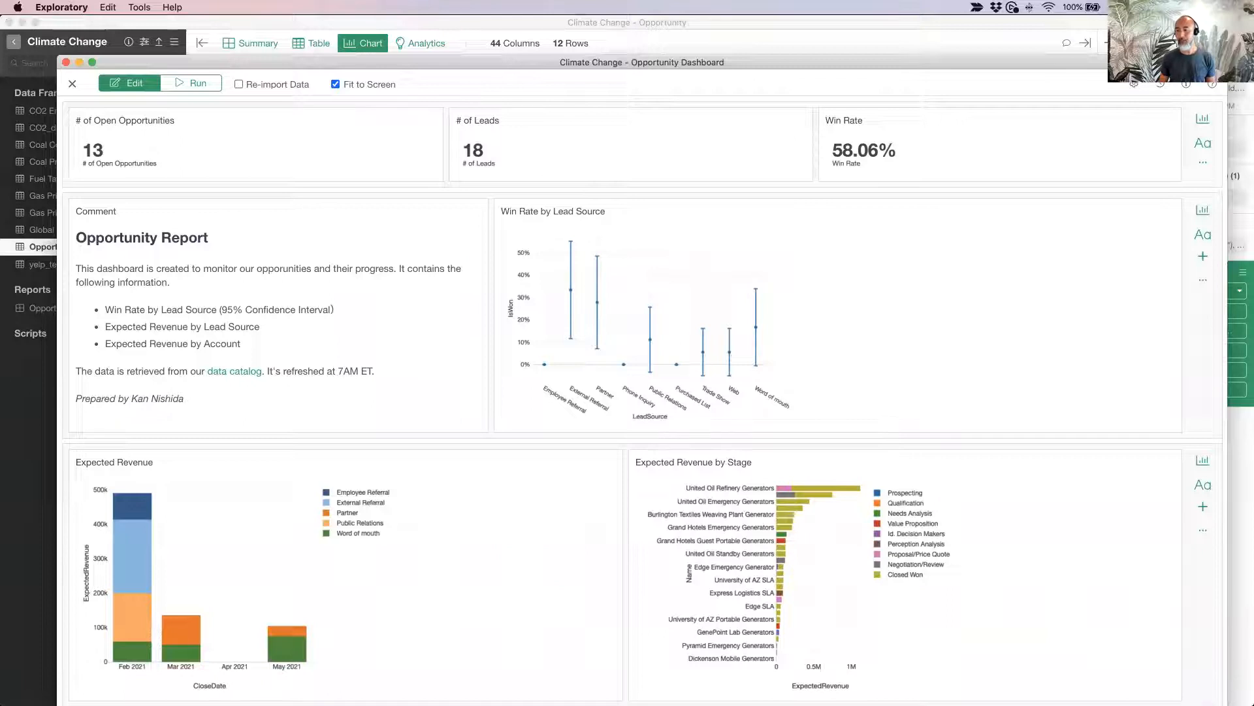
drag(58, 60, 171, 140)
drag(455, 147, 426, 91)
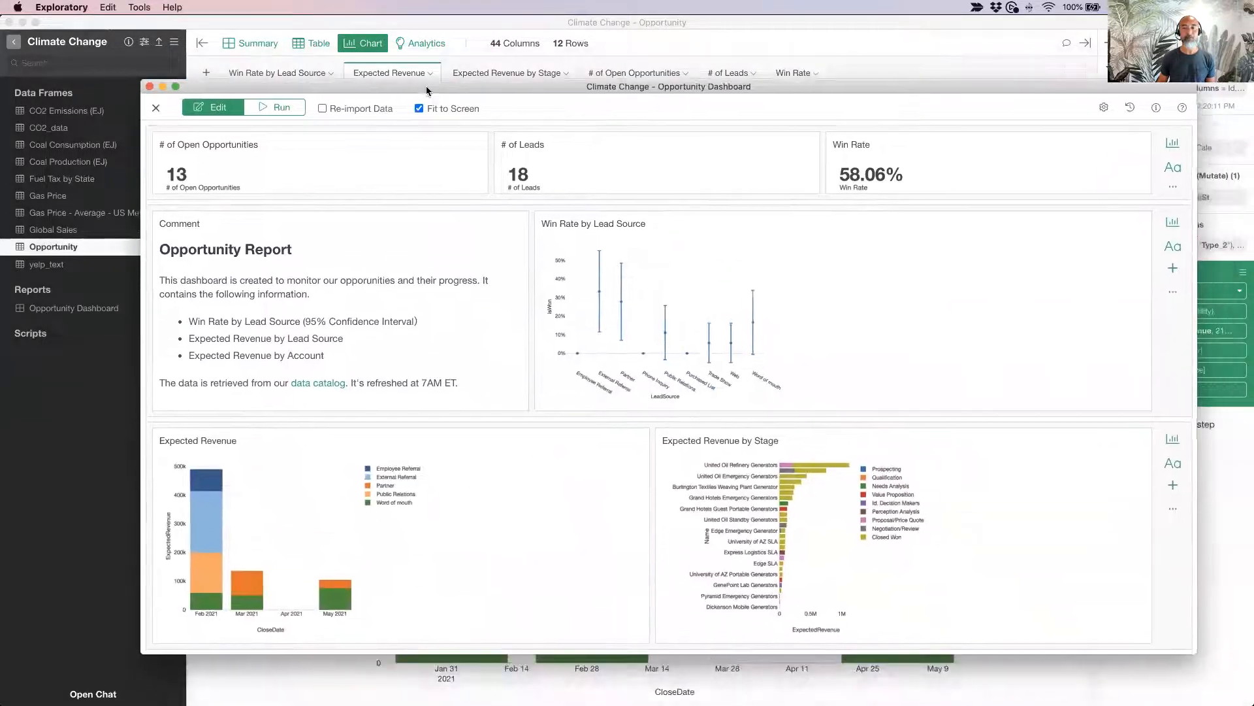
Run the Opportunity Dashboard and look over its existing parameters
click(283, 108)
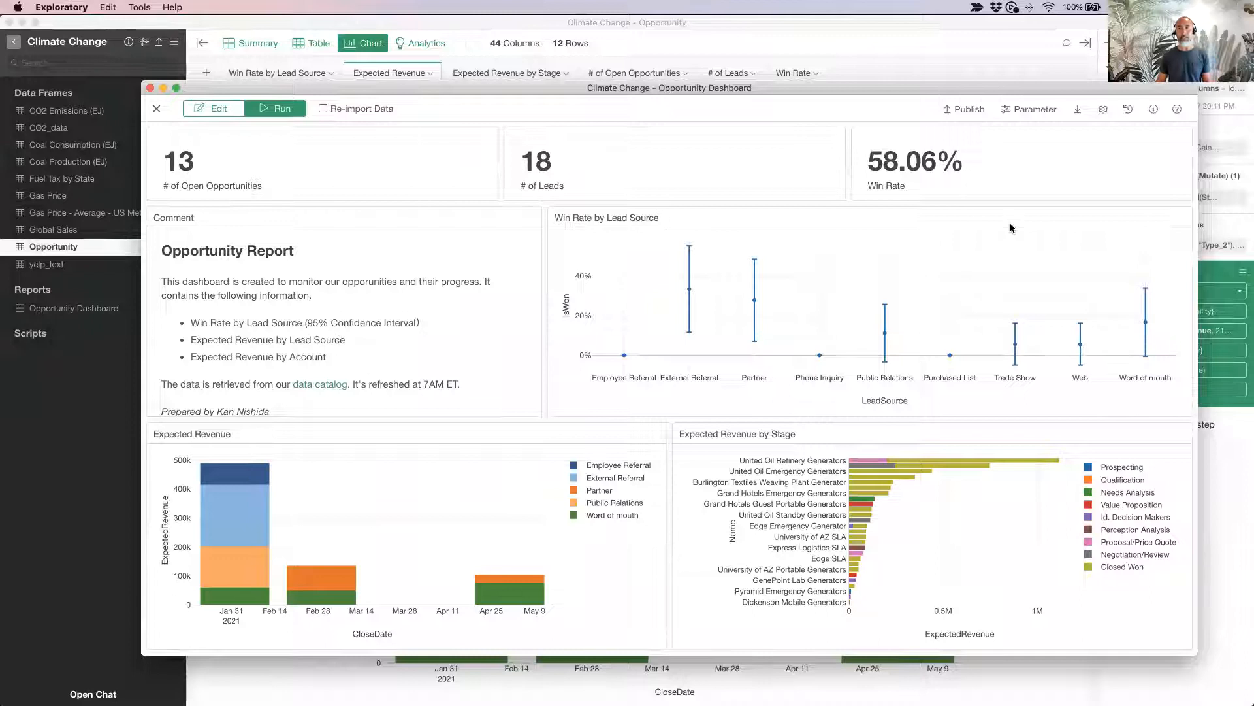
click(1024, 117)
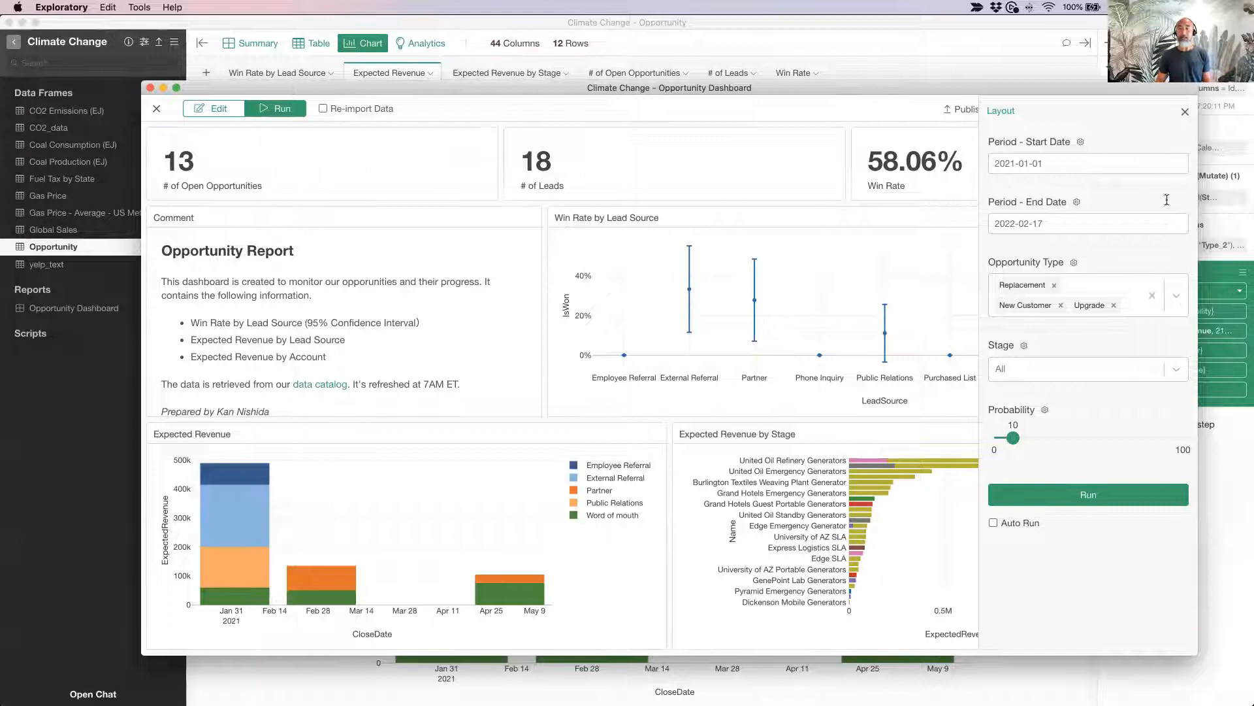
click(1185, 113)
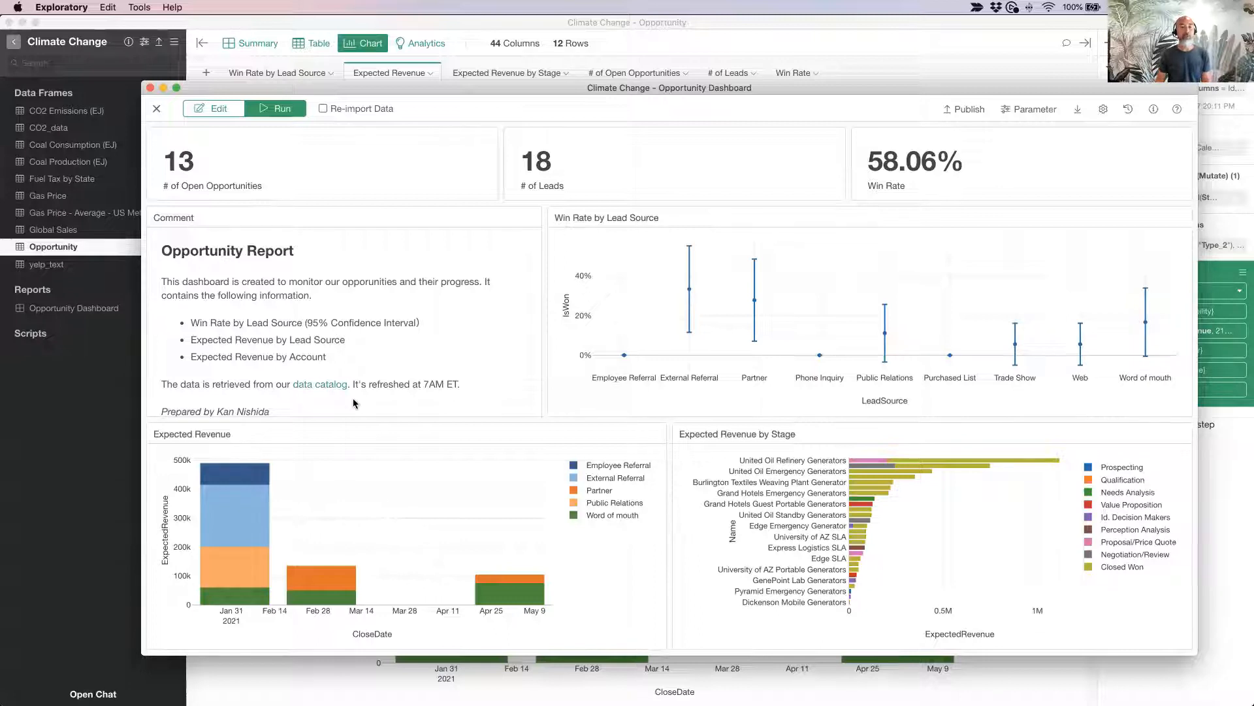
In the Opportunity data frame, switch the ExpectedRevenue Between filter from values to a parameter and start creating a new parameter
click(331, 22)
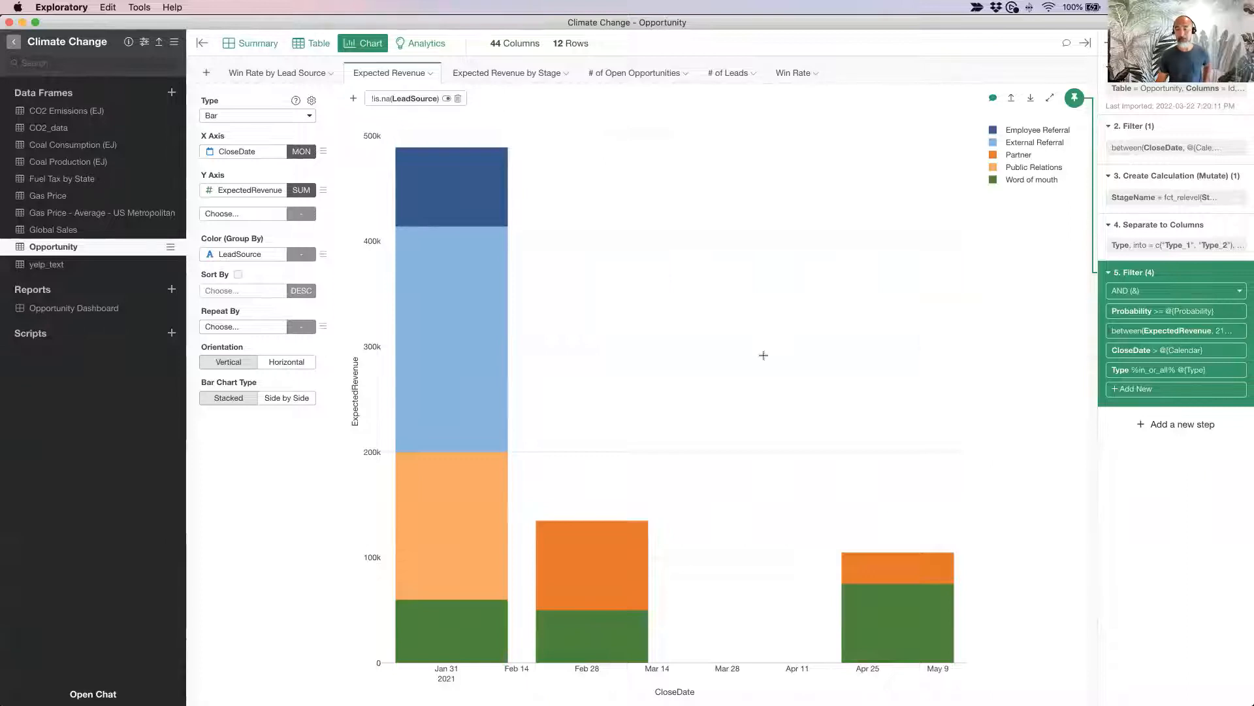
click(1129, 335)
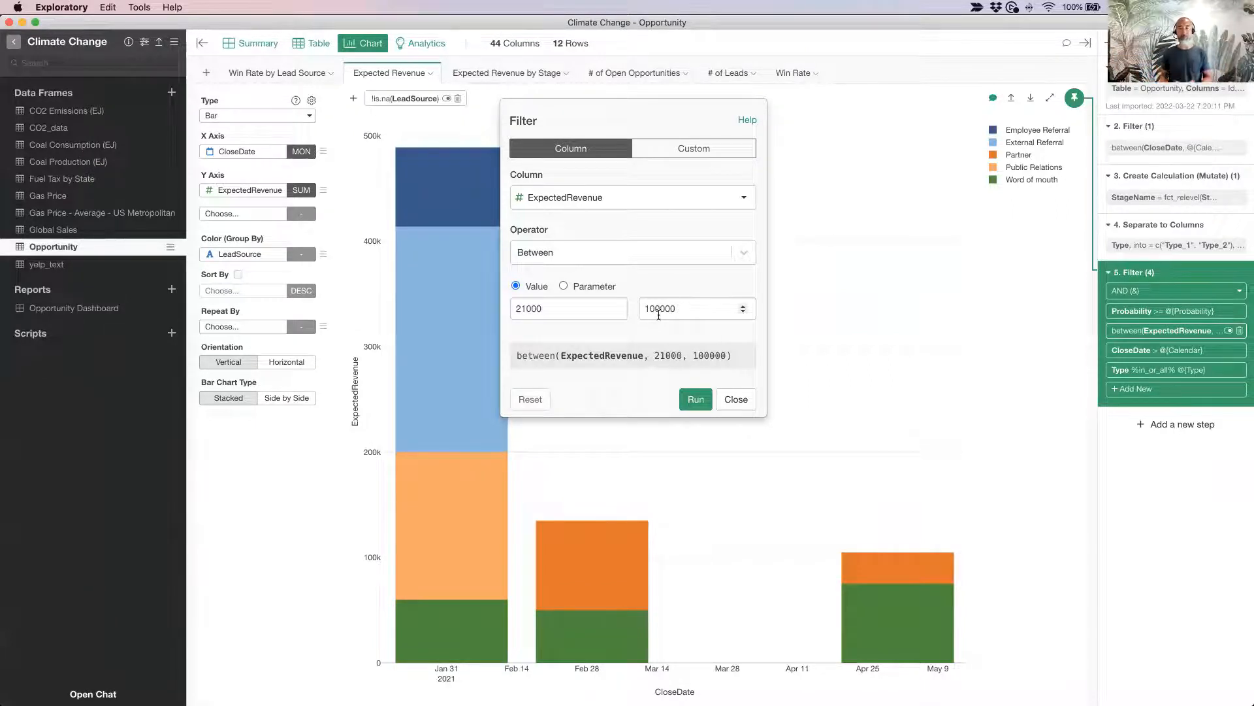
click(596, 292)
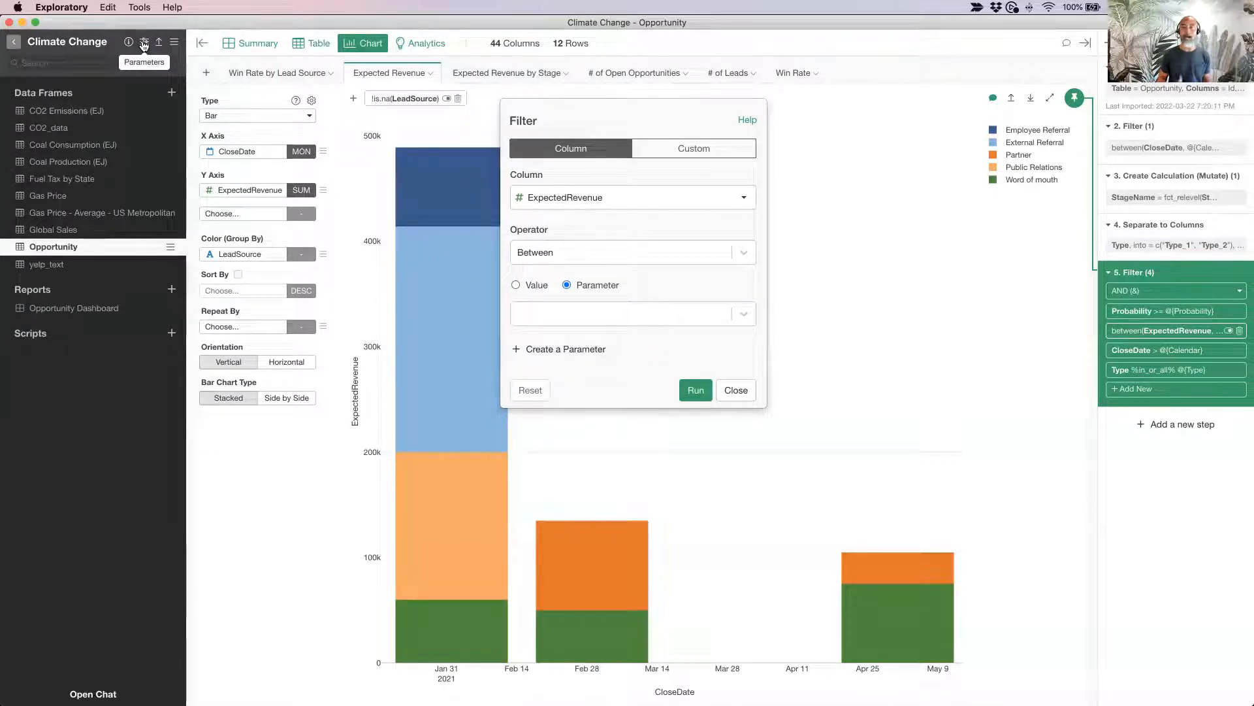
click(569, 355)
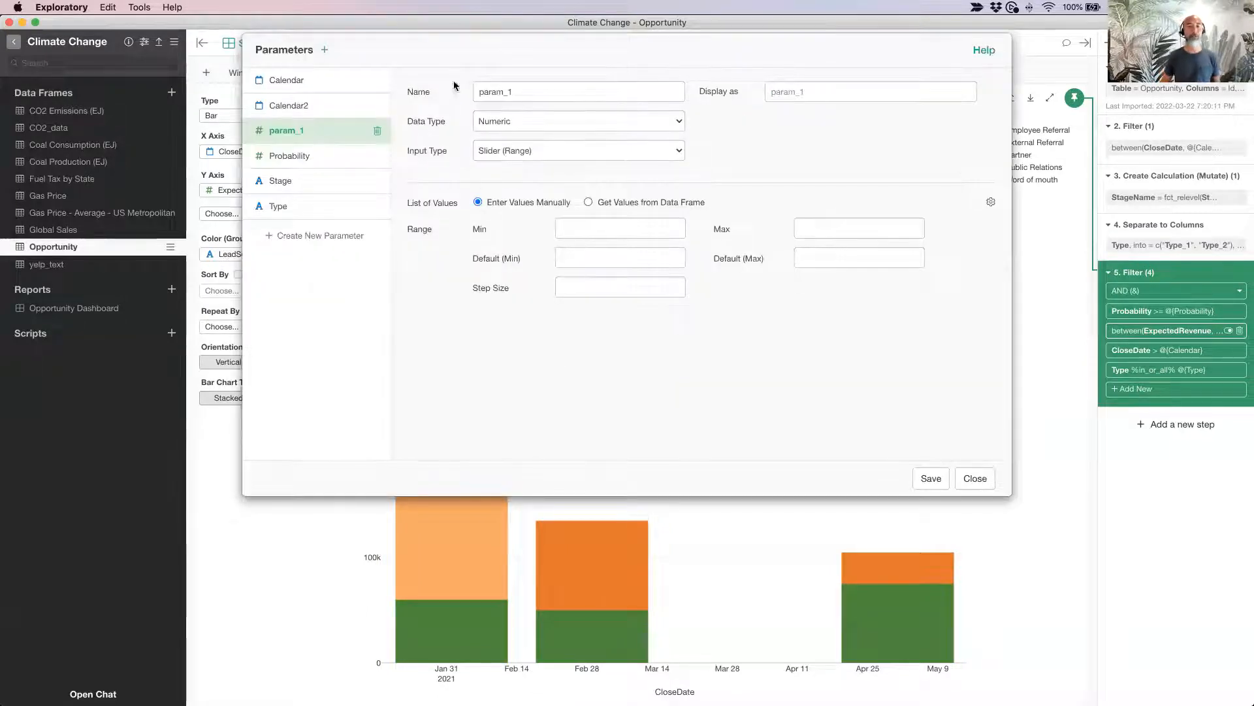
drag(419, 54, 432, 137)
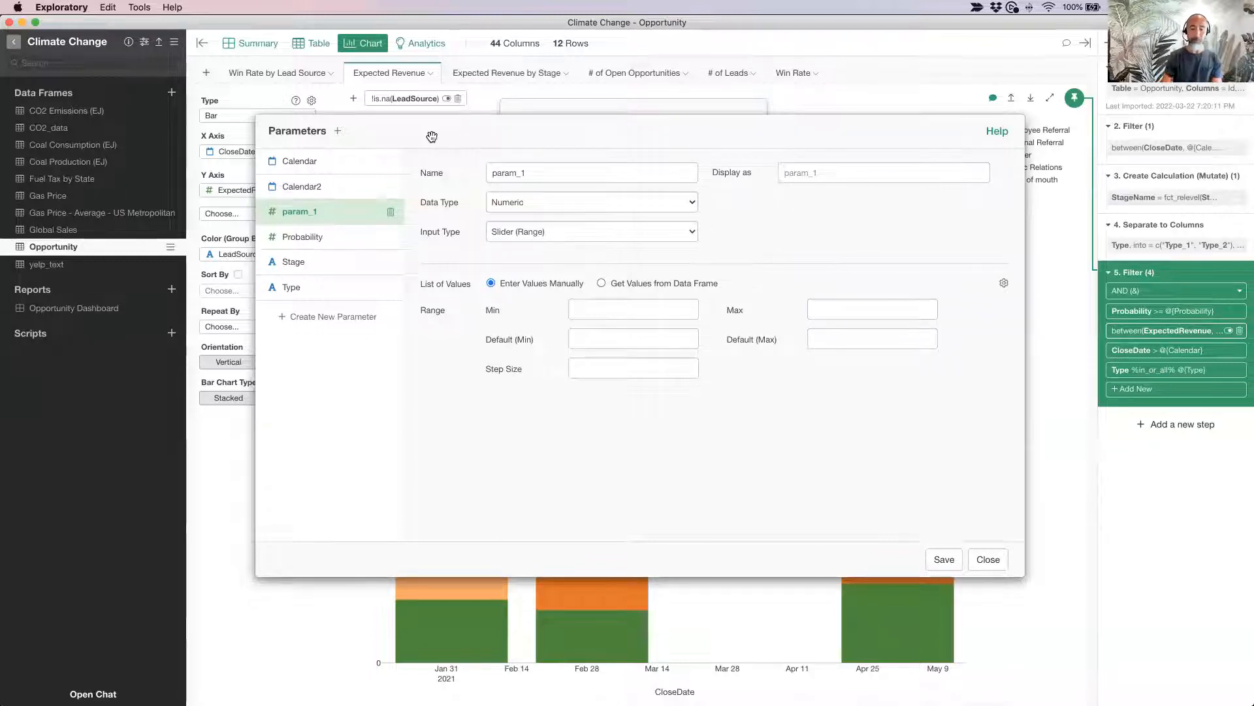
Name the new parameter Revenue_Range, display it as Opportunity Size (Range), and keep Slider (Range) as its input type
double_click(581, 174)
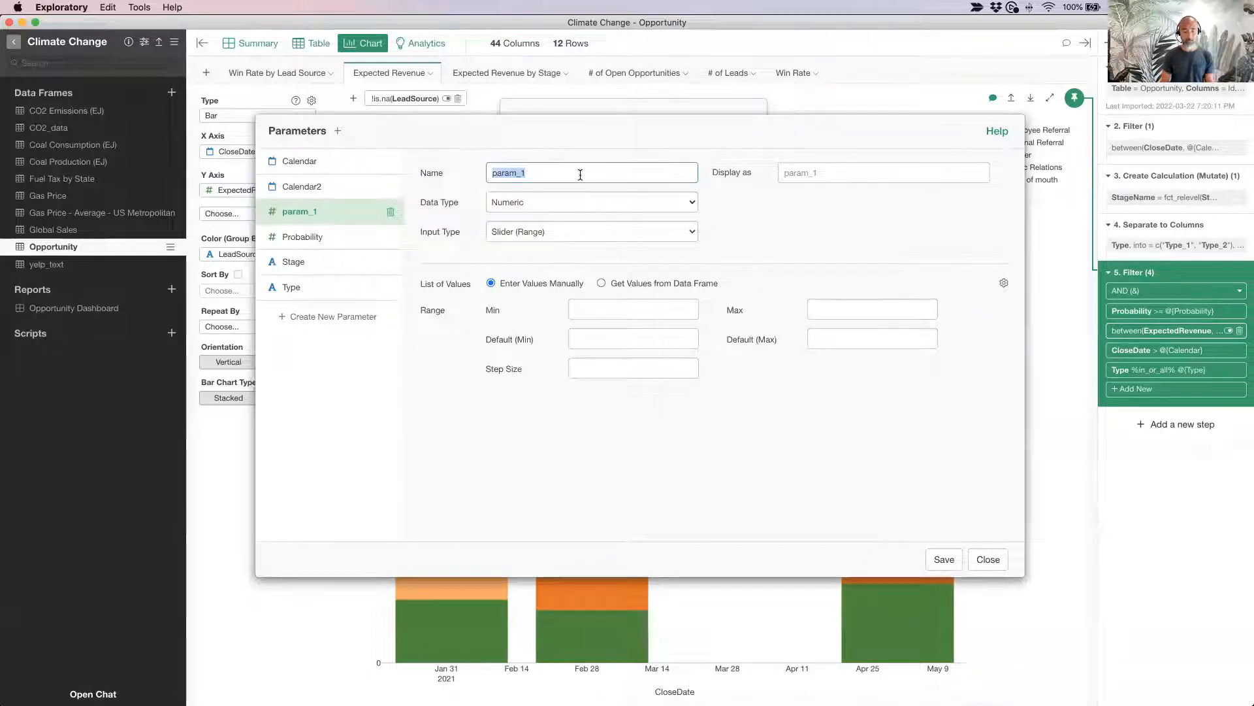
text(Revenue_Range)
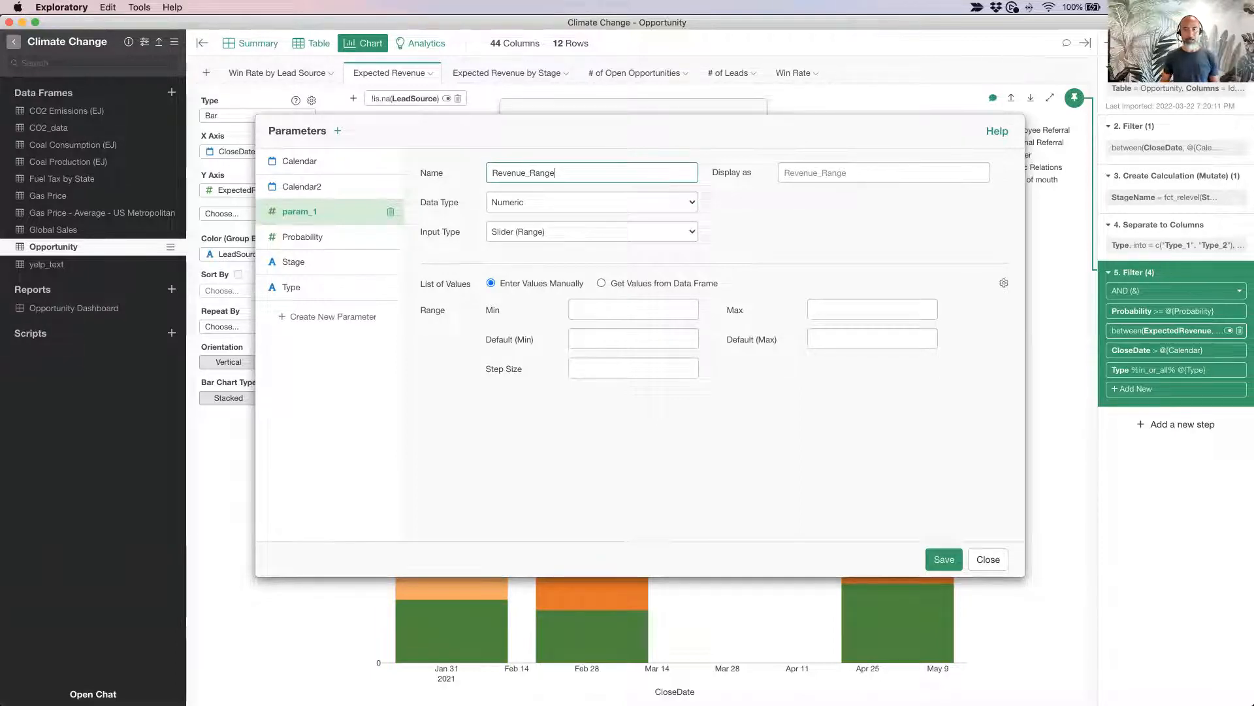
click(897, 172)
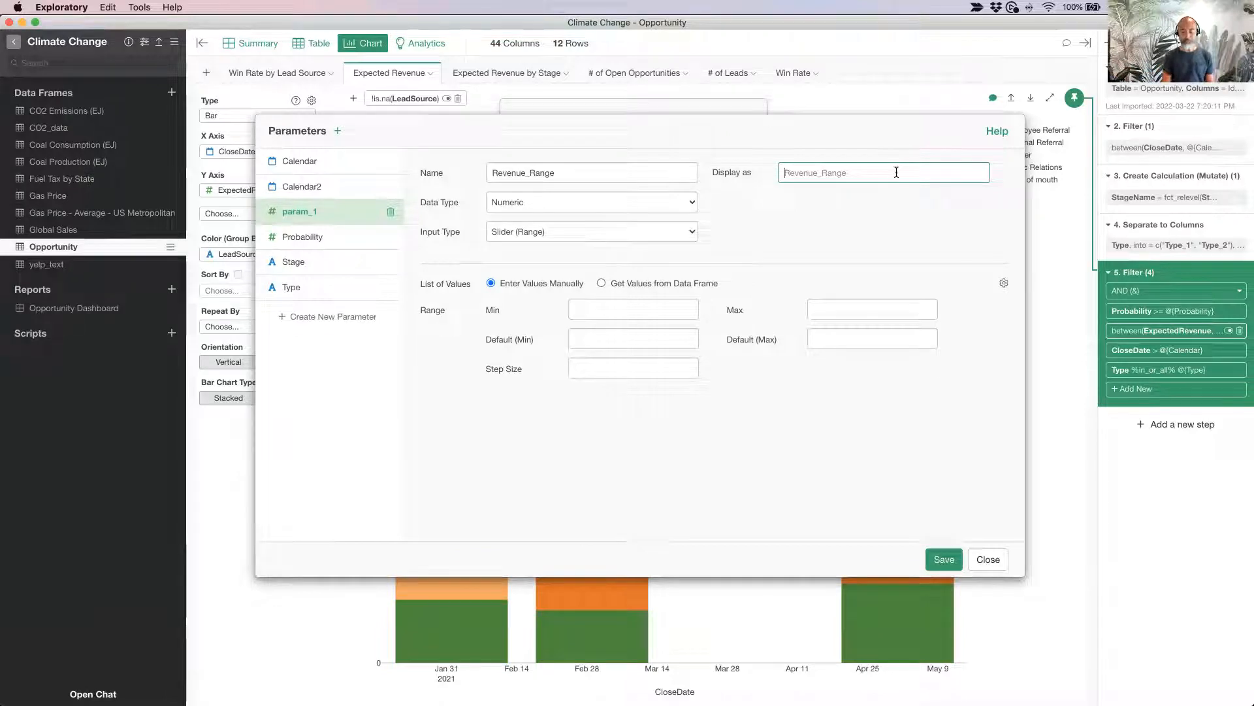
text(Opportunity Size (Range))
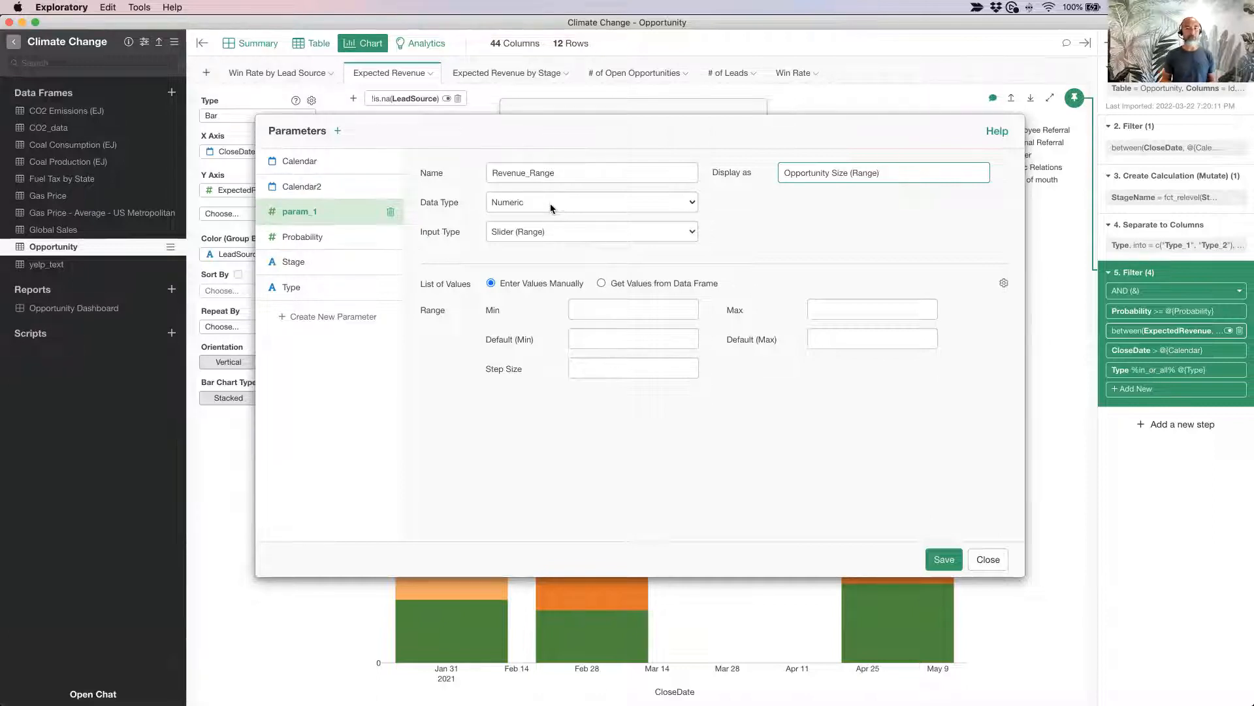
click(570, 237)
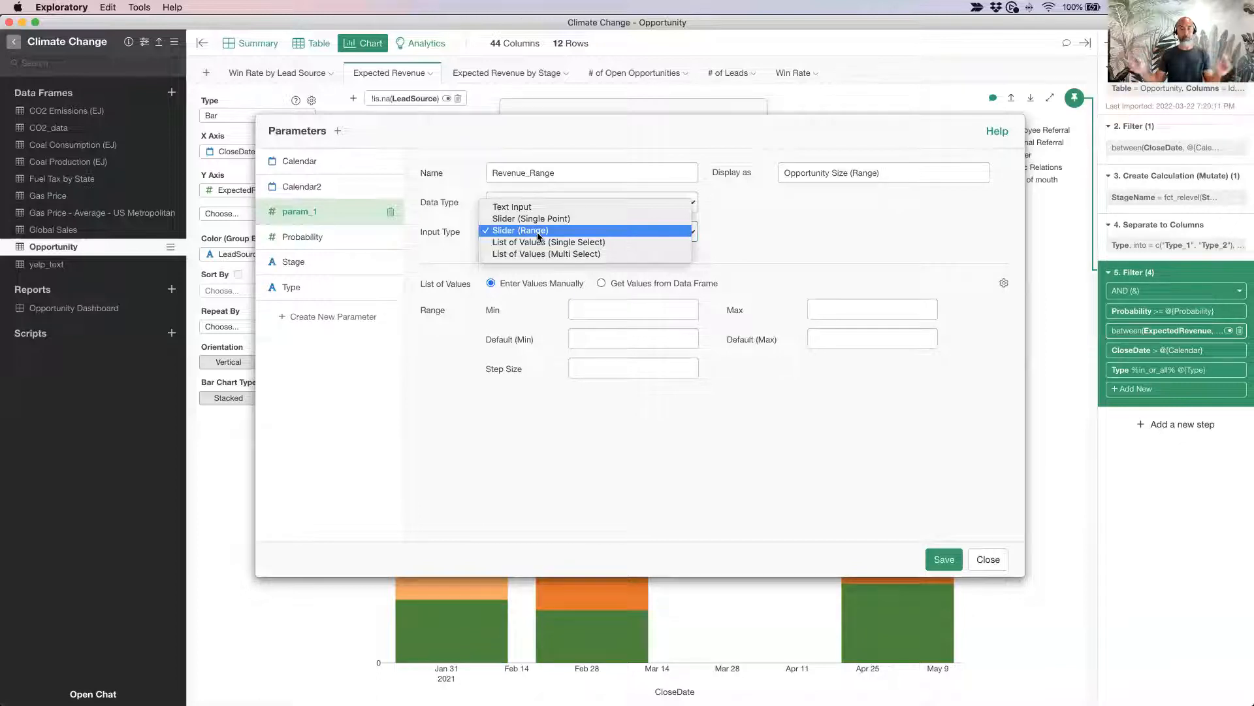
click(539, 237)
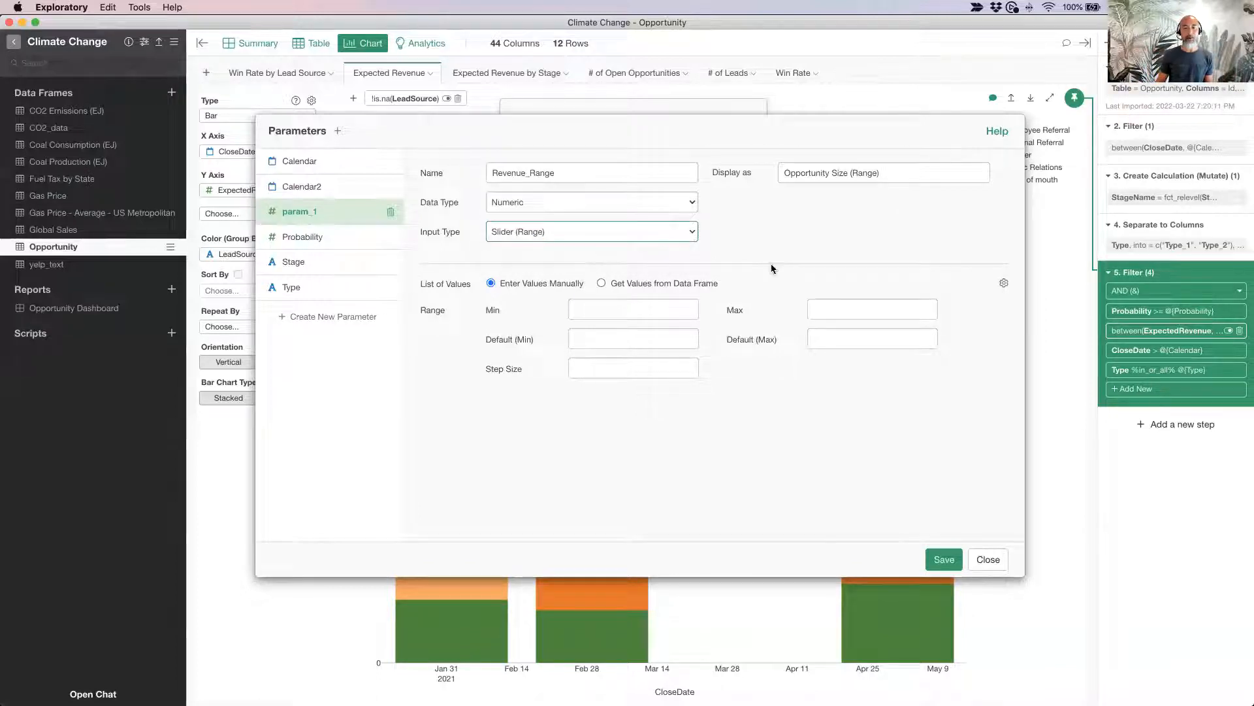
Source the parameter's list of values from the Opportunity data frame at step 4. Separate to Columns
click(635, 312)
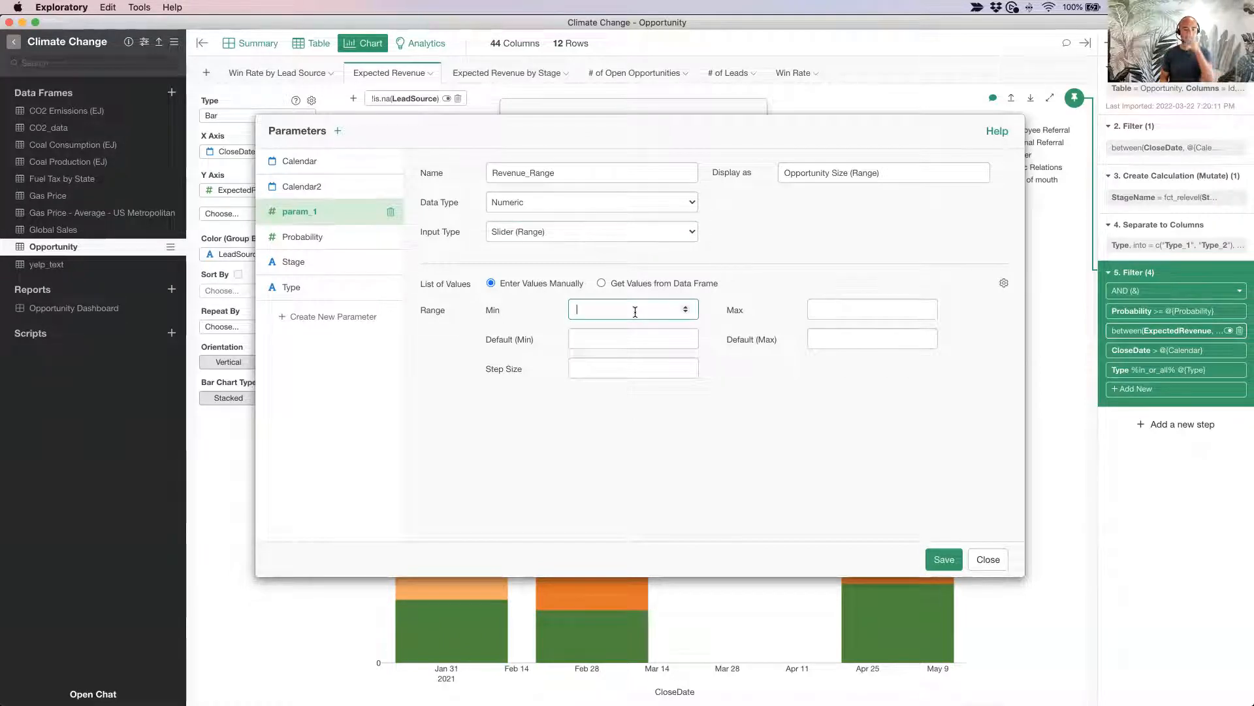
click(633, 283)
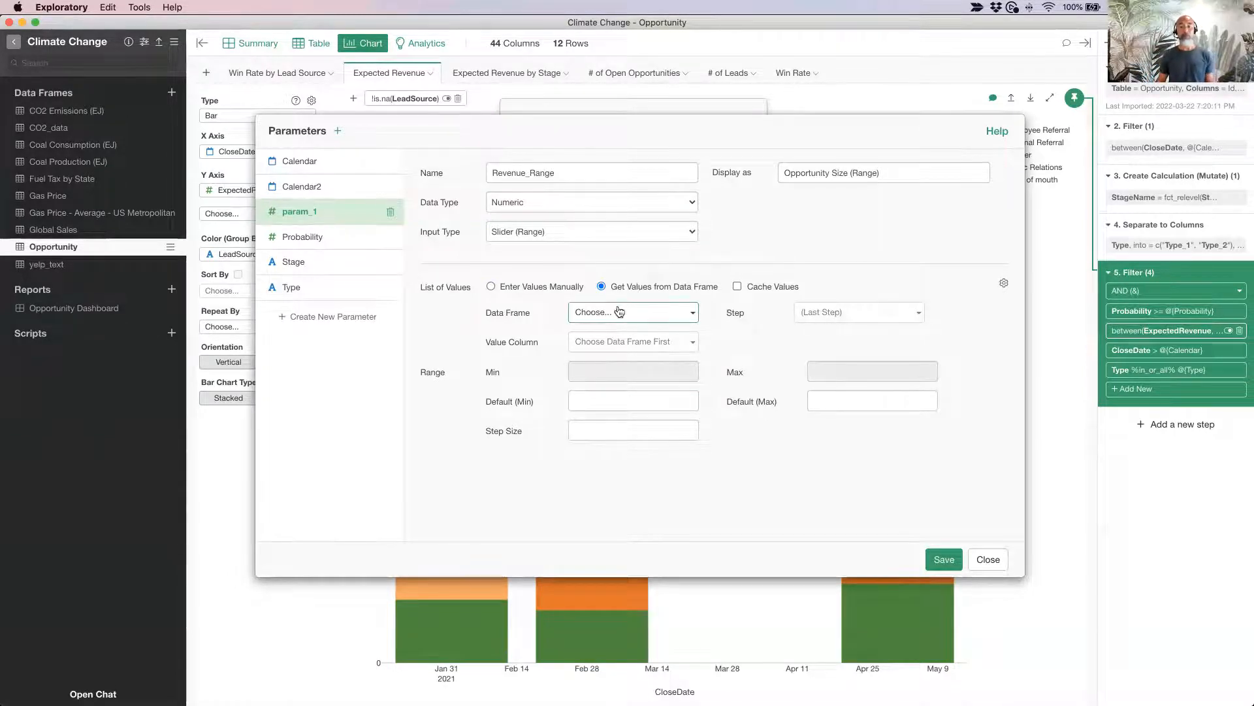
click(620, 312)
scroll(632, 398, down, 2)
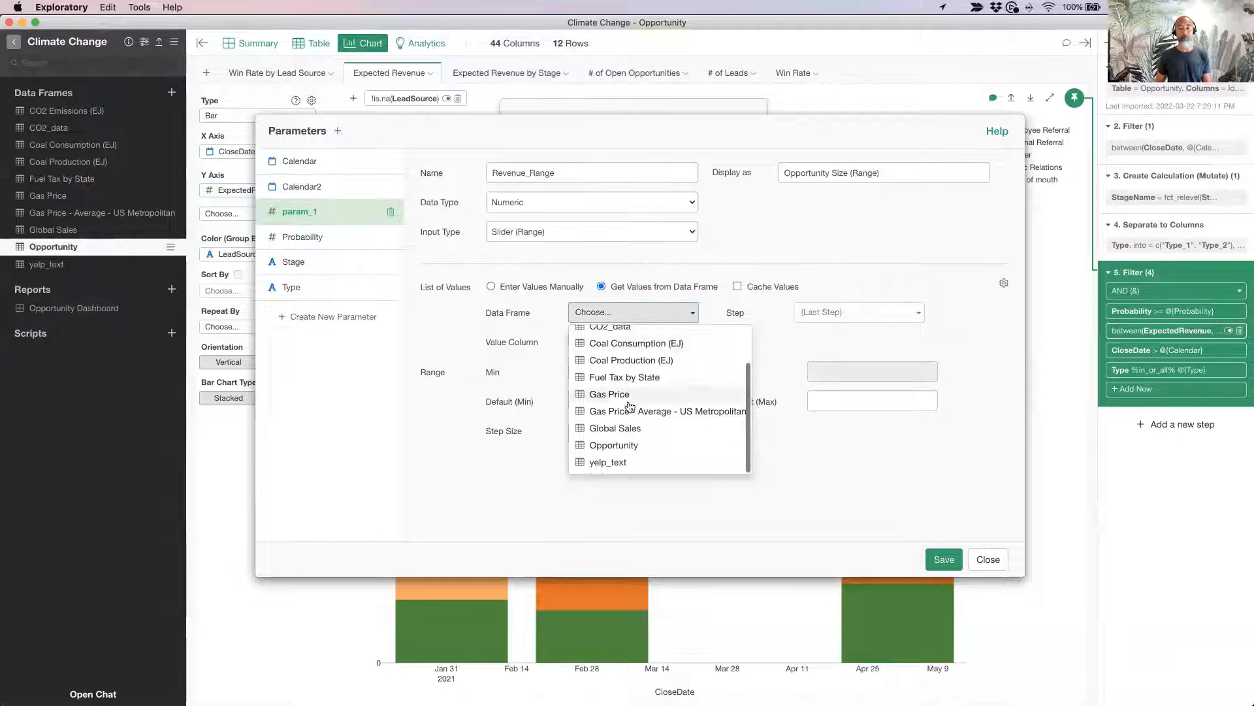
click(640, 446)
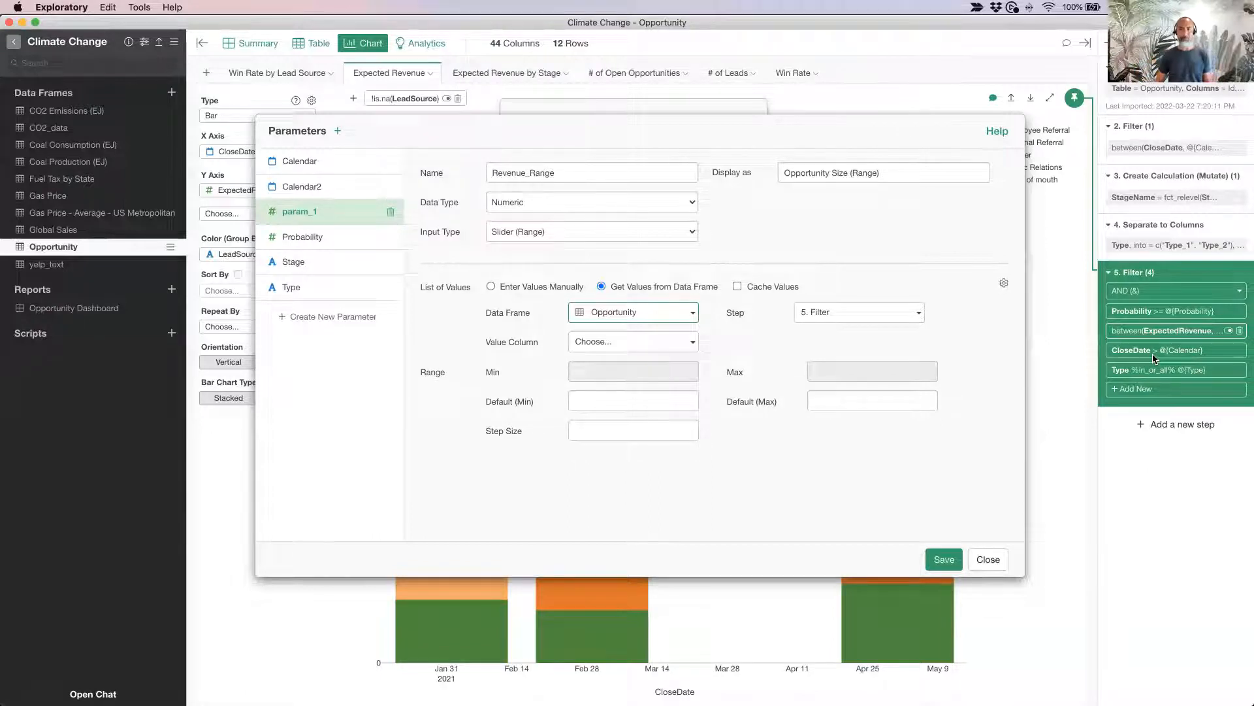
click(866, 312)
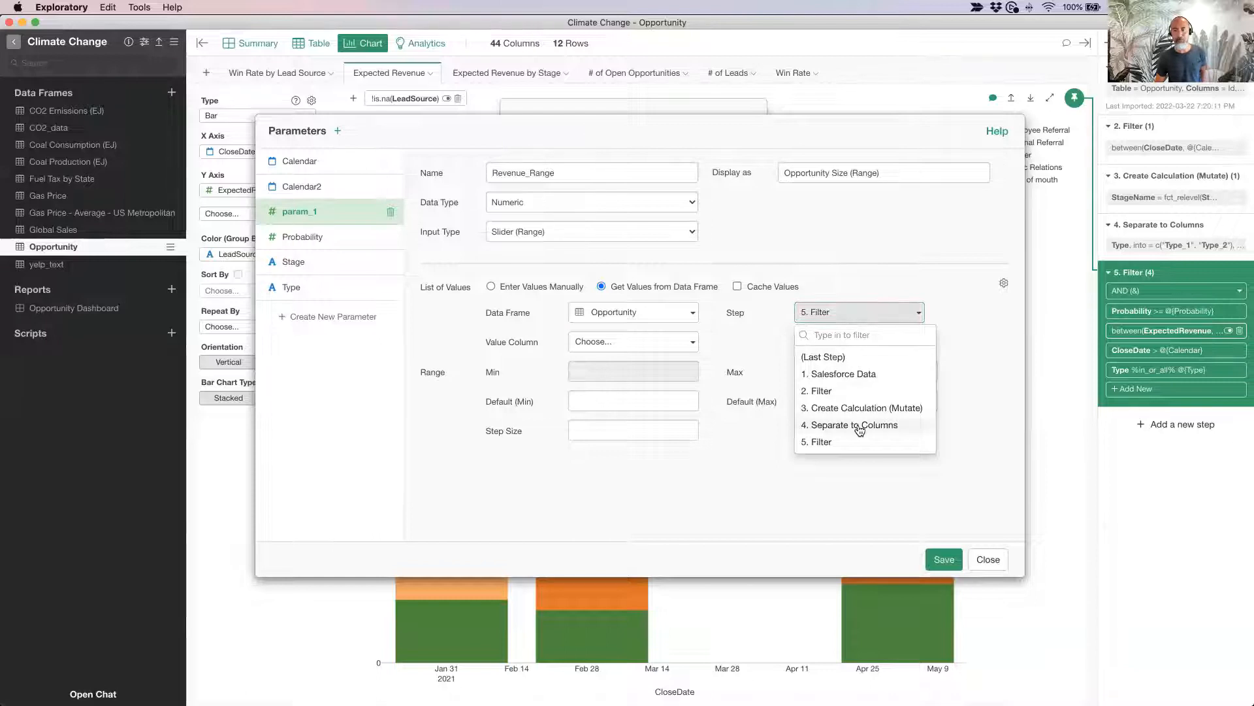
click(832, 429)
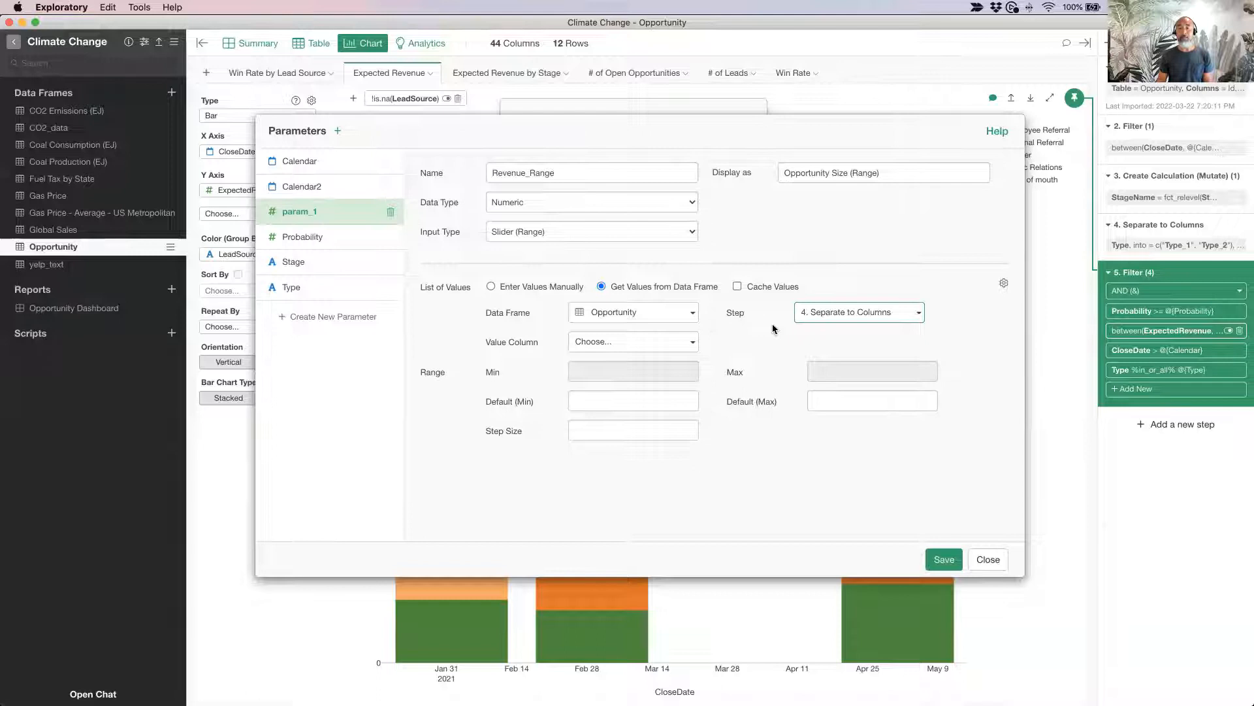
Use ExpectedRevenue as the value column for the Revenue_Range parameter
click(612, 342)
scroll(625, 429, down, 5)
scroll(625, 430, up, 6)
scroll(624, 429, up, 1)
click(633, 452)
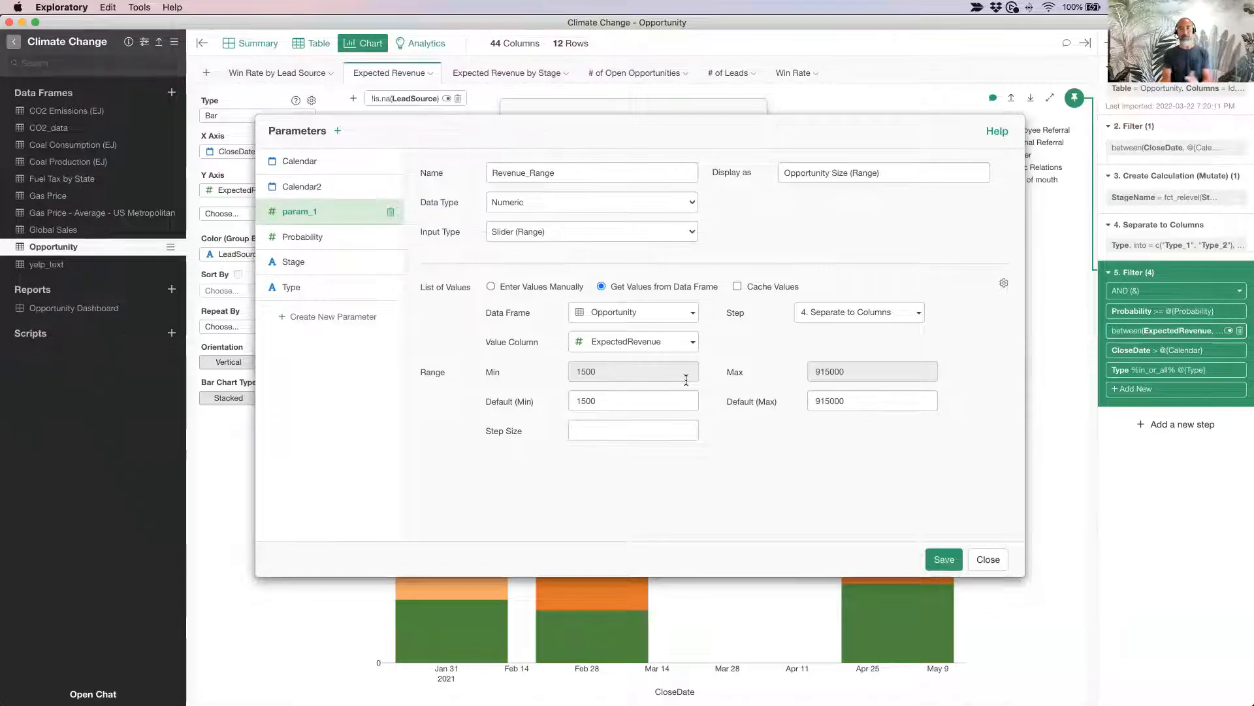
Set the slider's step size to 1000, save the Revenue_Range parameter, and close the parameter settings
click(605, 433)
text(1000)
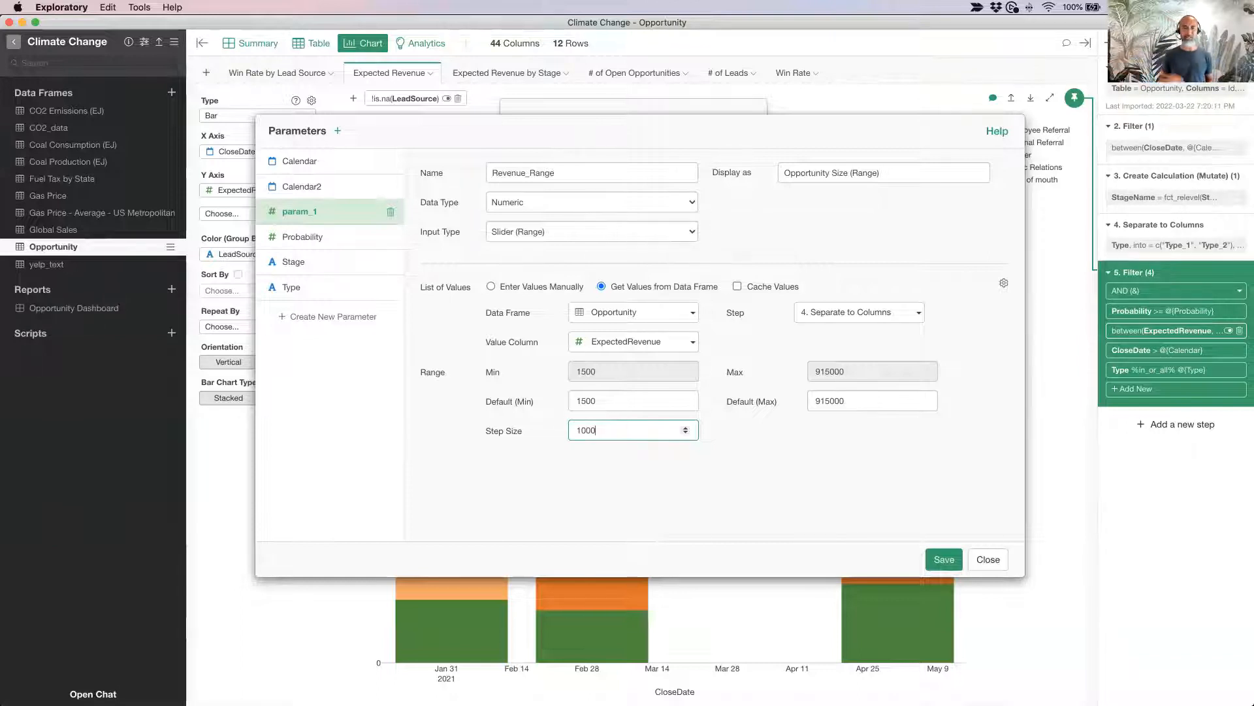
click(595, 502)
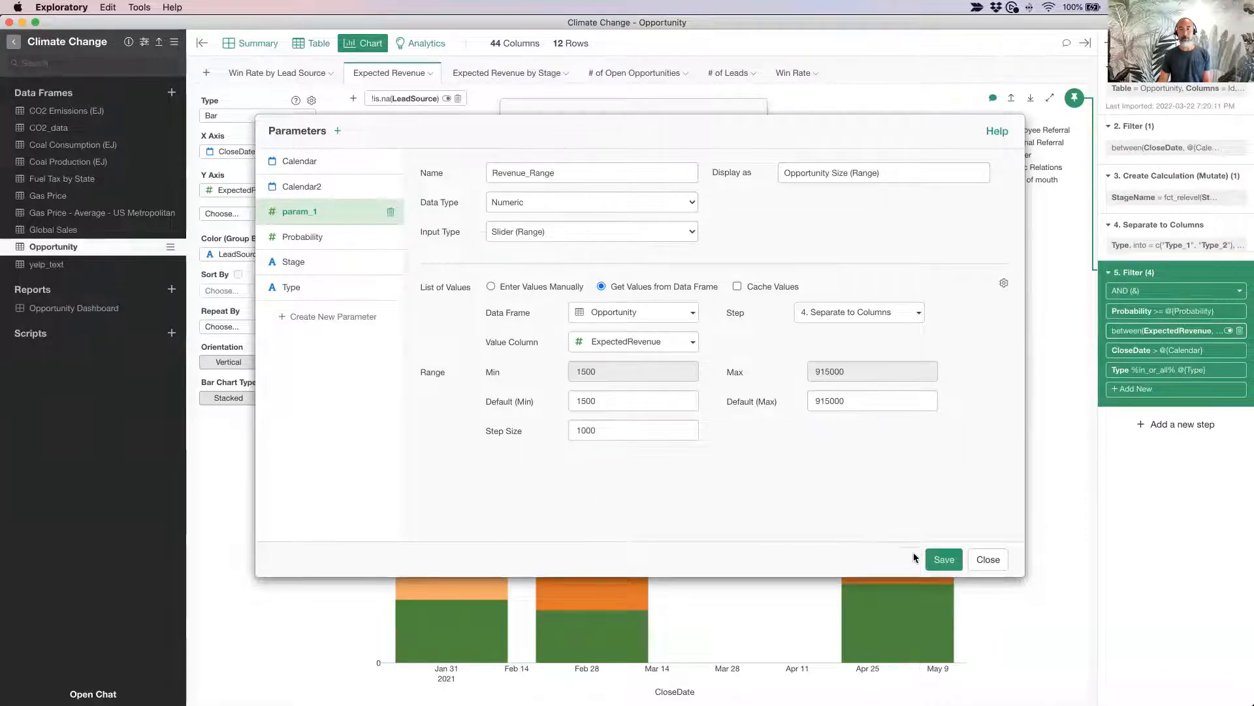
click(937, 560)
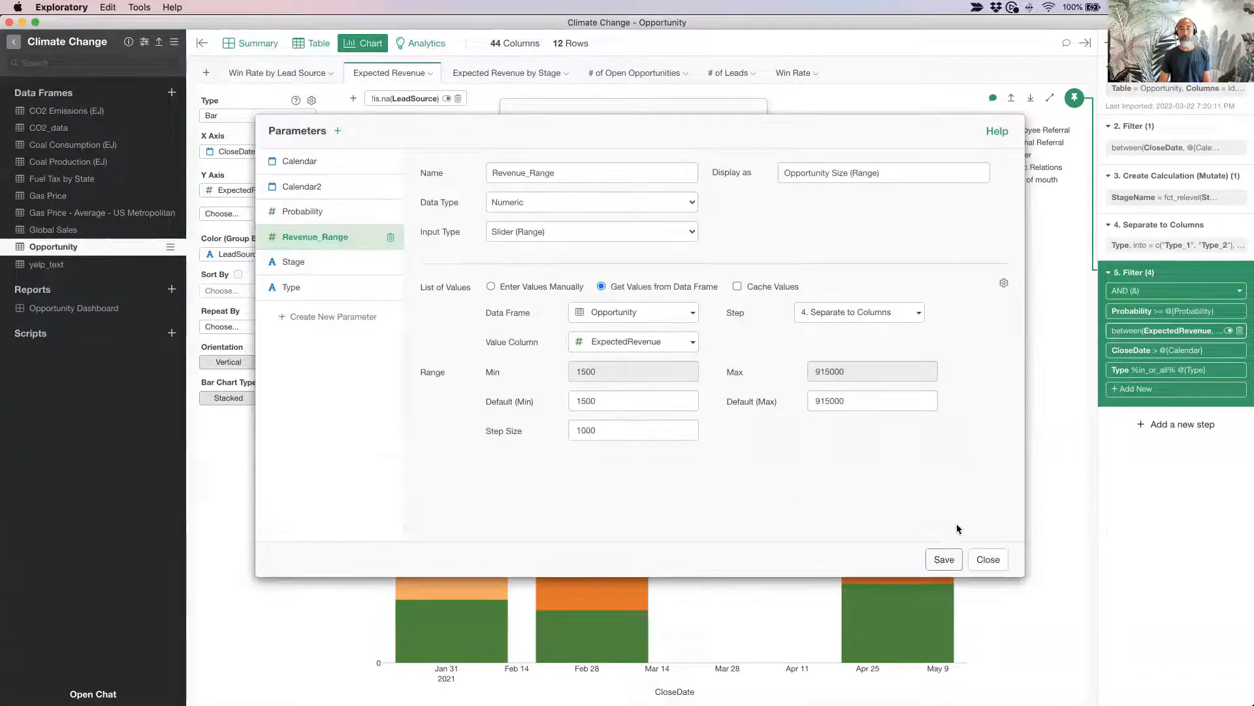
click(987, 559)
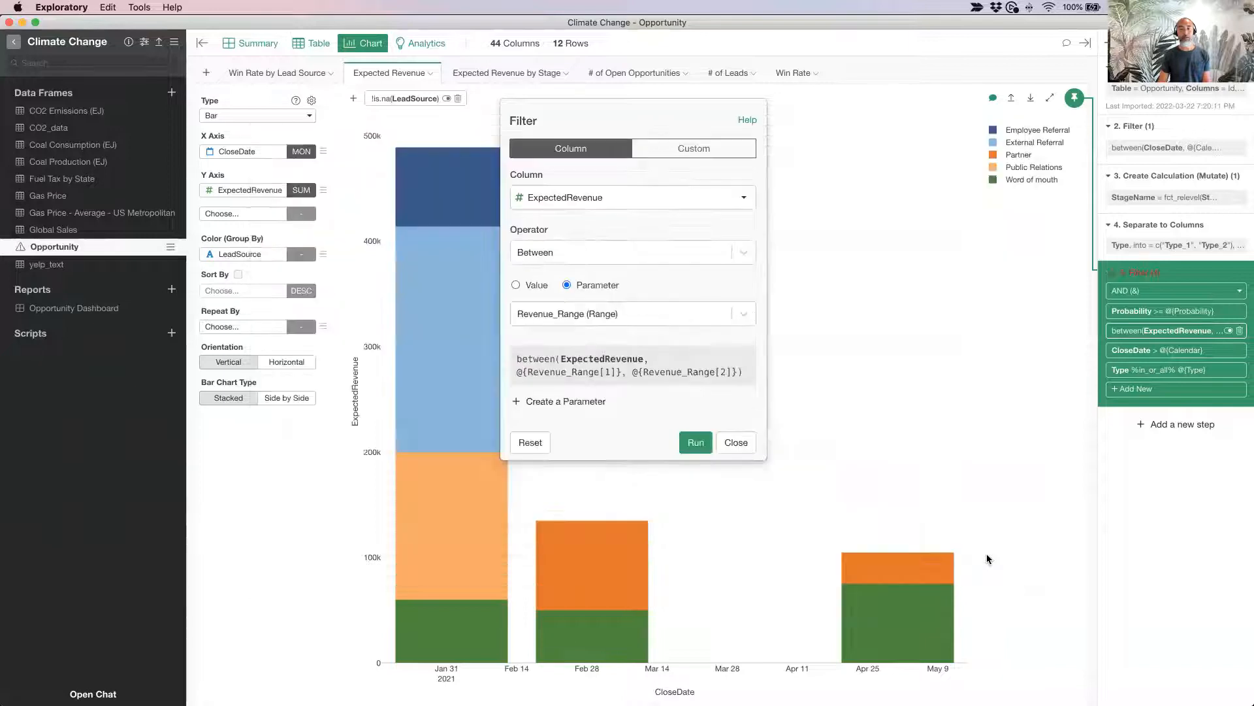
Run the ExpectedRevenue Between filter with Revenue_Range (Range), and rerun it with the Opportunity Size maximum lowered to about 254000
click(596, 320)
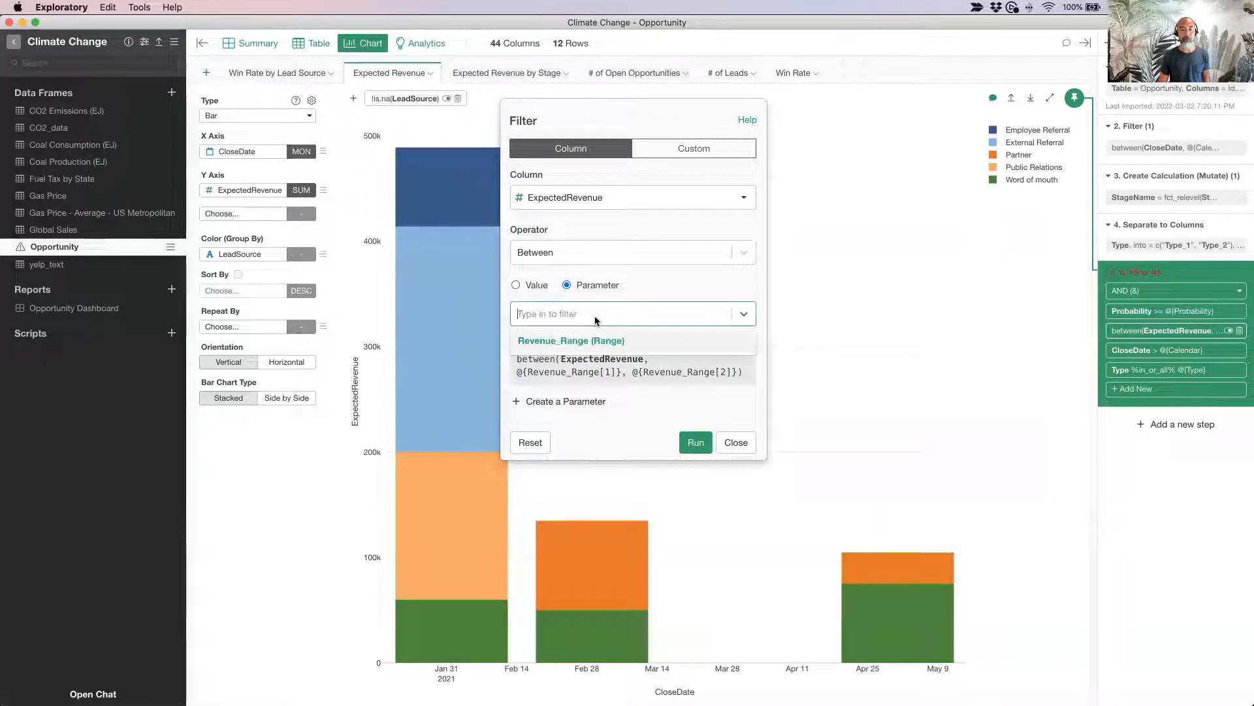
click(597, 340)
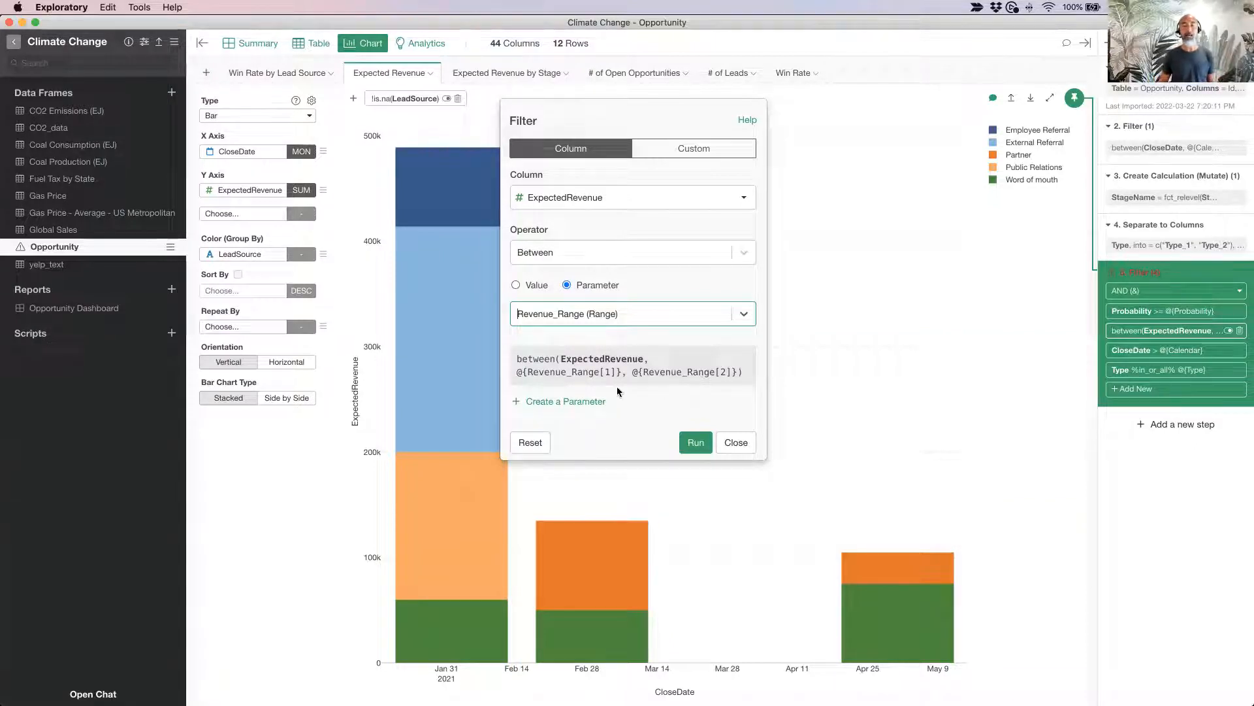
click(686, 442)
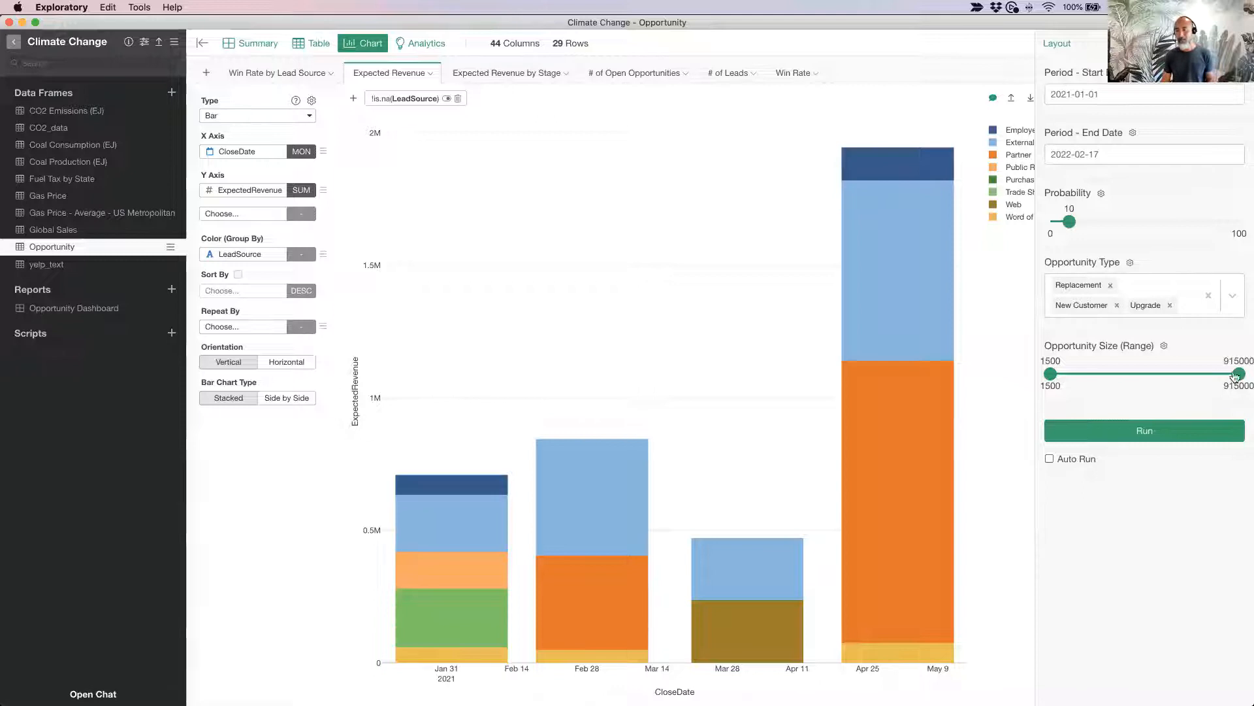
drag(1240, 375, 1104, 381)
click(1093, 433)
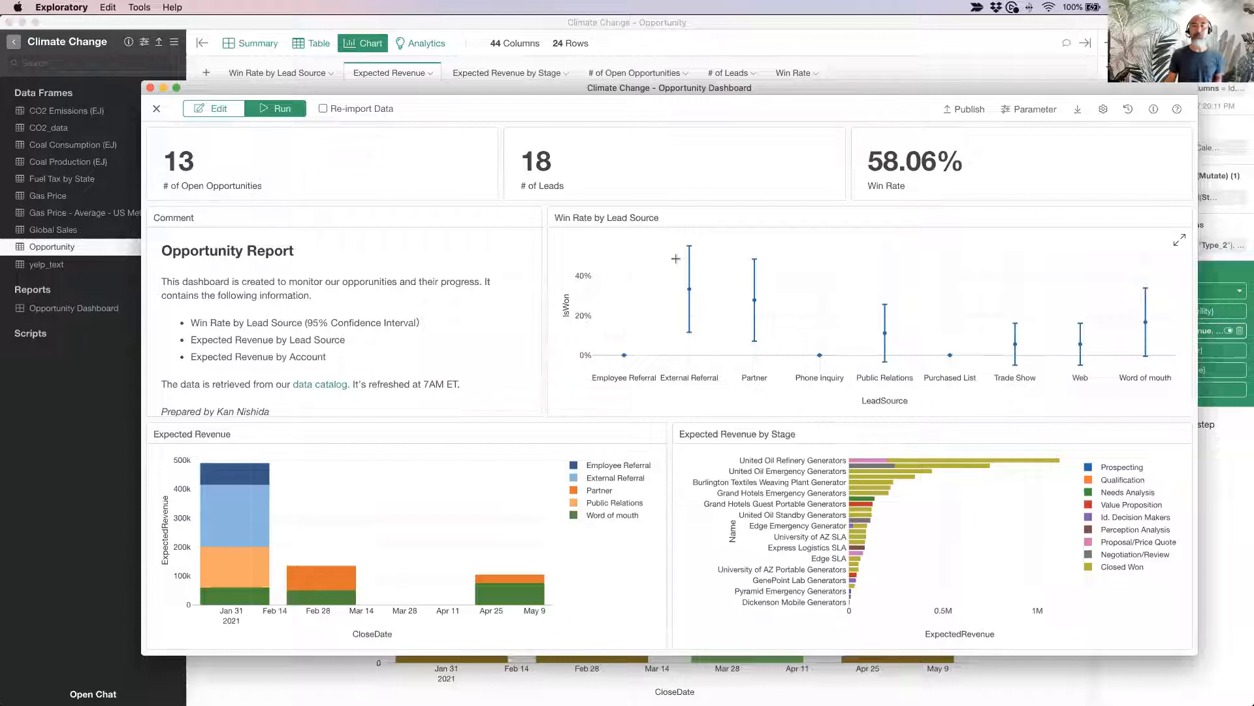
In the Opportunity Dashboard's parameter layout, move Opportunity Size (Range) above Probability and confirm the new order
click(1026, 106)
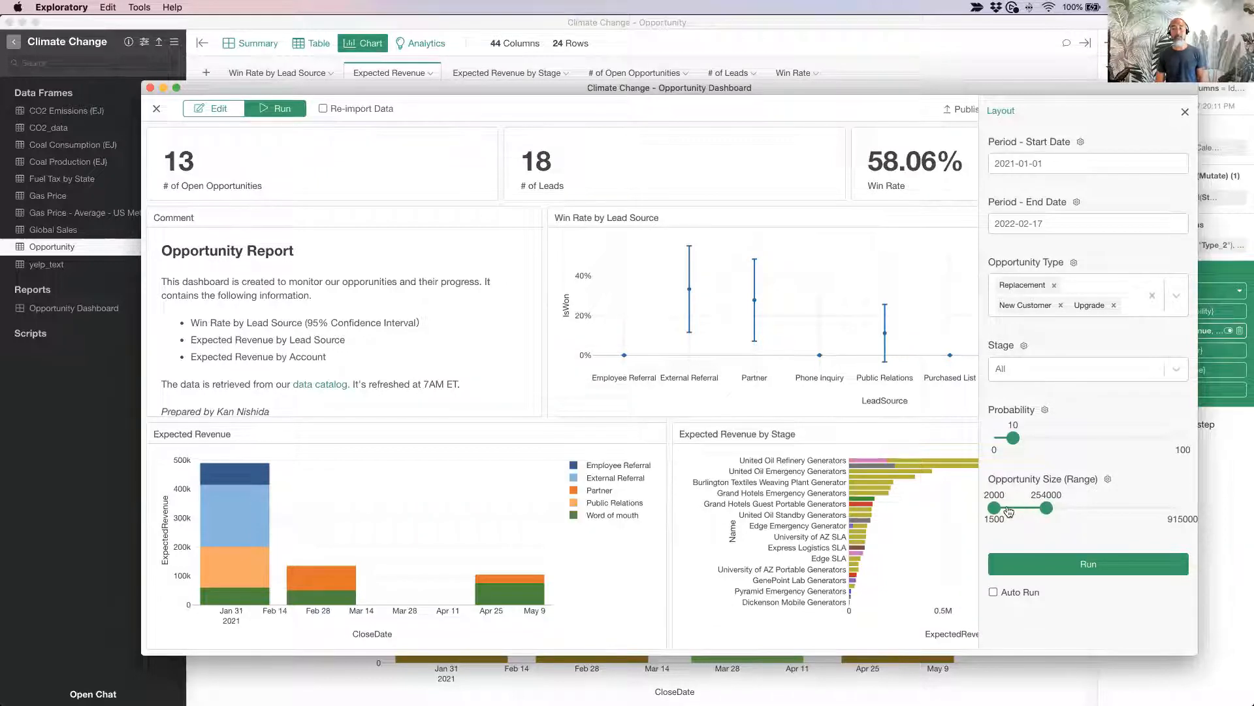
click(1006, 112)
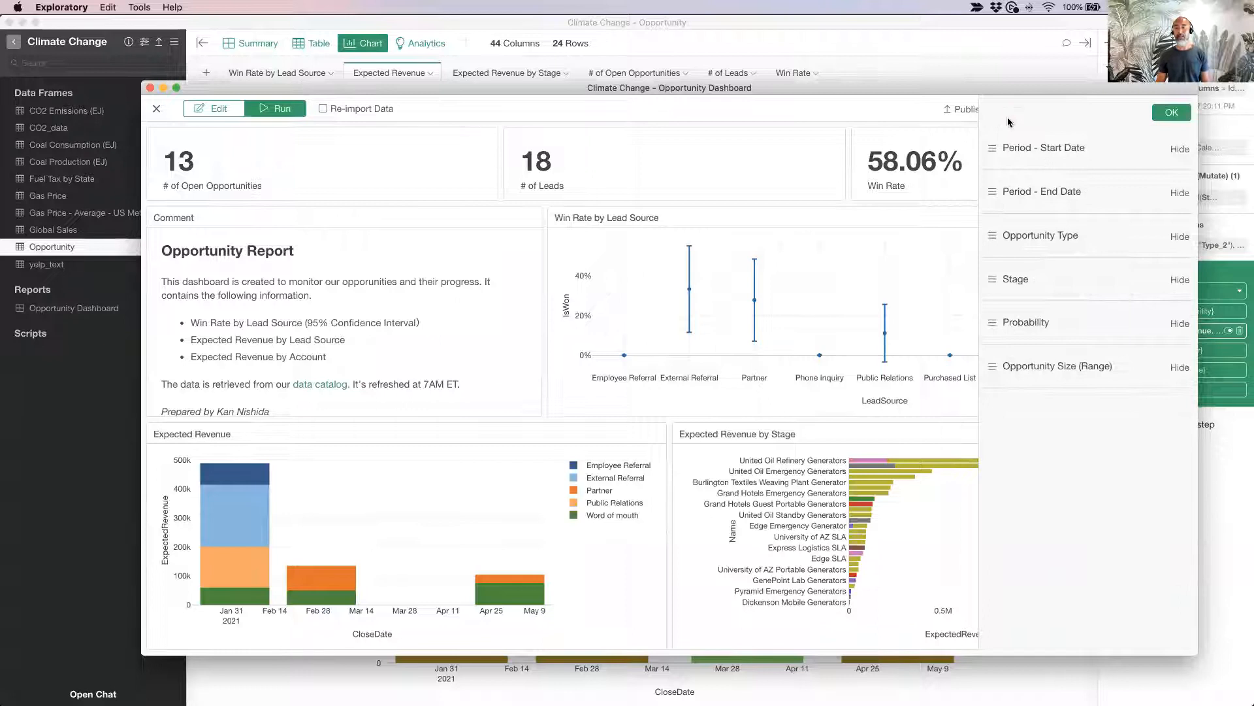
drag(992, 365, 1001, 315)
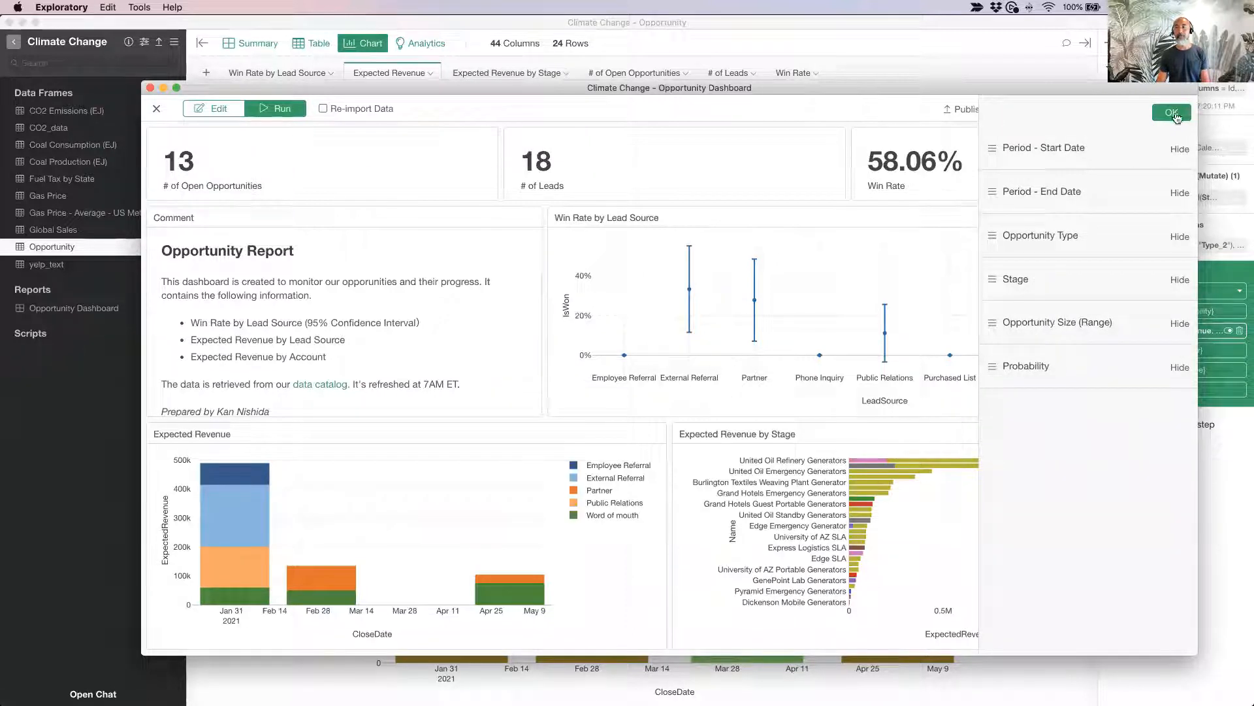
click(1172, 112)
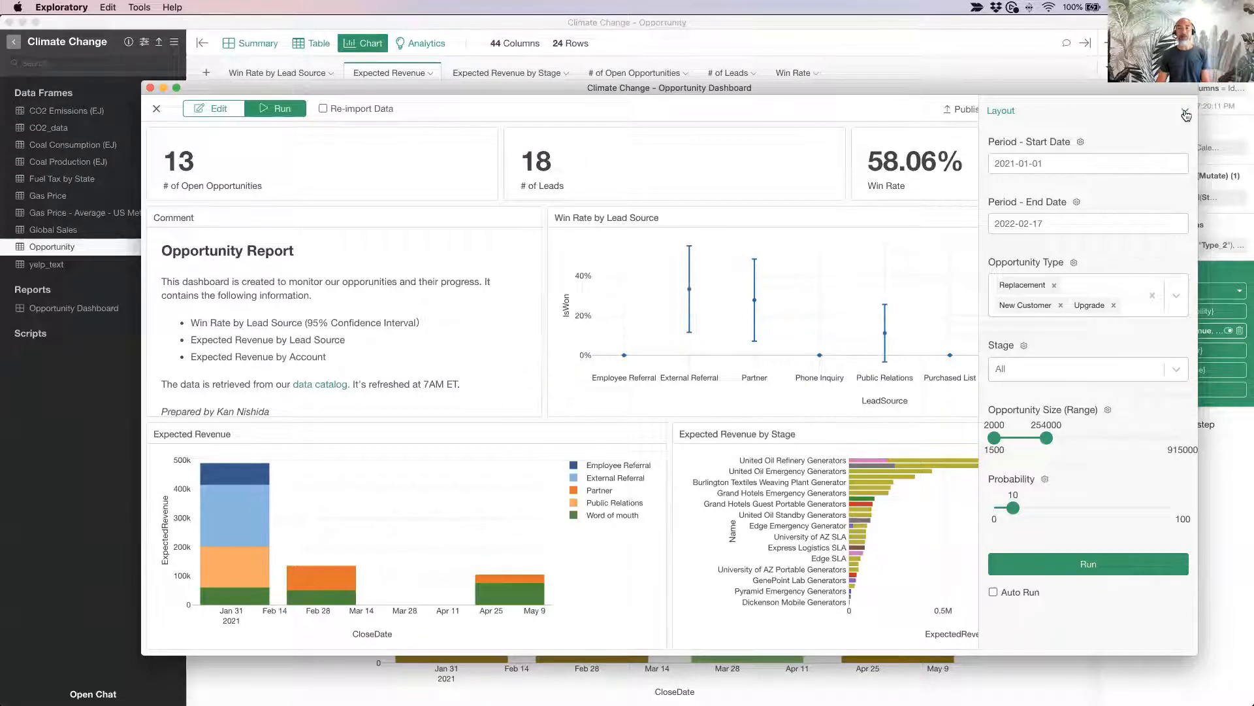
Switch to Keynote and present the slides on showing selected parameter values with @{param_name}
key(super+Tab)
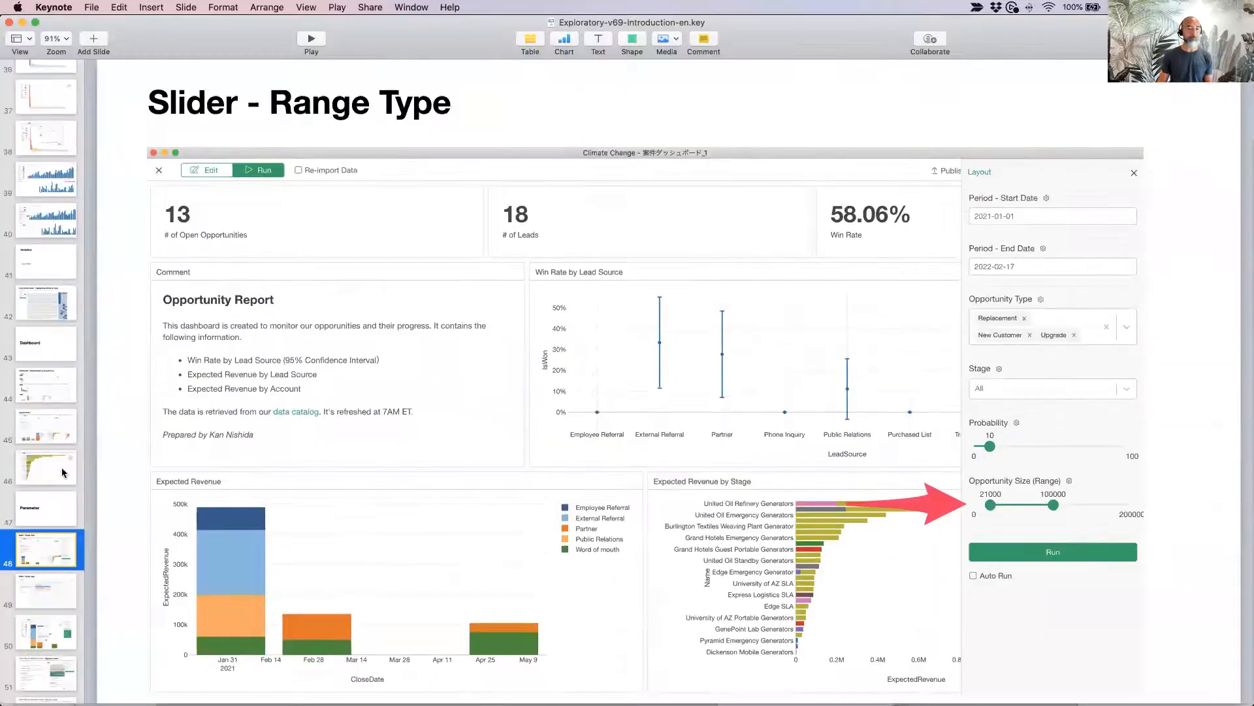
scroll(59, 474, down, 5)
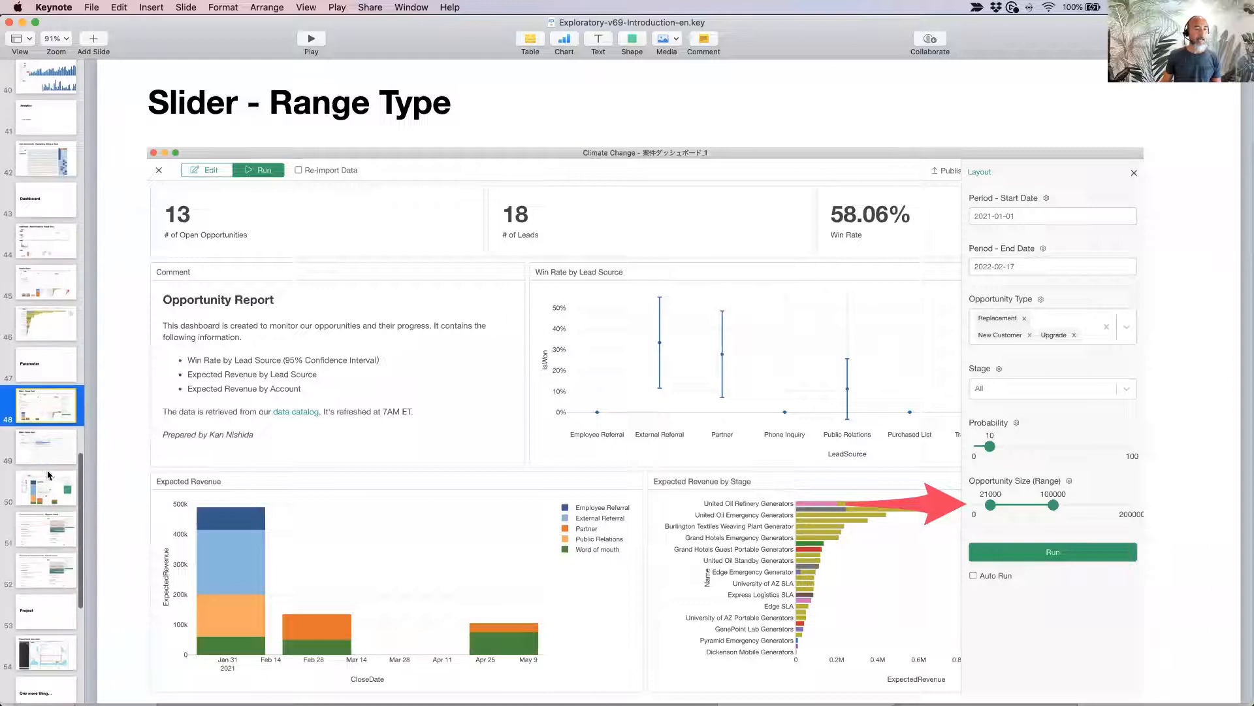
click(42, 532)
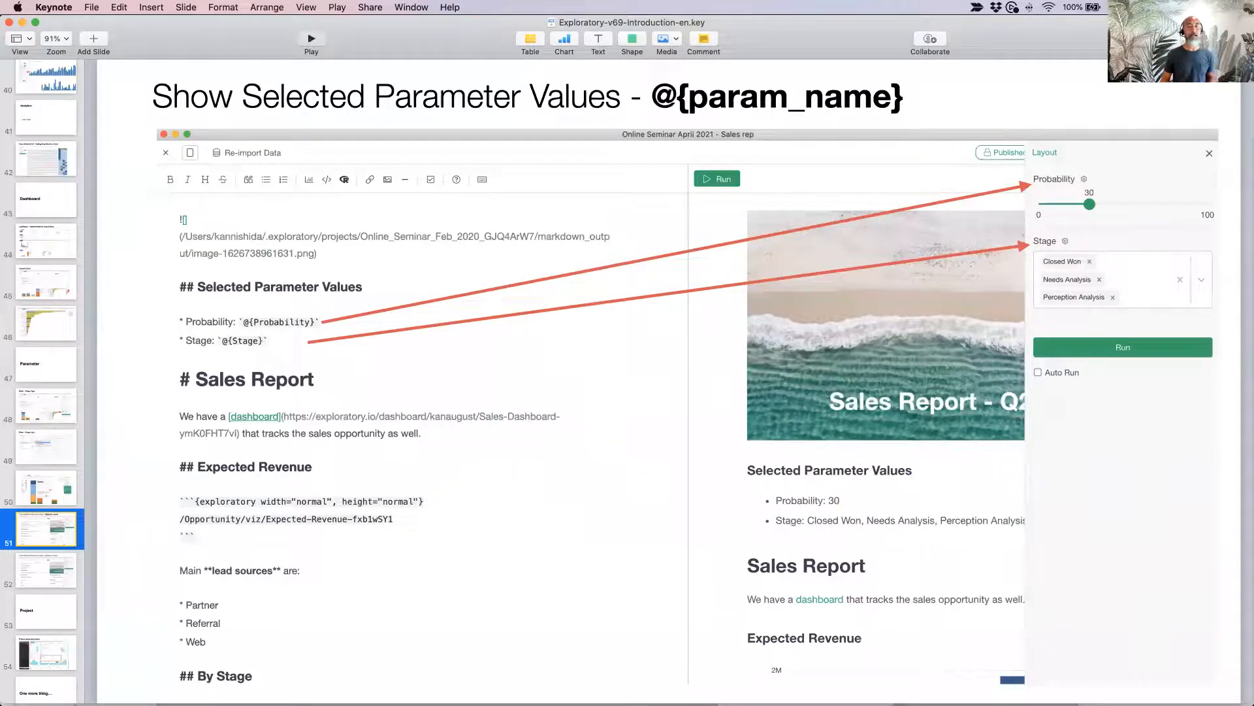
key(alt+super+p)
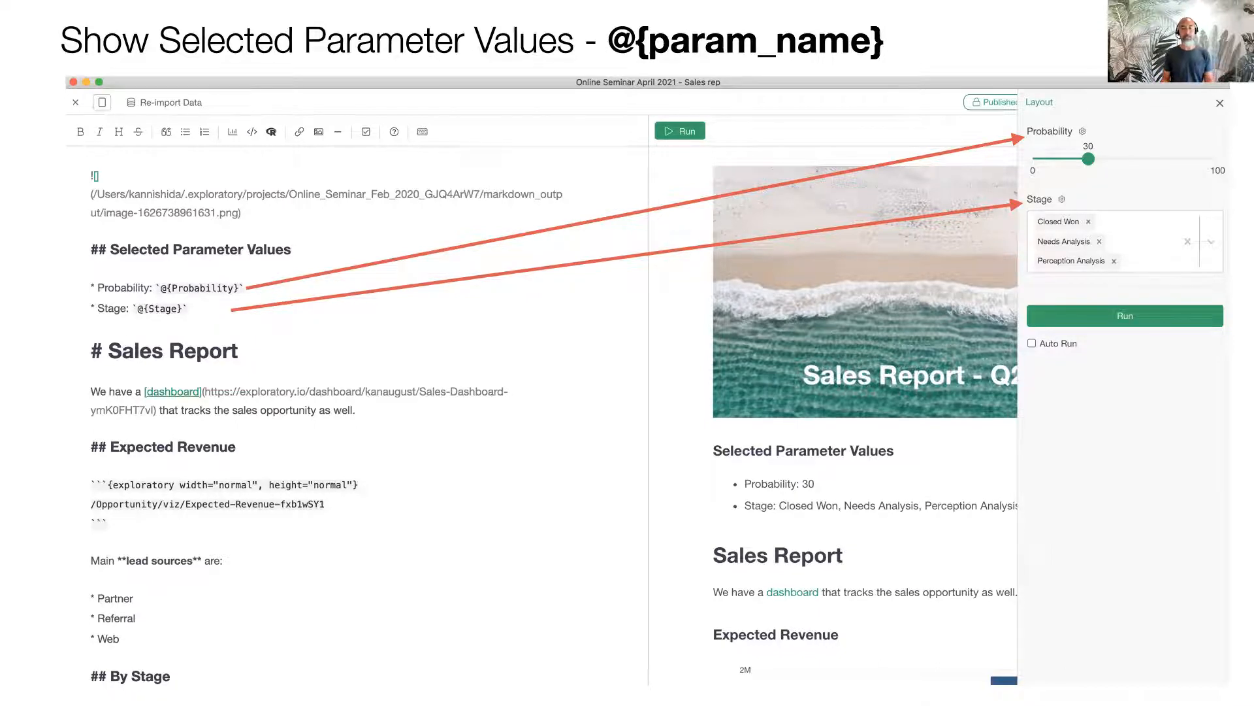
key(Right)
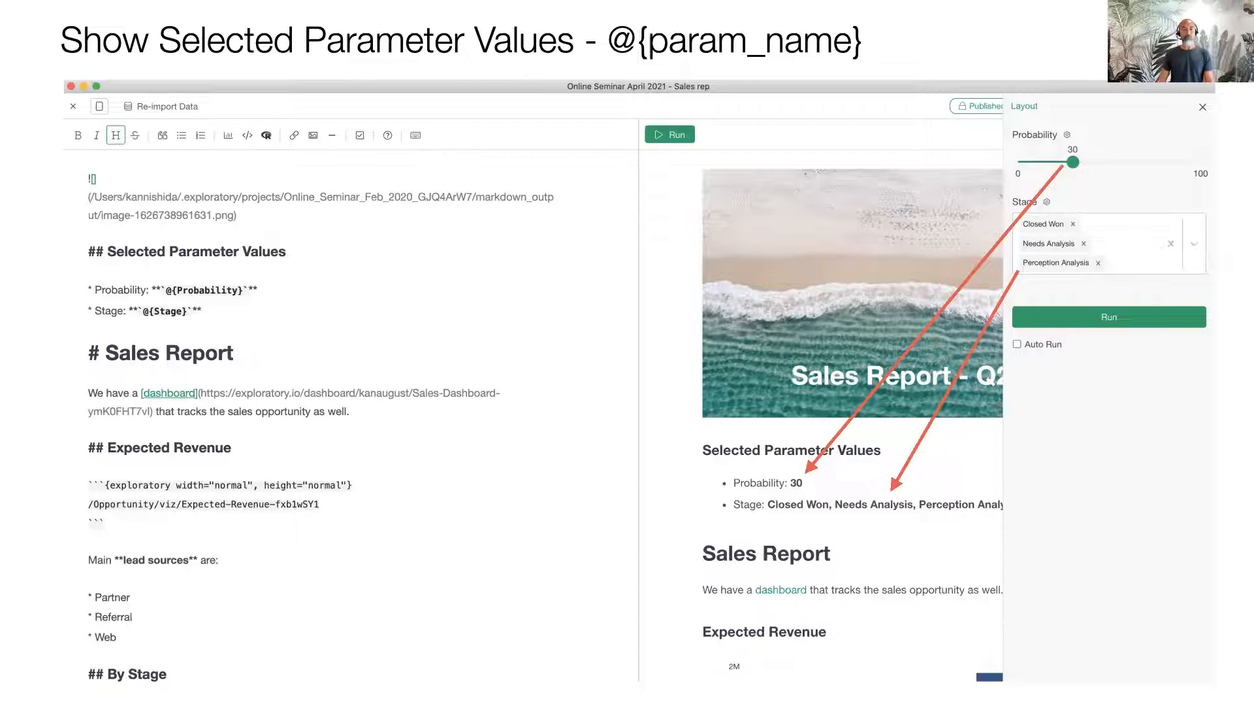
Resume the slideshow and advance from the selected parameter values slides to the Project Detail Information slide
key(Right)
key(super+Tab)
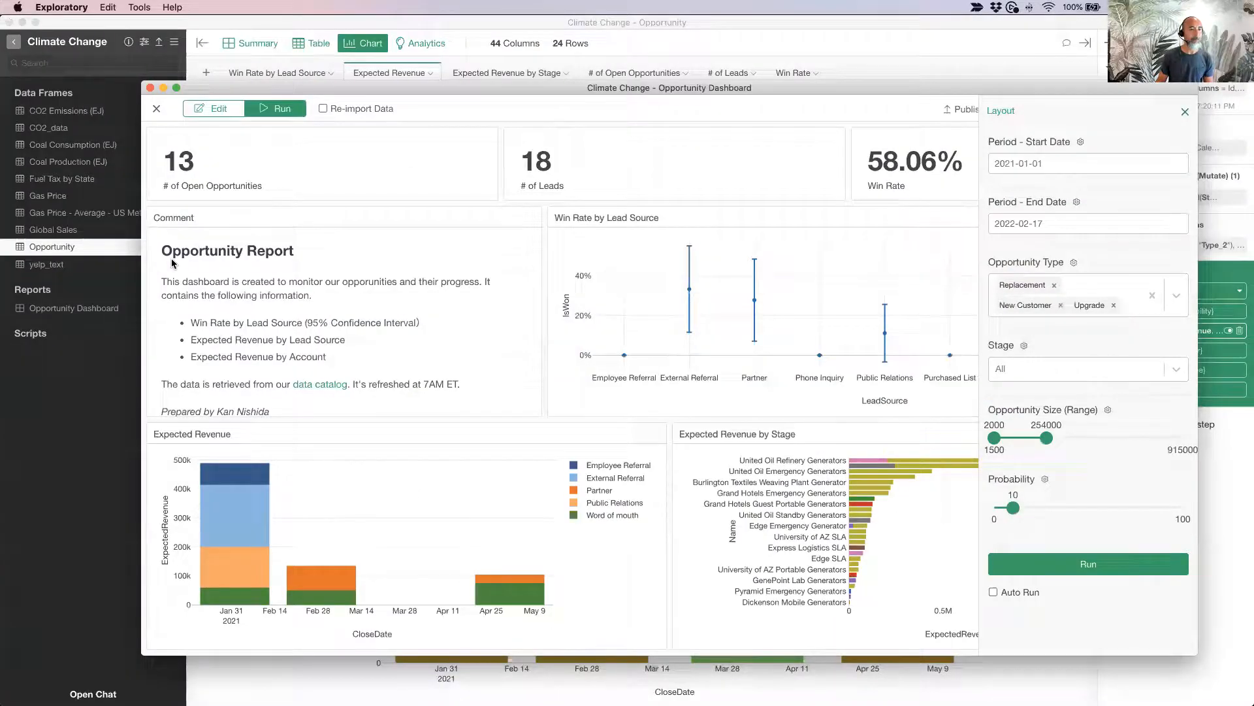
key(super+Tab)
click(311, 39)
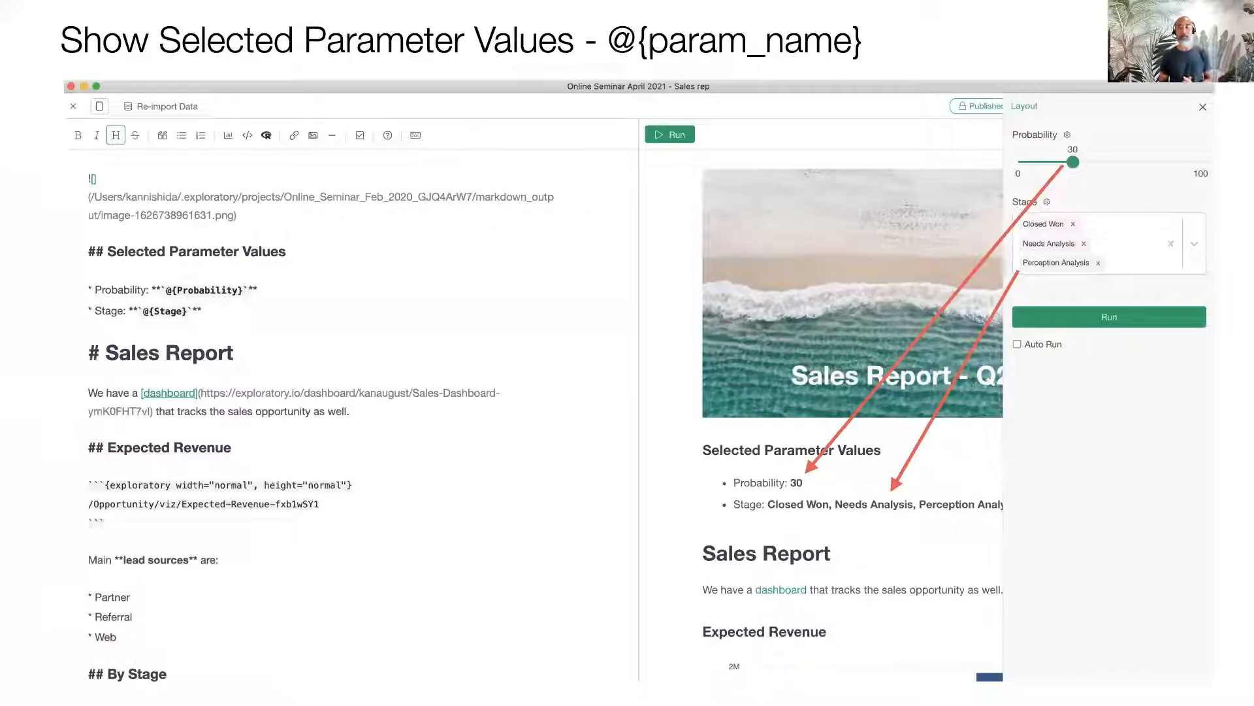
key(Right)
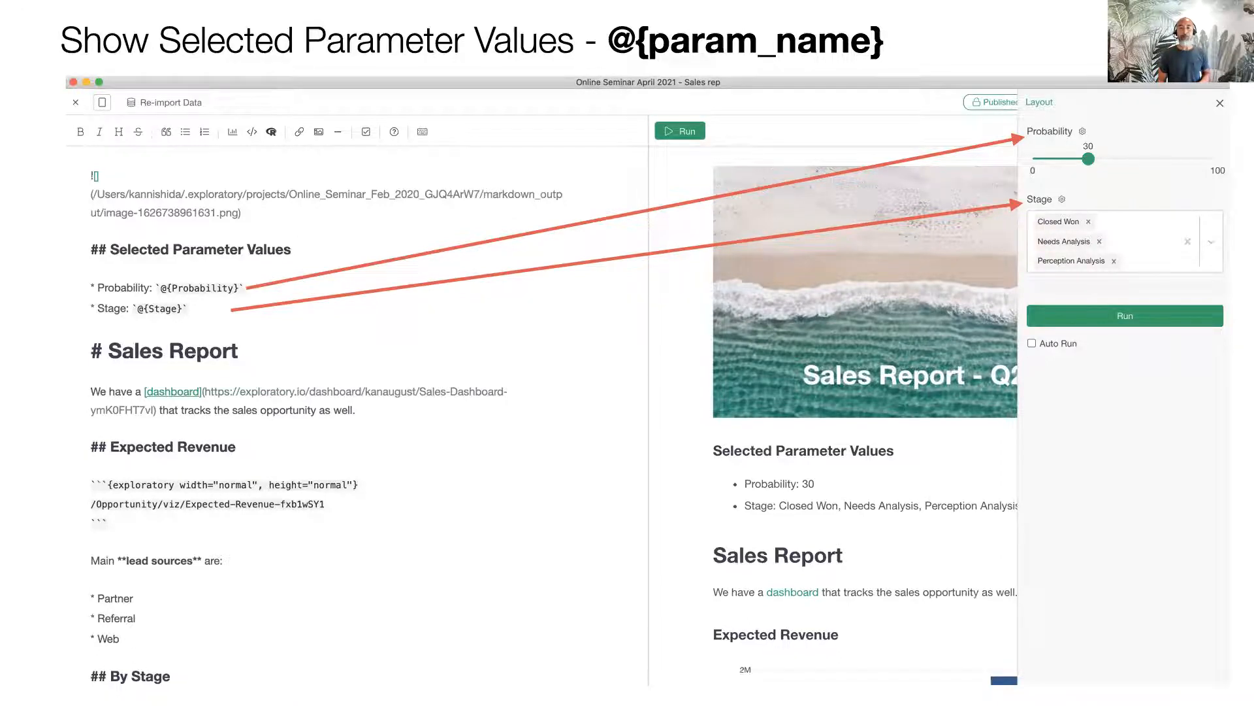
key(Right)
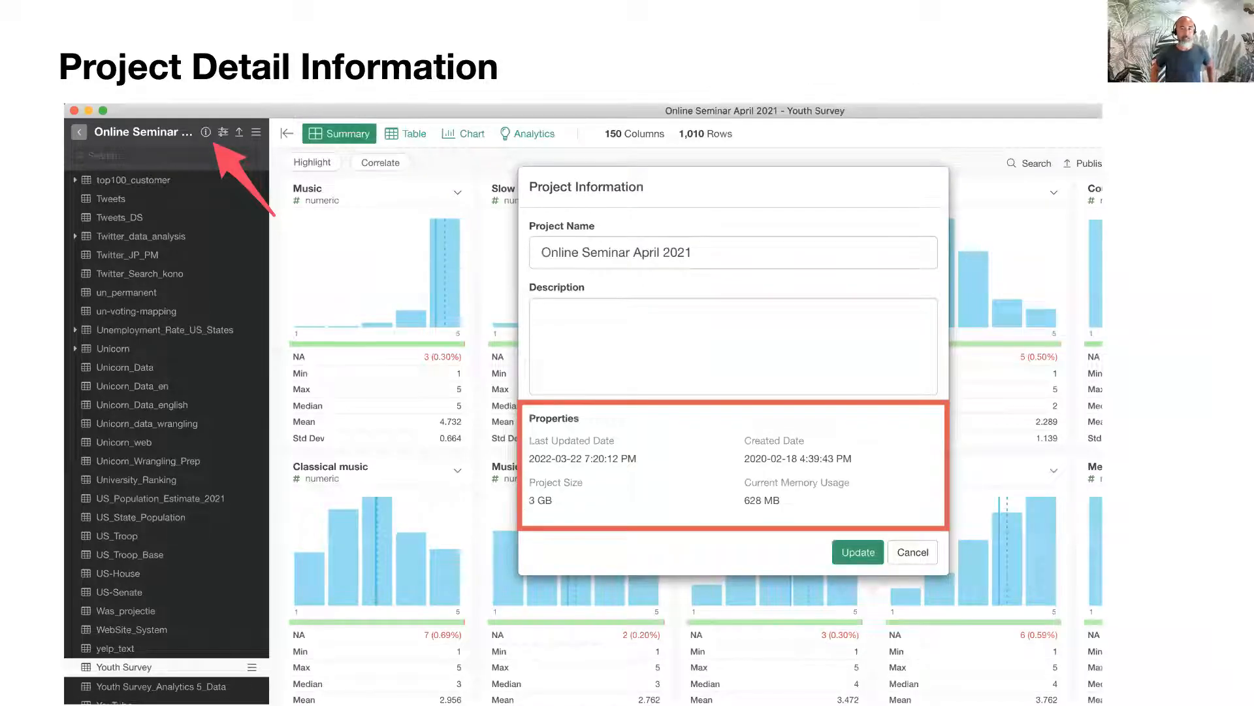
Return to Exploratory, close the Opportunity Dashboard, and review the Climate Change project's information without updating it
key(Escape)
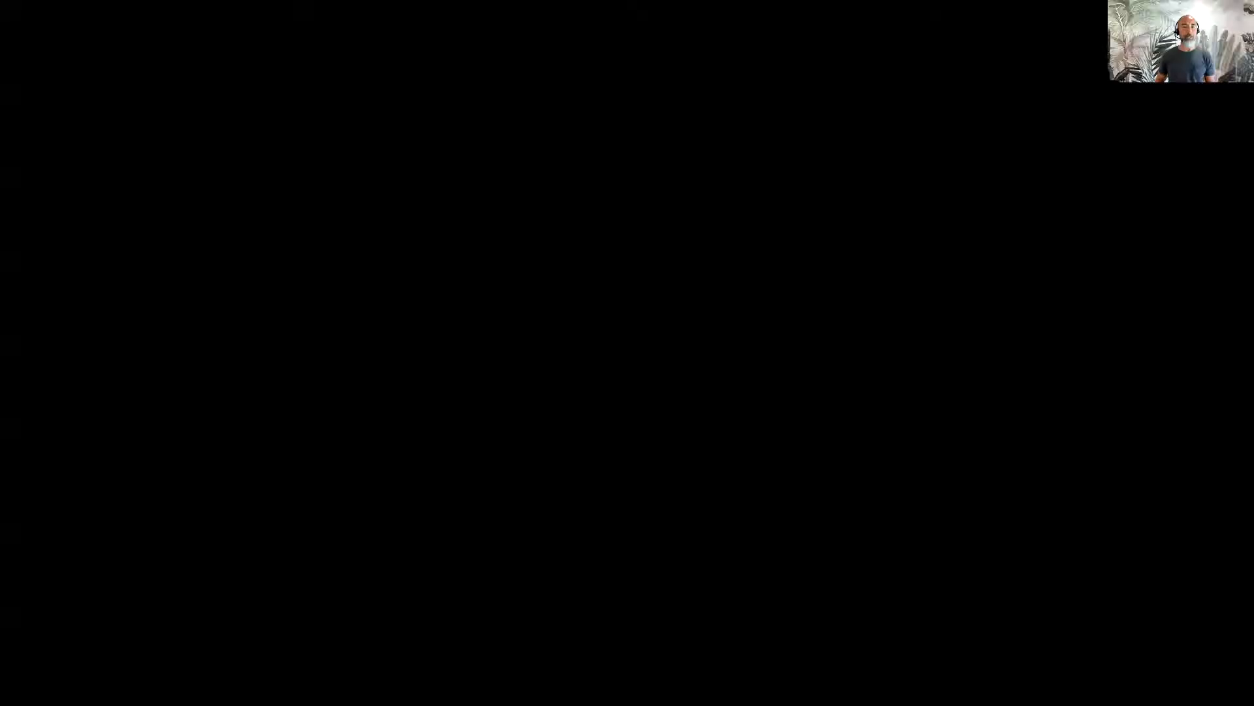
key(super+Tab)
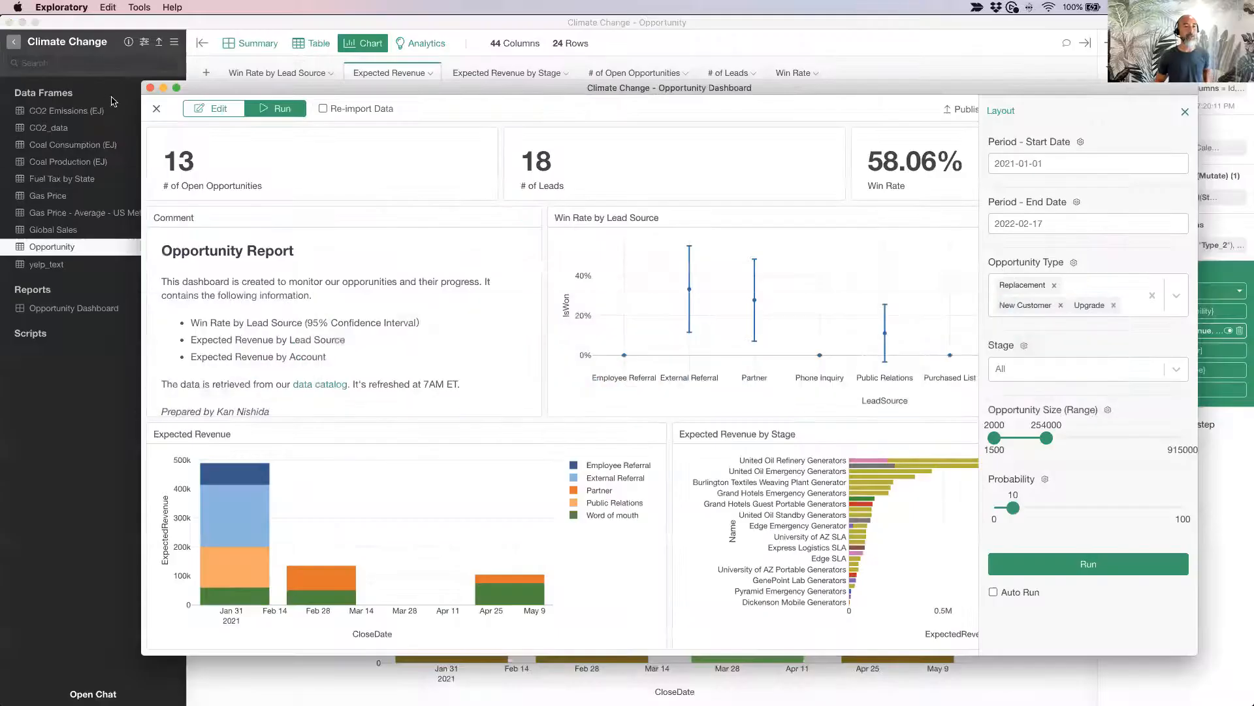
click(155, 110)
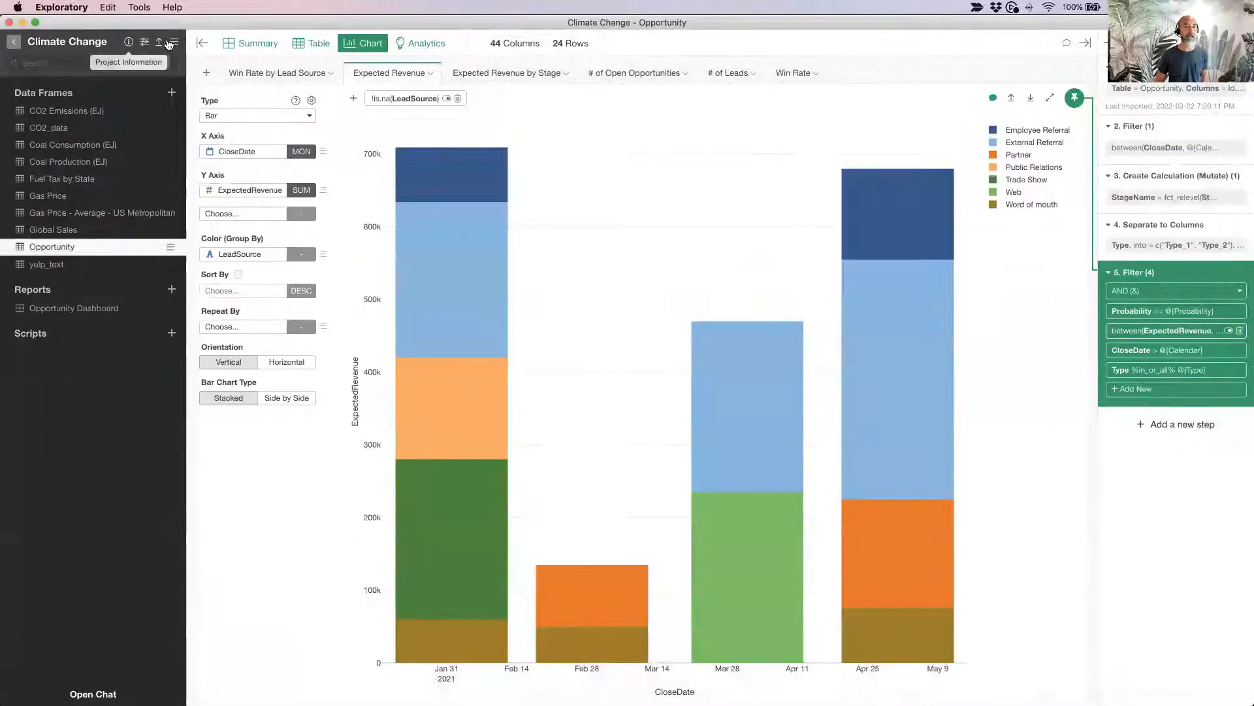
click(129, 44)
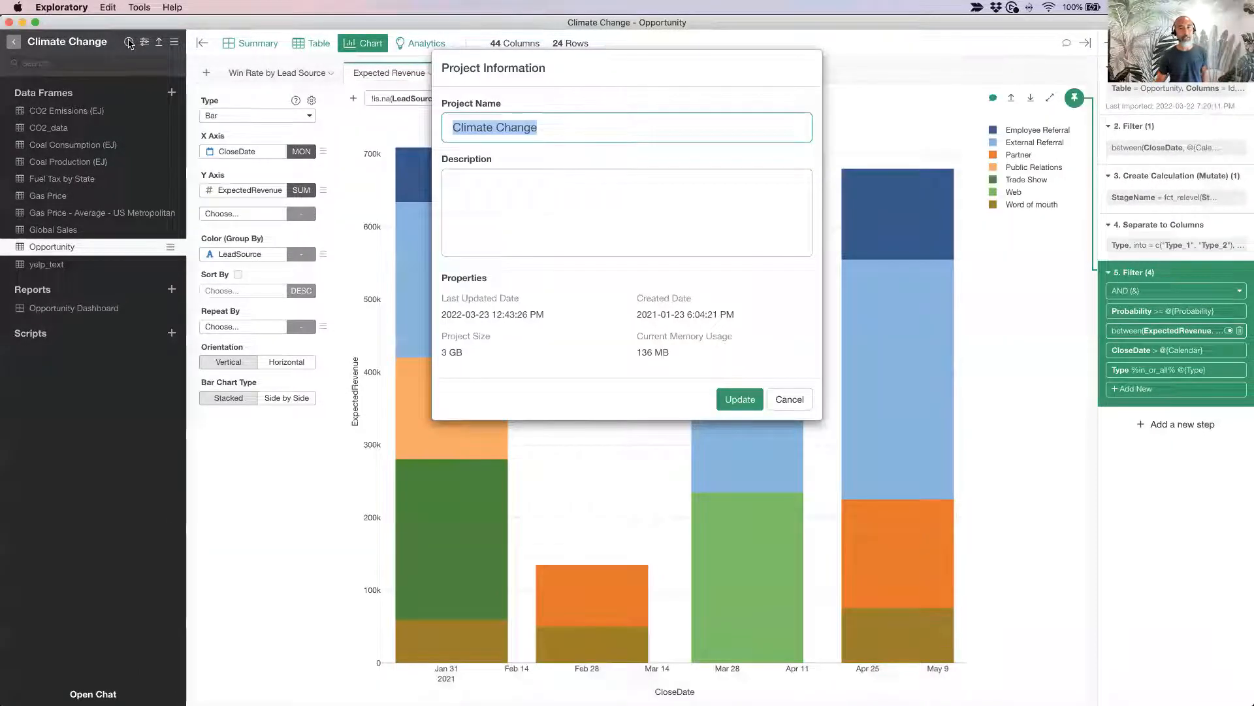
click(555, 131)
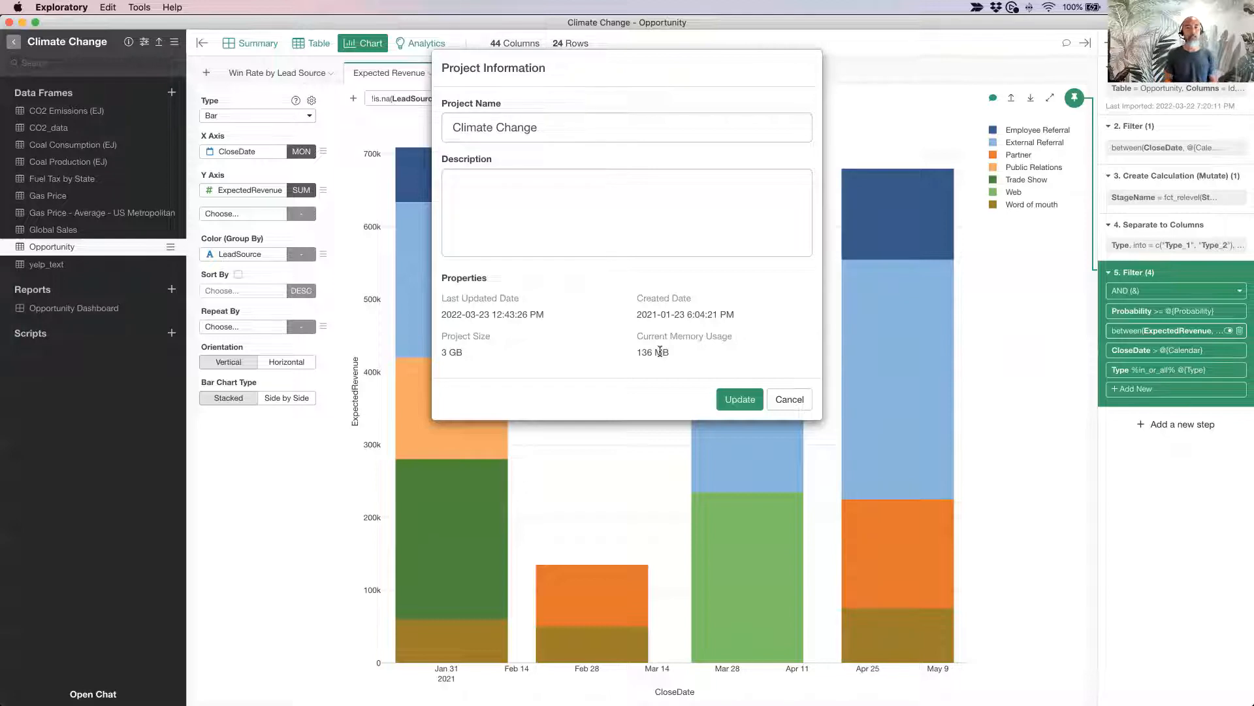
click(779, 397)
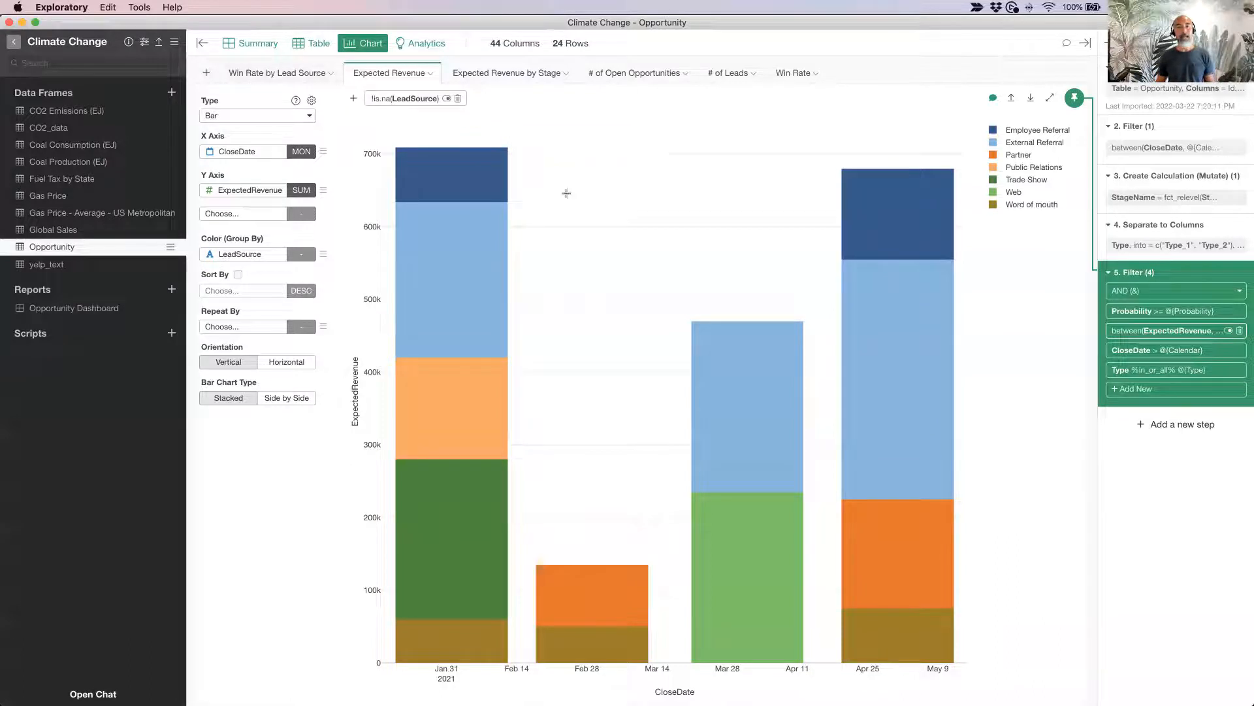
Switch to Keynote and present the slides from "One more thing…" to "Import Data with Drag & Drop", leaving the slideshow there
key(super+Tab)
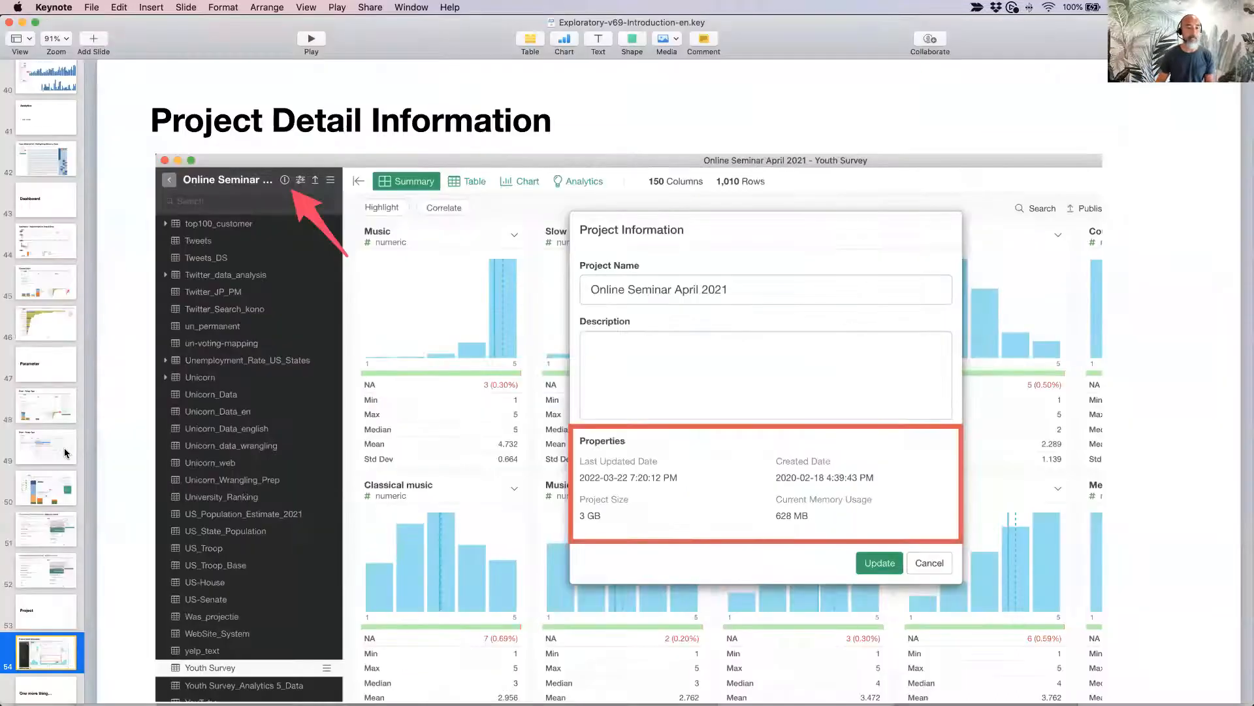
scroll(65, 452, down, 5)
click(49, 511)
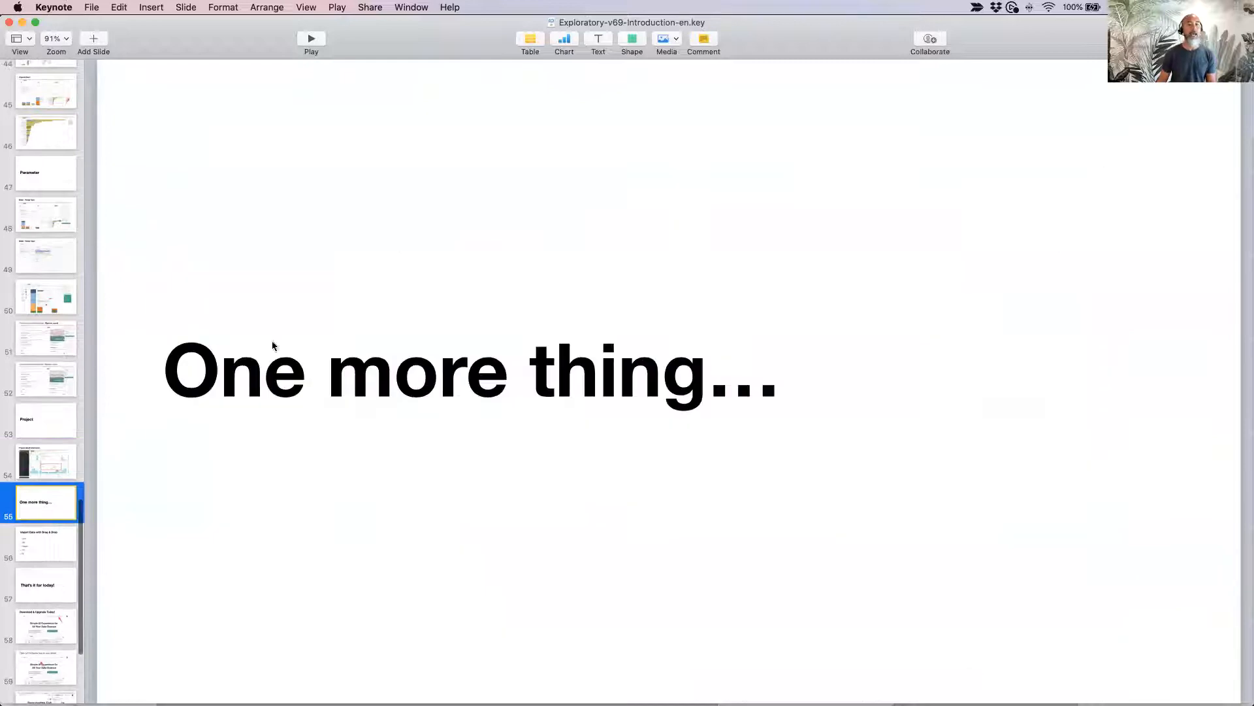
click(316, 39)
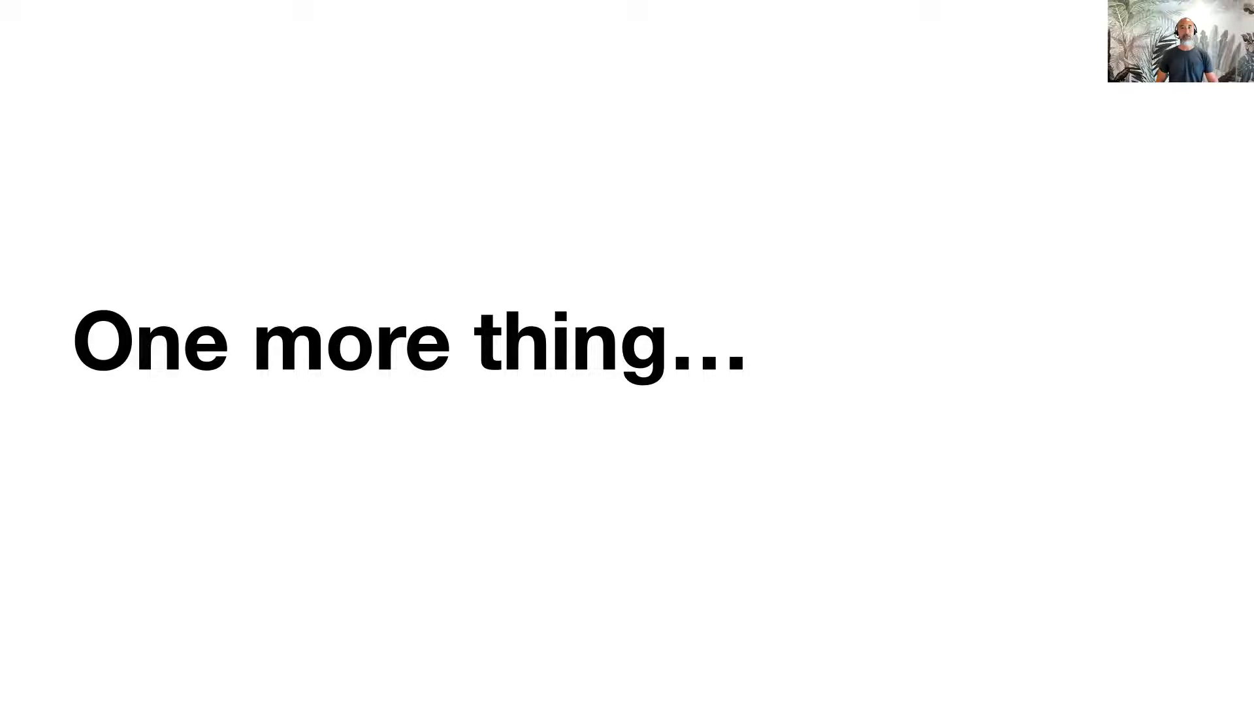
key(Right)
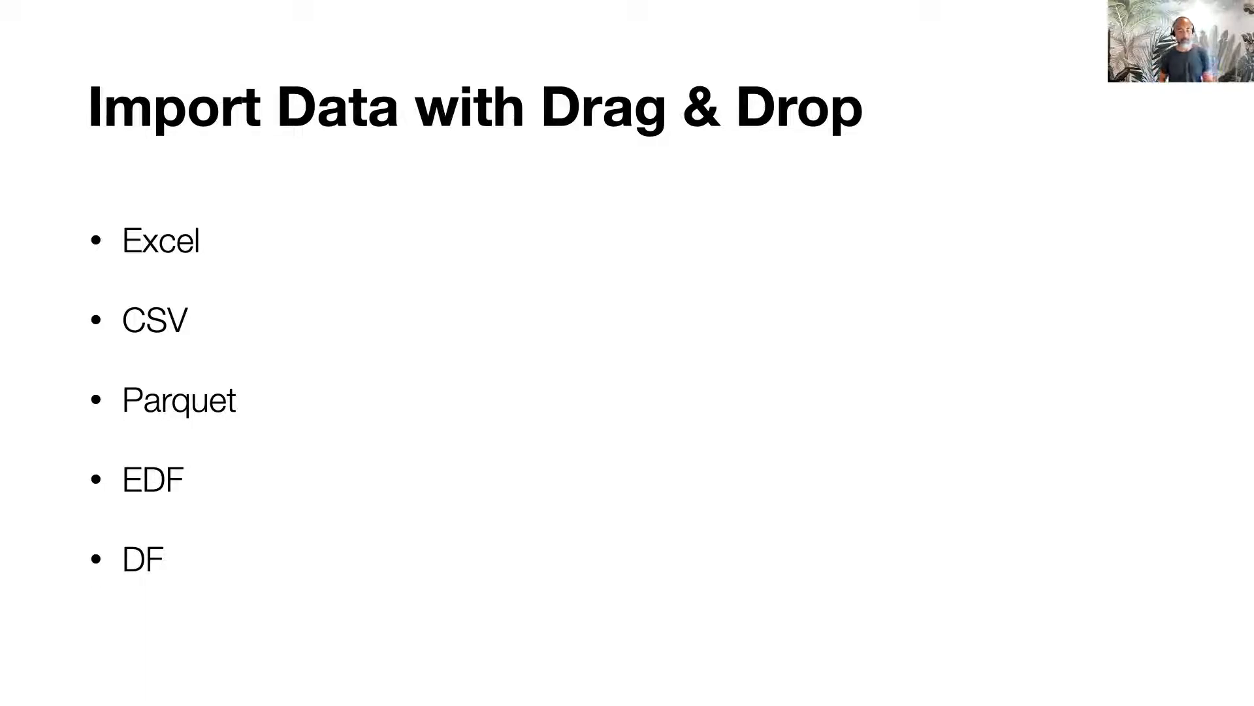
key(Escape)
Return to Exploratory and review the export options for the Expected Revenue chart and the Opportunity data frame without exporting
key(super+Tab)
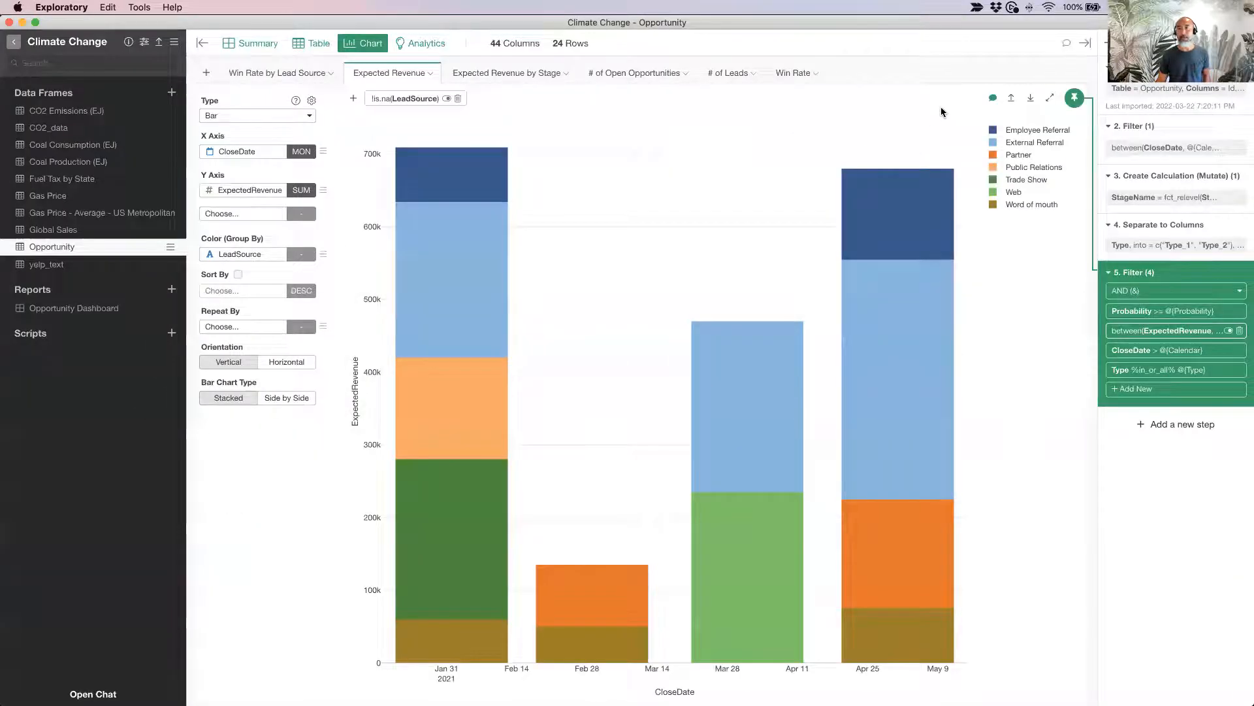
click(1032, 99)
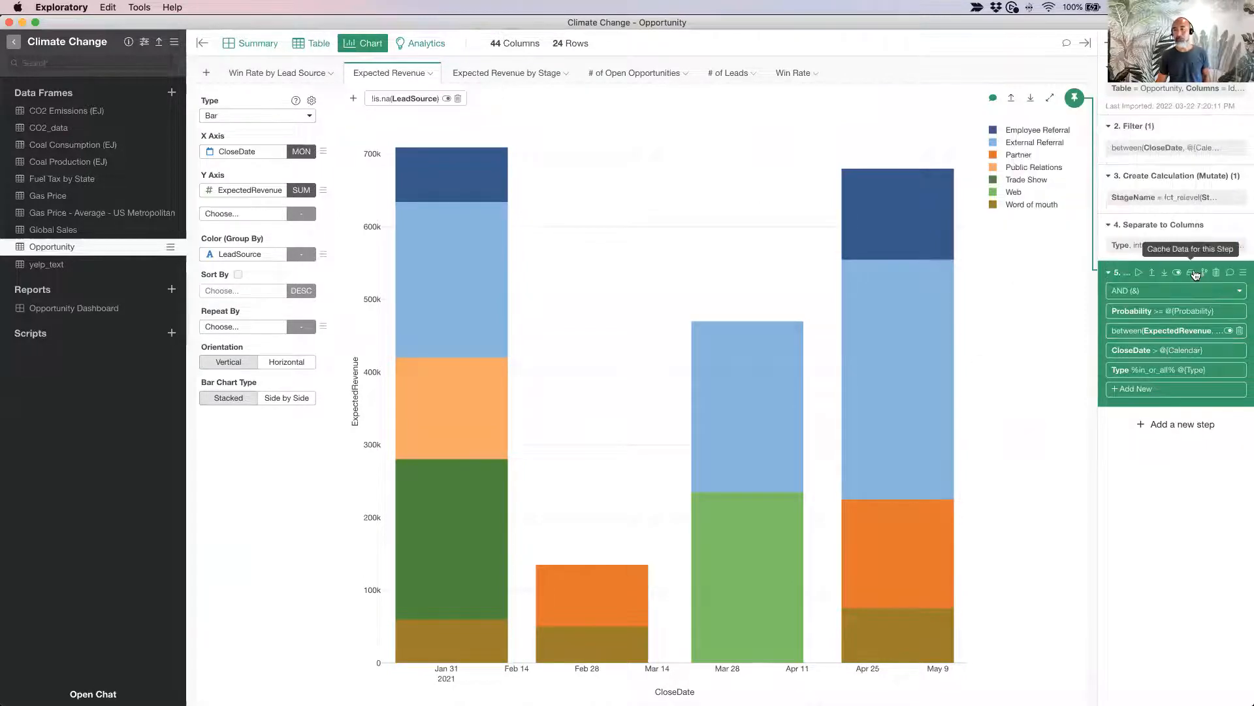
click(1167, 273)
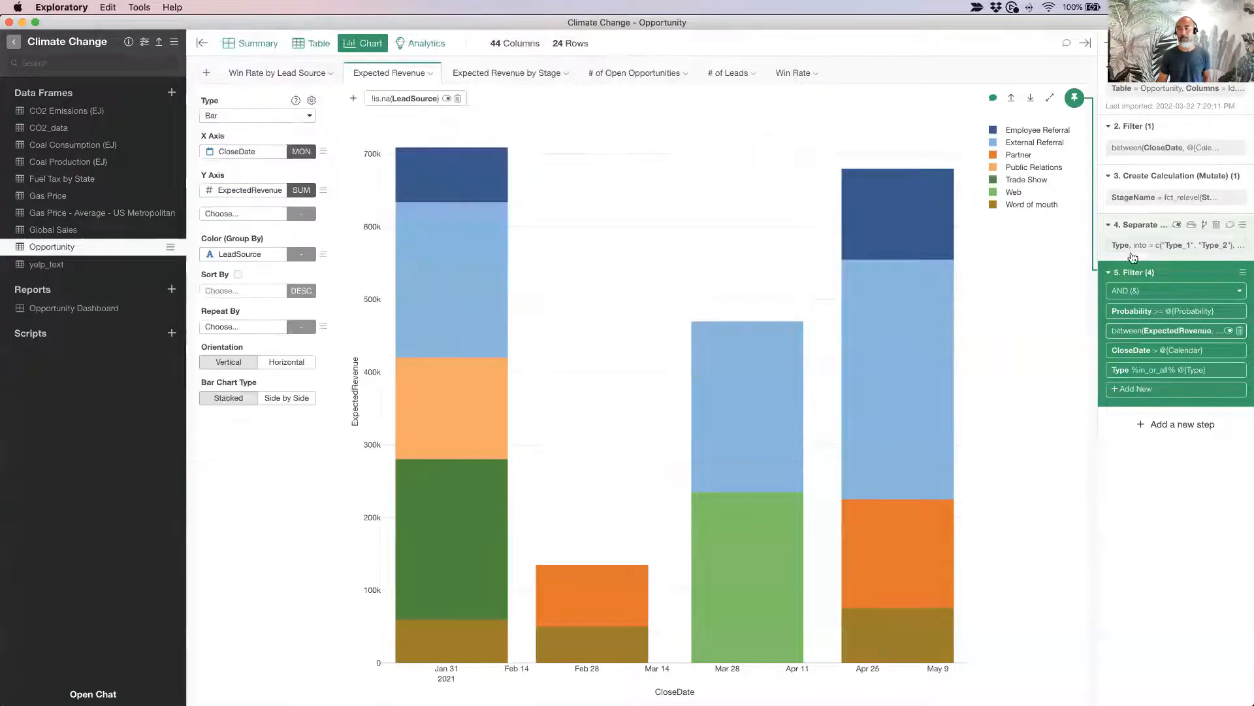
mouse_move(907, 176)
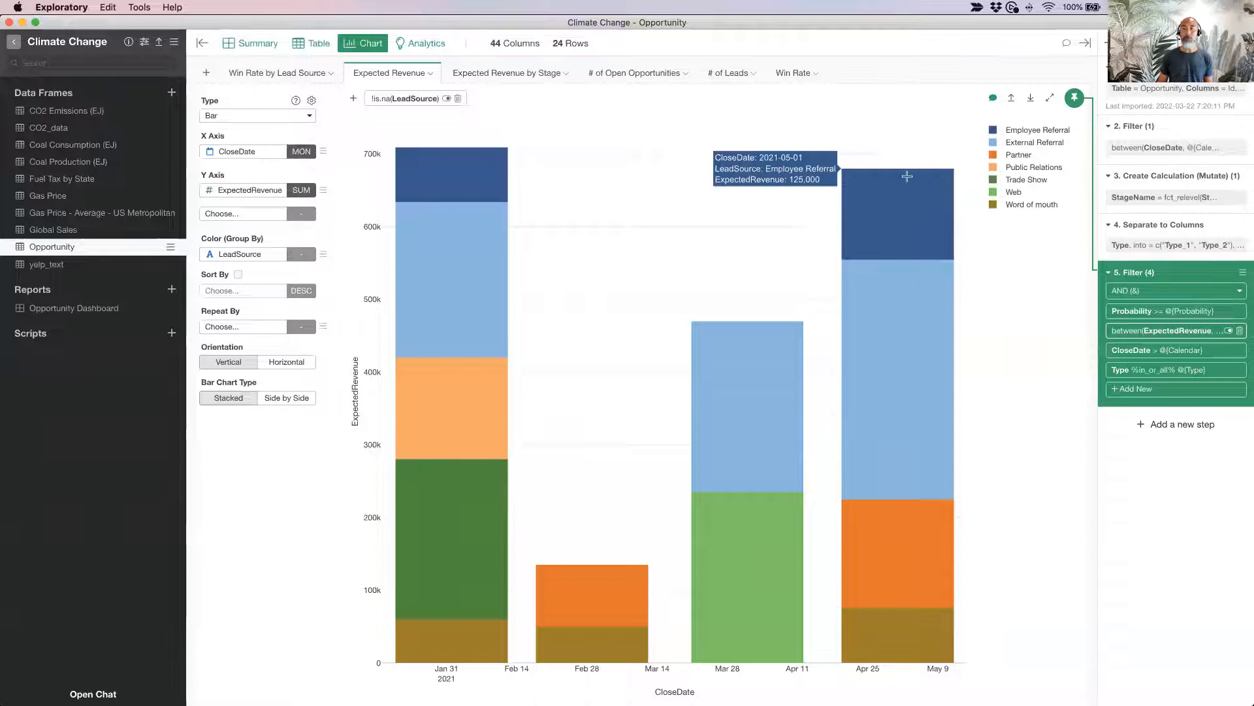
click(1031, 99)
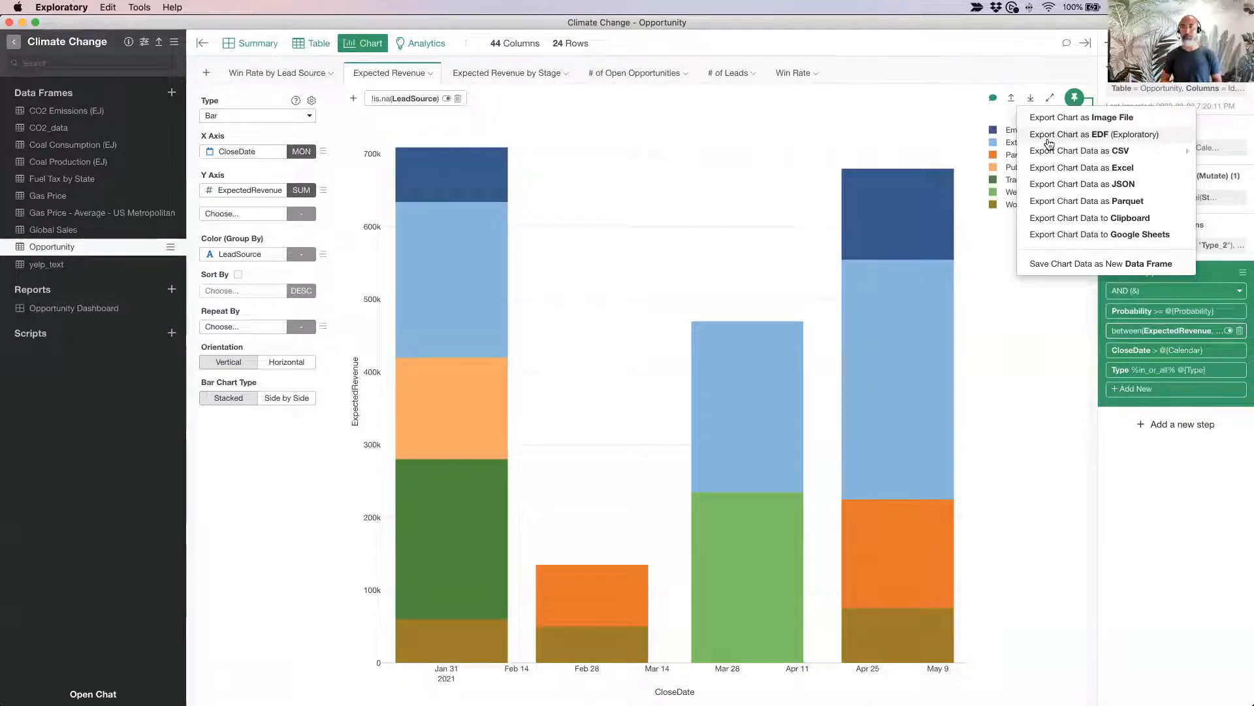
click(590, 107)
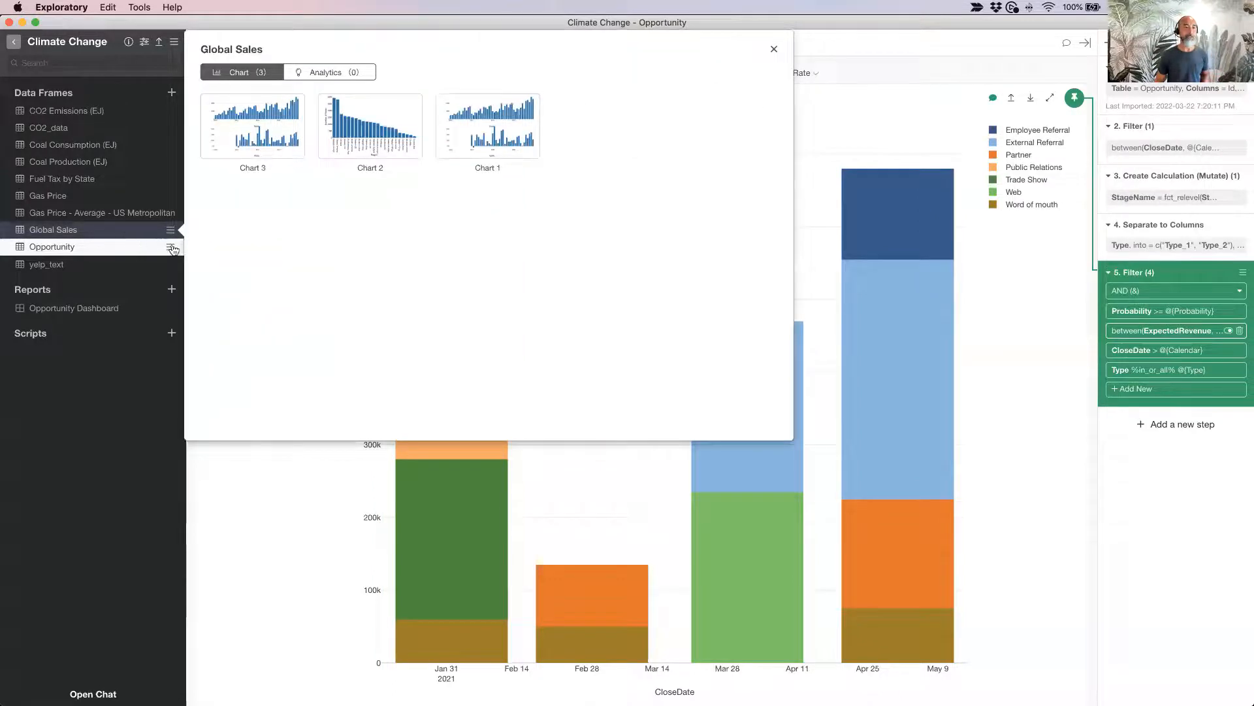
click(170, 247)
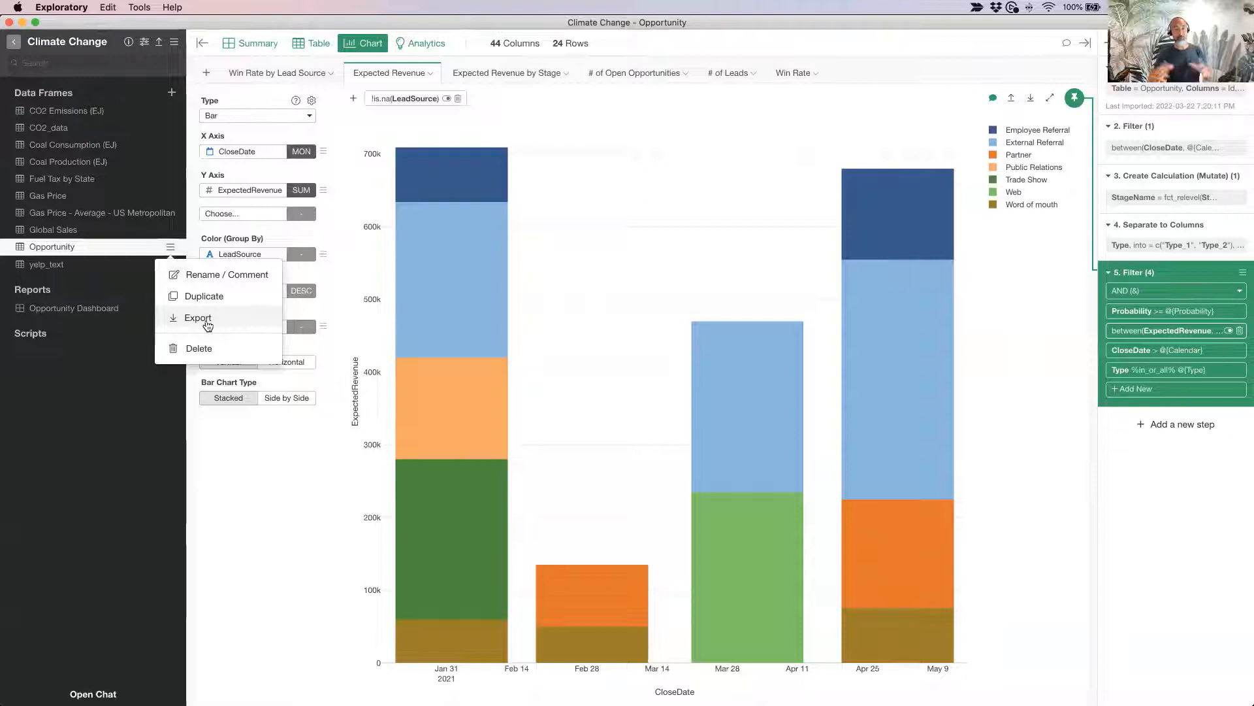
click(253, 469)
Switch to Finder and open the Data folder to browse its data files
key(super+Tab)
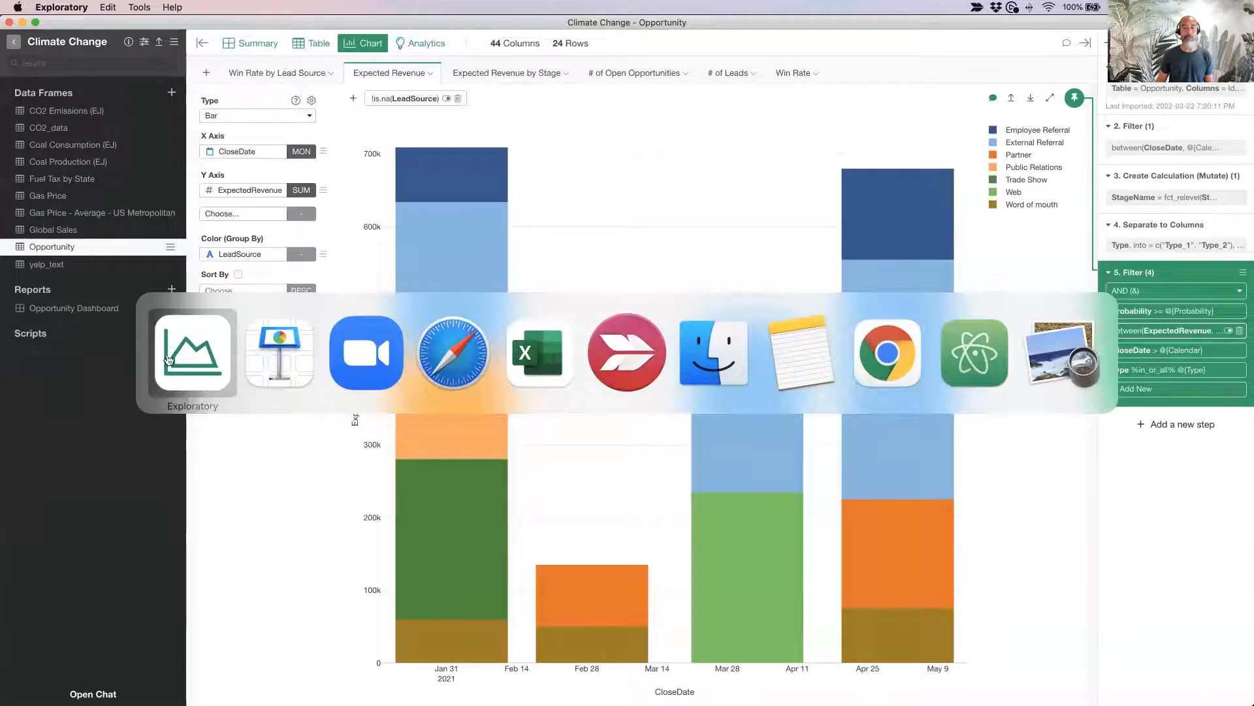
click(693, 372)
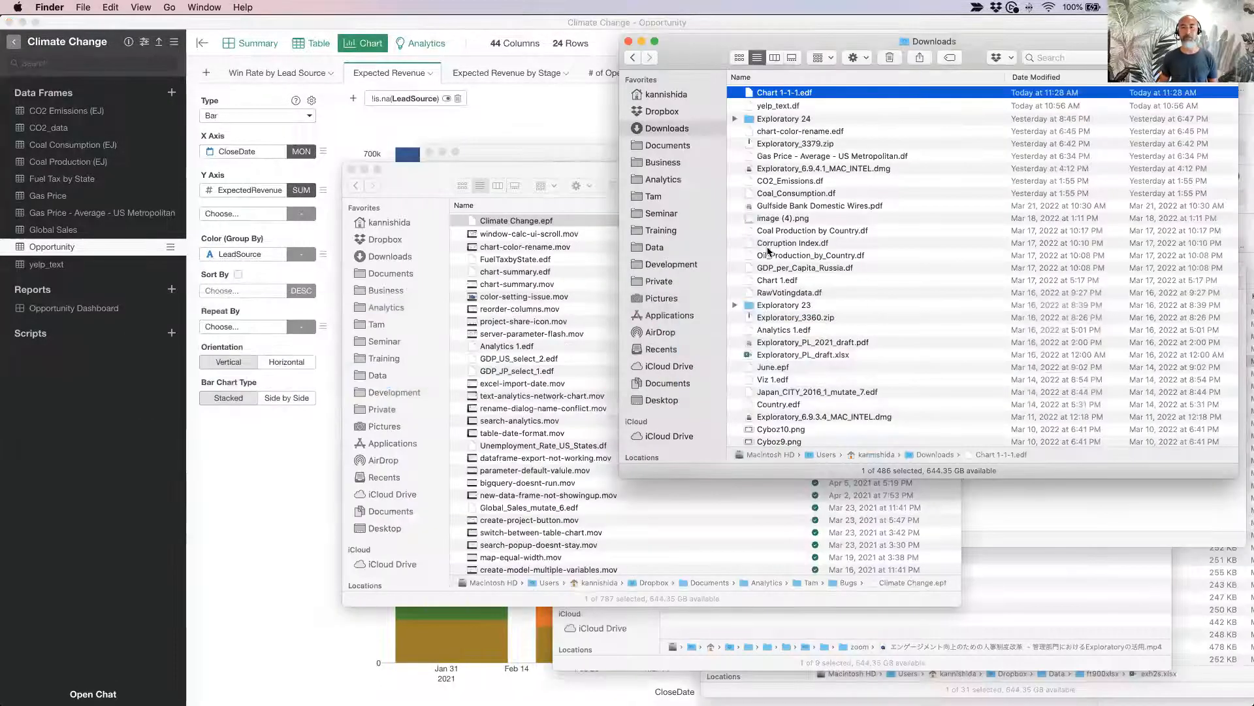
click(679, 247)
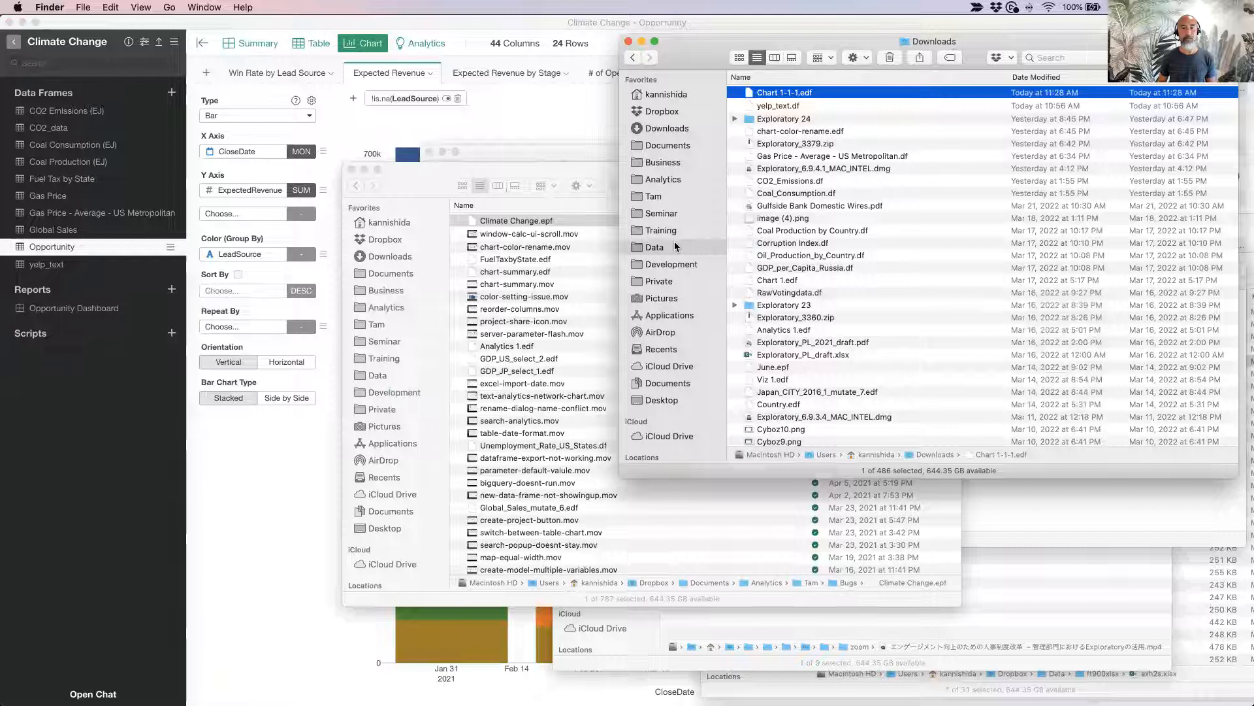
scroll(832, 215, up, 8)
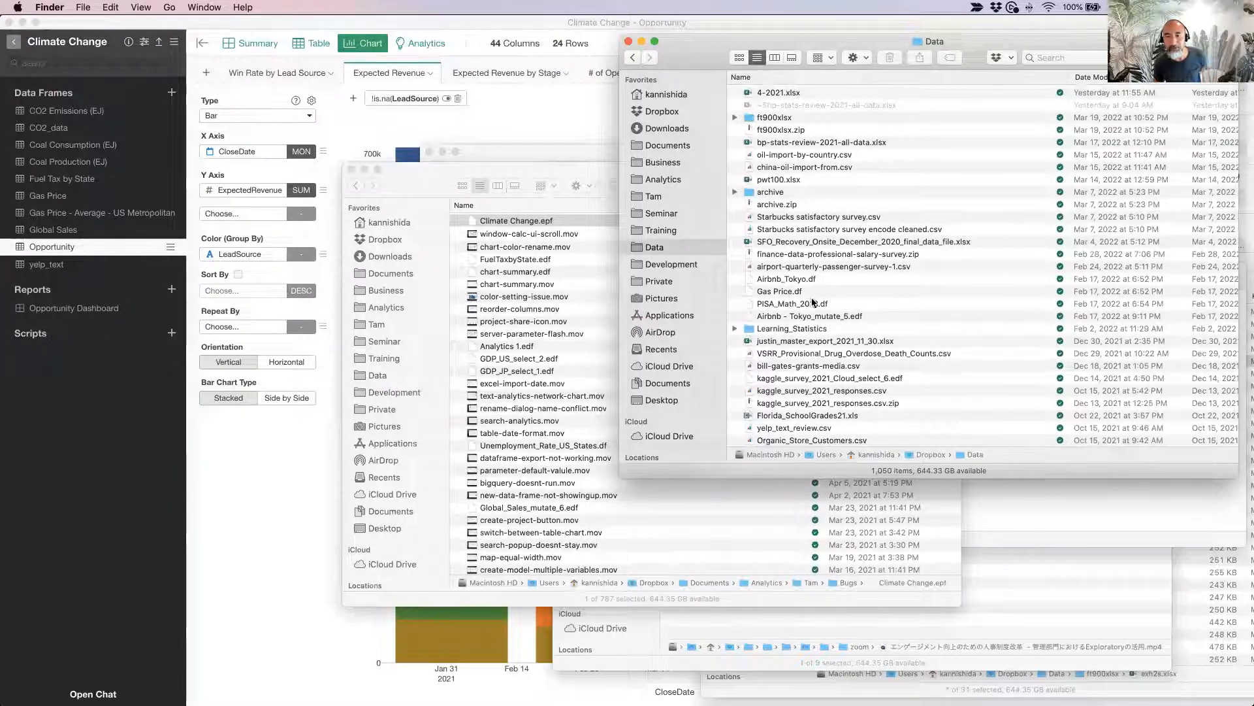
Drop bp-stats-review-2021-all-data.xlsx from the Data folder onto the Exploratory project window to import it
click(809, 180)
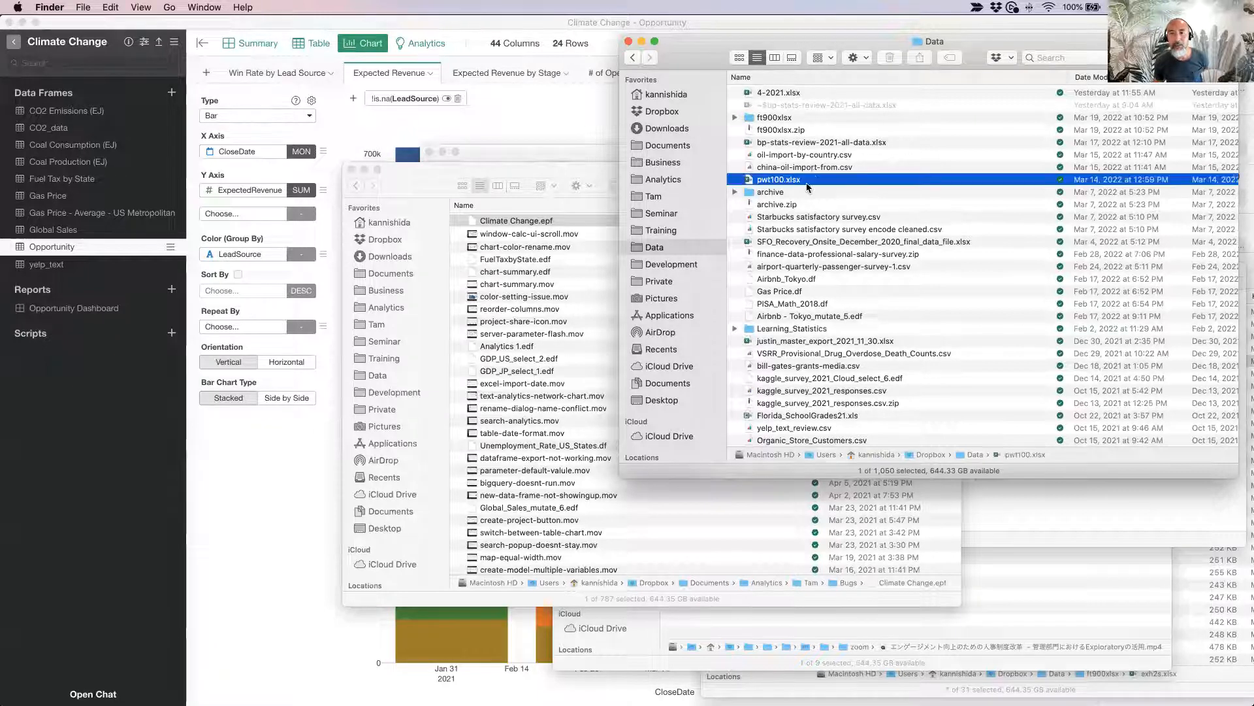
click(810, 169)
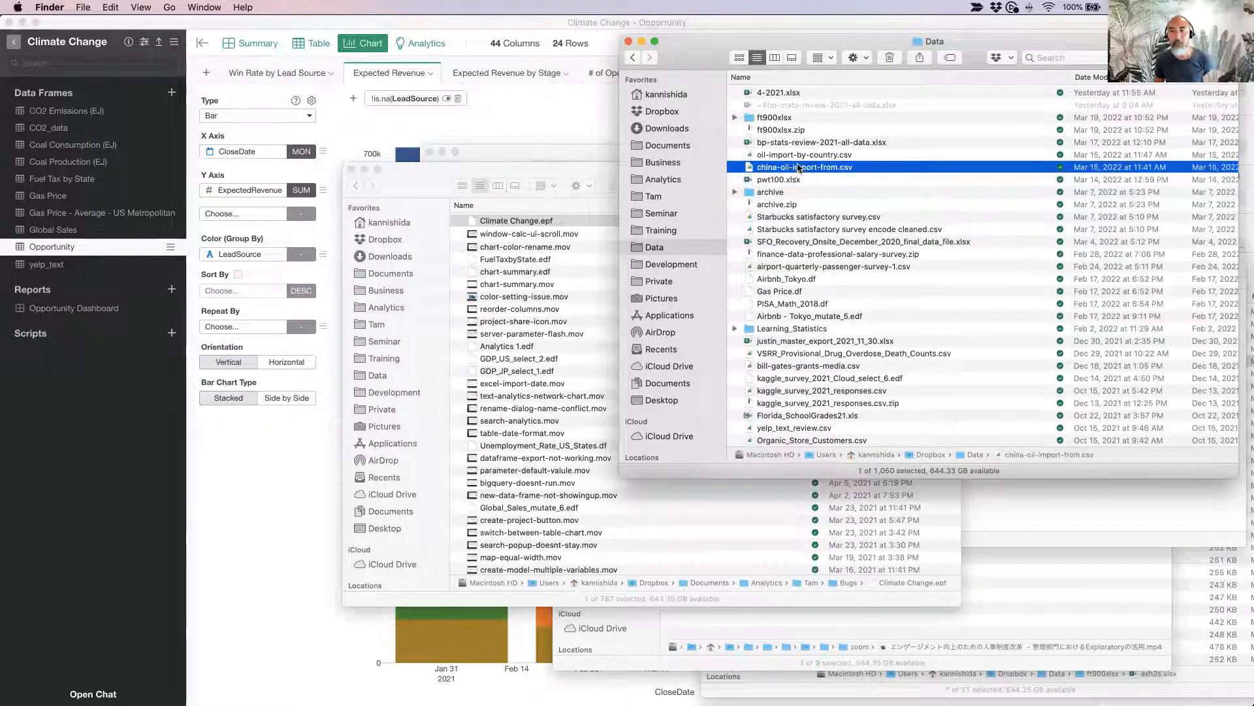
click(796, 159)
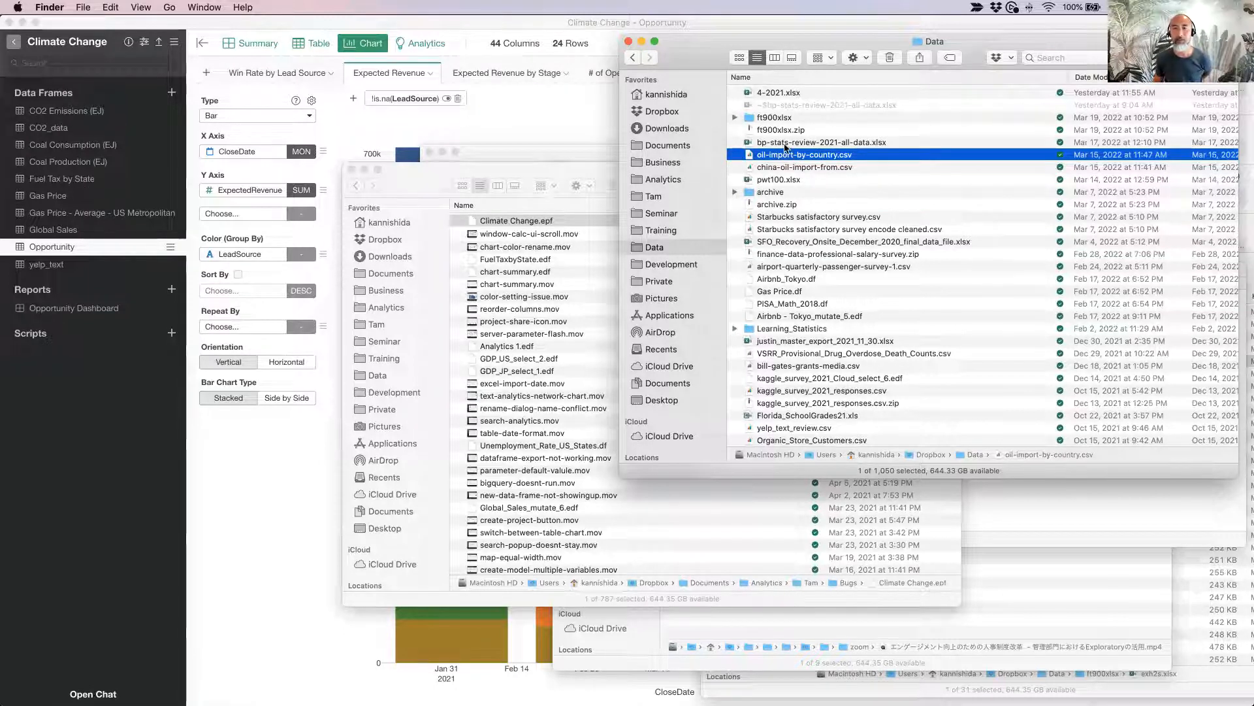
click(786, 144)
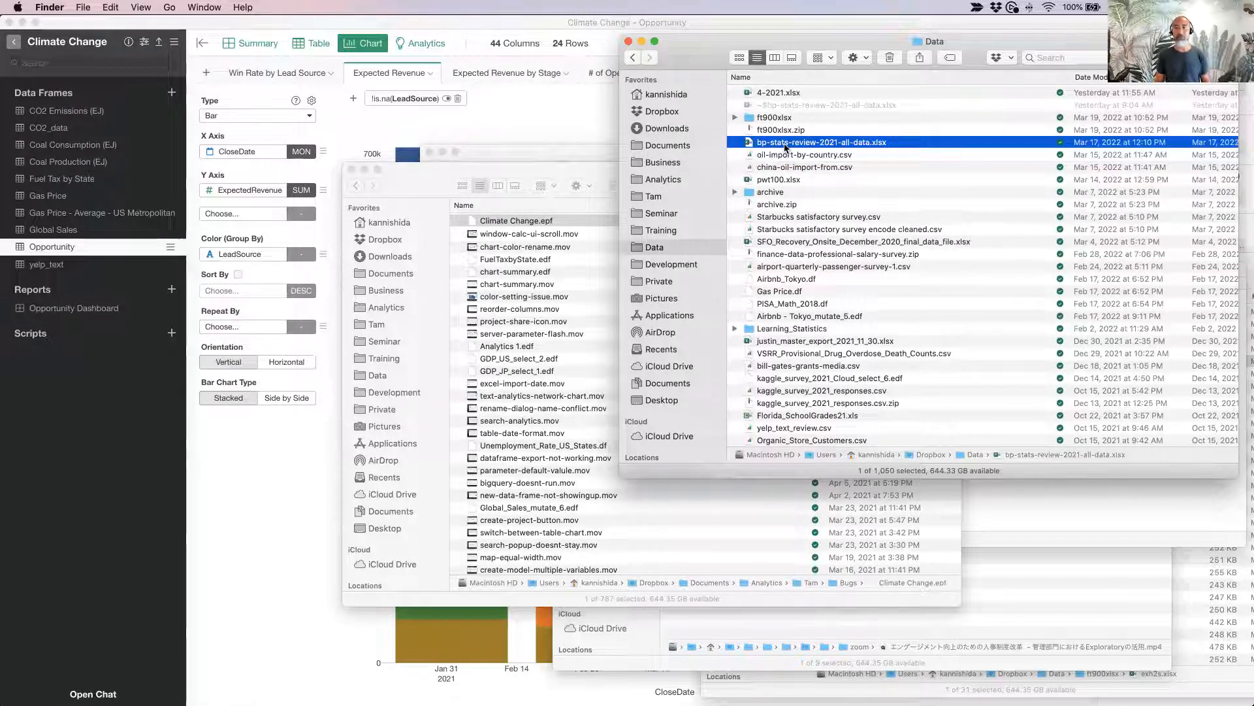
drag(786, 146, 342, 148)
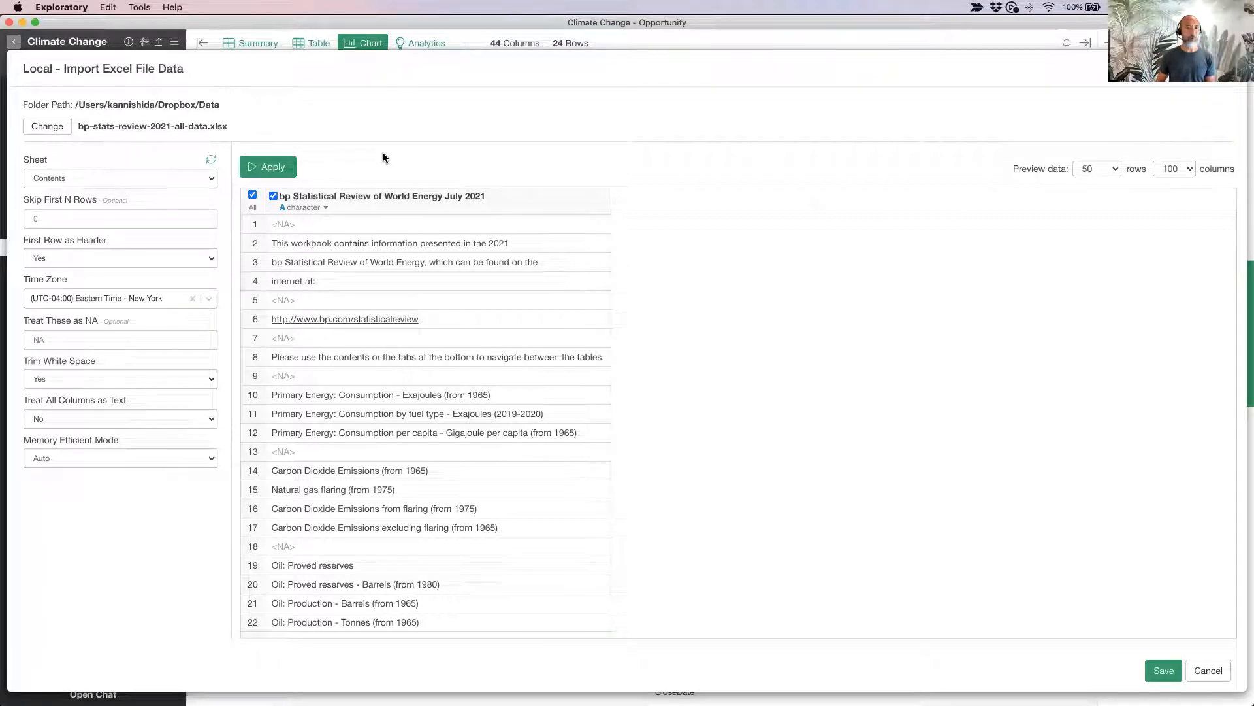
Choose the Coal Consumption - EJ sheet for the Excel import
click(84, 182)
scroll(87, 366, down, 5)
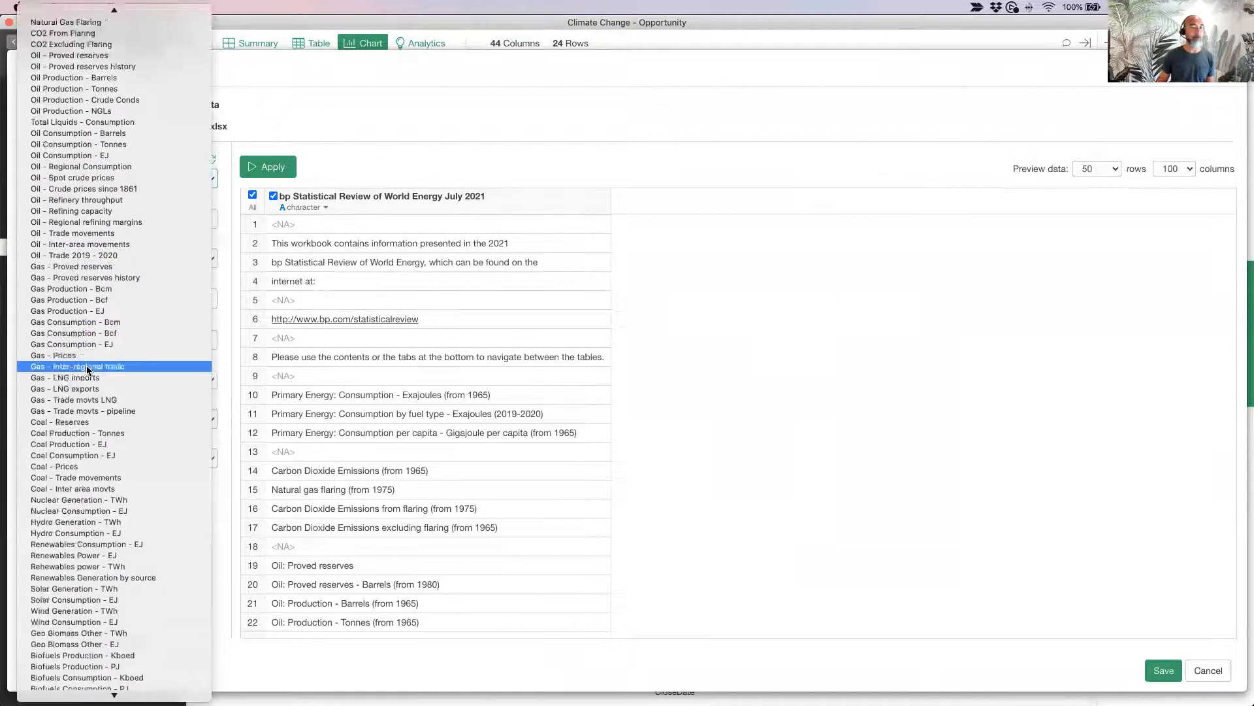
scroll(87, 369, up, 3)
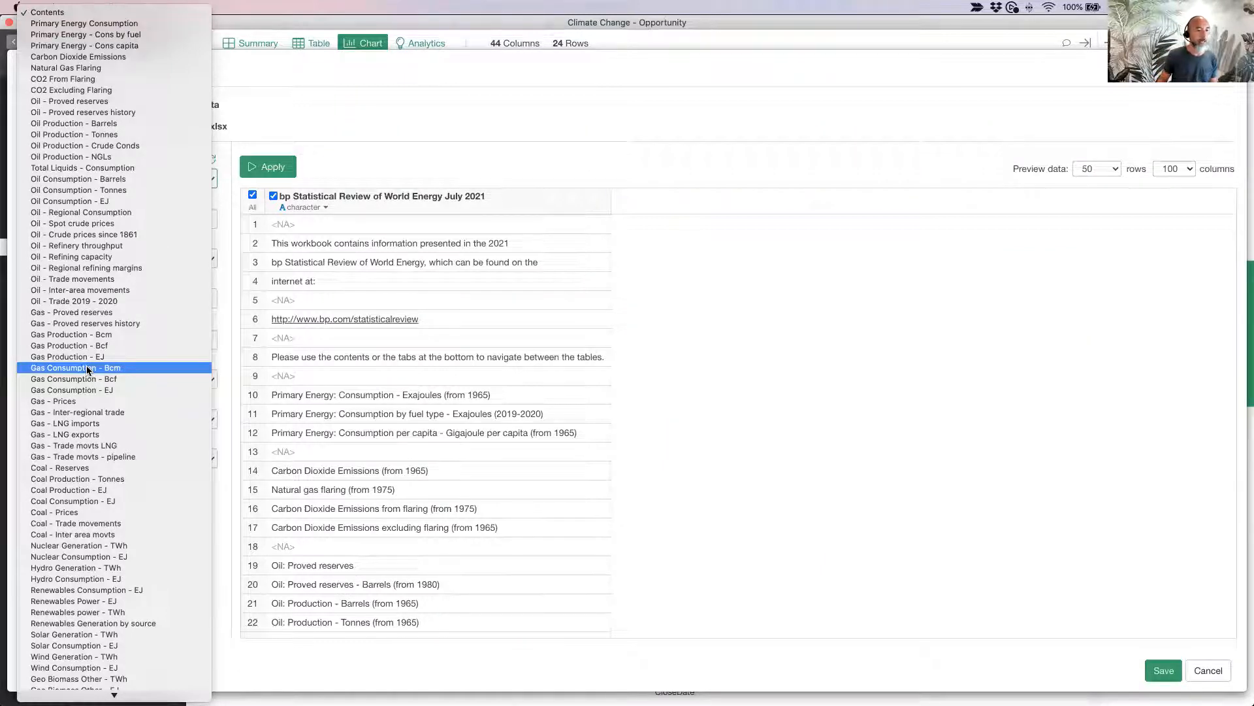
click(118, 504)
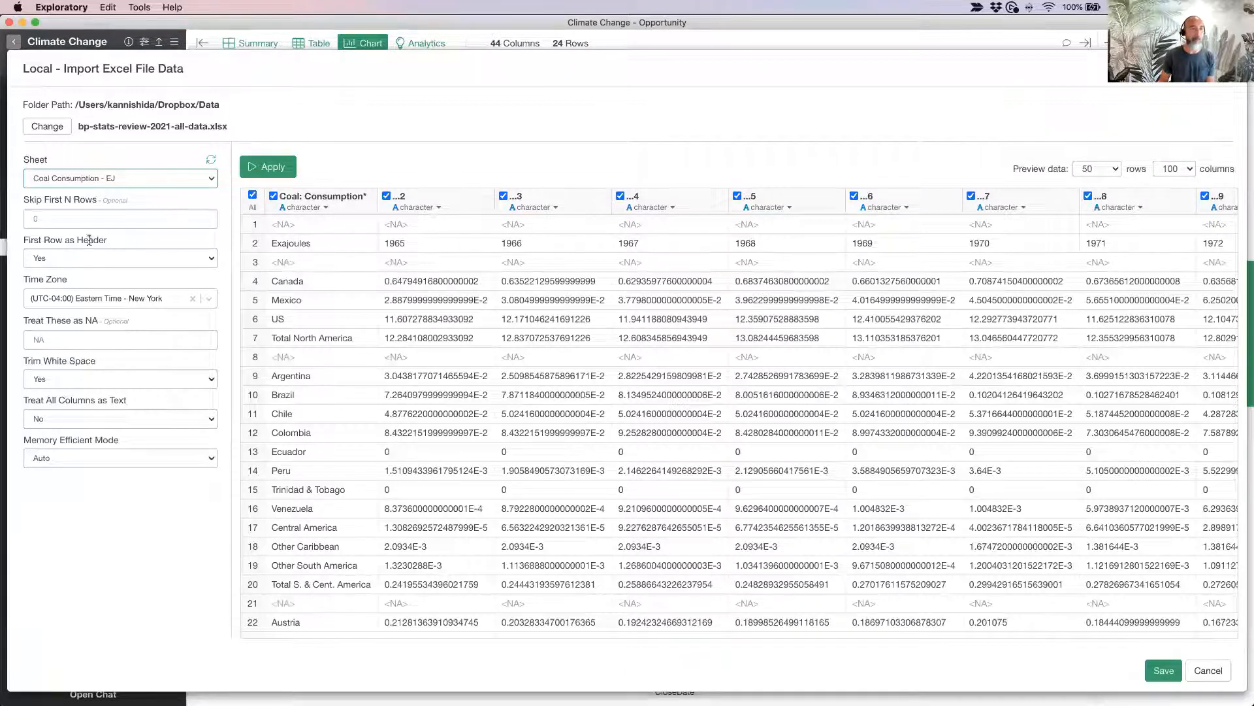
Skip the first 2 rows of the sheet, refresh the preview and check the year columns
click(82, 220)
text(2)
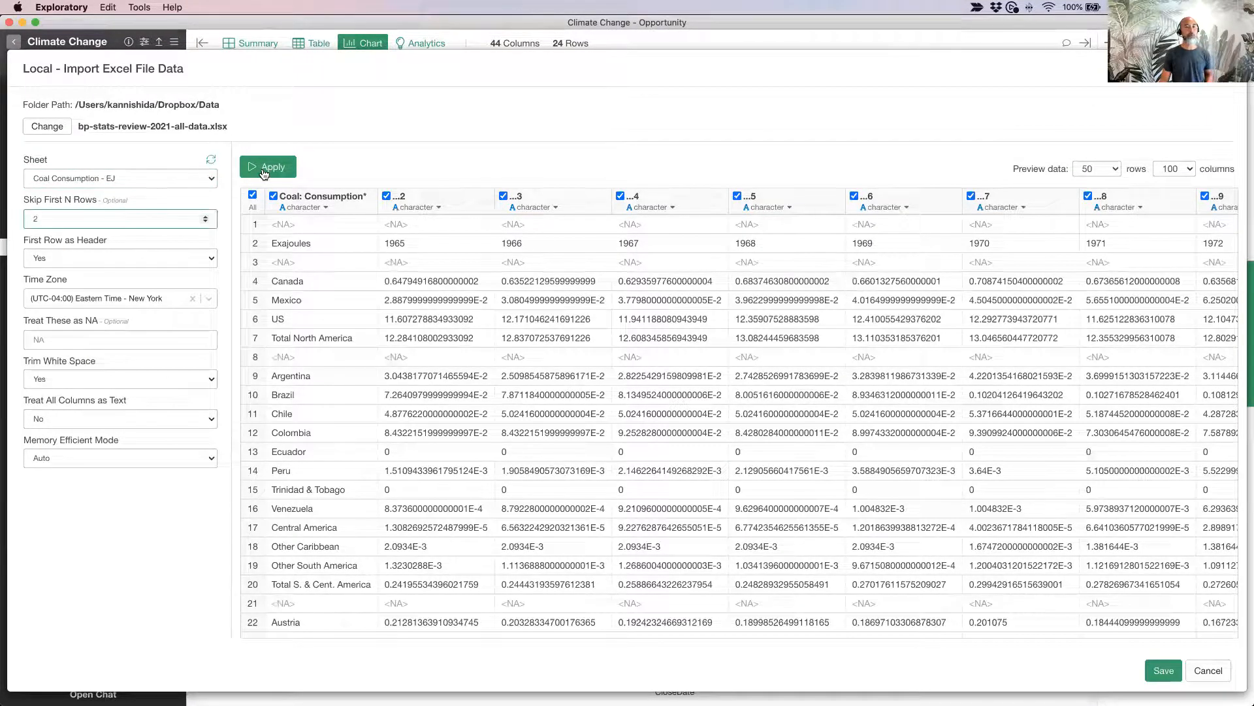
click(264, 169)
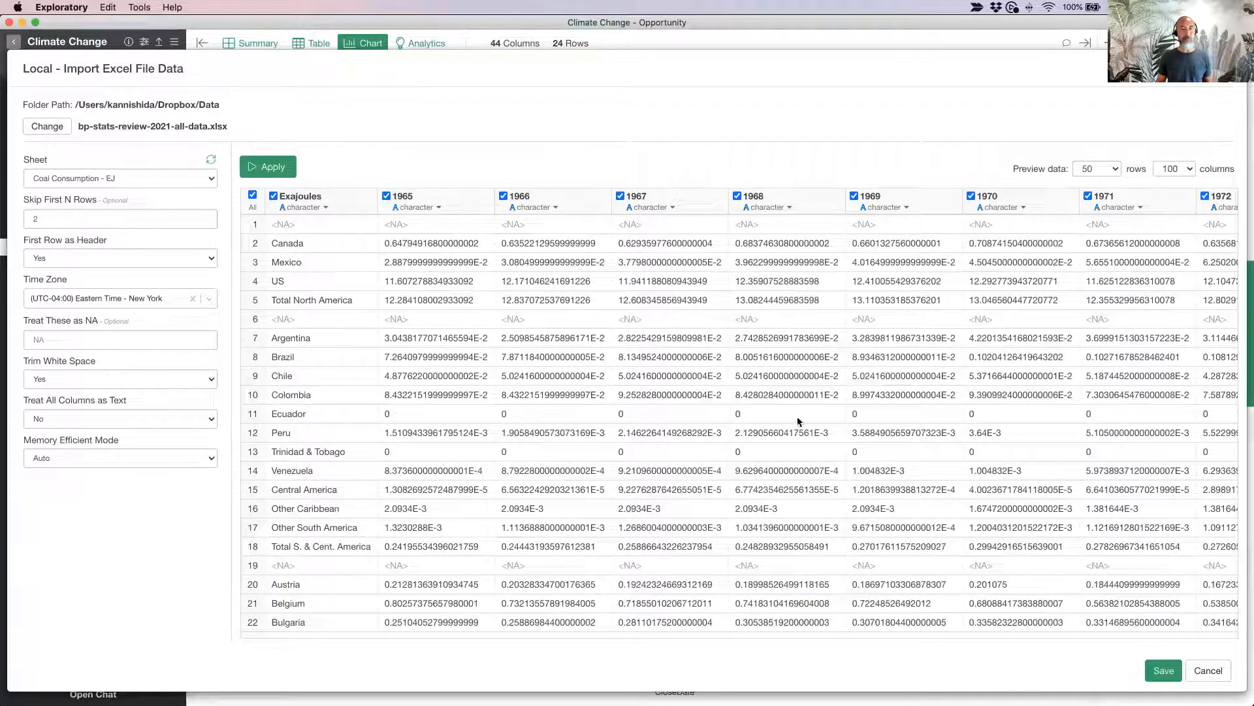
scroll(836, 423, right, 1)
scroll(837, 422, right, 15)
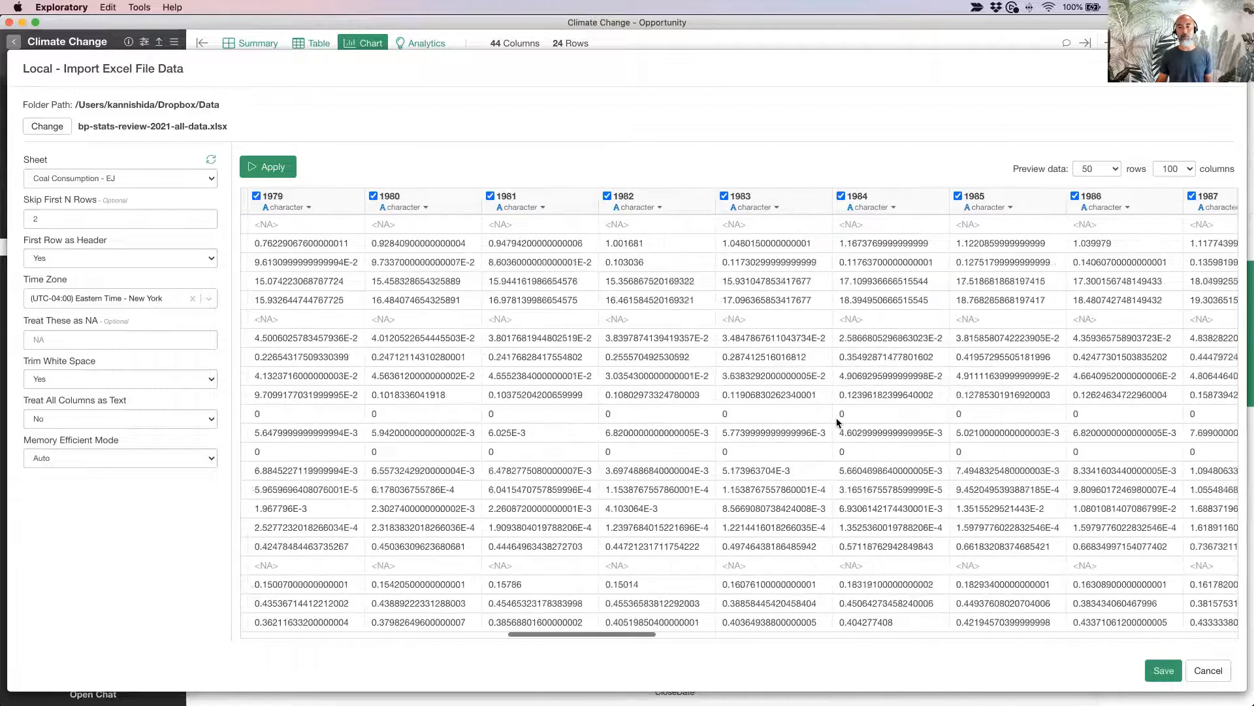
scroll(837, 423, right, 12)
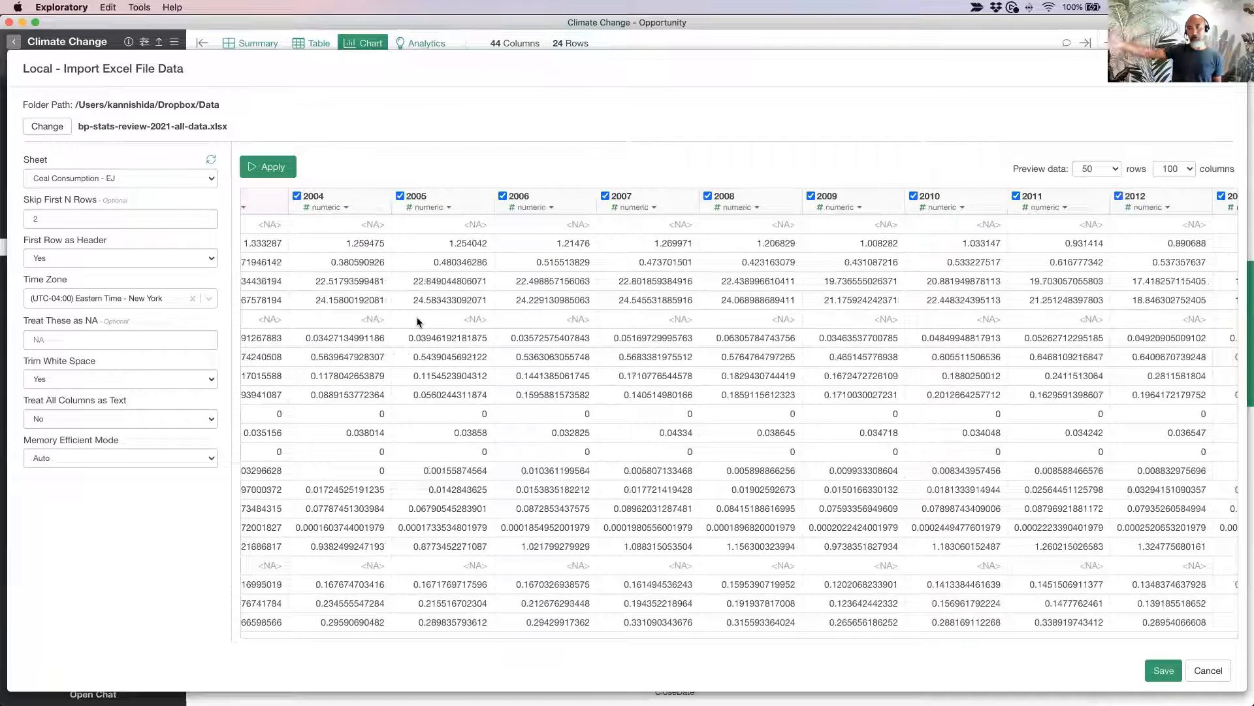
Save the imported sheet as a data frame named "Coal Consumption - Demo"
click(1164, 671)
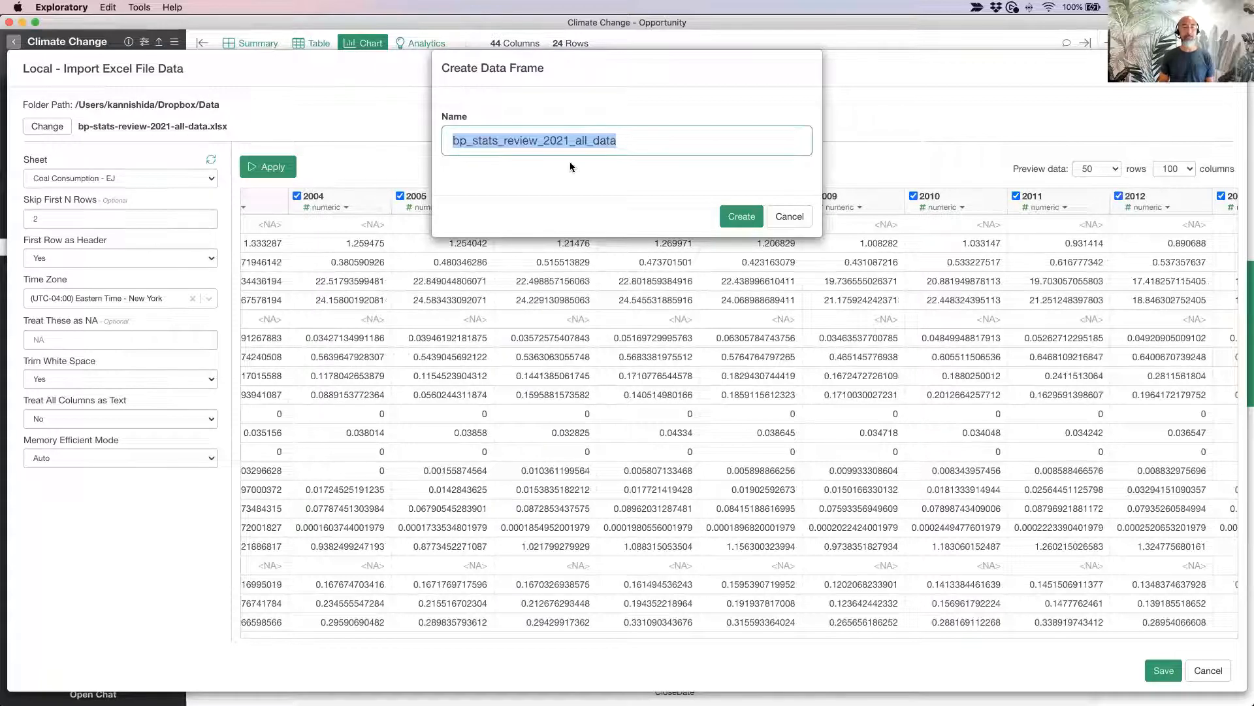
text(Coad)
key(BackSpace)
text(l Consumptin)
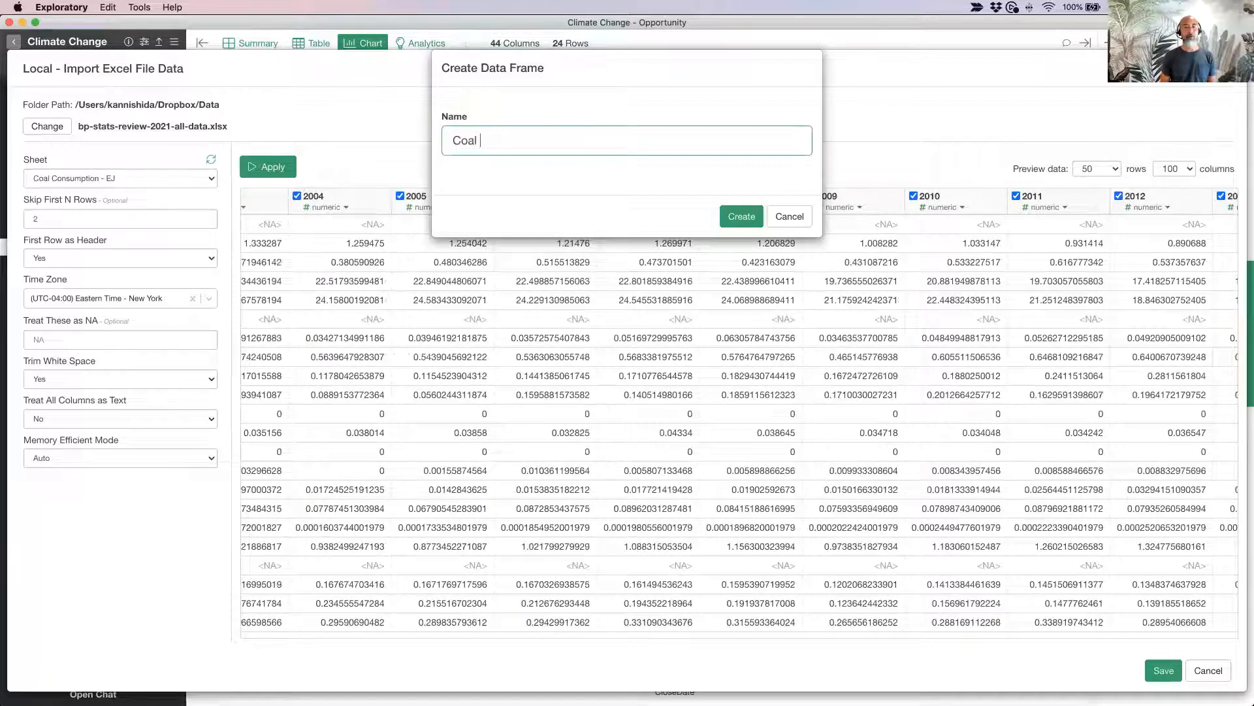
key(BackSpace)
text(on - Demo)
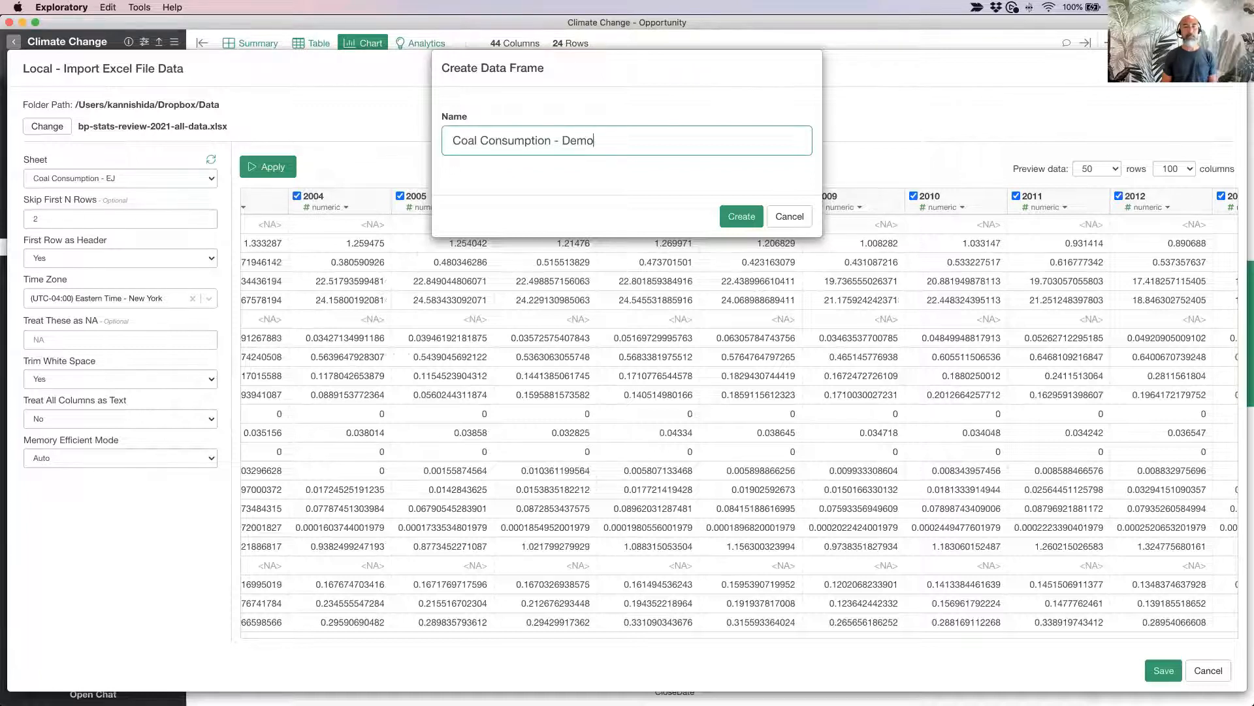
key(Return)
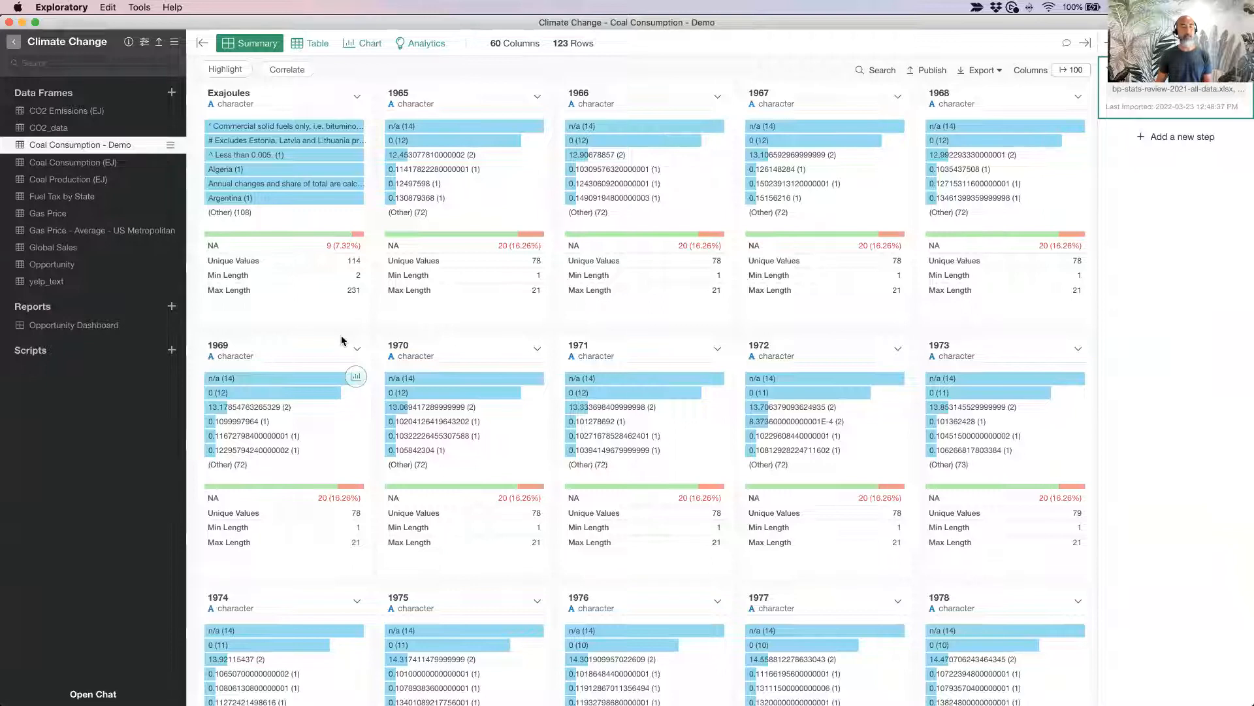
Switch to Finder and open the Data folder inside Training's Survey-Data_Mar_2022 folder
key(super+Tab)
click(268, 350)
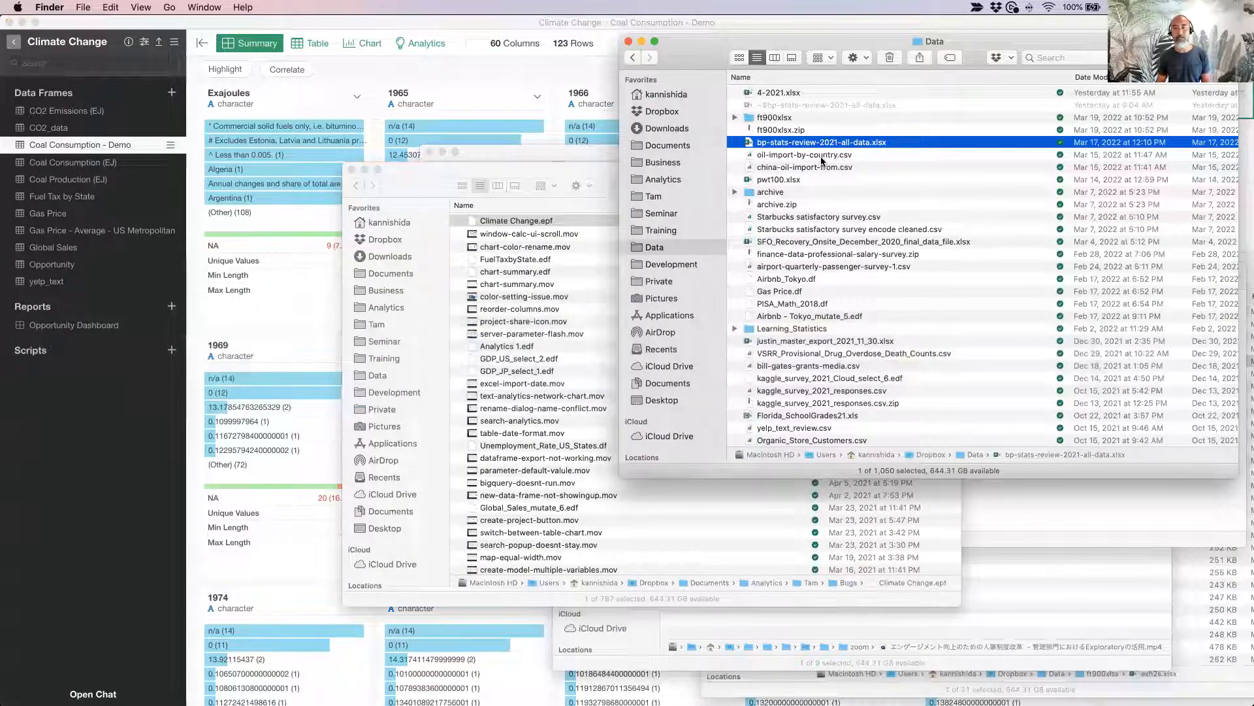
scroll(827, 259, down, 5)
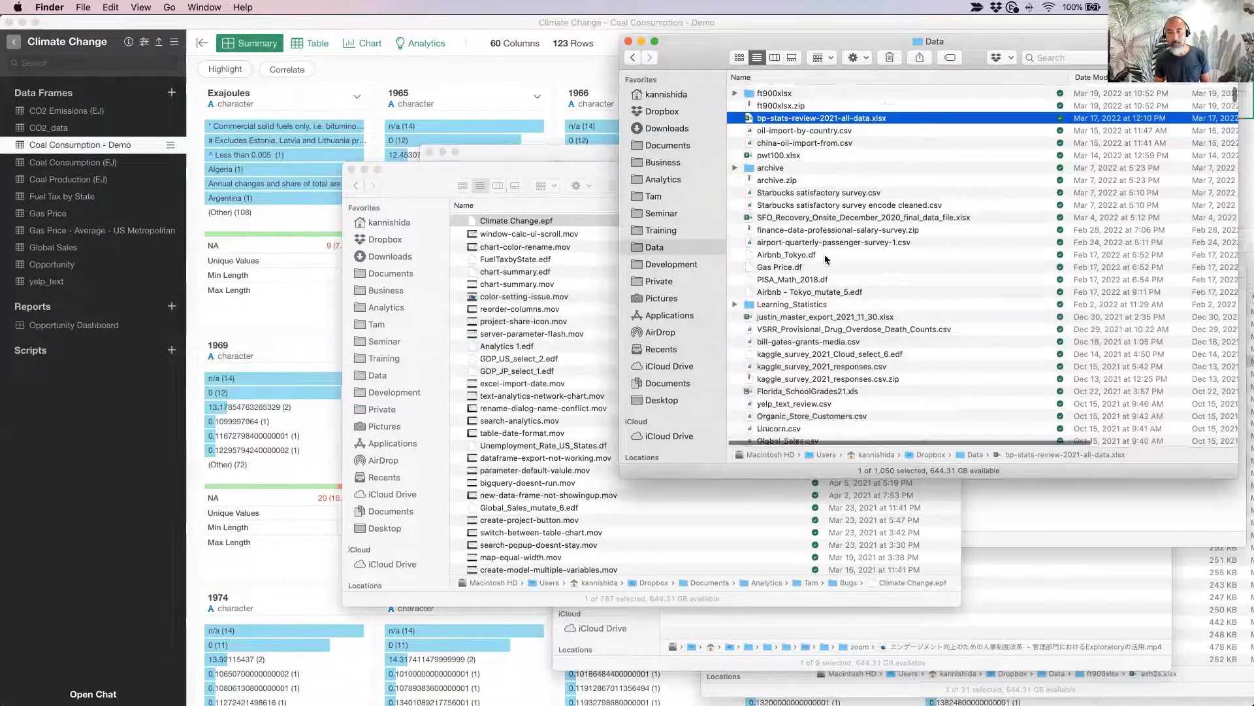
scroll(827, 259, down, 2)
scroll(827, 260, up, 5)
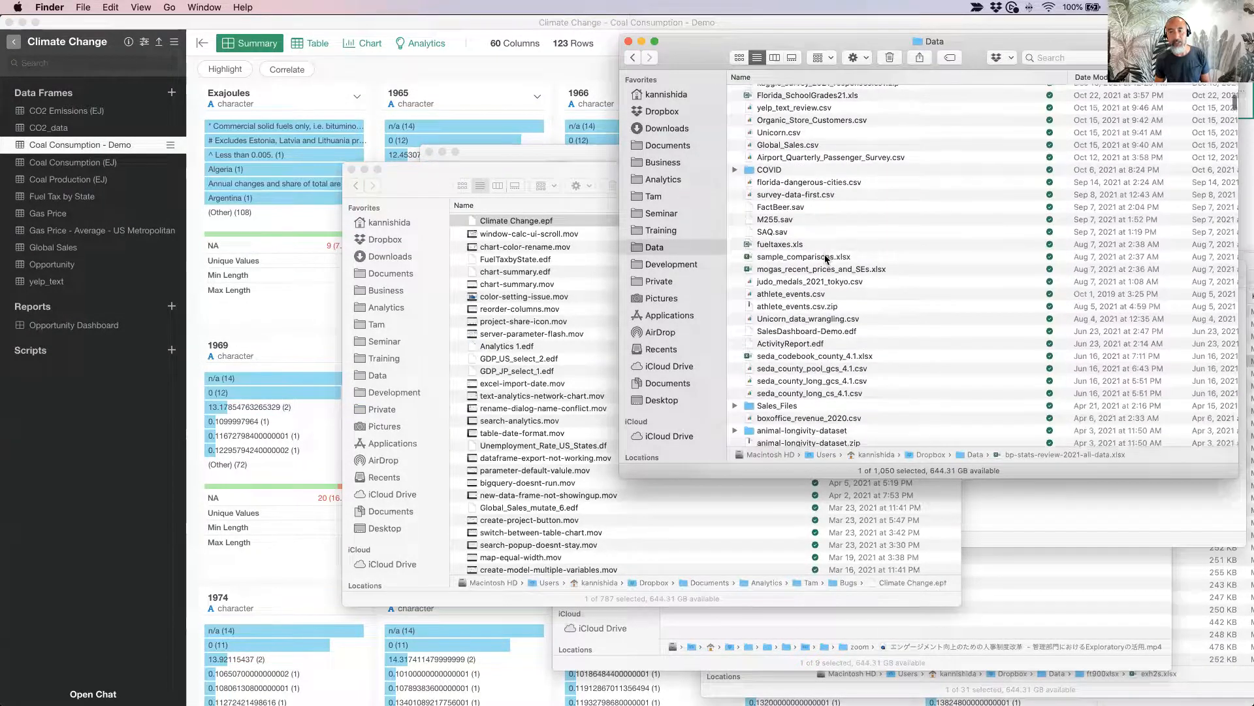
scroll(826, 259, up, 4)
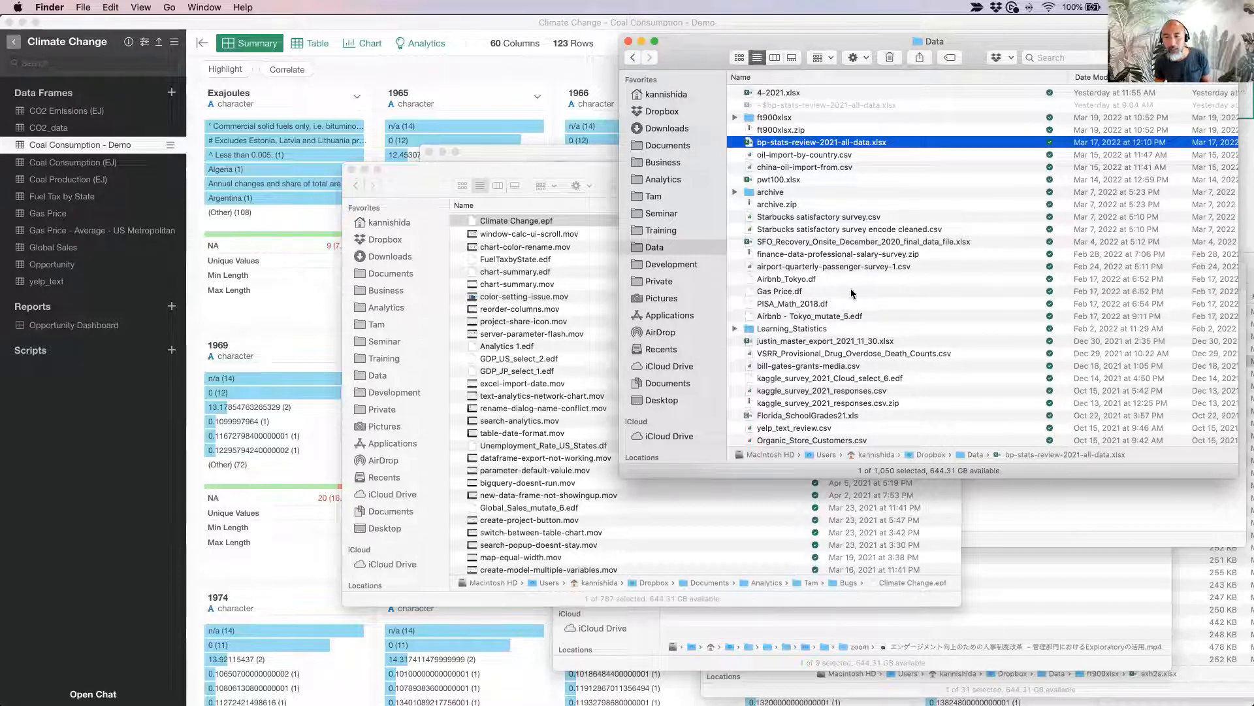
scroll(826, 294, down, 5)
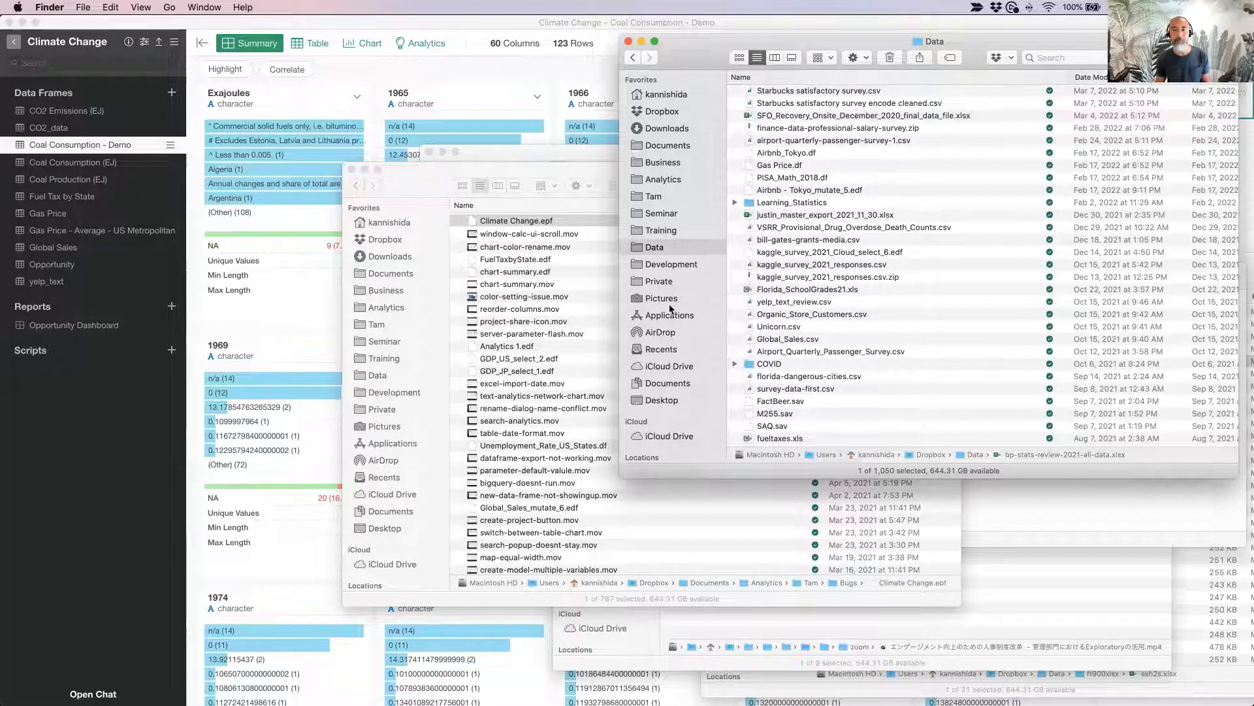
click(680, 233)
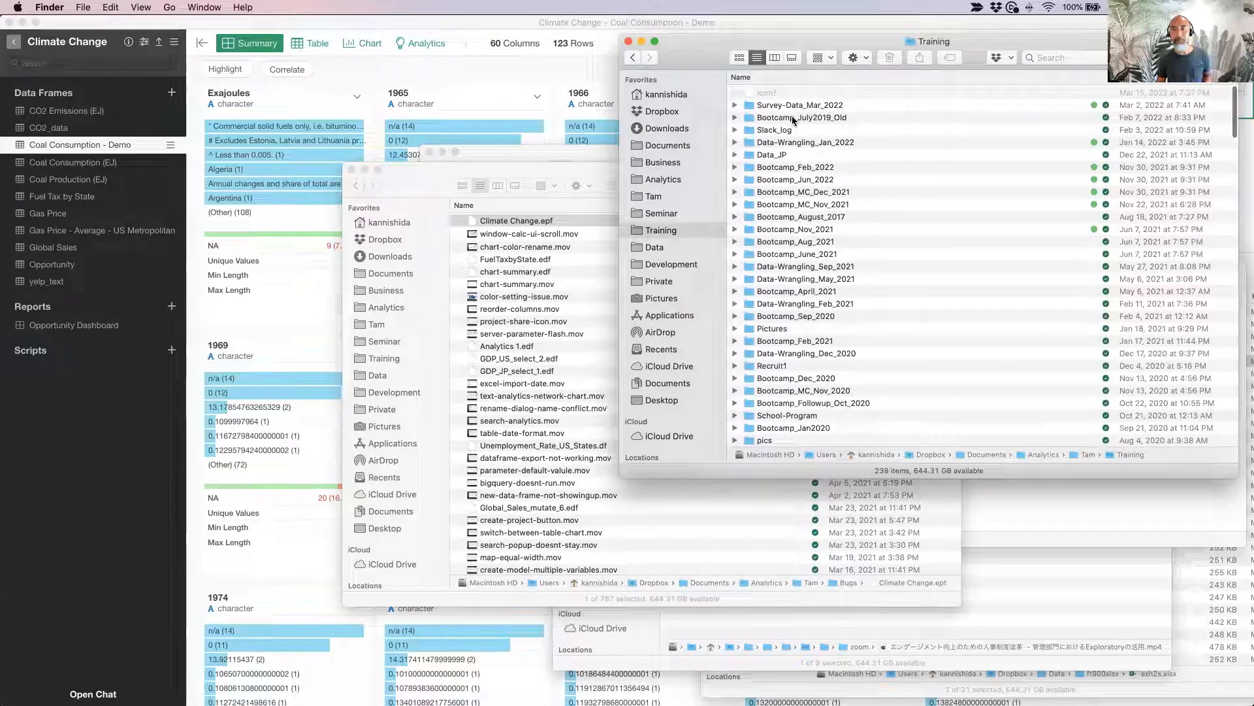
double_click(800, 167)
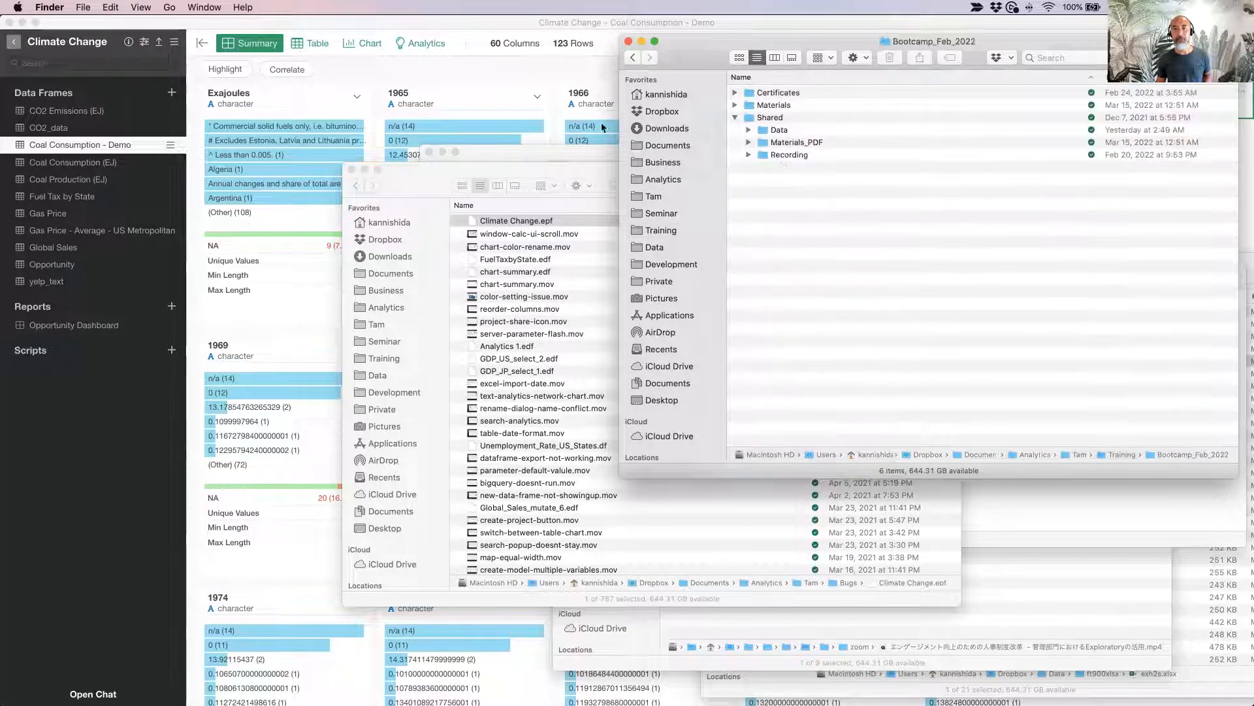
click(632, 57)
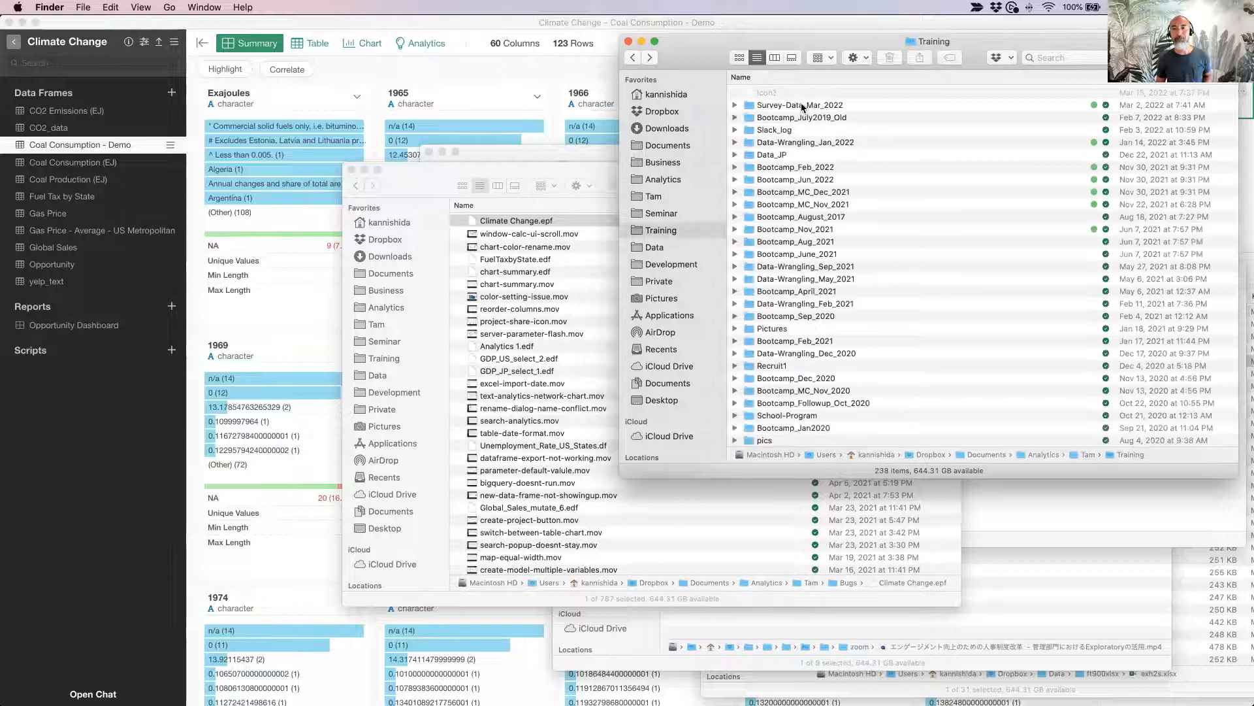
double_click(803, 106)
double_click(775, 107)
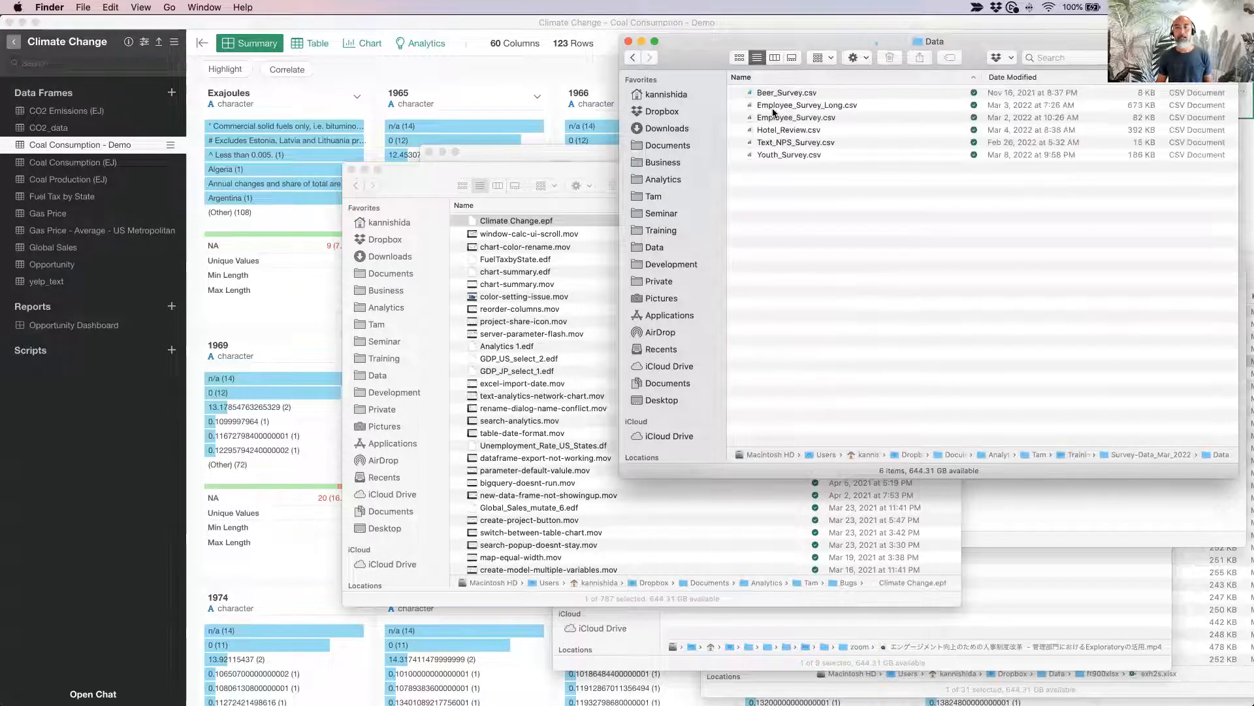
Drop Employee_Survey.csv, Hotel_Review.csv, Text_NPS_Survey.csv and Youth_Survey.csv together from Finder onto the Exploratory project window to import them
drag(704, 61, 700, 133)
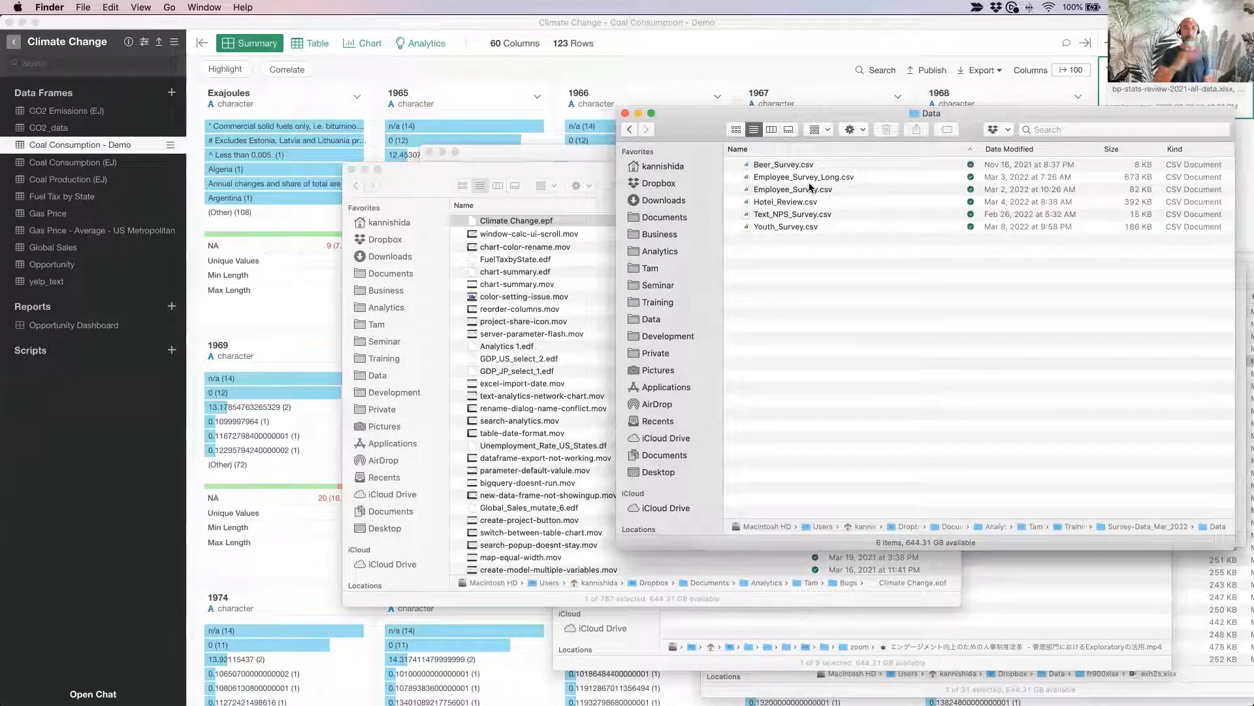
click(800, 165)
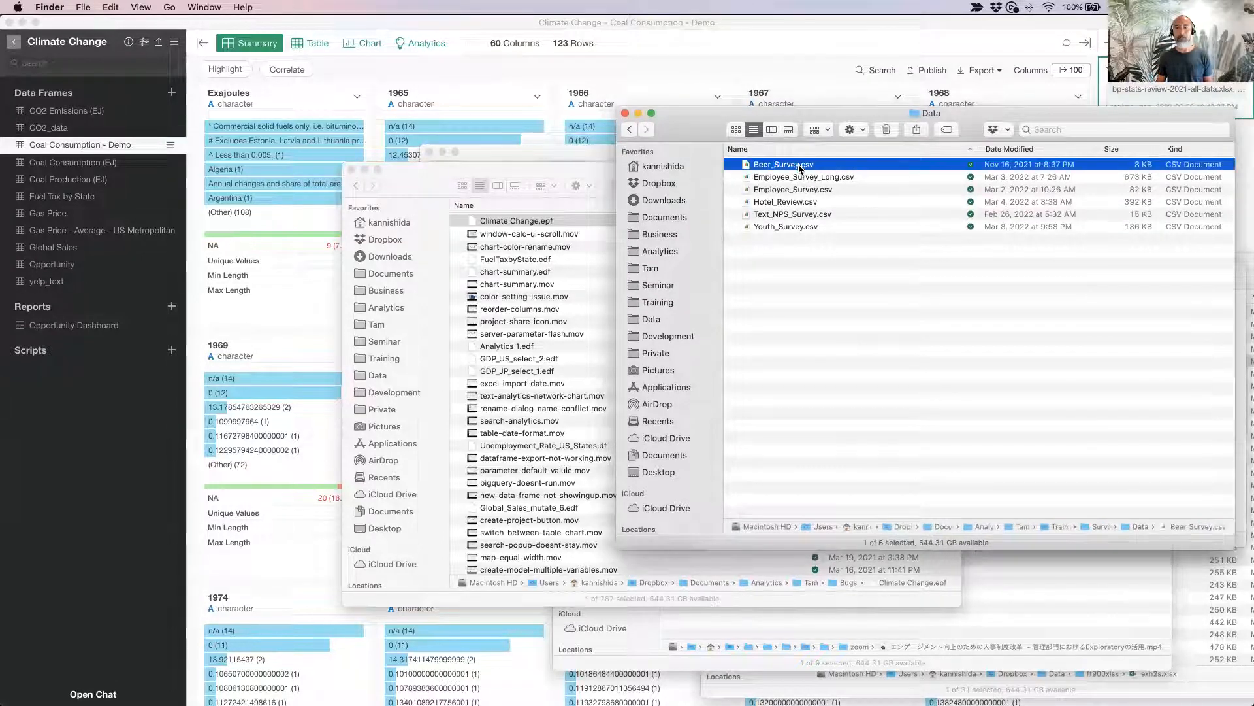
click(801, 190)
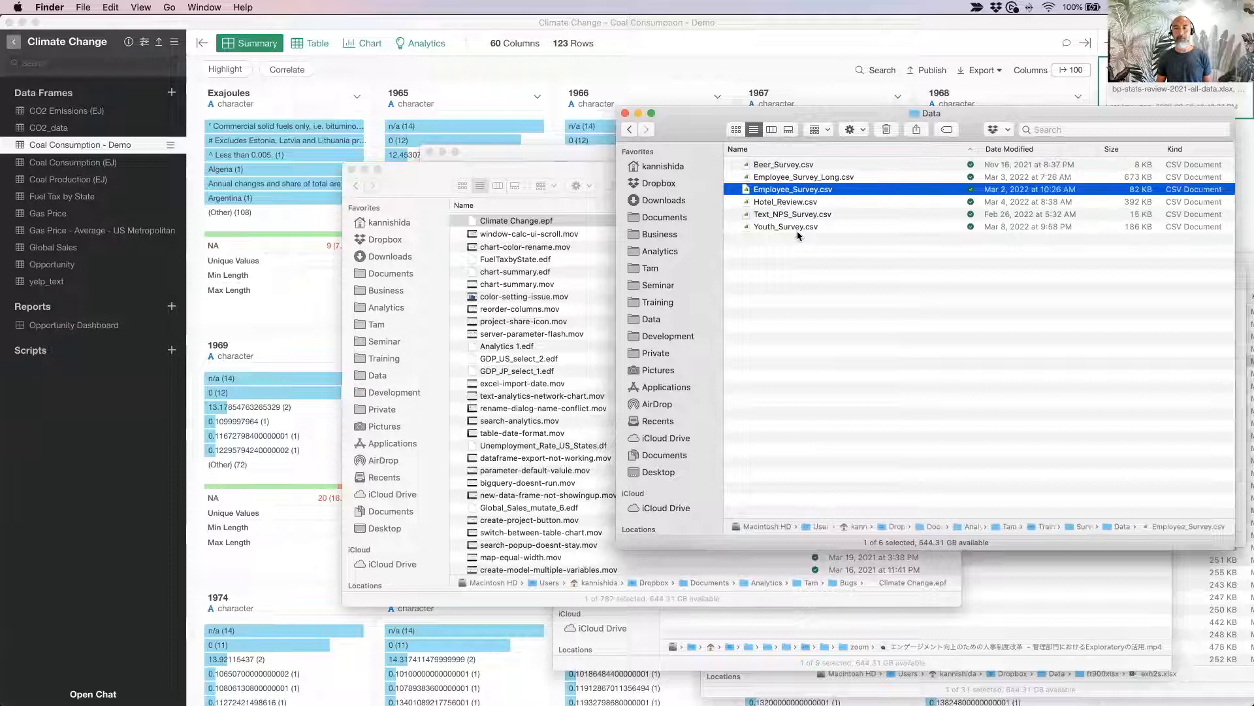
shift+click(798, 227)
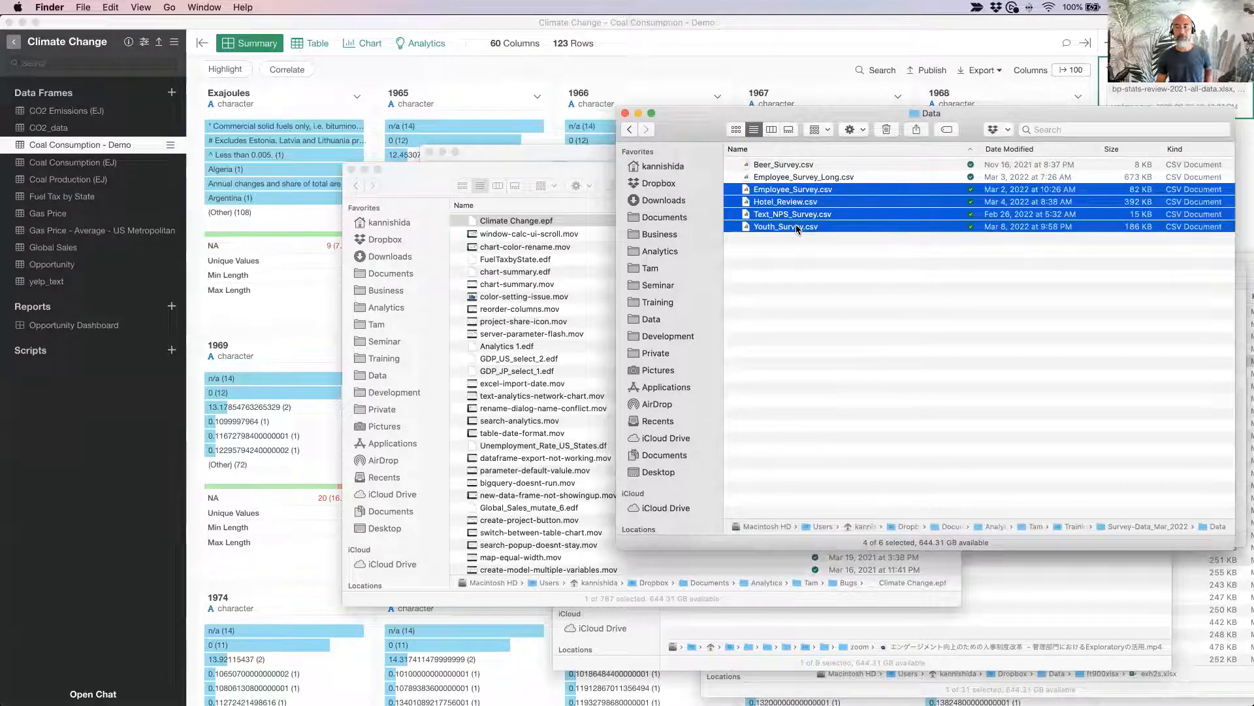
drag(796, 227, 260, 224)
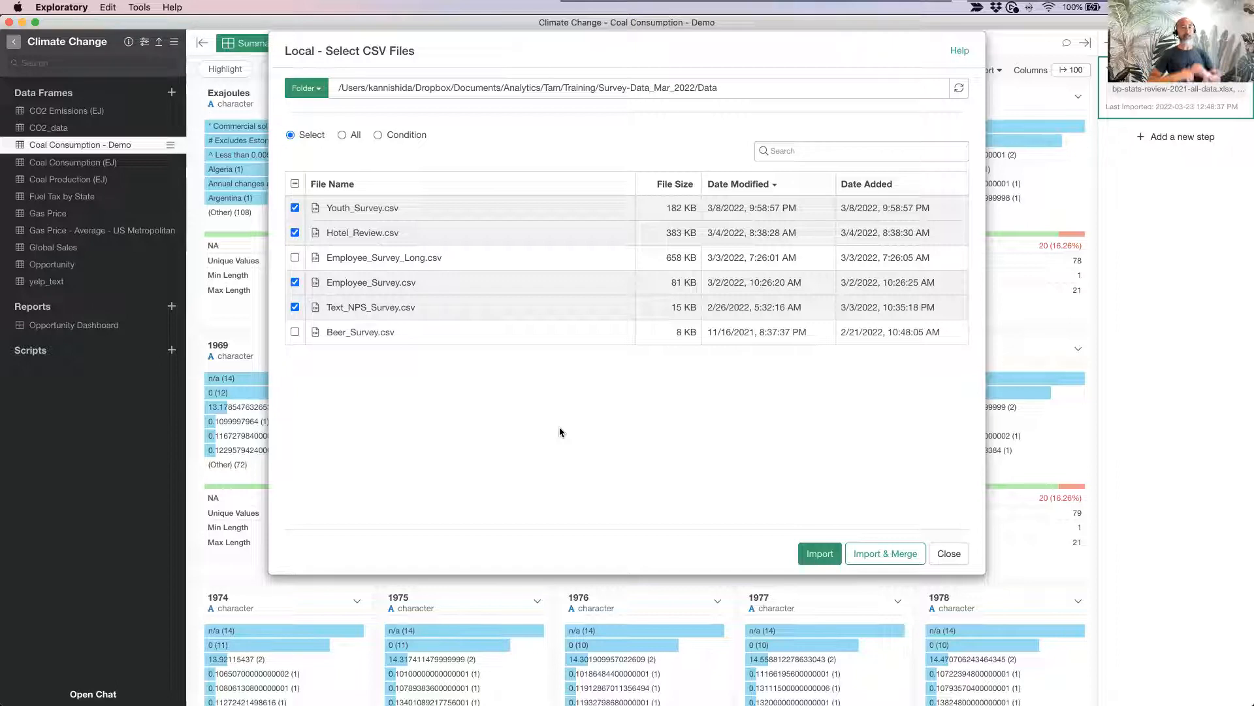
Import the four selected CSV files as separate data frames, accepting the default properties for each file
click(812, 555)
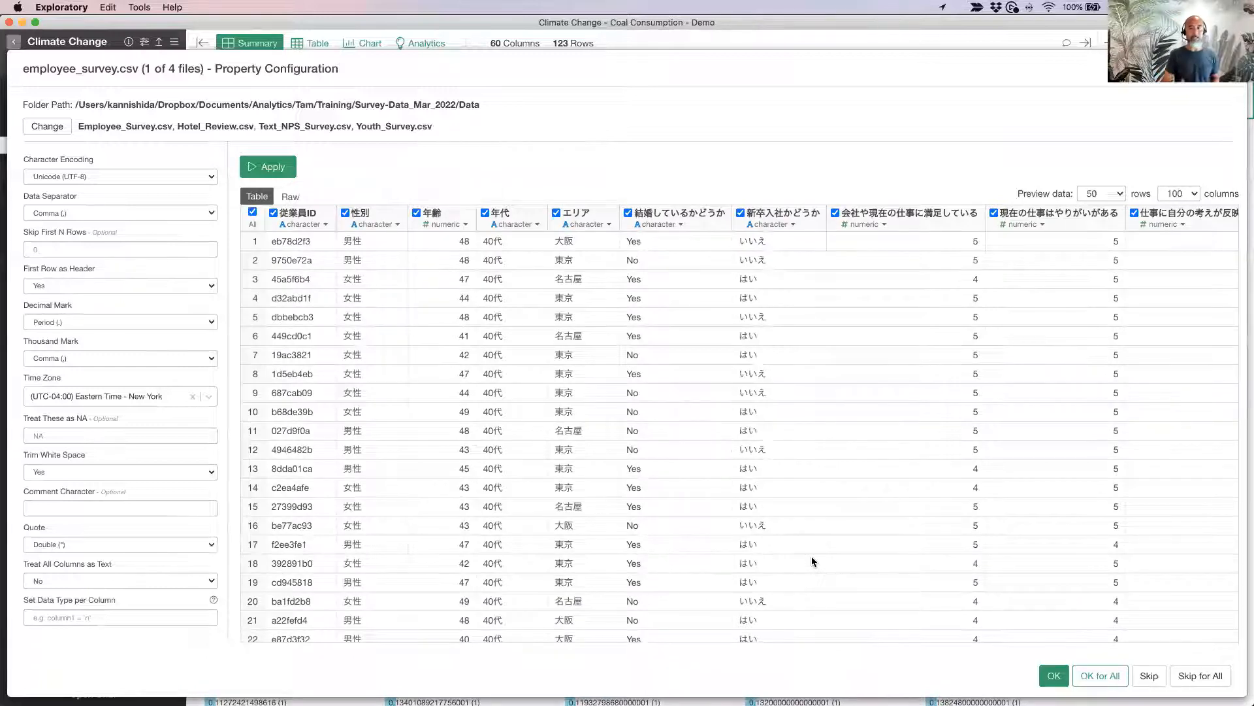
click(1053, 676)
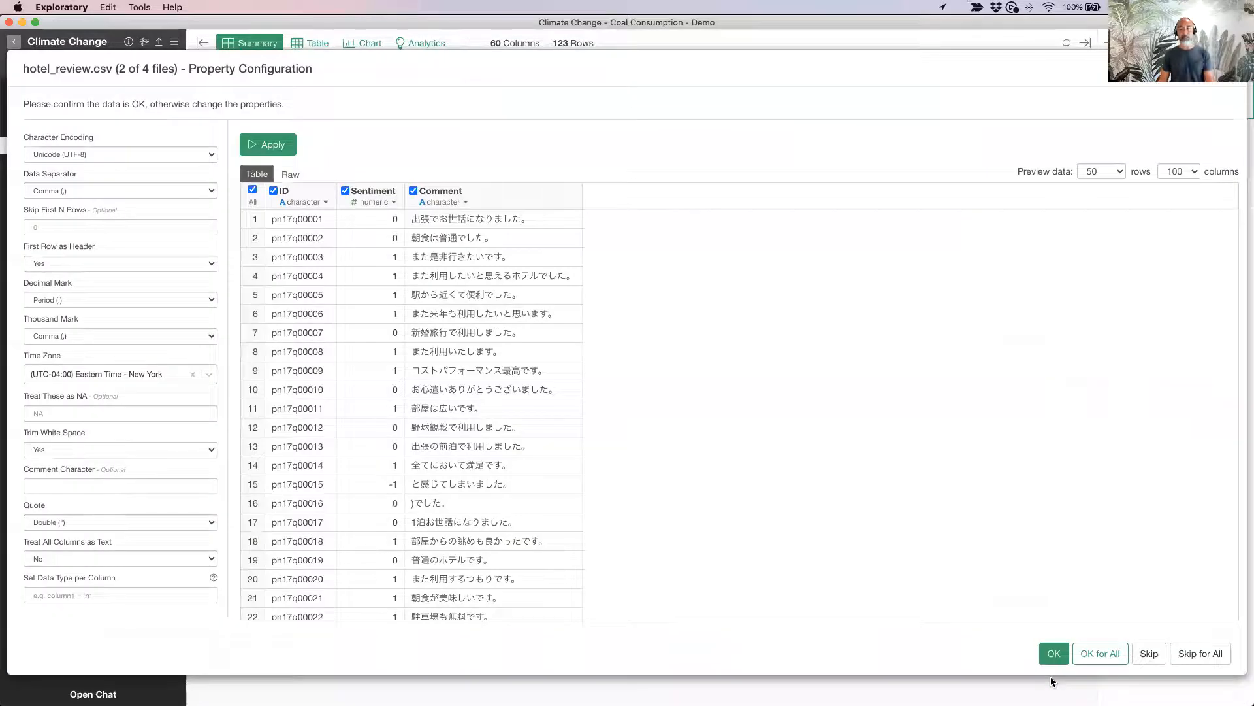
click(1054, 654)
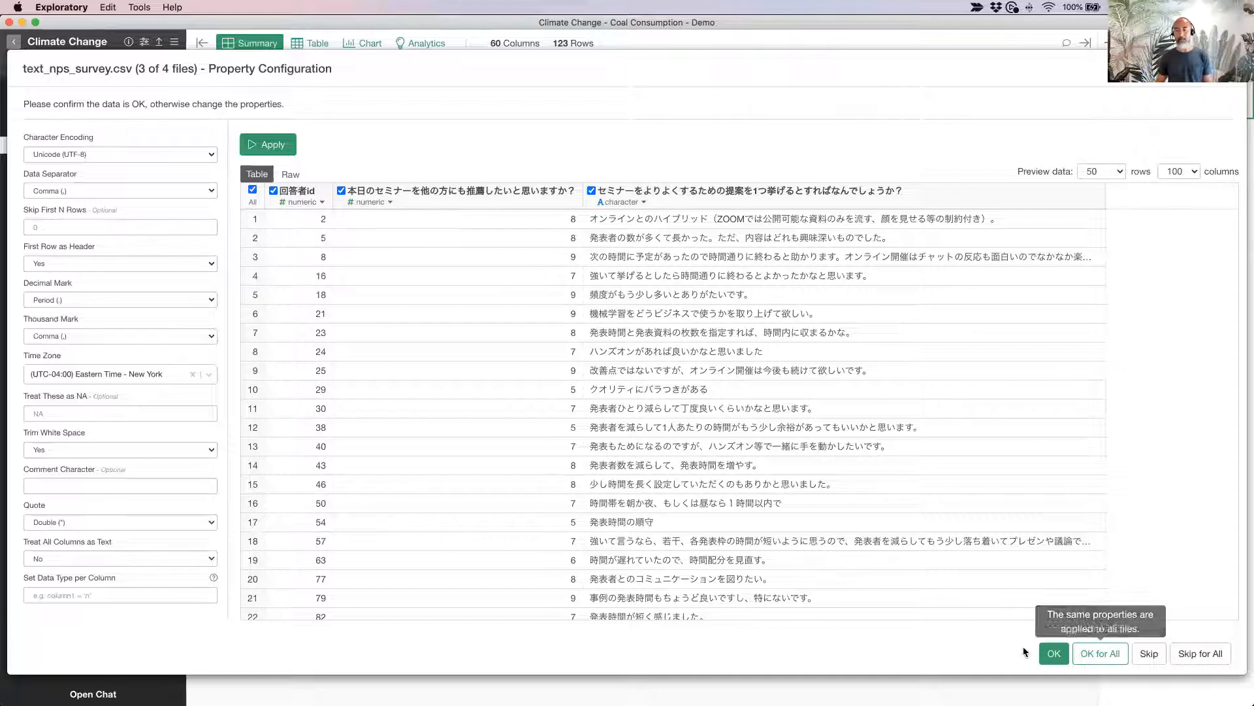
click(1054, 654)
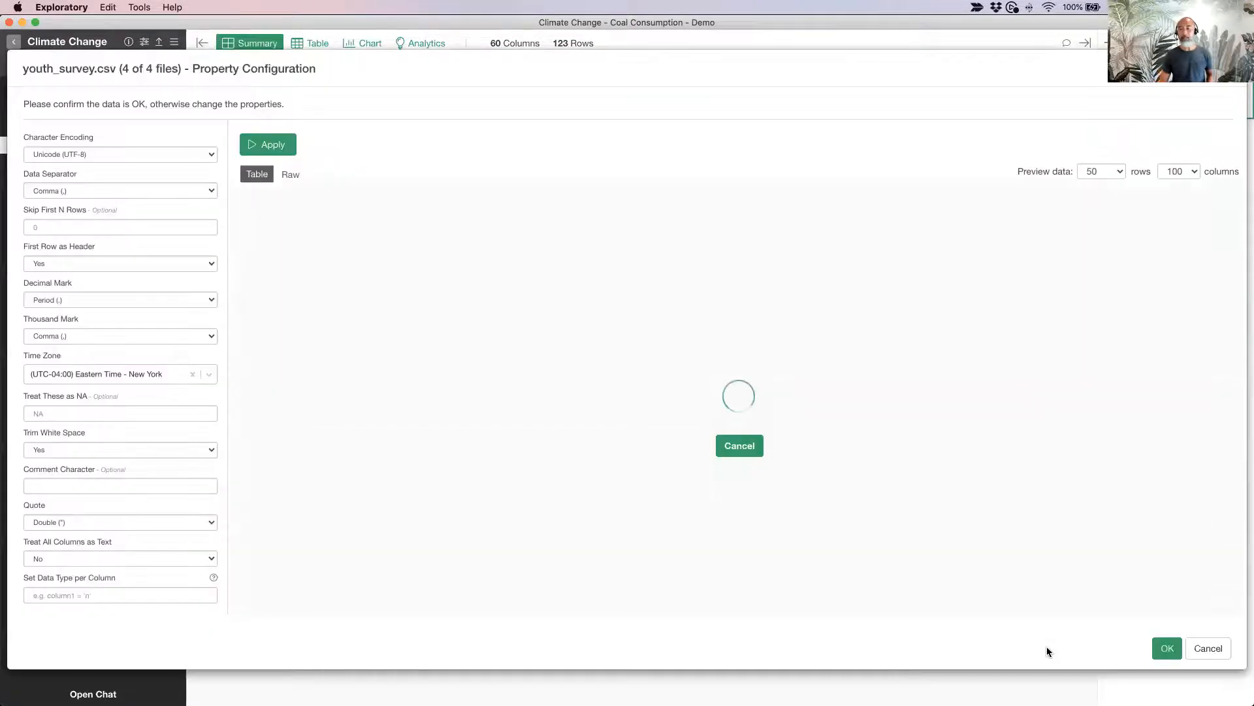
click(1168, 654)
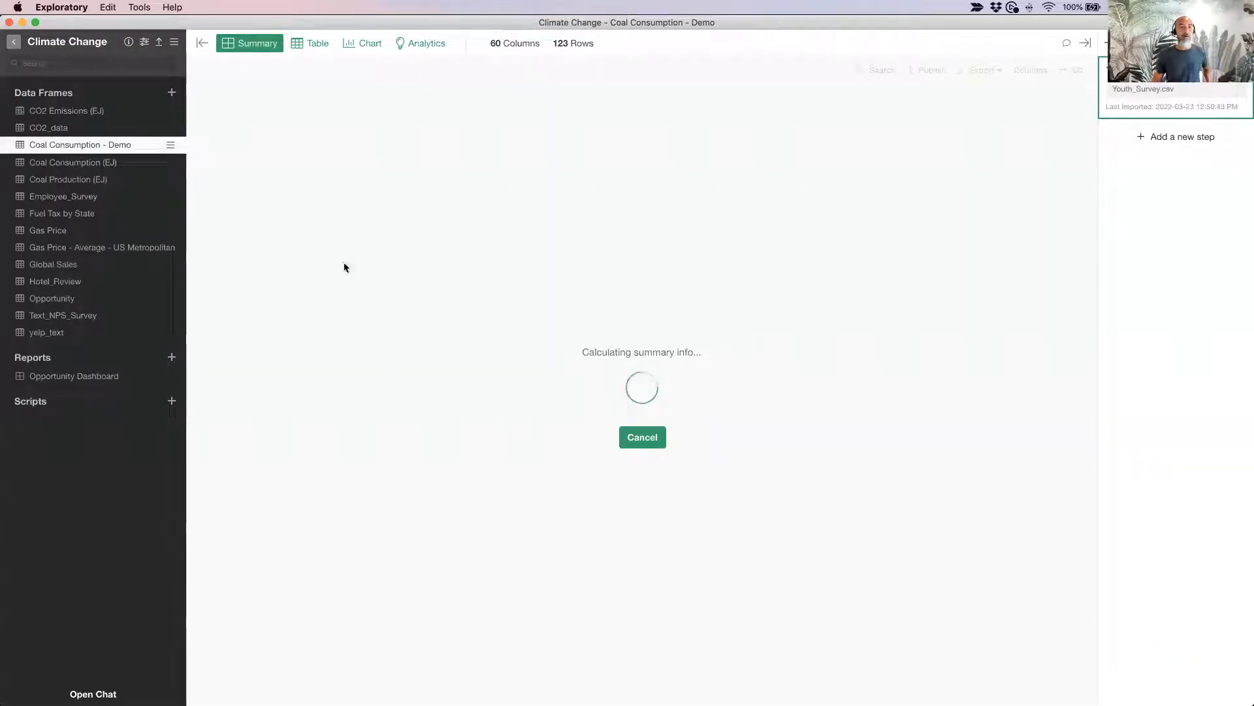
key(super+Tab)
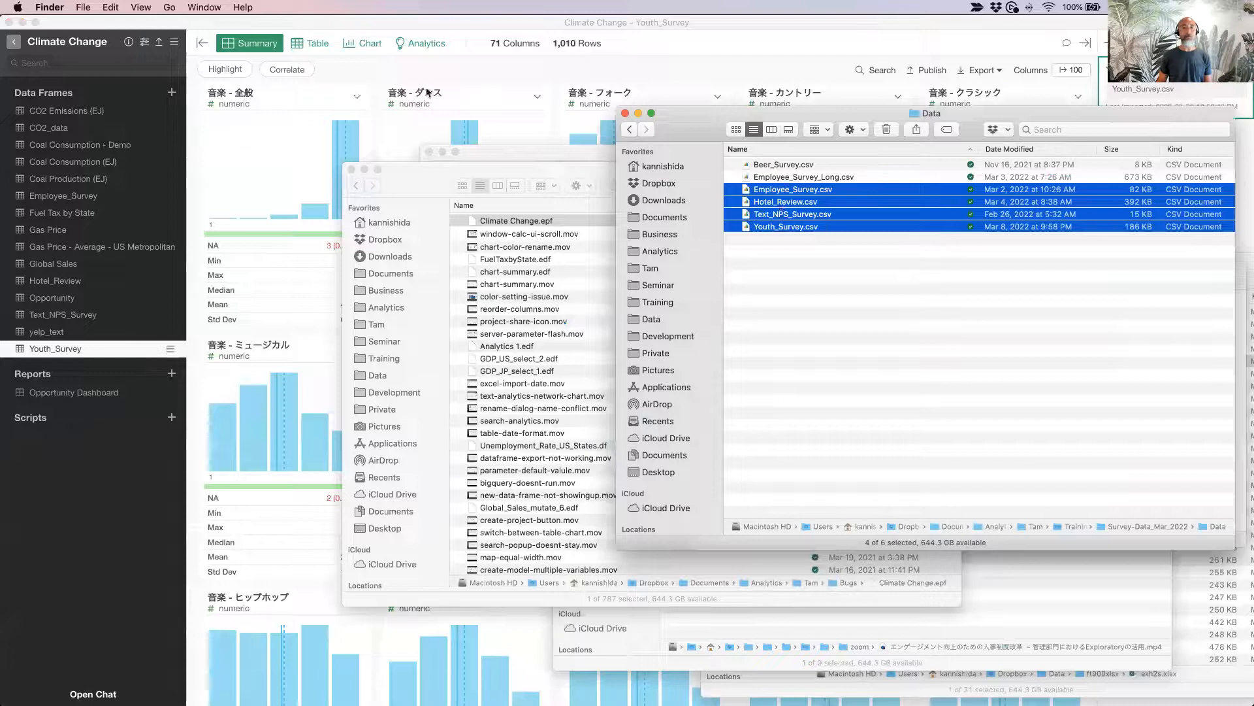
click(222, 24)
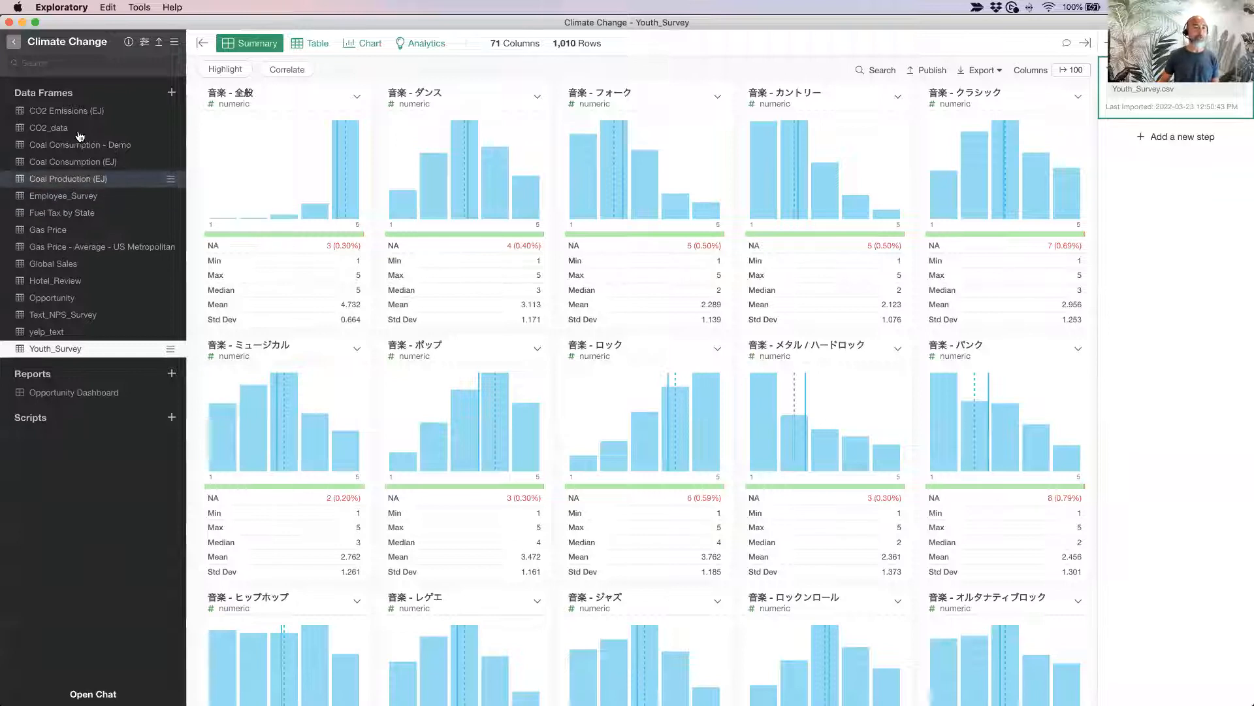
Open the CO2_data data frame and check which local file types can be imported as file data, without choosing one
click(157, 128)
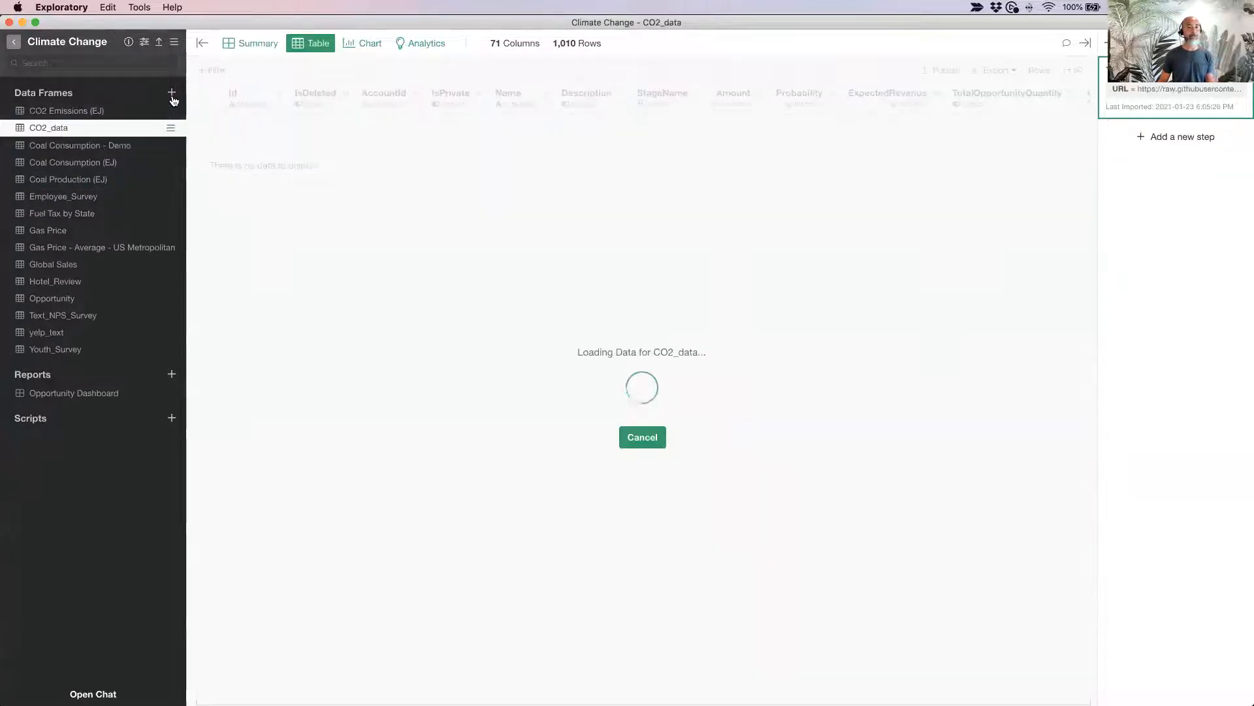
click(172, 93)
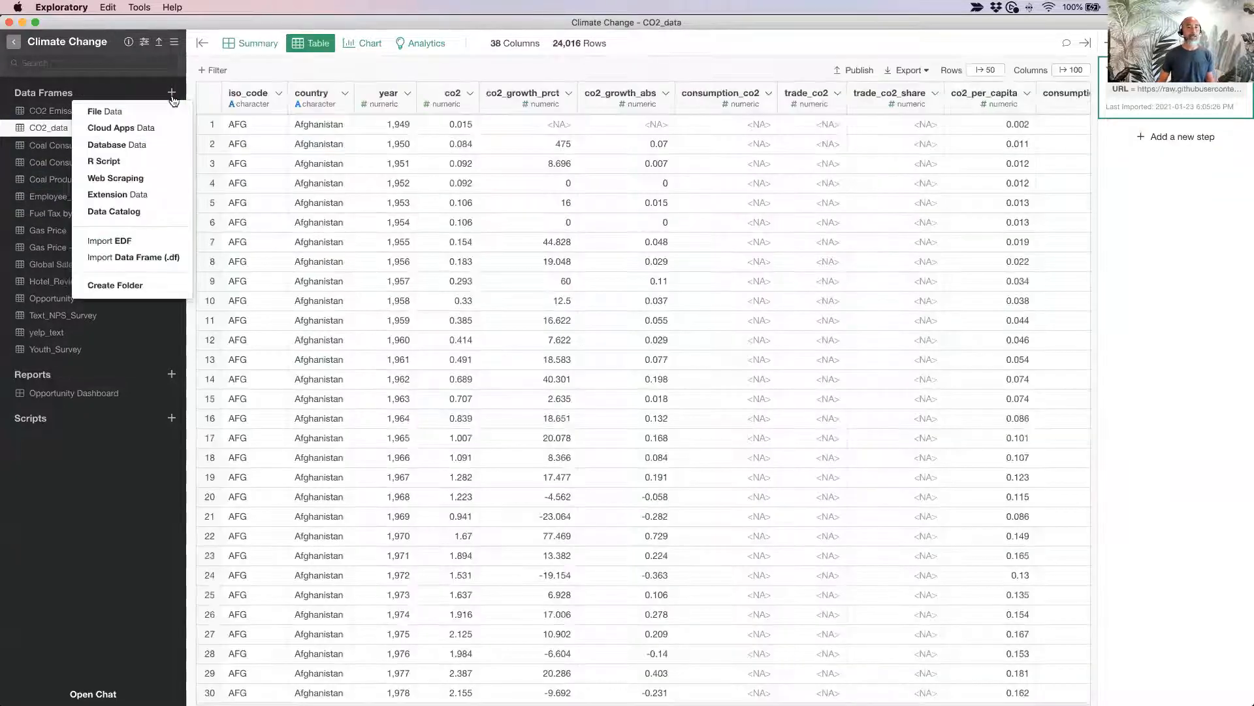
click(145, 114)
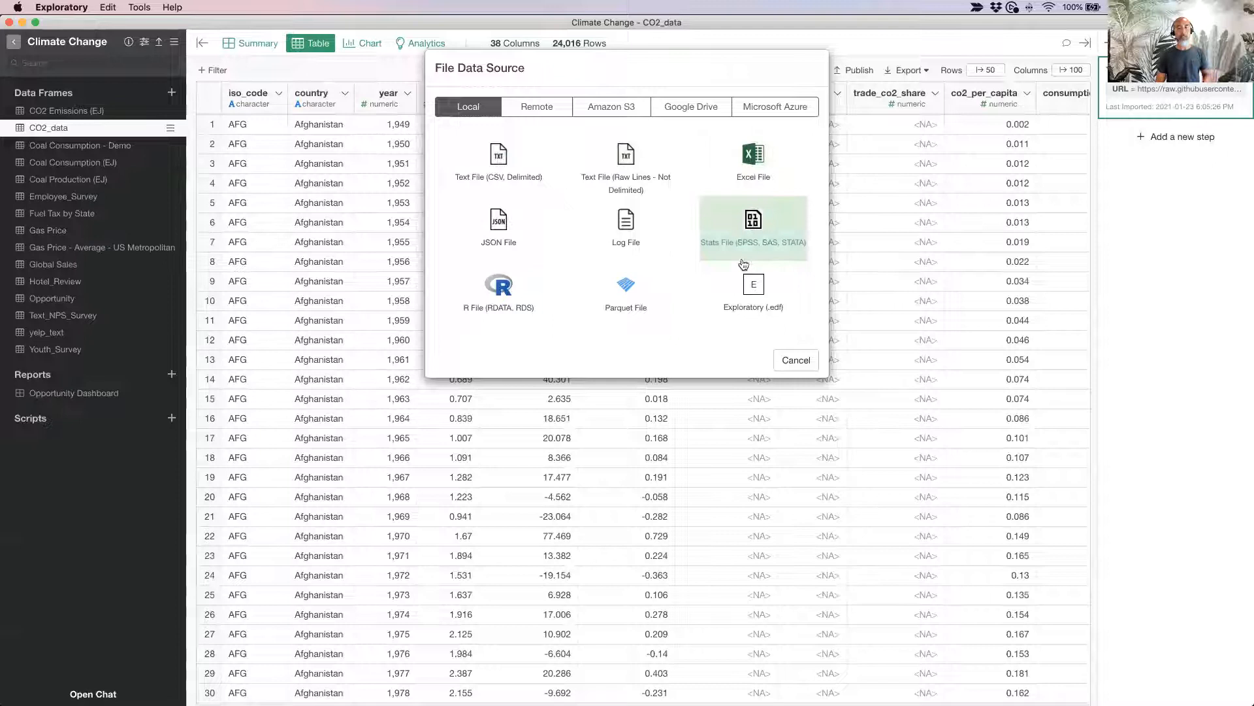
click(796, 361)
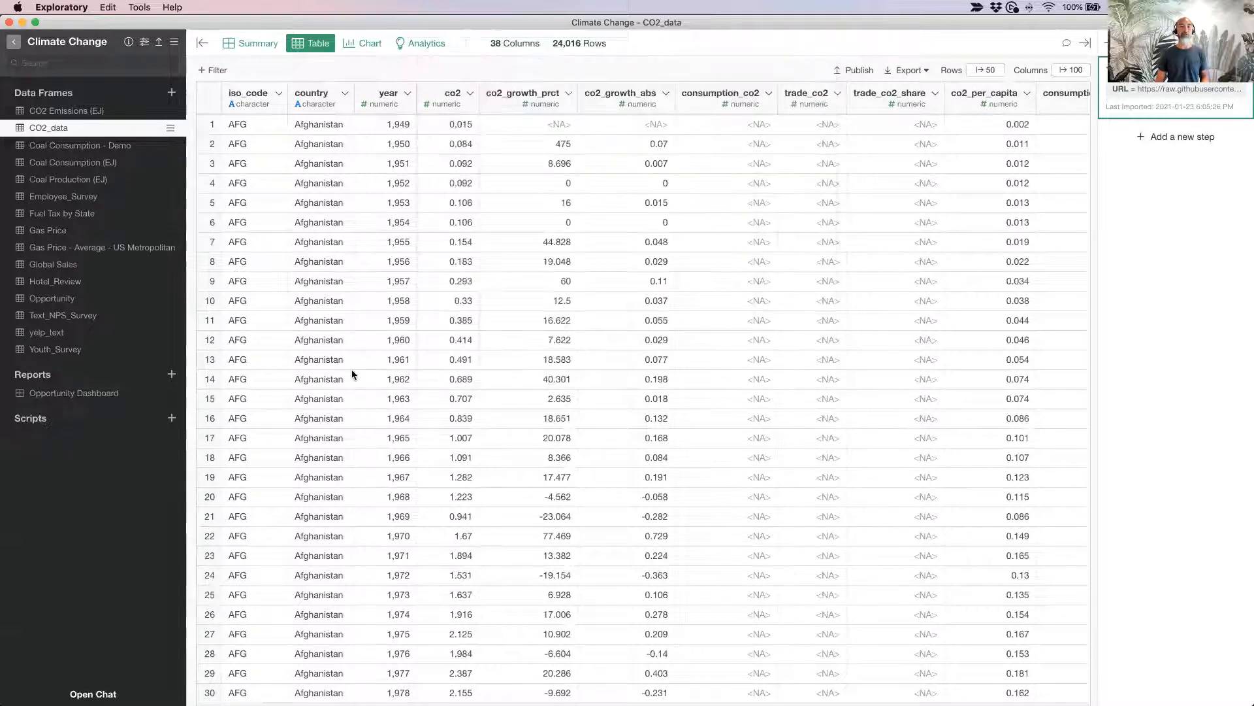